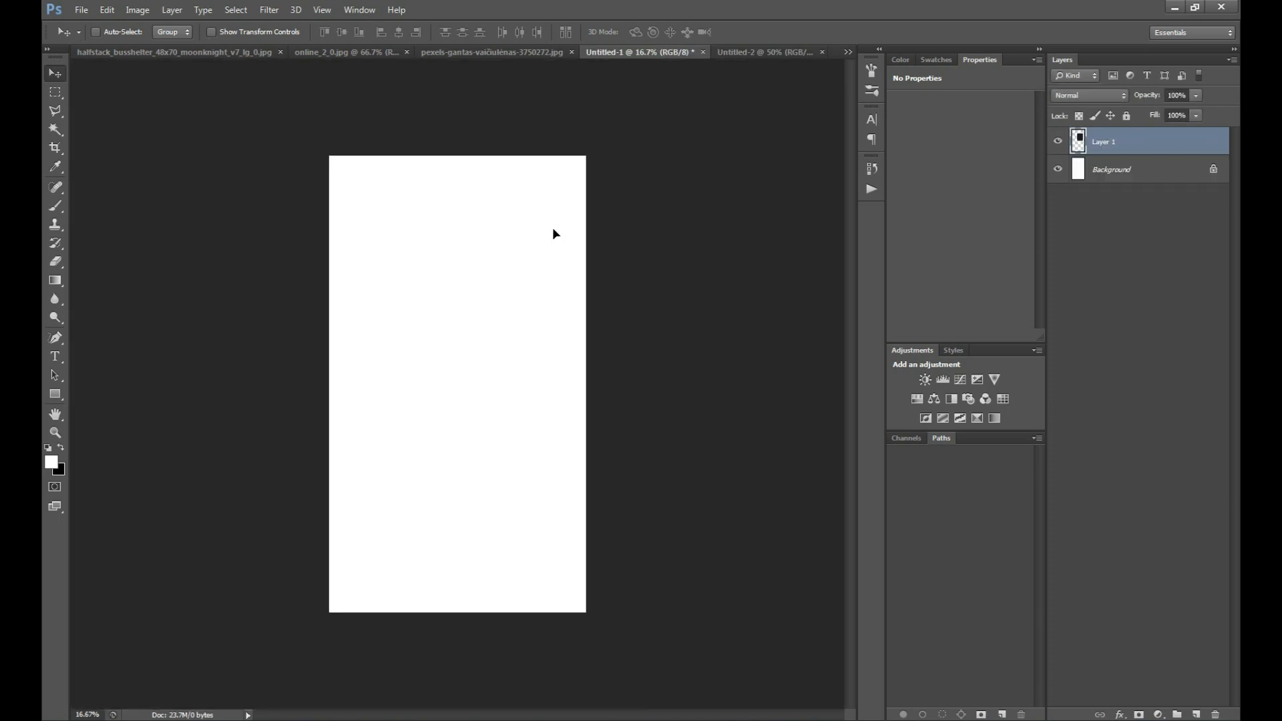
Step: Discard the Untitled-2 document and scale the dark rectangle about 200% from the canvas's upper-left corner to the full canvas width
left_click(819, 52)
left_click(758, 172)
left_click_drag(501, 291, 399, 219)
key("ctrl+t")
left_click_drag(458, 324, 605, 467)
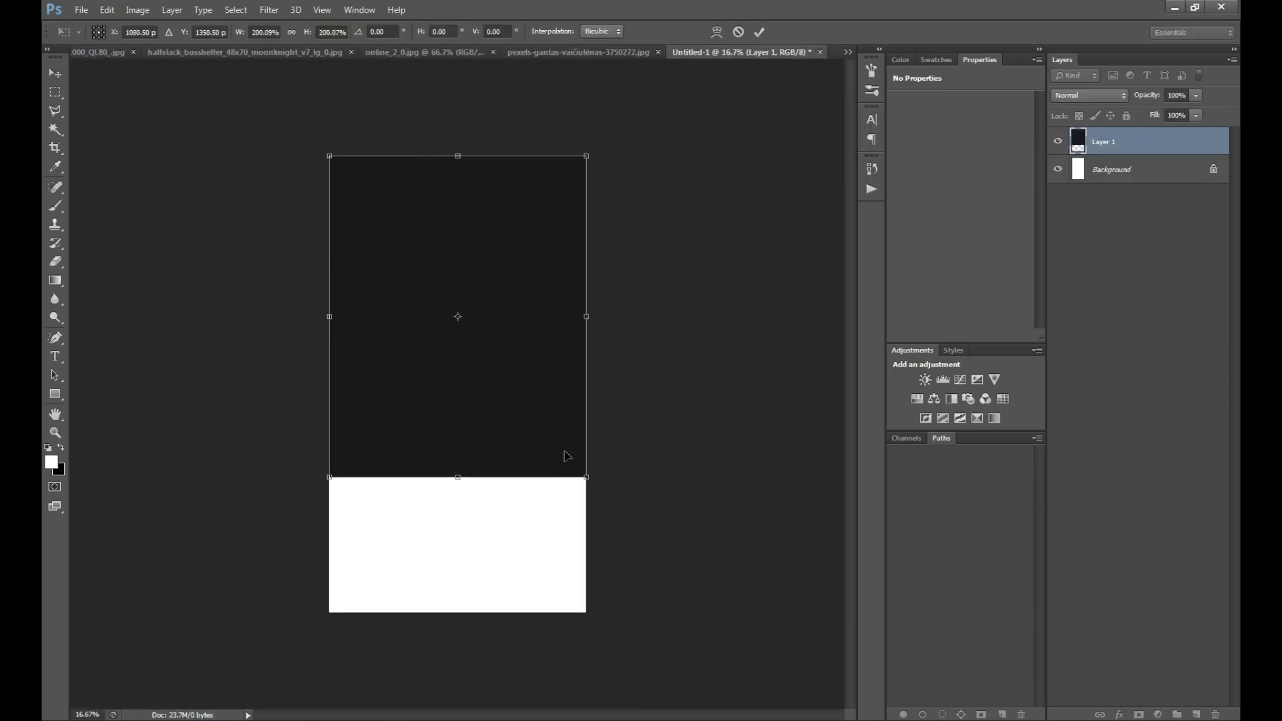
Step: Show the rulers and place a horizontal guide along the lower edge of the dark rectangle
key("ctrl+r")
key("ctrl+;")
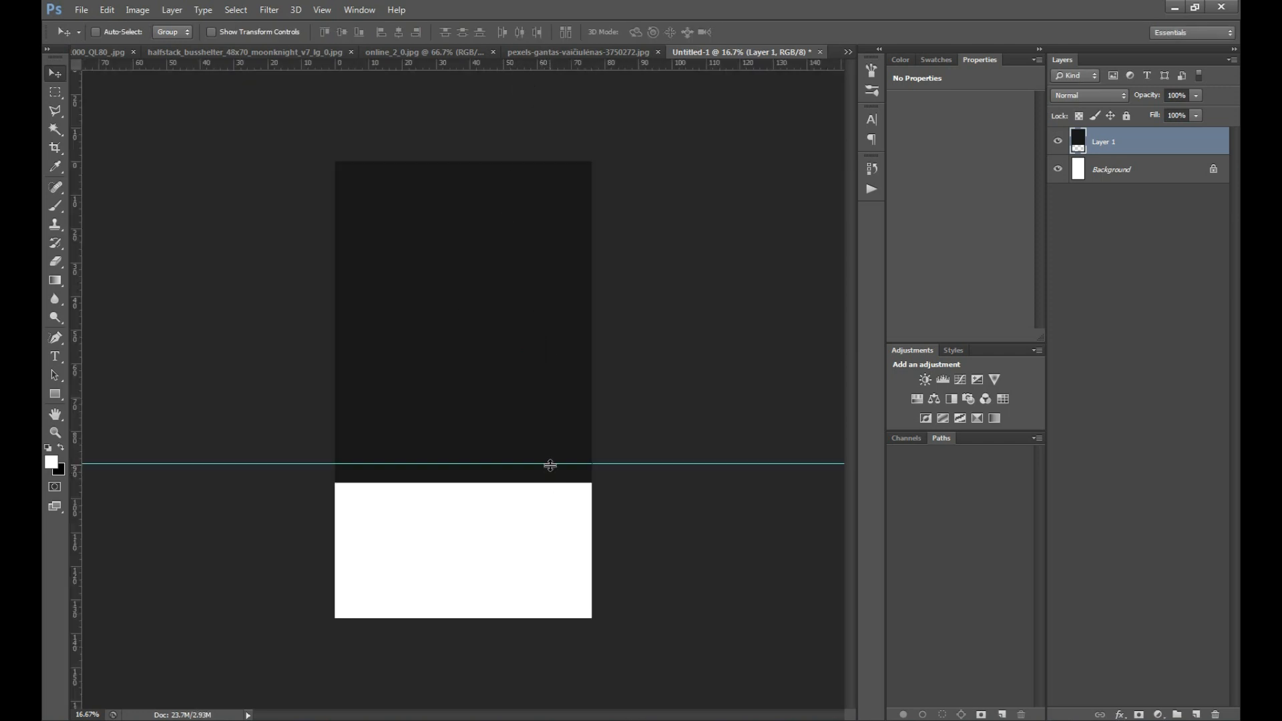
left_click_drag(550, 465, 550, 482)
Step: Try a crop frame with a 3:4 aspect ratio on the canvas
type("c")
type("34")
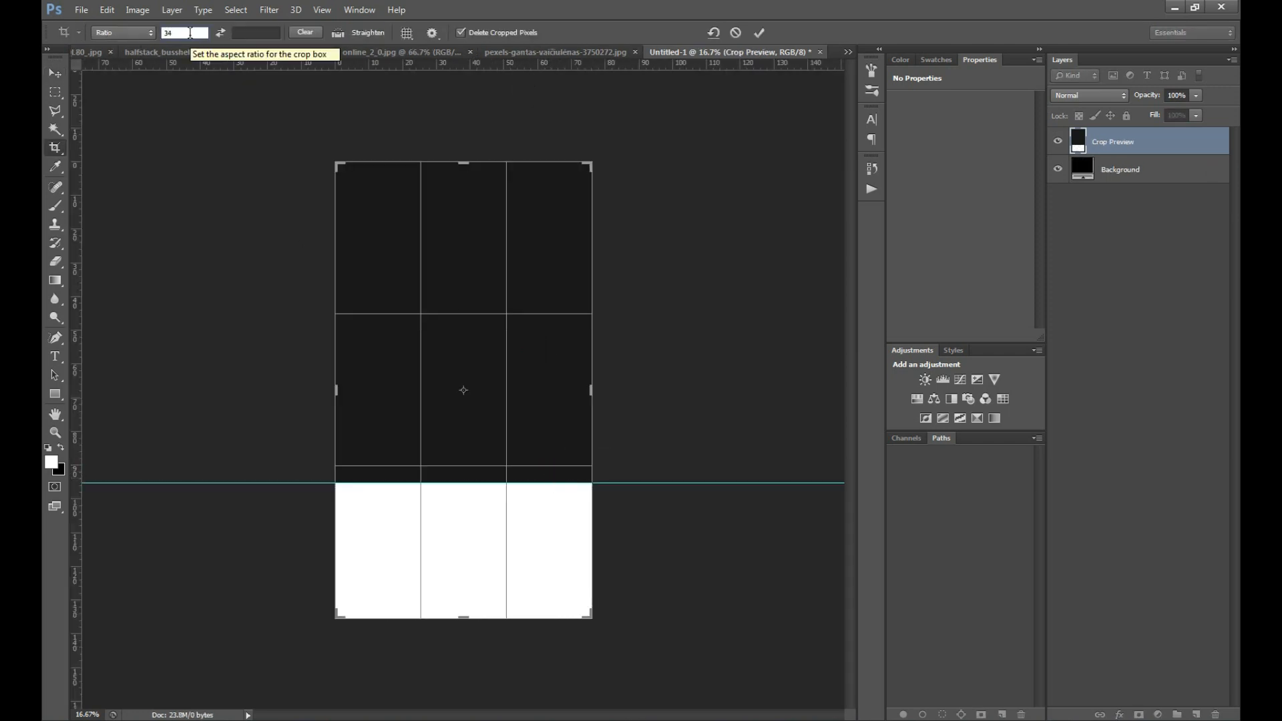
key("BackSpace")
key("Tab")
type("4")
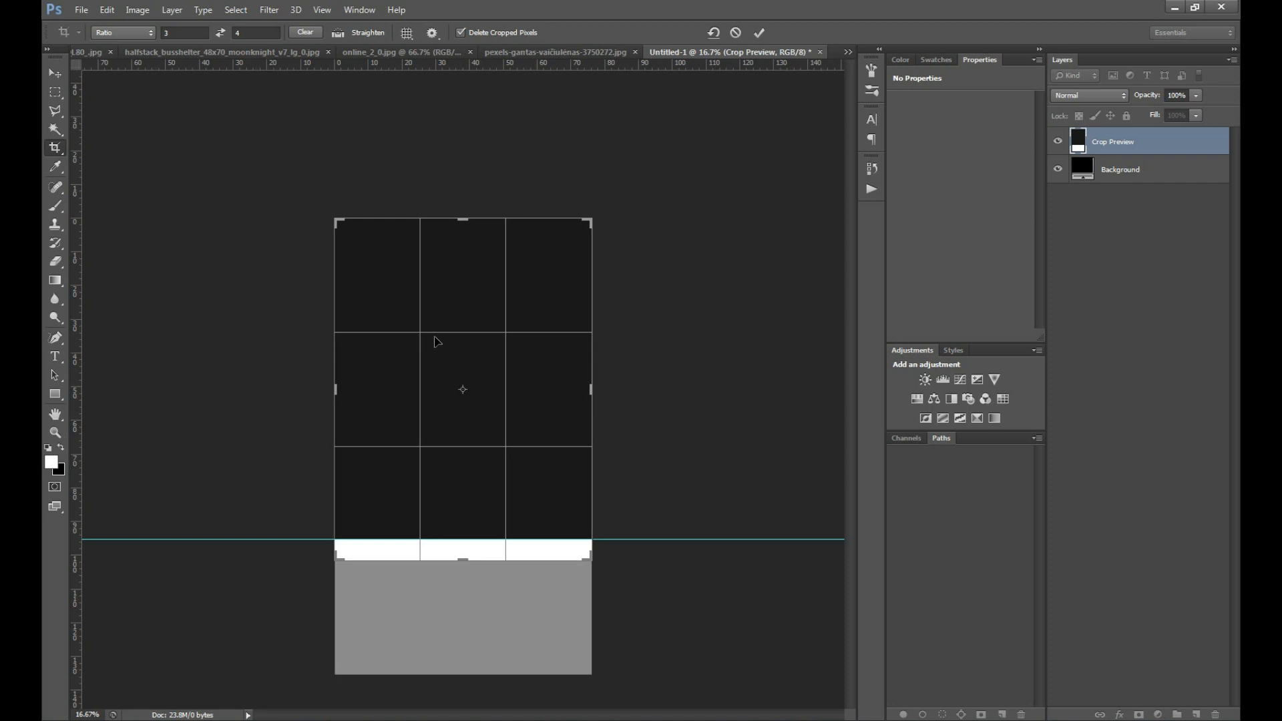
Step: Crop the canvas to a 4:5 ratio so that it ends at the guide below the dark rectangle
left_click_drag(185, 30, 128, 32)
type("4")
key("Tab")
type("5")
key("Escape")
key("Escape")
type("vc5")
left_click_drag(501, 321, 500, 388)
key("Return")
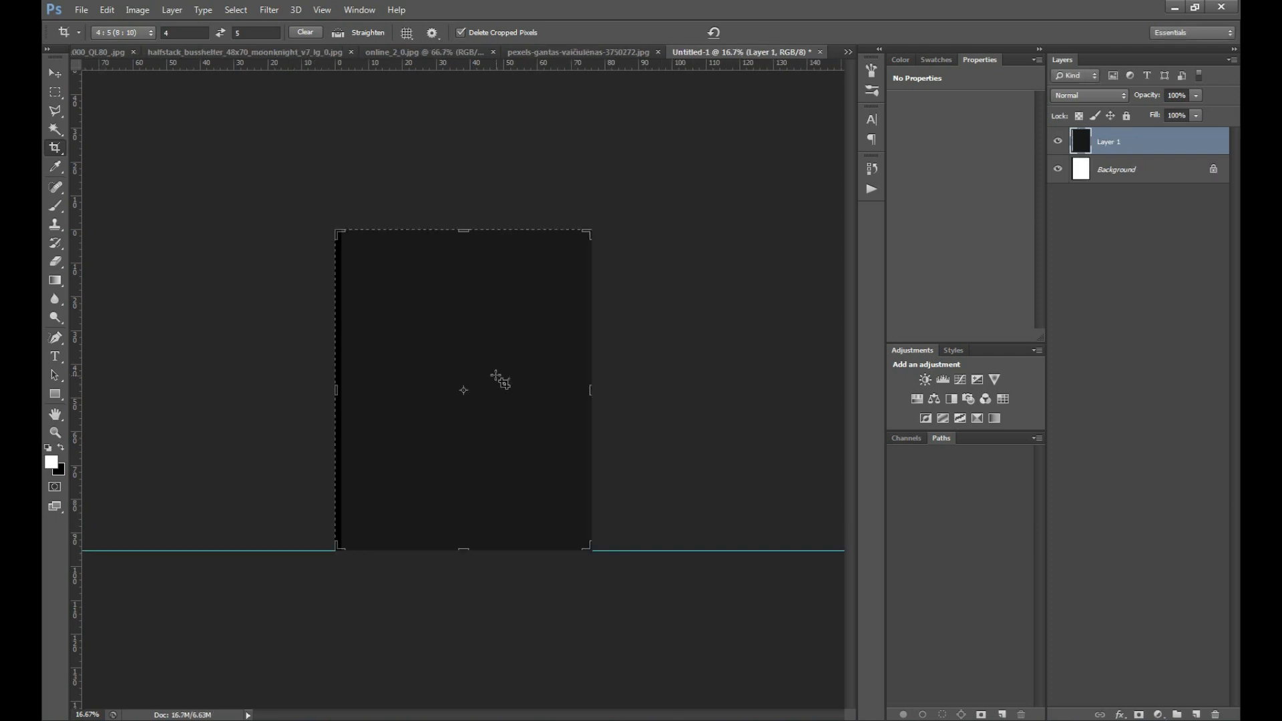
Step: Delete the dark rectangle's layer and hide the rulers and guide, leaving the blank white background
key("z")
left_click(440, 341)
key("ctrl+r")
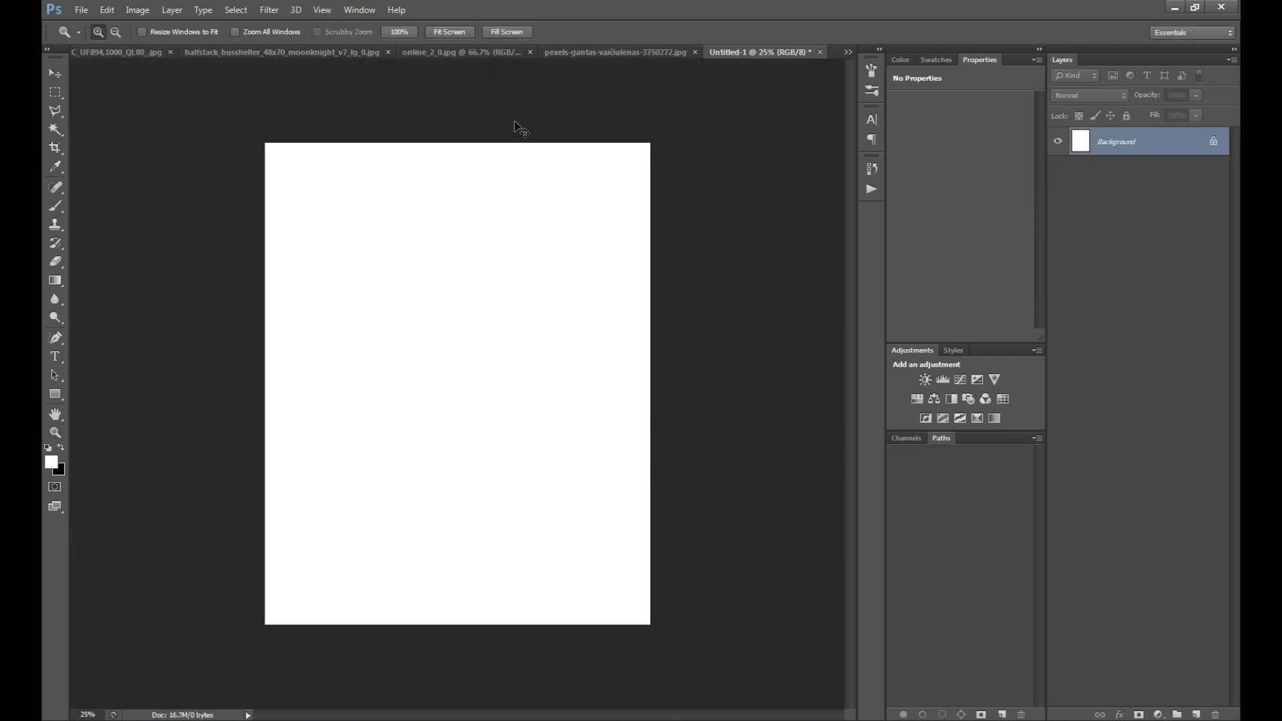
Step: Bring the dark wood-plank photo into the blank document as a new layer and position it over the canvas
key("v")
left_click_drag(614, 52, 375, 150)
left_click_drag(461, 220, 542, 140)
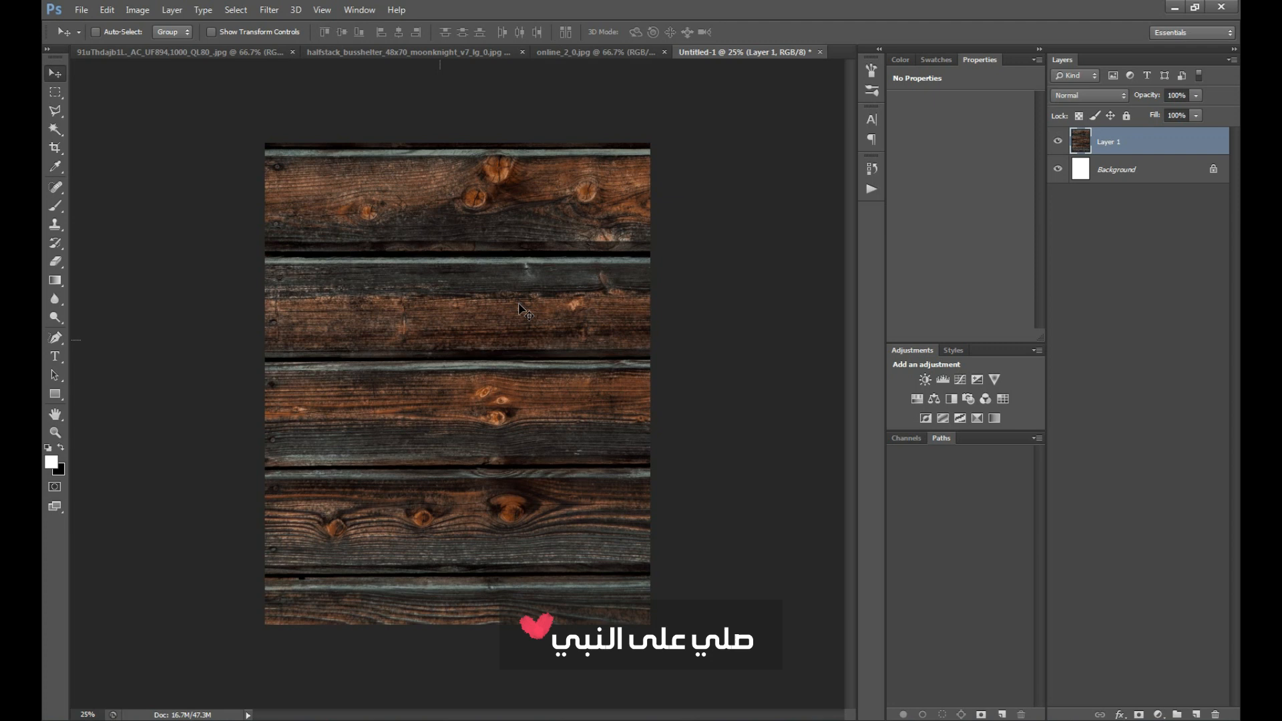
left_click_drag(501, 284, 506, 134)
Step: Convert the wood layer to a smart object and scale it down proportionally to slightly wider than the canvas
left_click(268, 9)
left_click(292, 48)
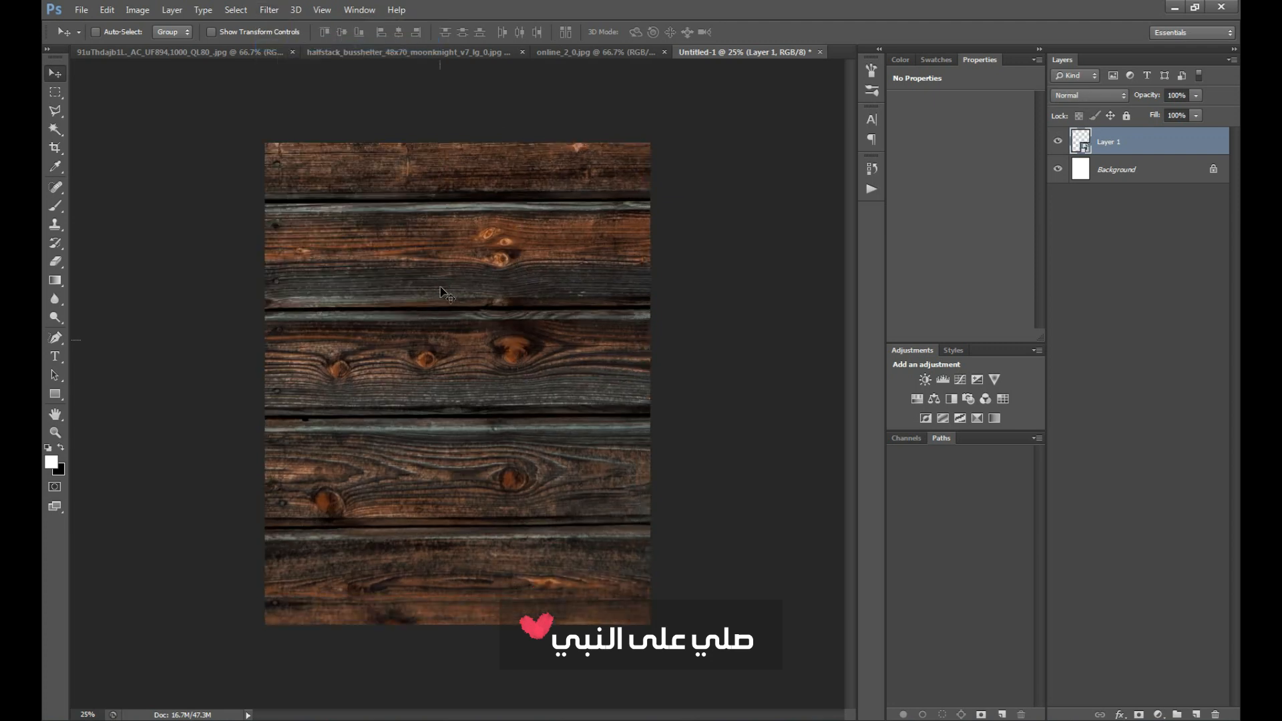
key("ctrl+t")
right_click(425, 309)
left_click(434, 523)
right_click(652, 528)
left_click(670, 514)
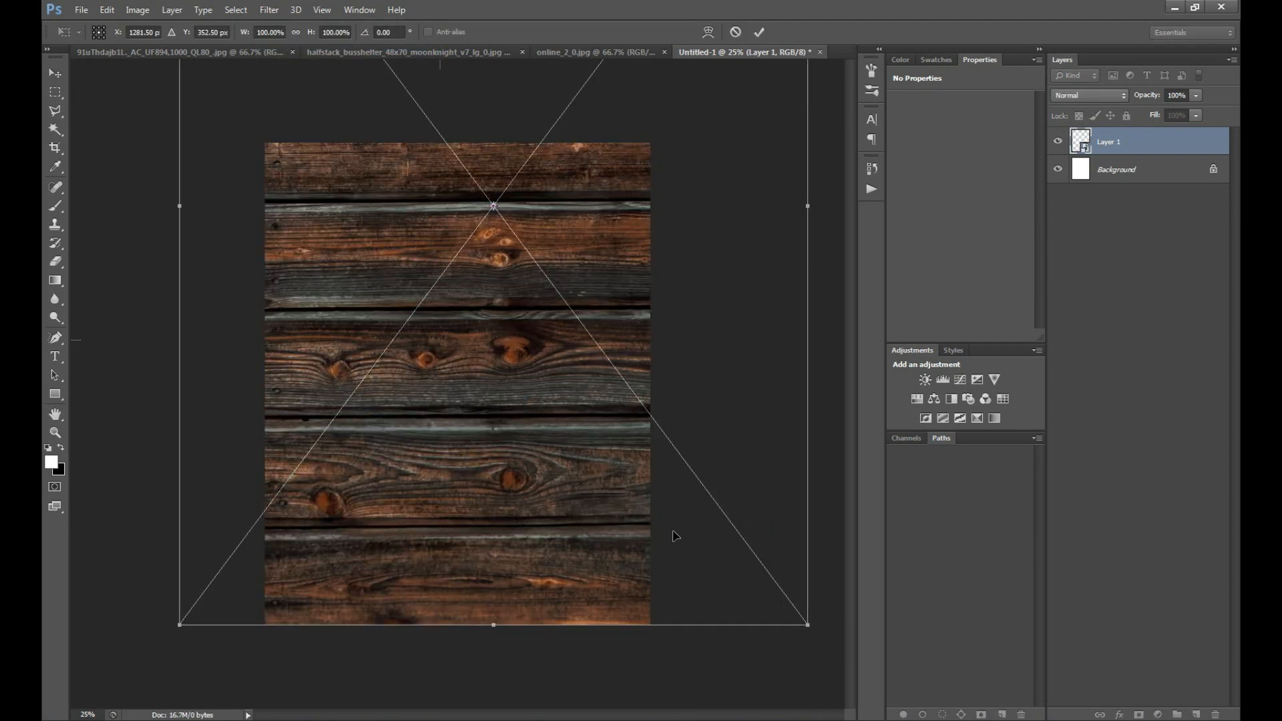
left_click_drag(793, 608, 659, 505)
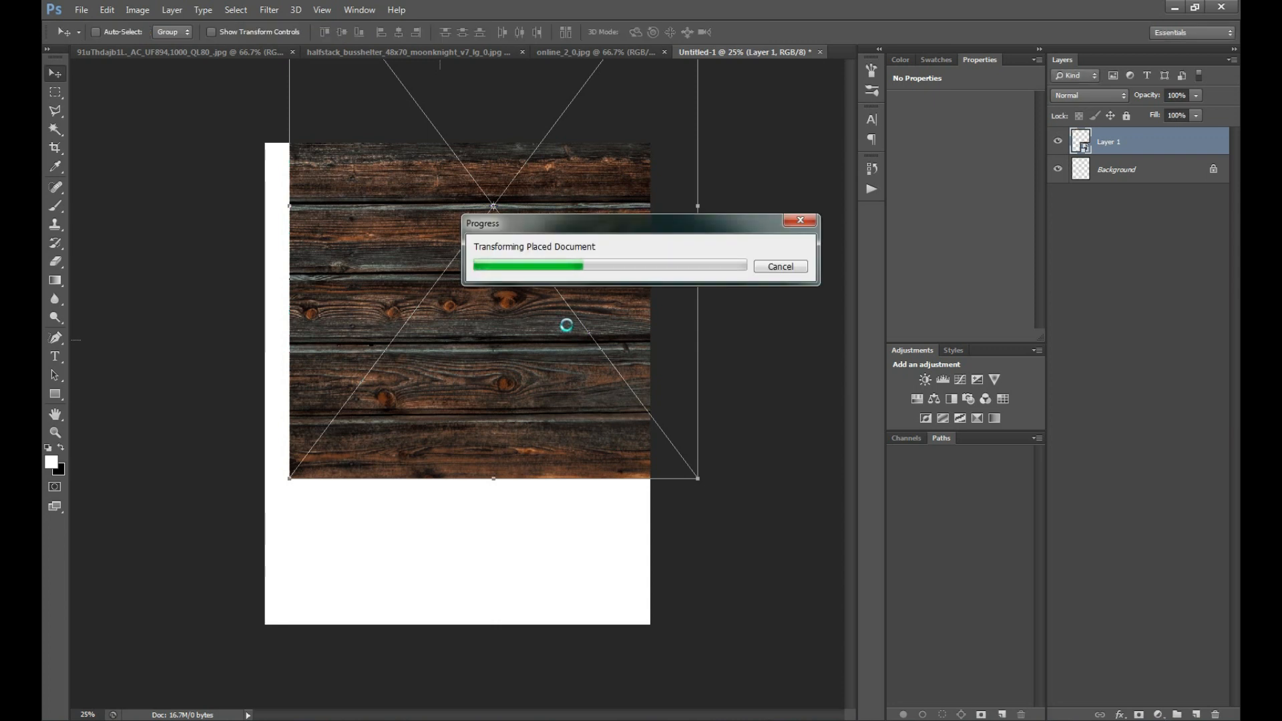
Step: Move the wood layer down and centre it horizontally on the canvas
left_click_drag(426, 336, 391, 399)
key("ctrl+a")
left_click(398, 32)
key("ctrl+d")
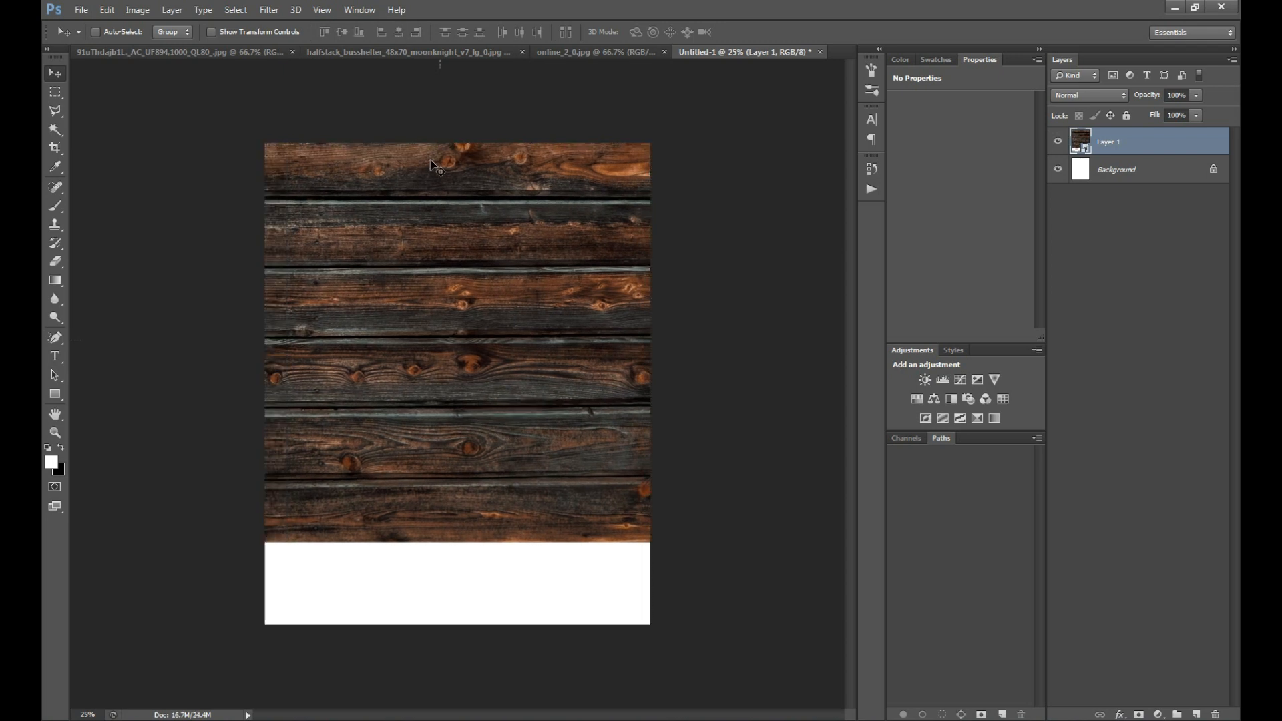
Step: Close the halfstack_busshelter and online_2_0.jpg documents without saving and return to Untitled-1
key("z")
left_click(403, 440)
left_click(397, 197)
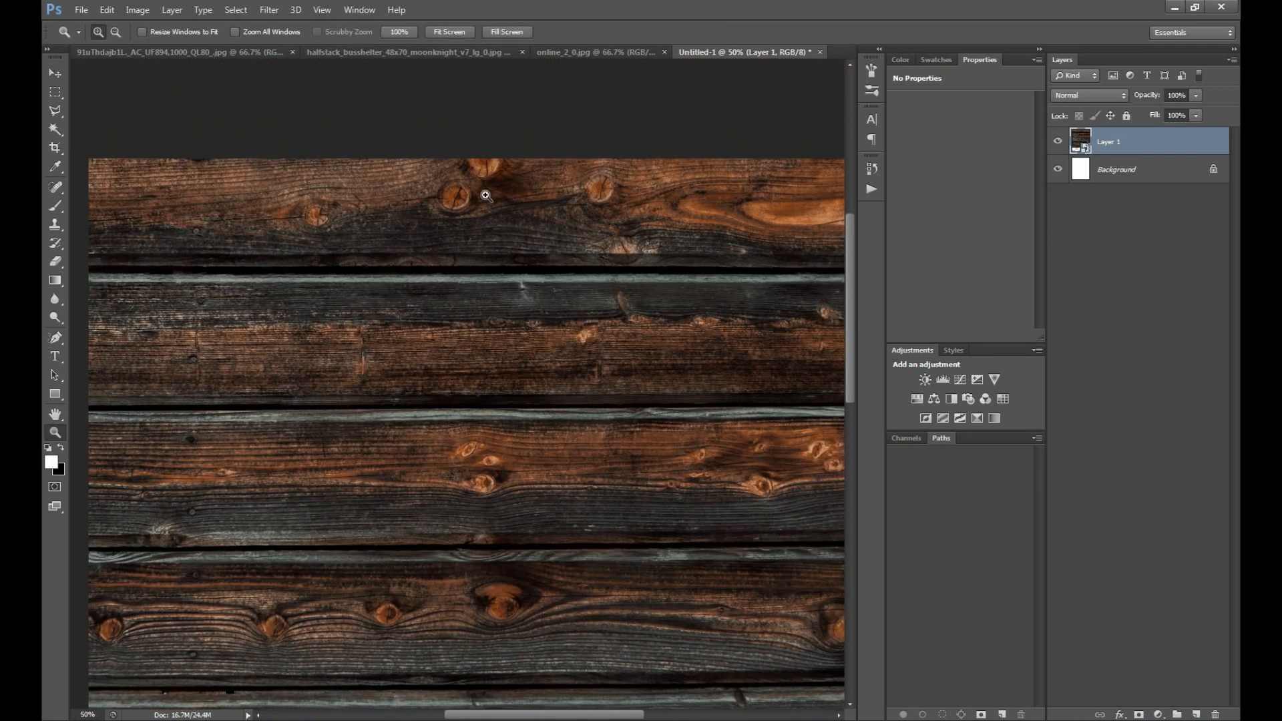
key("v")
left_click(554, 54)
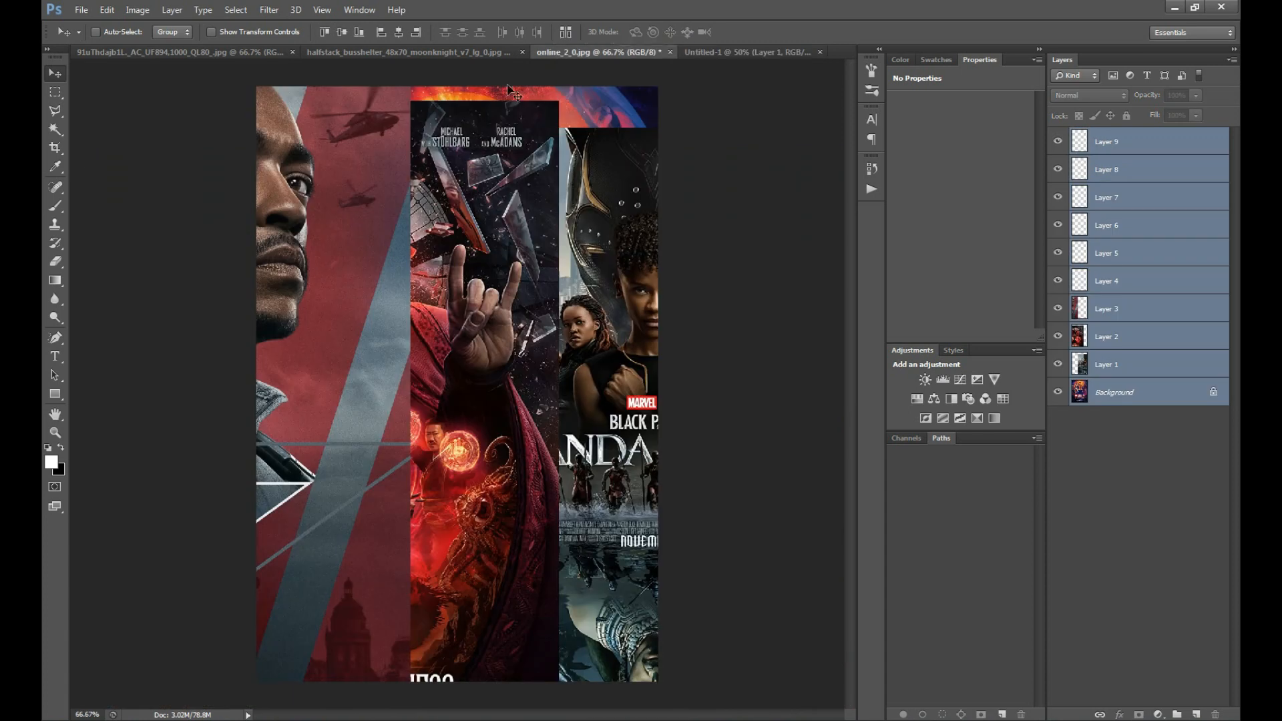
left_click(443, 54)
left_click(150, 54)
left_click(528, 52)
left_click(741, 171)
left_click(454, 52)
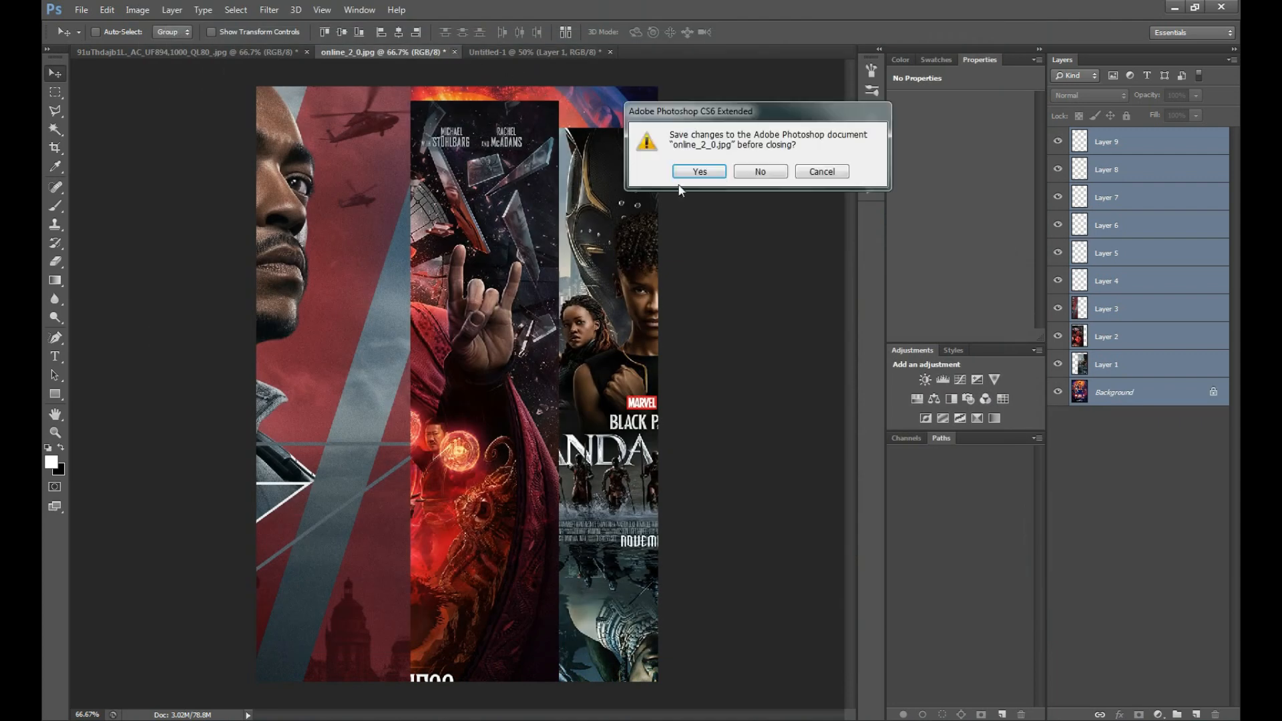
left_click(760, 172)
left_click(402, 54)
Step: Move the wood layer down with Free Transform until it covers the whole canvas
key("u")
key("v")
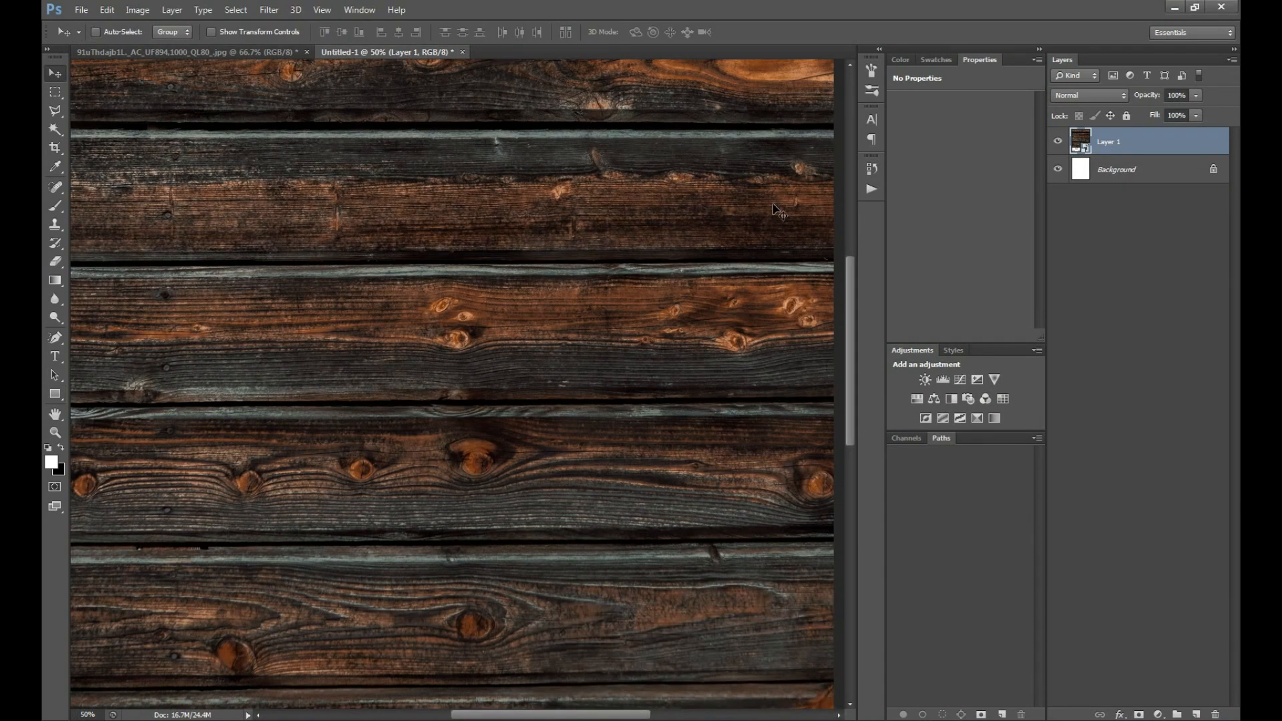
left_click(727, 211, "alt")
left_click(728, 211, "alt")
key("ctrl+t")
left_click_drag(572, 291, 567, 399)
key("Return")
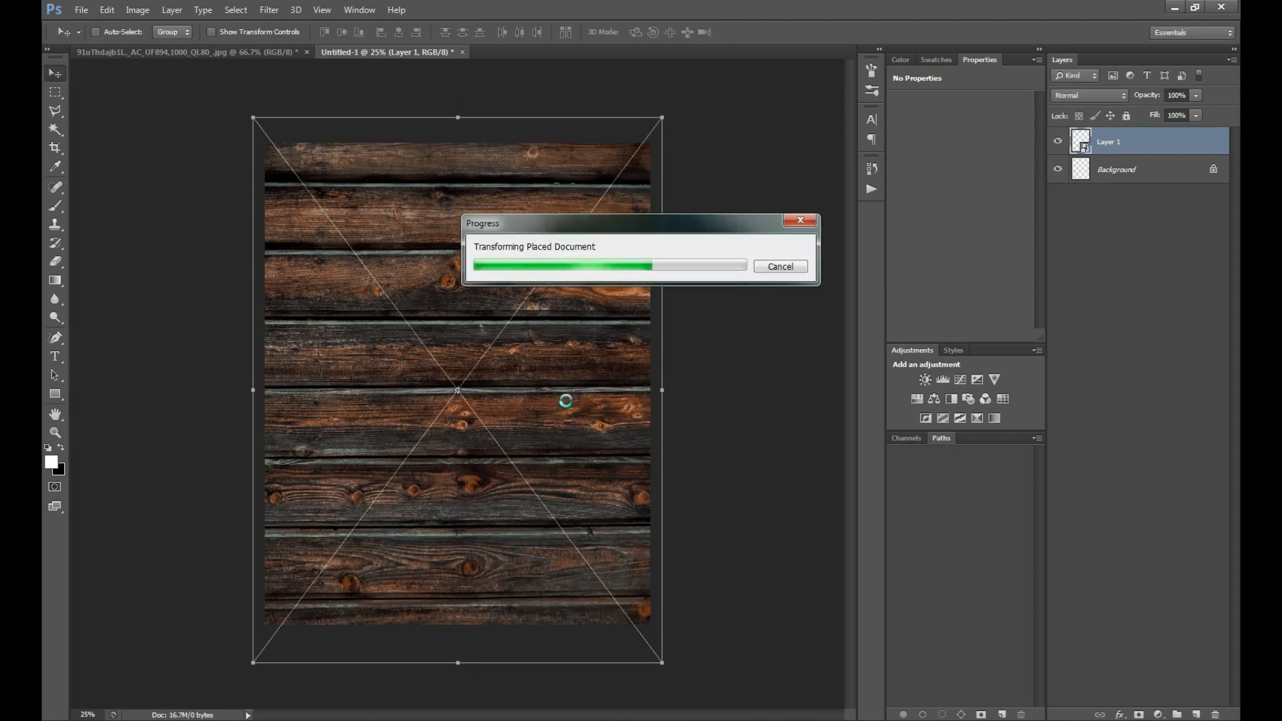
Step: Draw a tall white rectangle shape in the middle of the wood background as the polaroid frame
key("z")
left_click(483, 386)
left_click(59, 396)
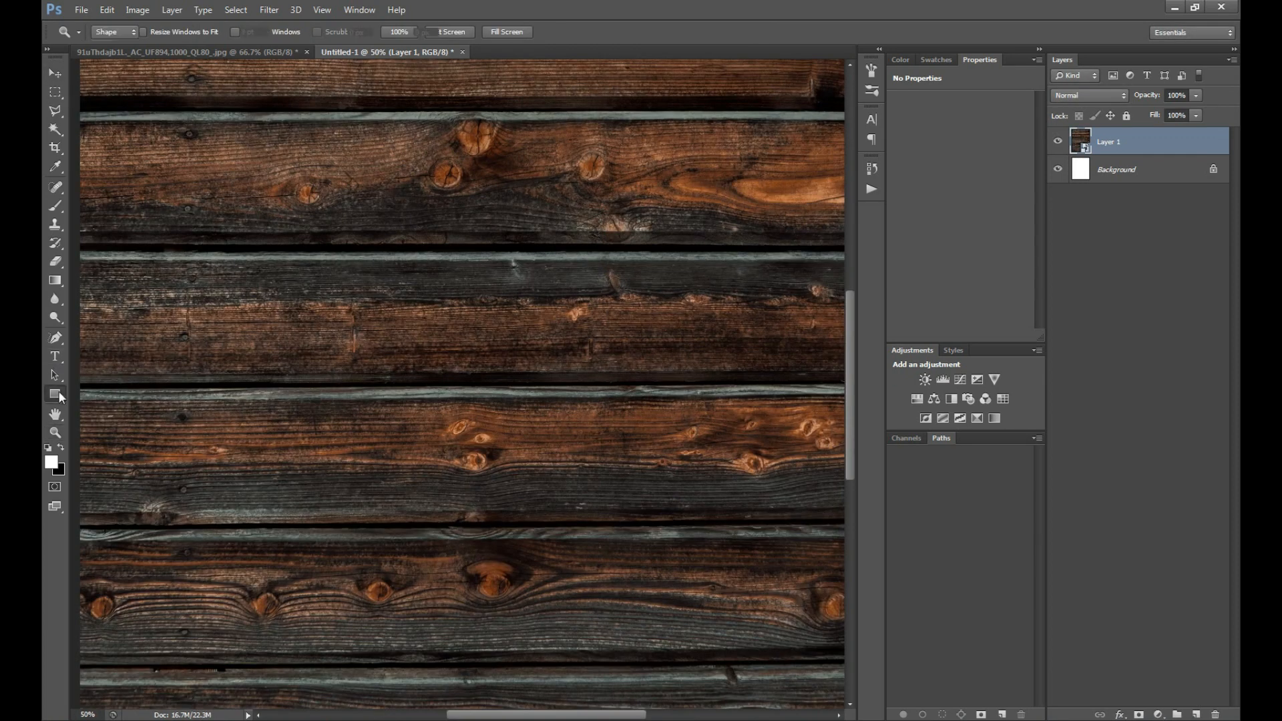
left_click_drag(406, 296, 607, 564)
Step: Draw a square shape inside the upper part of the white rectangle and colour it near-black
key("z")
left_click(425, 280)
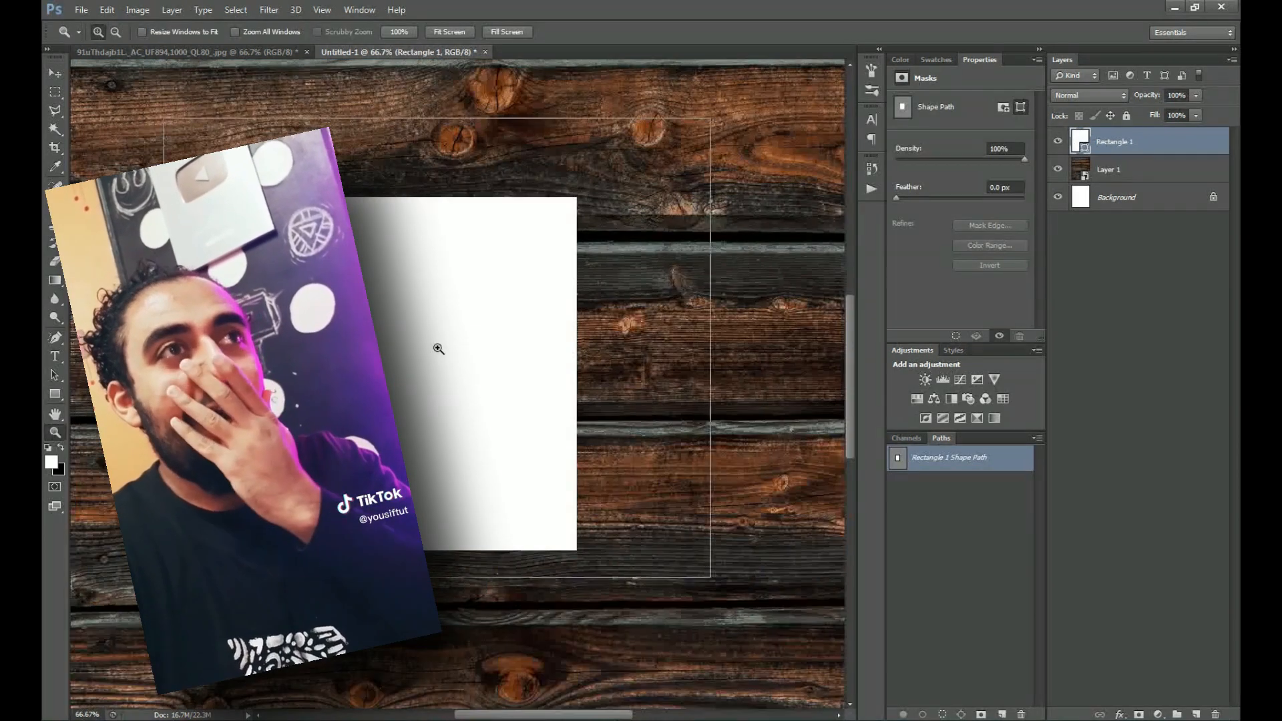
left_click(438, 348)
key("u")
left_click_drag(267, 142, 624, 499)
double_click(1080, 141)
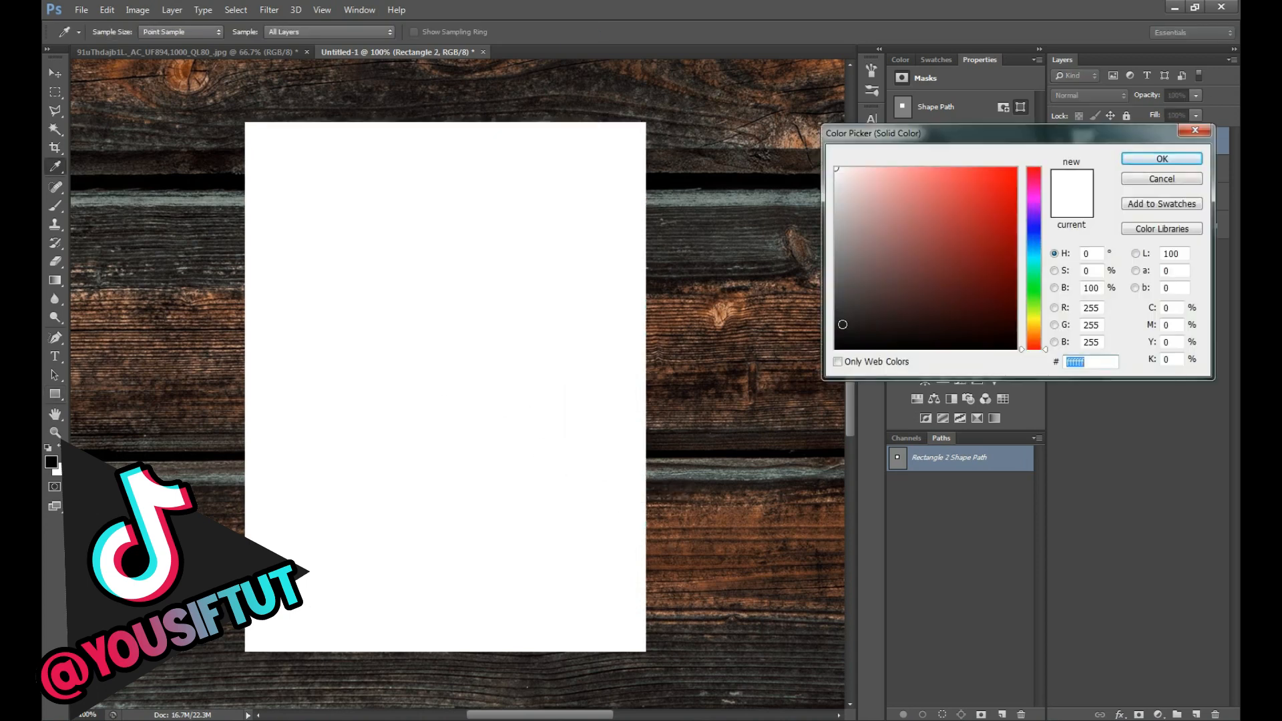
left_click_drag(843, 324, 827, 332)
key("Return")
Step: Align the horizontal centres of the dark square and the white rectangle
key("v")
left_click(1130, 172, "ctrl")
left_click(398, 32)
Step: Shorten the white rectangle from its lower edge, leaving a polaroid-style strip below the dark square
left_click(1189, 167)
key("ctrl+t")
left_click_drag(445, 651, 446, 605)
key("Return")
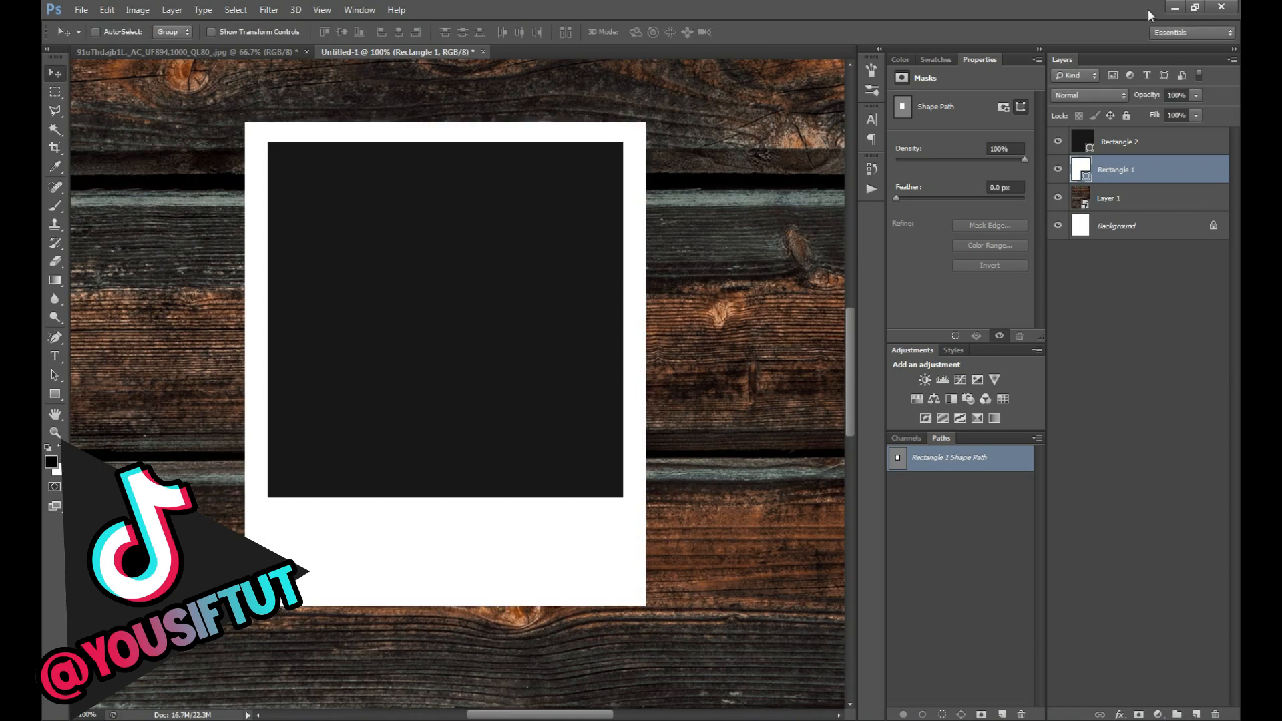
left_click(1174, 7)
left_click(904, 12)
left_click(628, 720)
Step: Try to scale the dark square down slightly
left_click(1120, 142)
key("ctrl+t")
left_click_drag(623, 497, 618, 492)
key("Return")
Step: Group the dark square and white rectangle layers together
key("z")
left_click(501, 352, "alt")
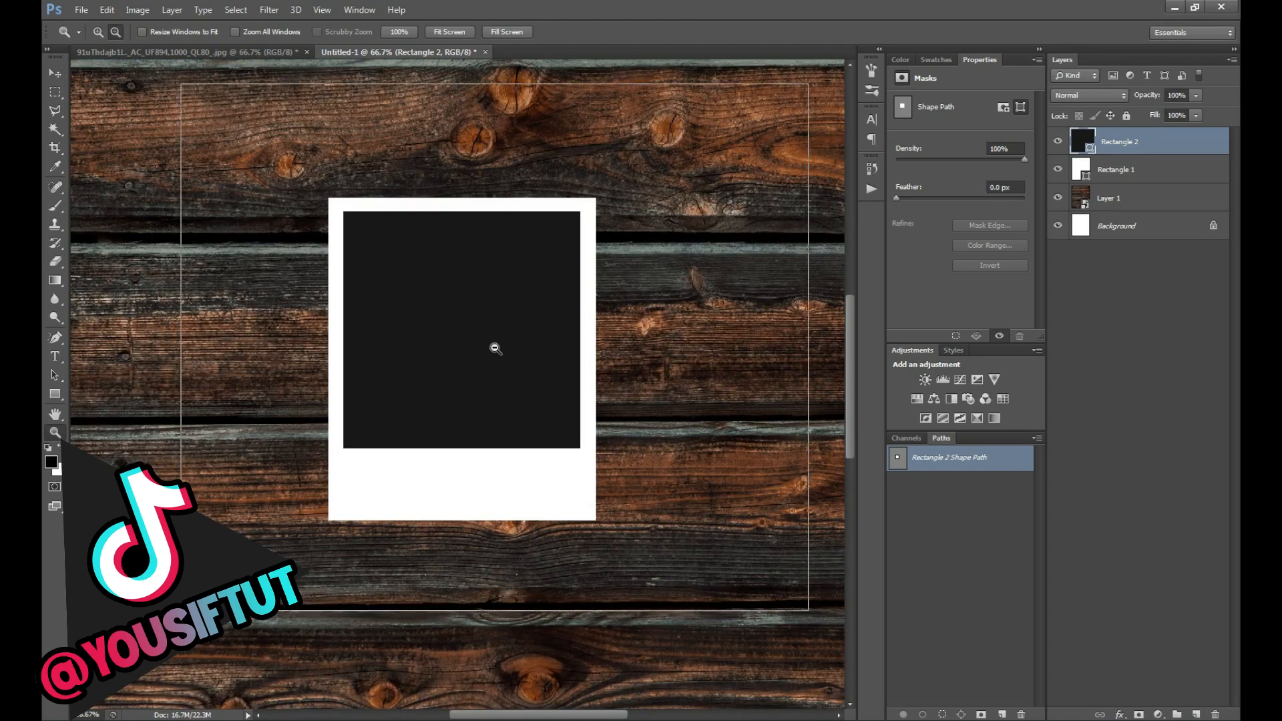
left_click(495, 349, "alt")
left_click(495, 349, "alt")
left_click(407, 315)
left_click(408, 315)
left_click(407, 315)
left_click_drag(529, 455, 511, 398)
key("v")
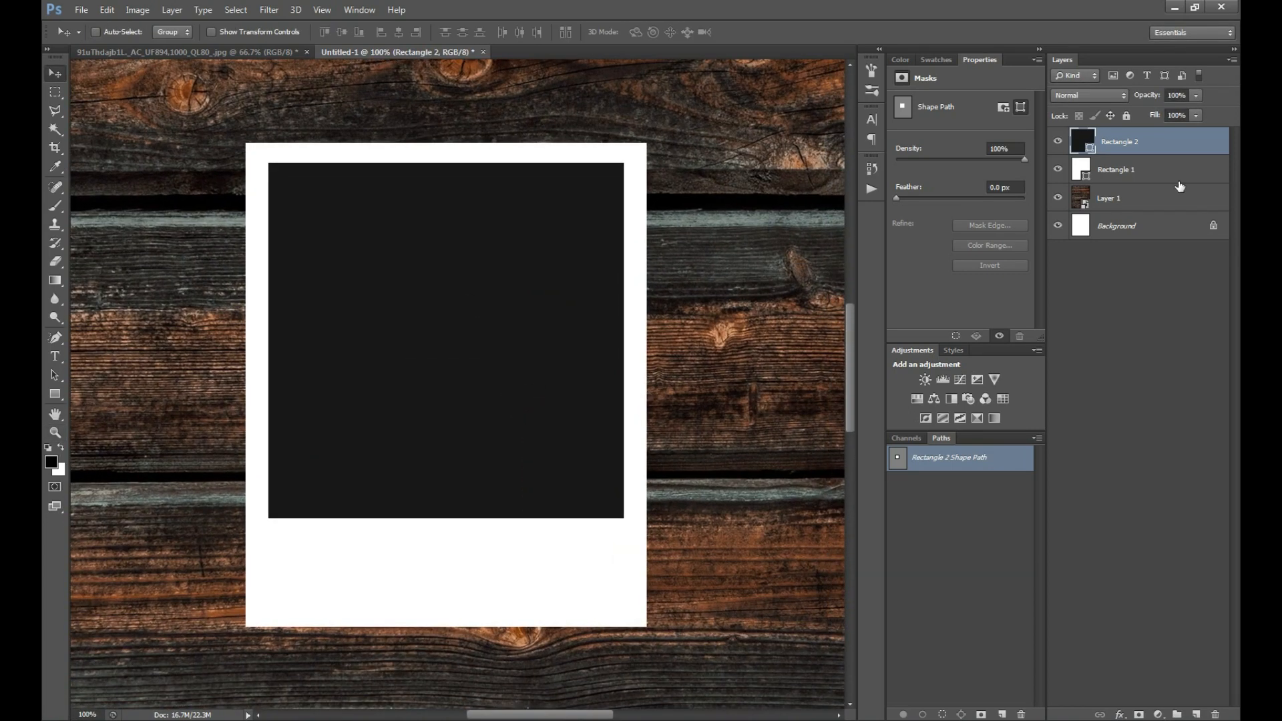
left_click(1162, 171, "shift")
key("ctrl+g")
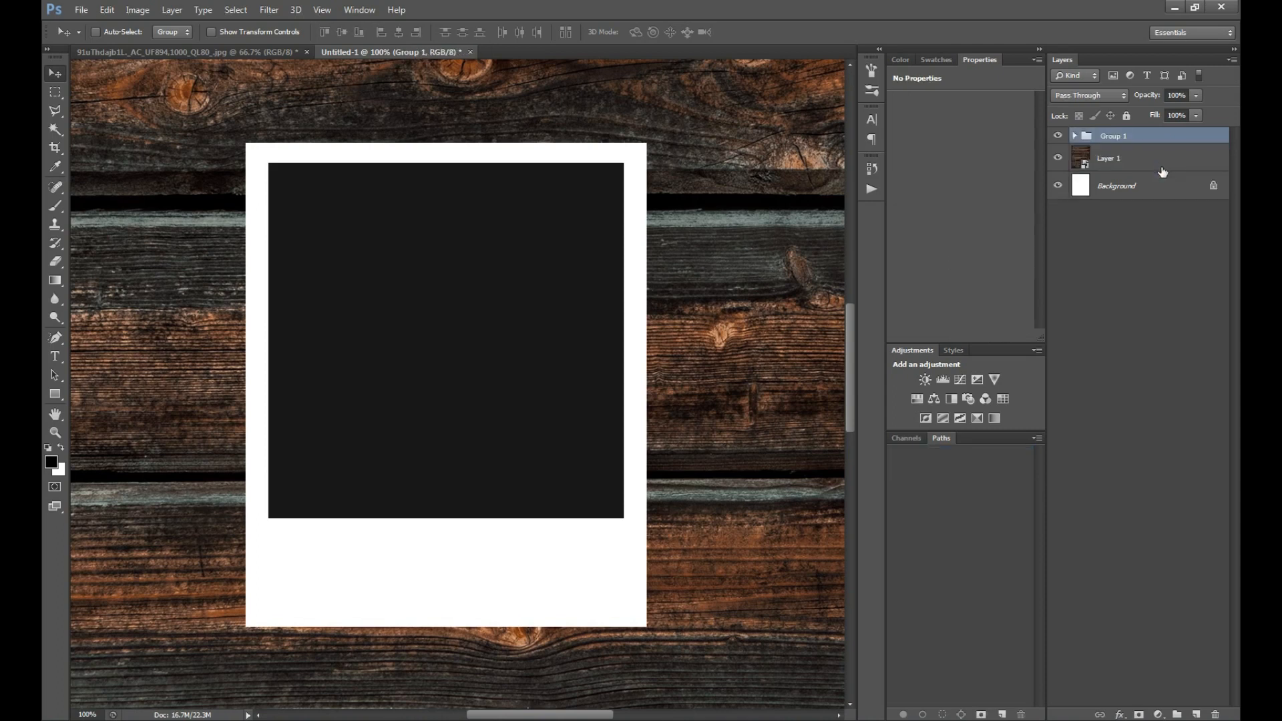
Step: Recolour the white frame rectangle to a light grey slightly darker than #ececec
left_click(57, 114)
left_click(1074, 136)
double_click(1093, 186)
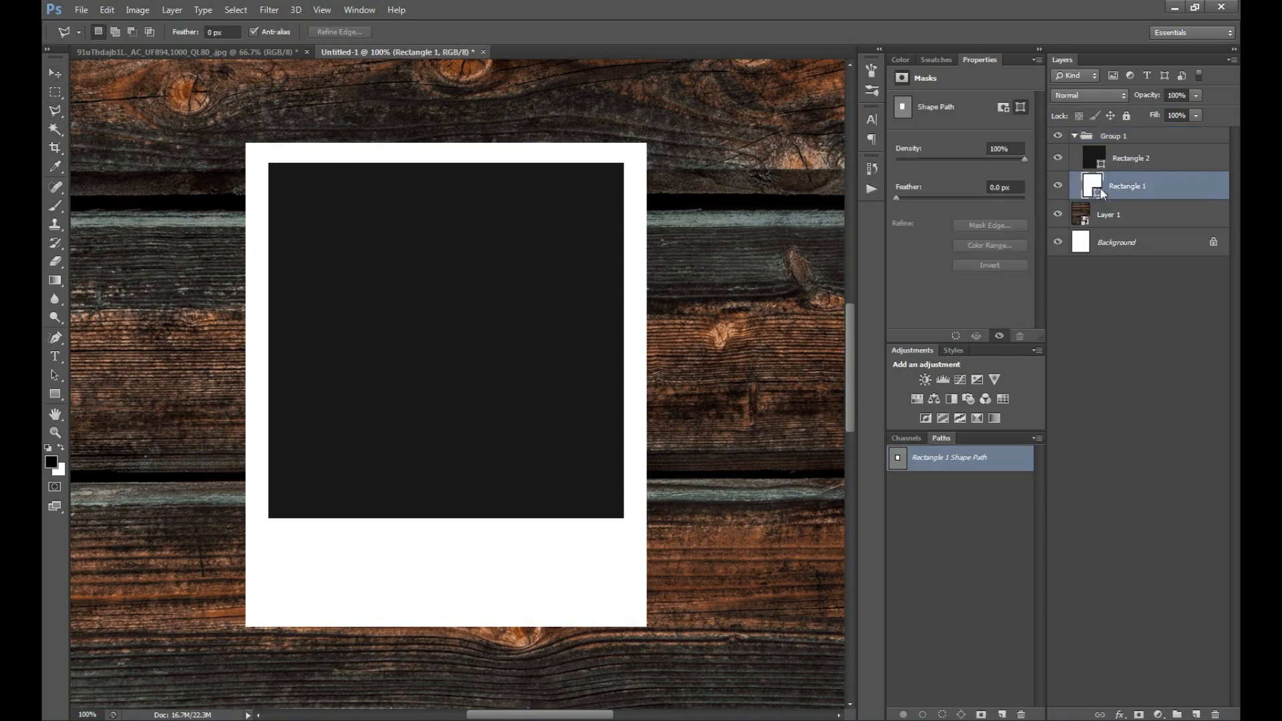
type("ececec")
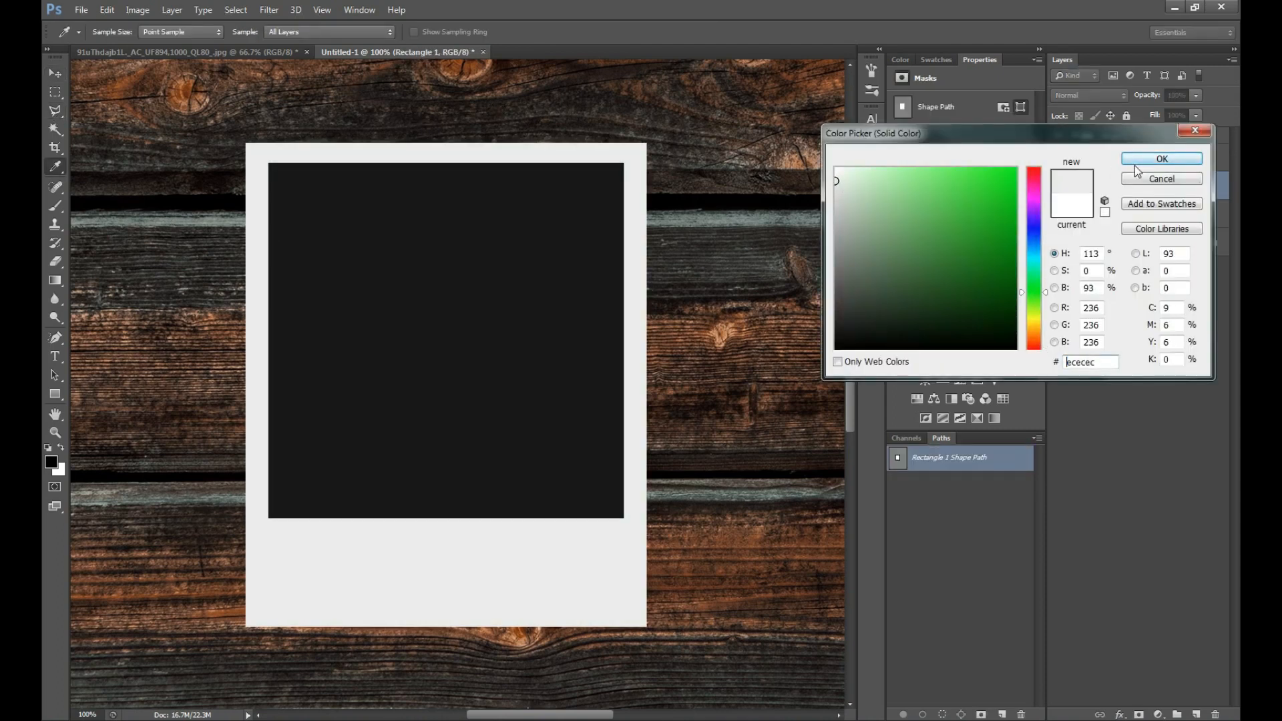
left_click(835, 187)
left_click(1187, 162)
Step: Create a new empty layer above Group 1 and make white the foreground colour
left_click(1113, 137)
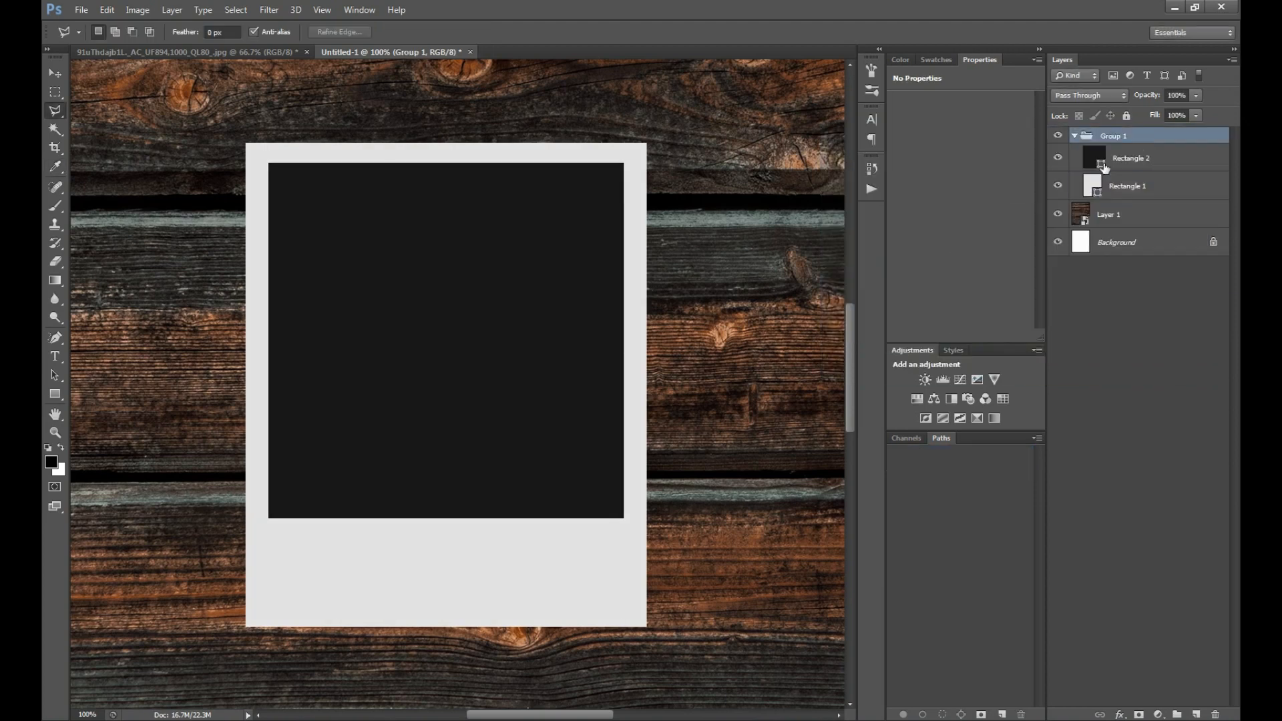
left_click(1196, 713)
left_click_drag(1138, 164, 1135, 131)
key("x")
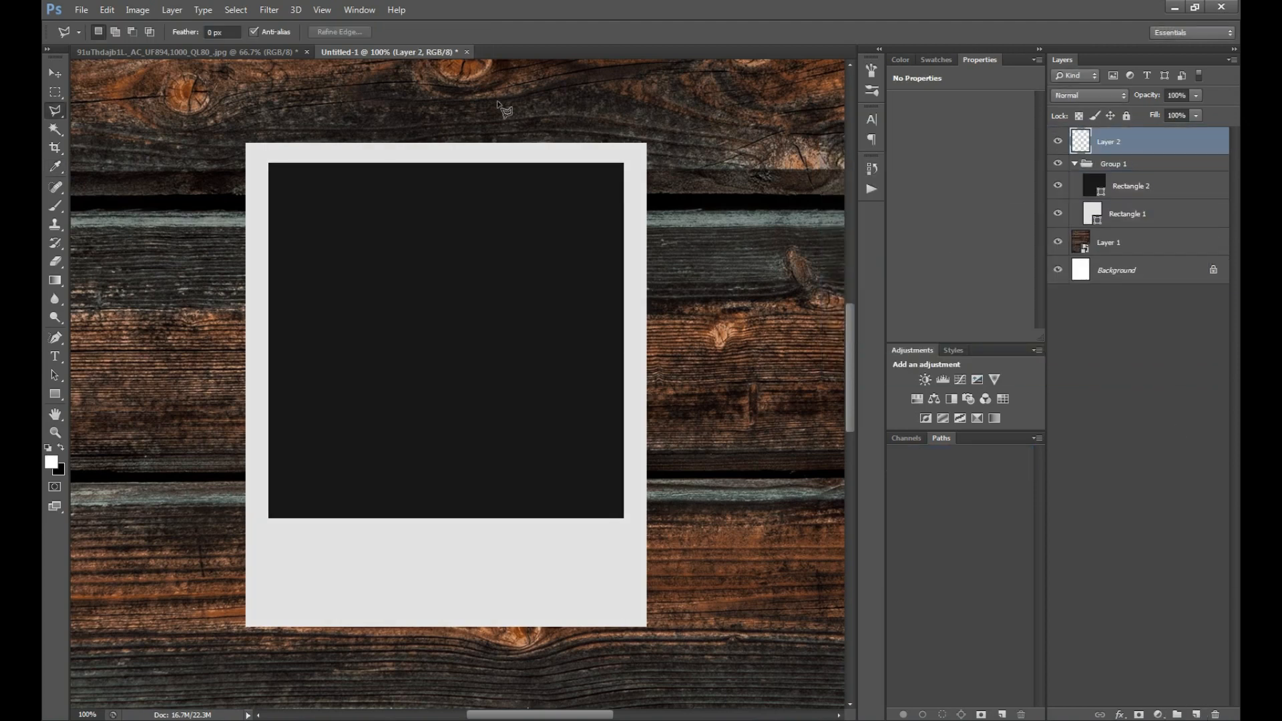
Step: Select a diagonal band across the upper part of the frame with the Polygonal Lasso and fill it white
scroll(180, 497, "up", 5)
left_click(614, 360)
left_click(494, 344)
key("alt+BackSpace")
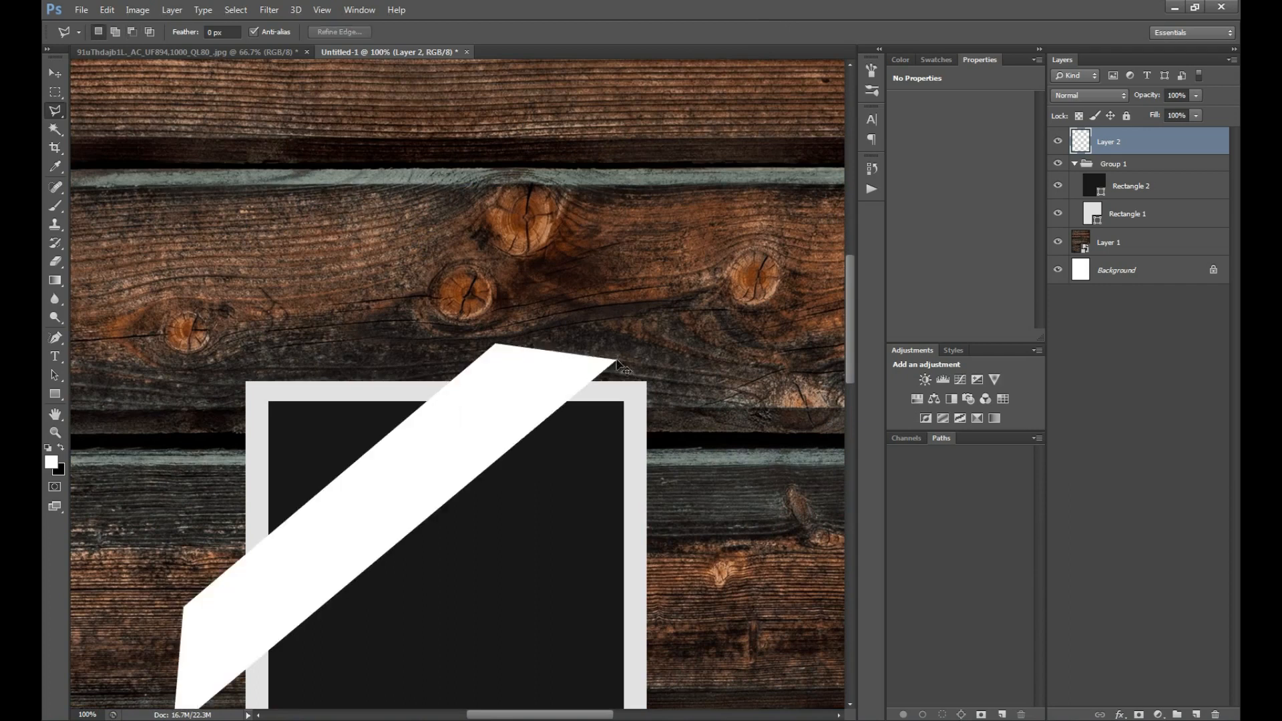
Step: Clip the stripe layer to Group 1, set its opacity to 20% and shift the stripe towards the frame's upper-left corner
left_click(1175, 148, "alt")
scroll(559, 329, "down", 4)
key("v")
key("2")
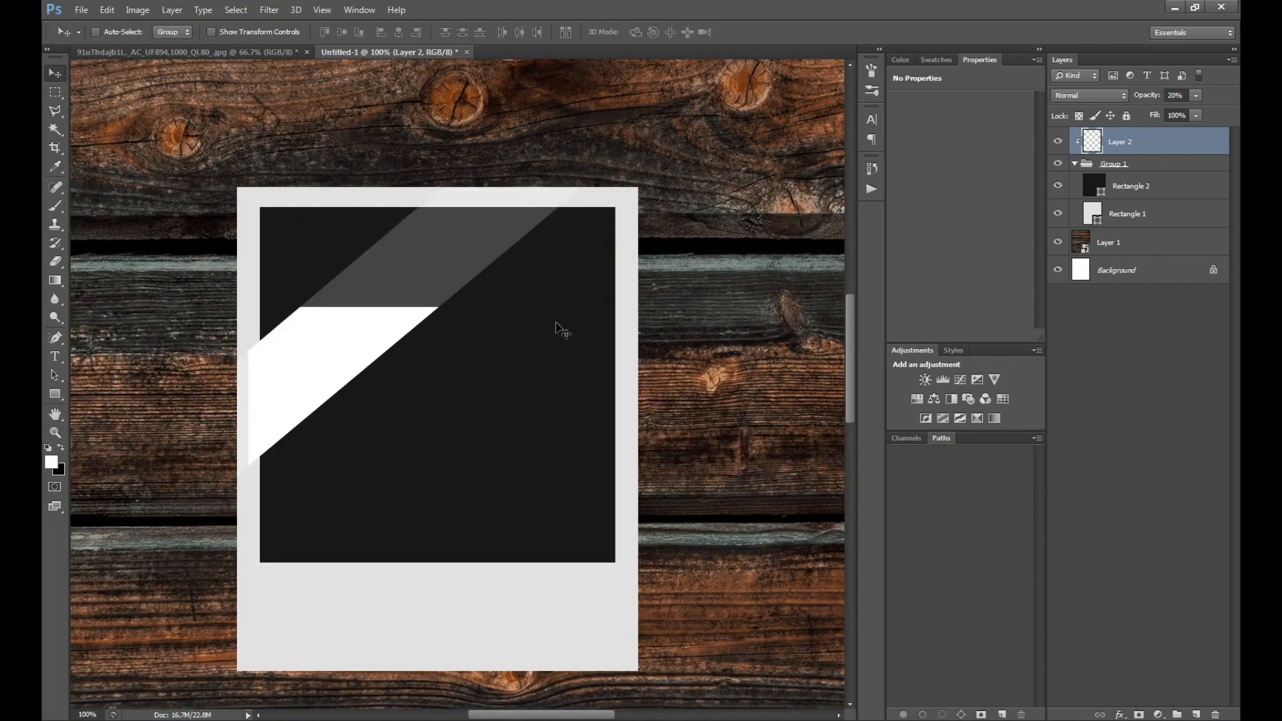
left_click_drag(509, 298, 479, 277)
Step: Add a second white diagonal stripe, widening to one side, across the lower part of the frame on the same layer
key("l")
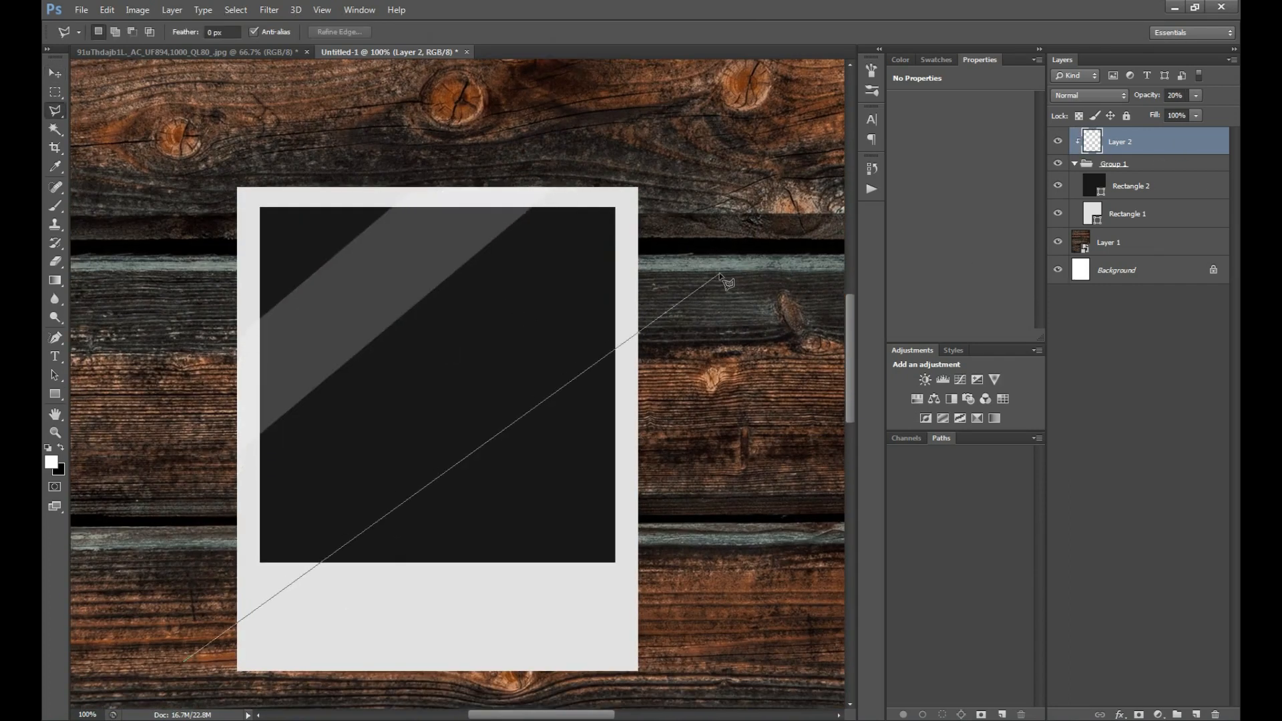
left_click(709, 445)
key("alt+BackSpace")
key("ctrl+d")
Step: Try a Wave distortion with wavelength 10 to 120 and amplitude 5 to 35 on the stripes layer, then undo it
left_click(269, 10)
mouse_move(374, 168)
left_click(466, 261)
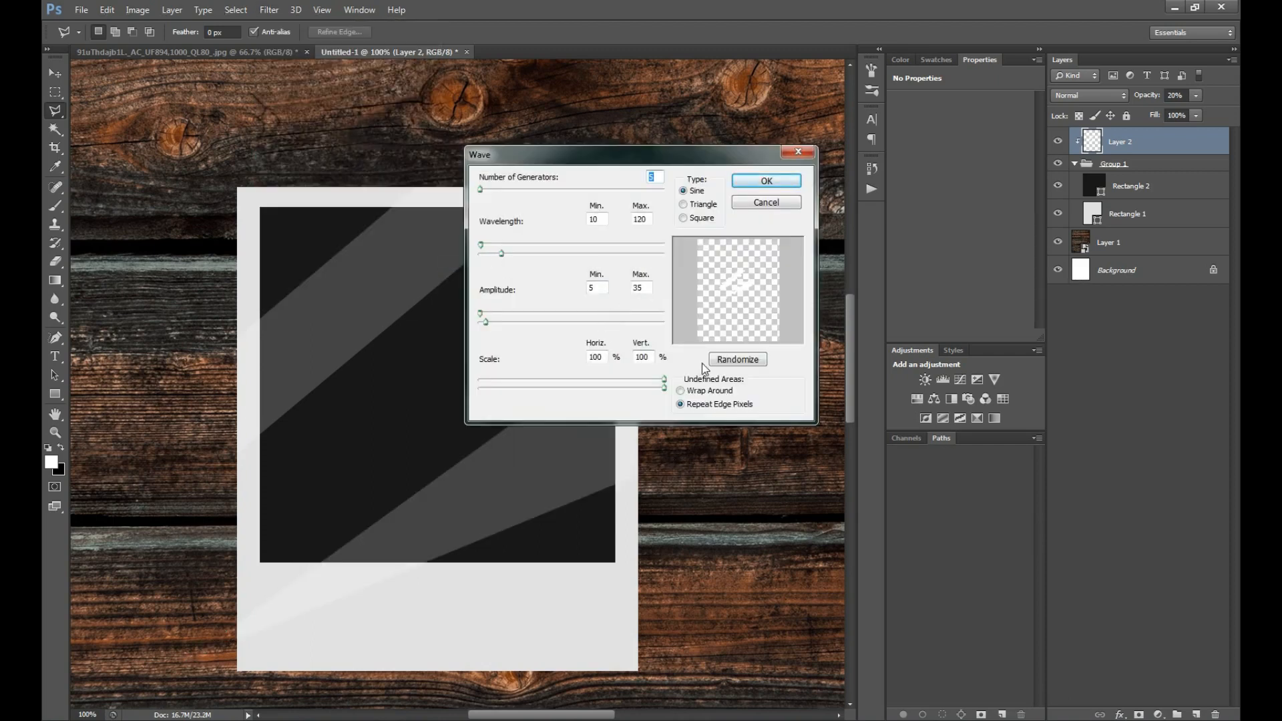
left_click(771, 182)
key("ctrl+z")
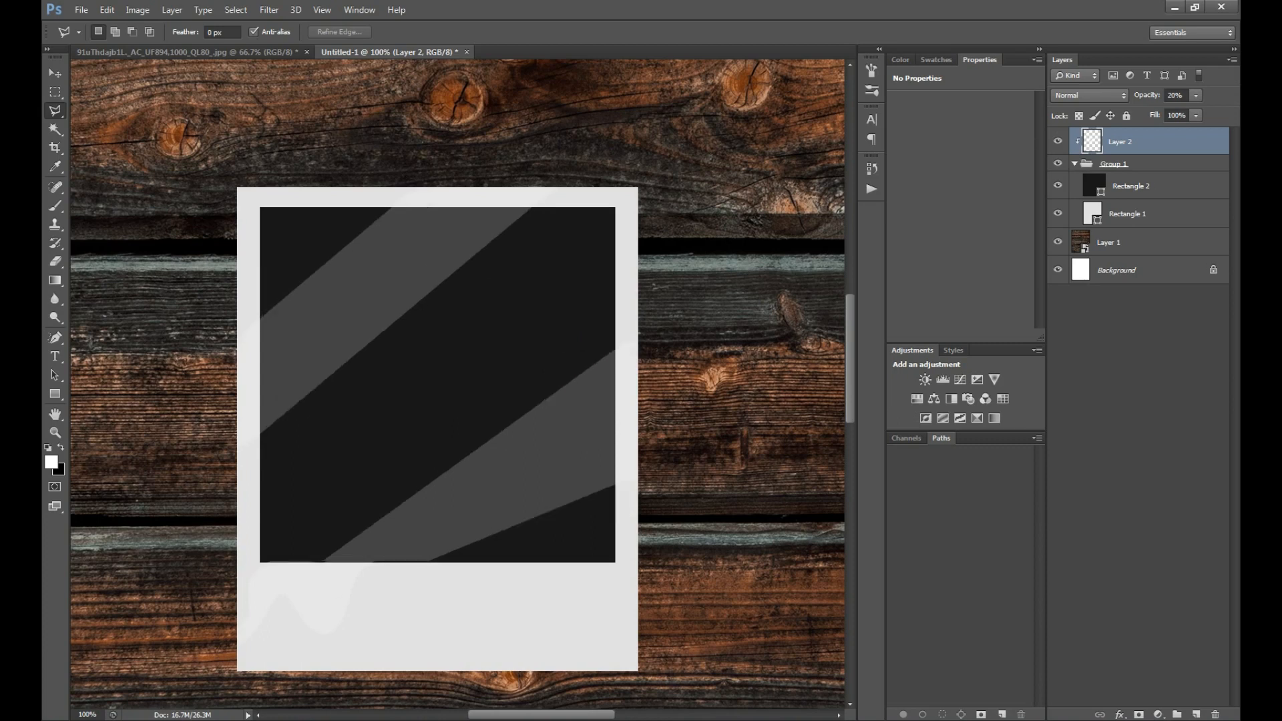
Step: Try a Wave distortion with wavelength 278 to 491 on the stripes layer and undo it
left_click(269, 9)
mouse_move(347, 168)
left_click(496, 270)
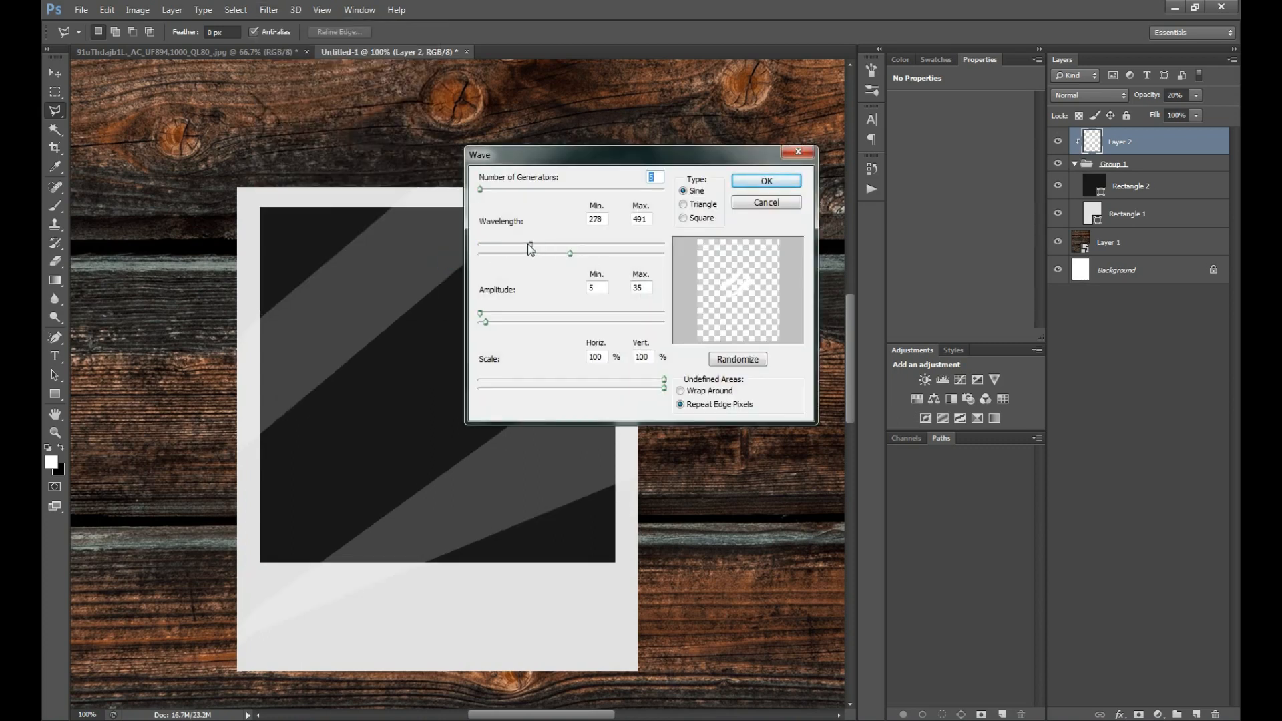
left_click(766, 181)
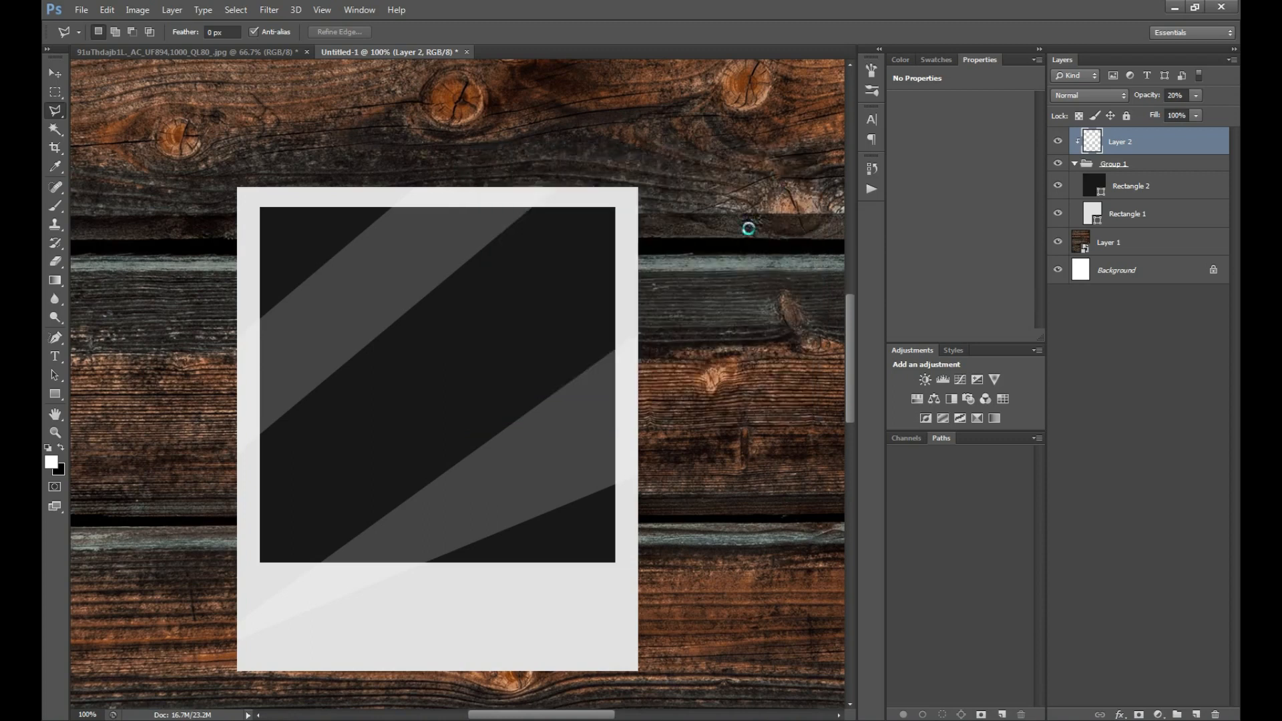
key("ctrl+z")
Step: Try reapplying a Wave distortion to the stripes layer and undo it
left_click(269, 10)
mouse_move(347, 168)
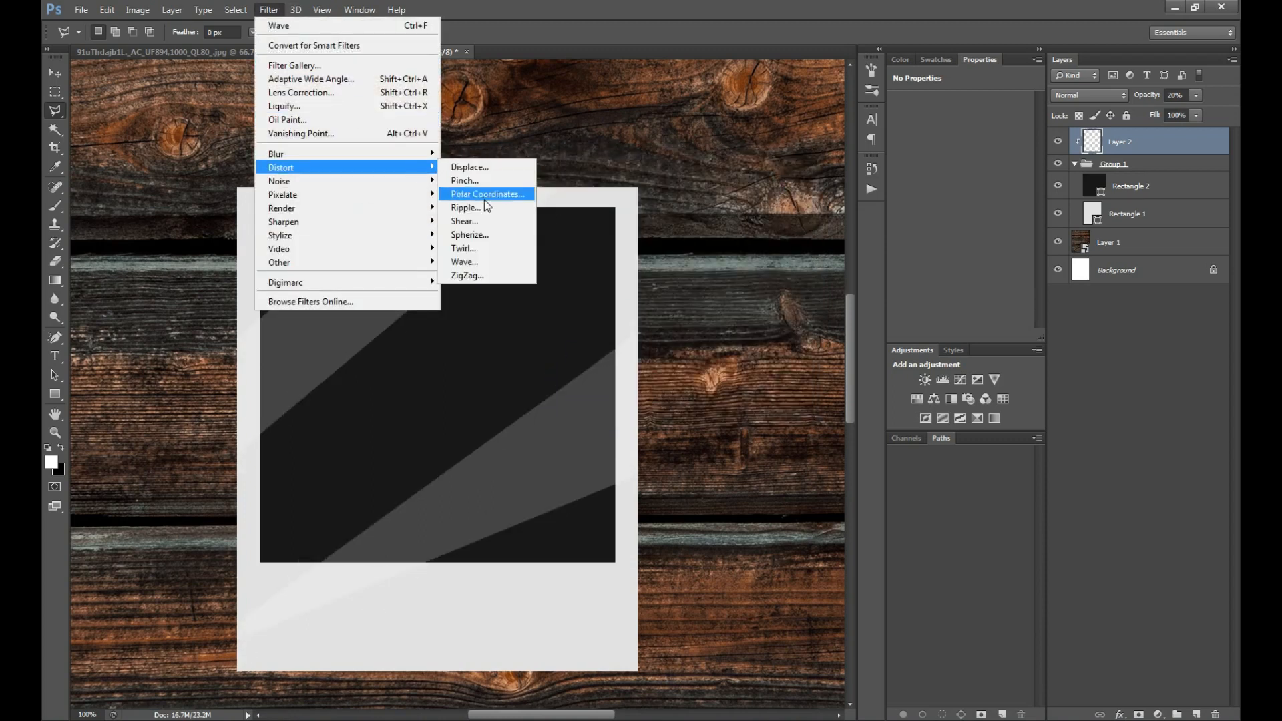
left_click(497, 268)
key("Return")
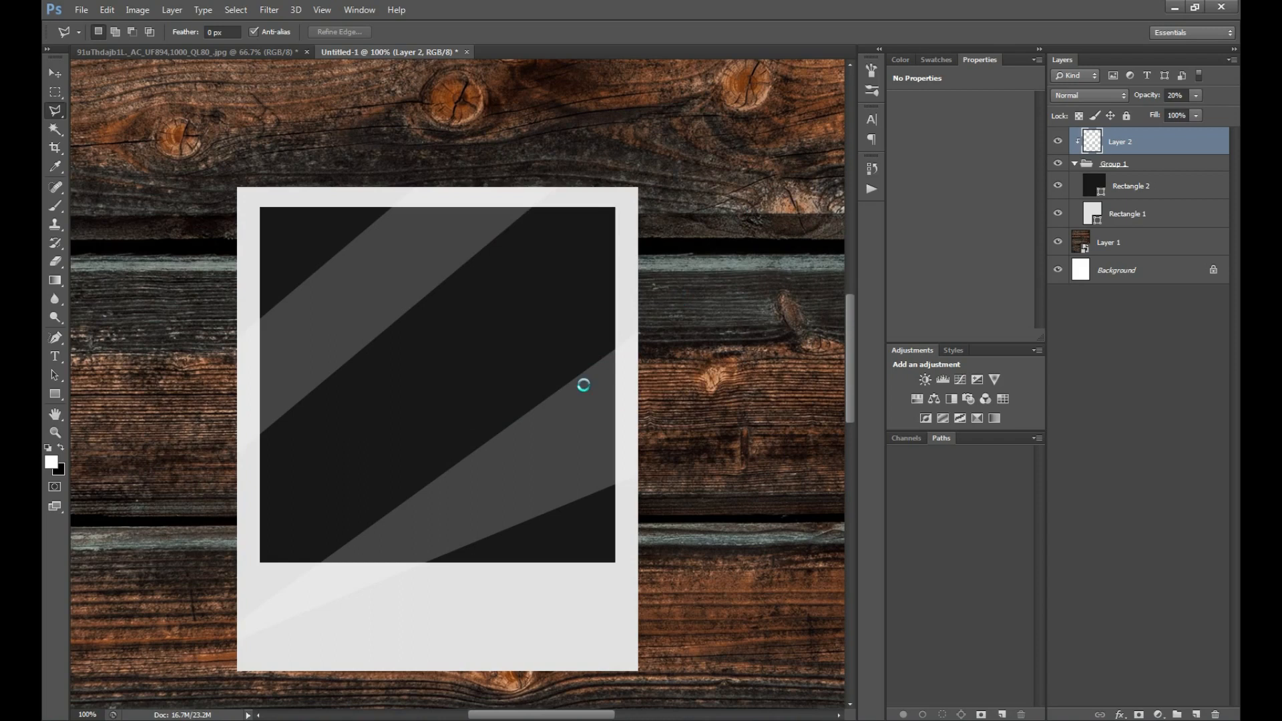
key("ctrl+z")
Step: Try a sine Wave distortion with wavelength 128 to 606 and a reduced maximum amplitude on the stripes layer
left_click(269, 9)
mouse_move(343, 164)
left_click(502, 264)
key("alt")
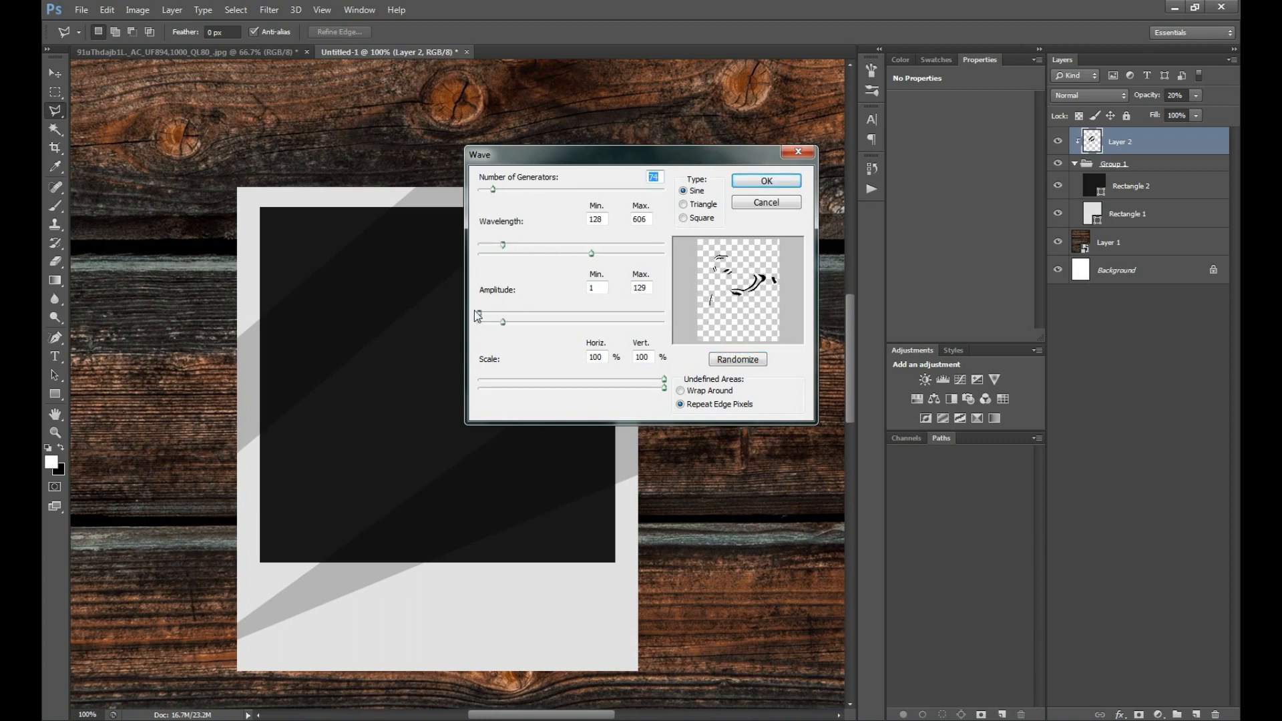
left_click_drag(490, 323, 494, 322)
left_click_drag(506, 189, 501, 190)
left_click(776, 181)
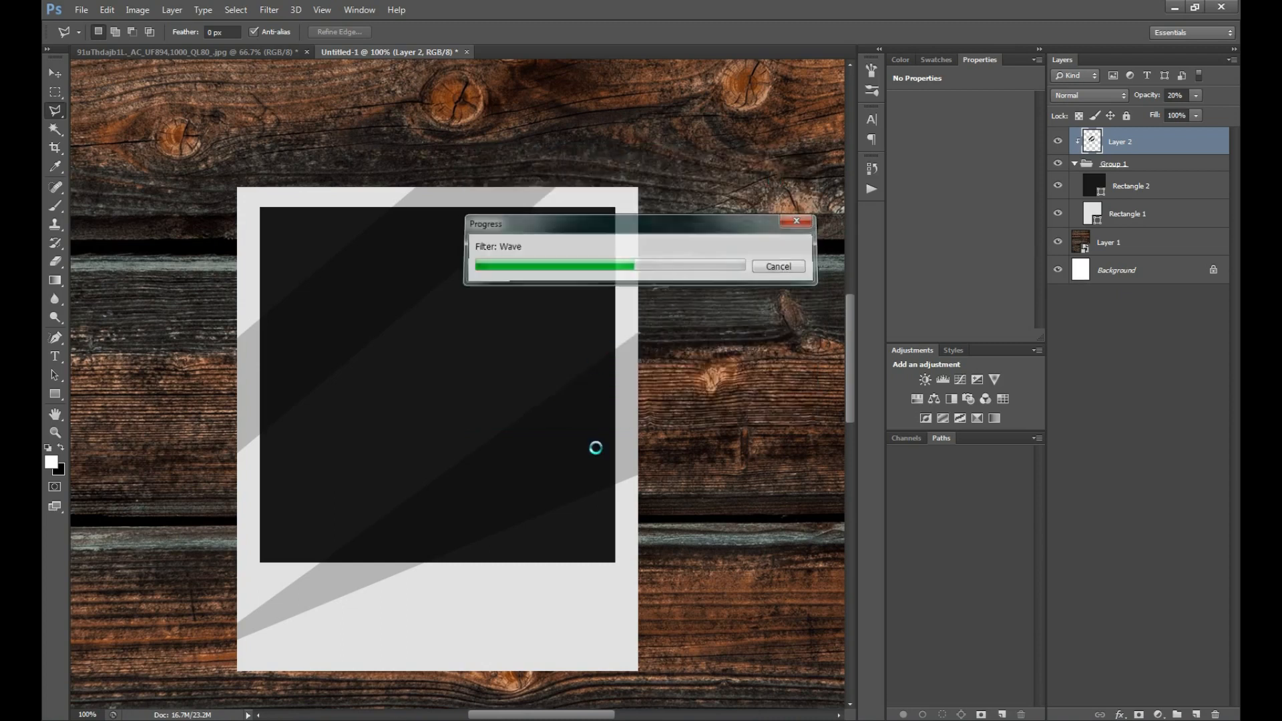
Step: Shift the wavy stripes upward over the polaroid frame
key("v")
left_click_drag(647, 444, 635, 307)
key("ctrl+t")
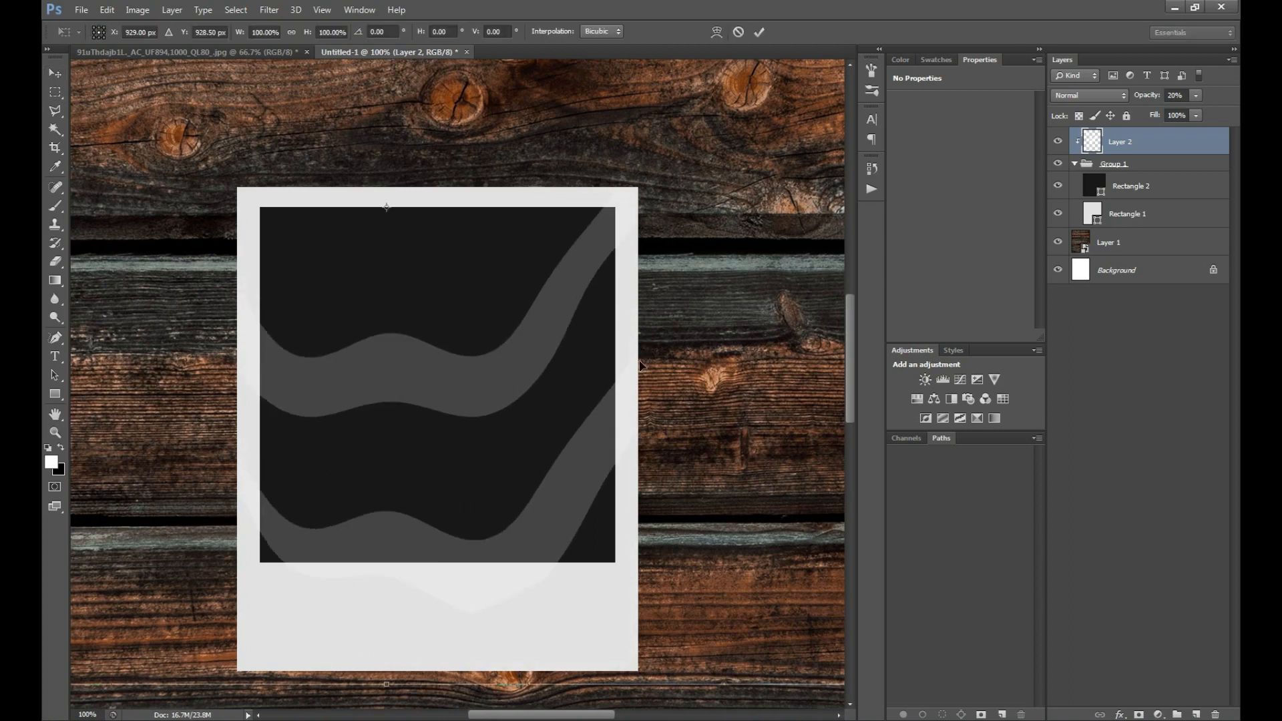
key("Return")
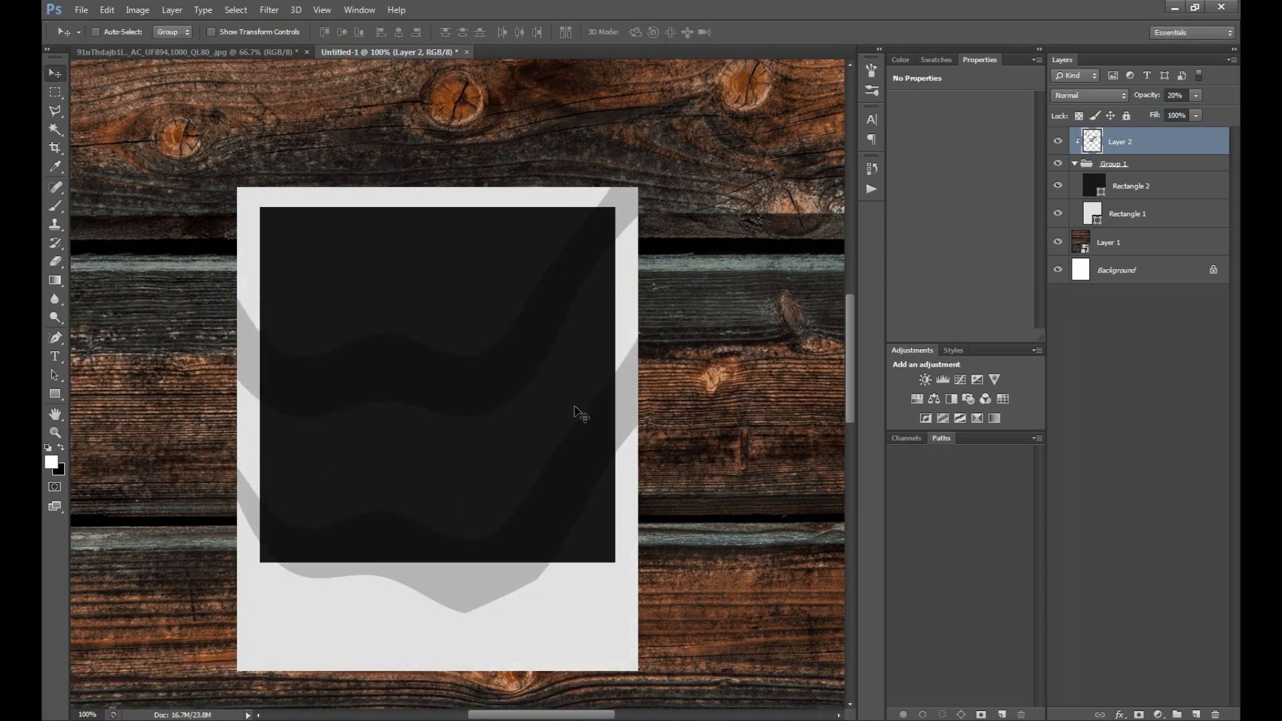
Step: Rotate the wavy stripes counter-clockwise over the polaroid frame
key("z")
left_click(561, 400, "alt")
left_click(548, 387, "alt")
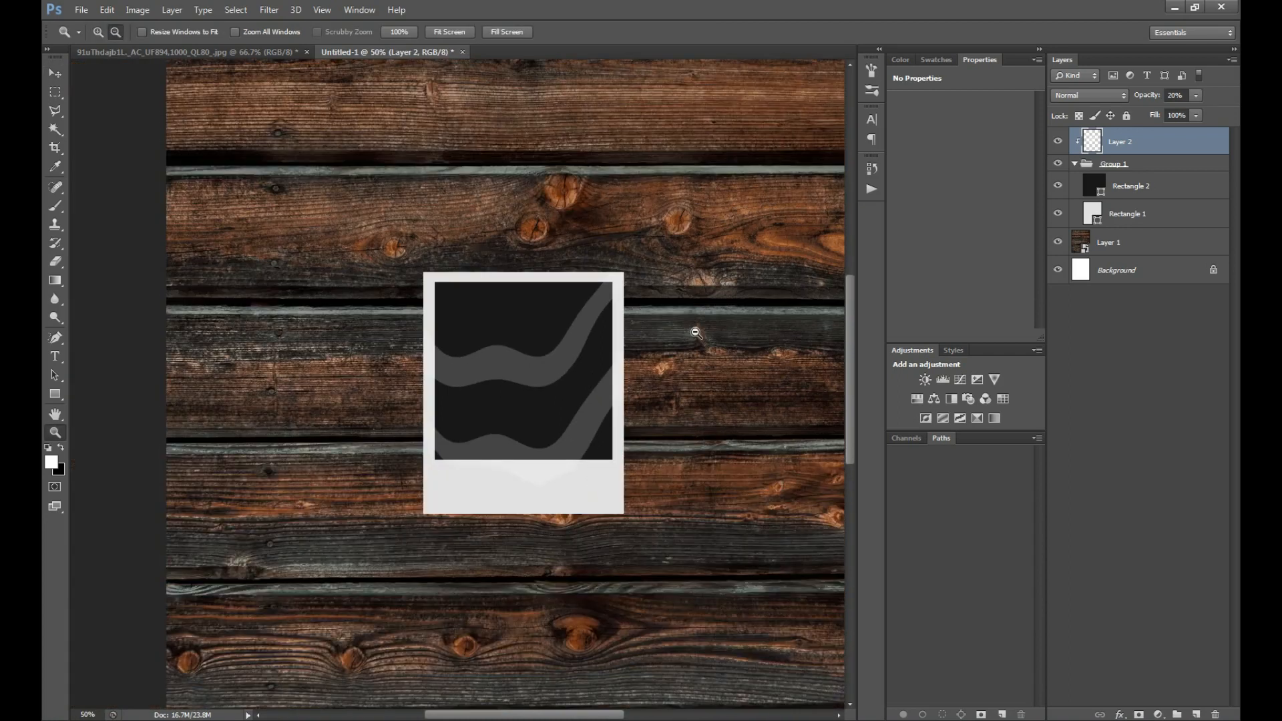
left_click(535, 373, "alt")
key("v")
key("ctrl+t")
left_click_drag(611, 449, 660, 380)
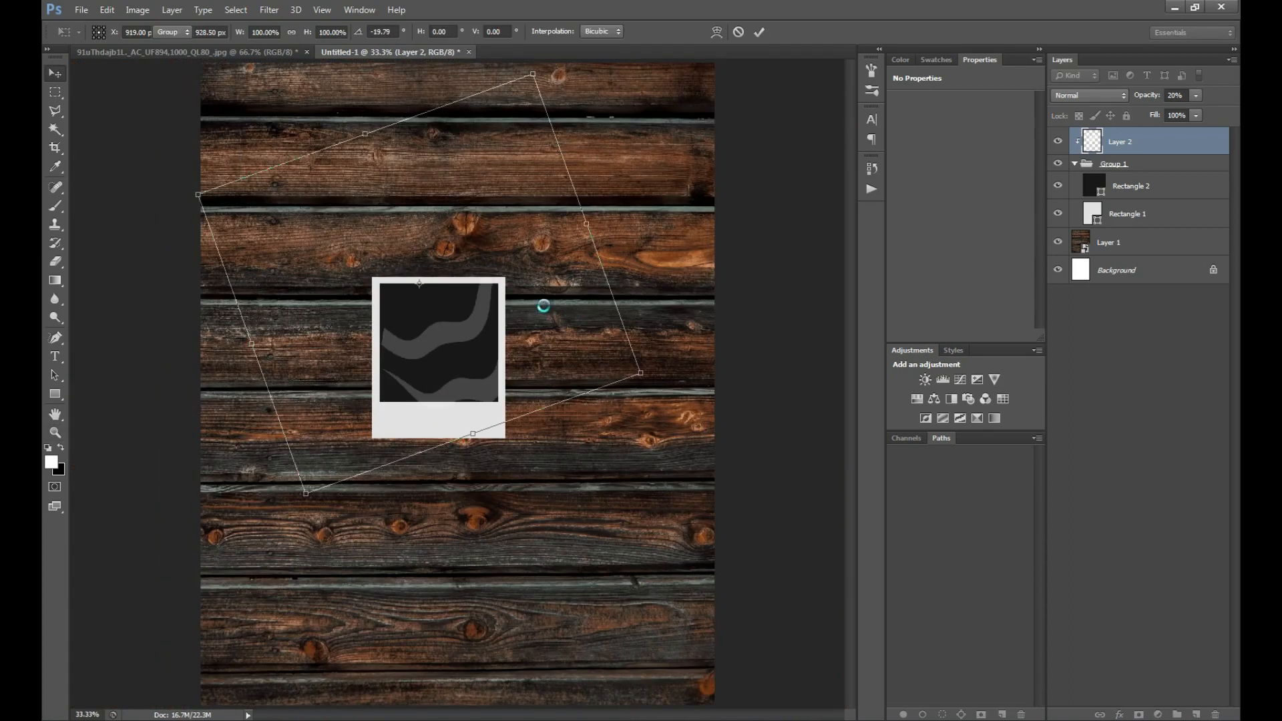
key("Return")
Step: Try a Medium-size Ripple distortion on the wavy stripes, revert to the straight stripes and try the Ripple again
key("z")
left_click(475, 360)
left_click(395, 341)
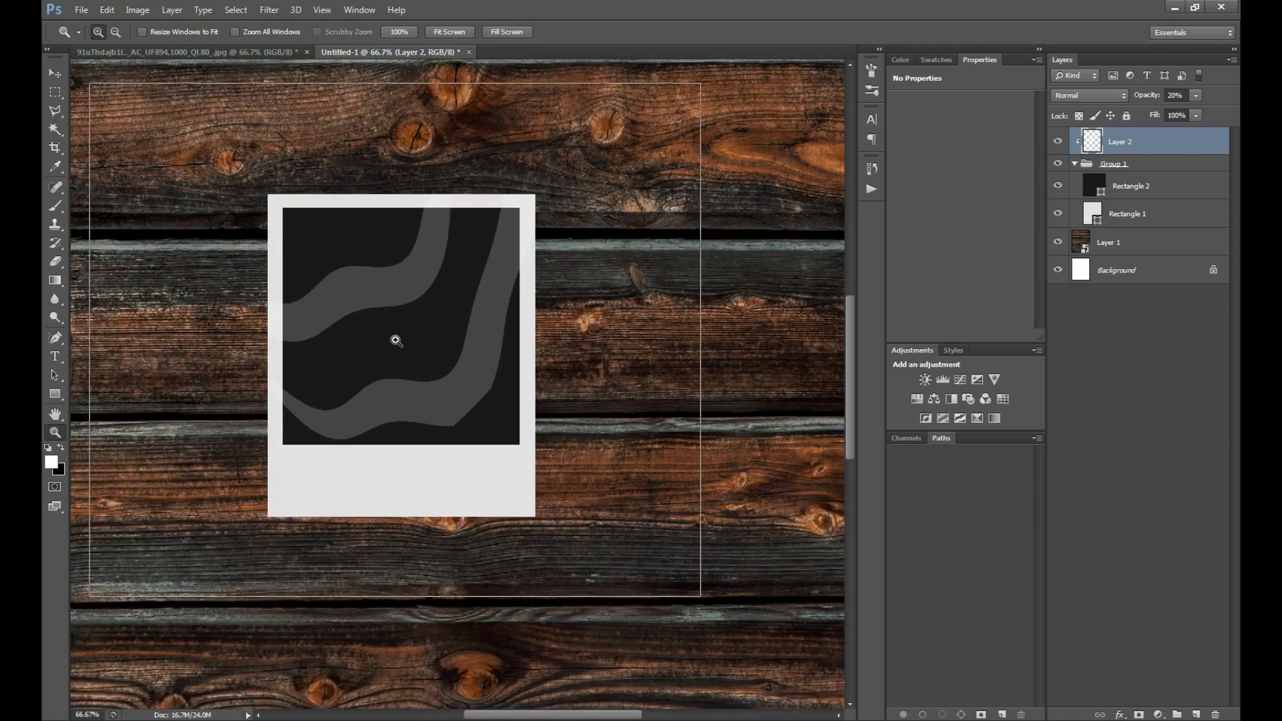
left_click(396, 341)
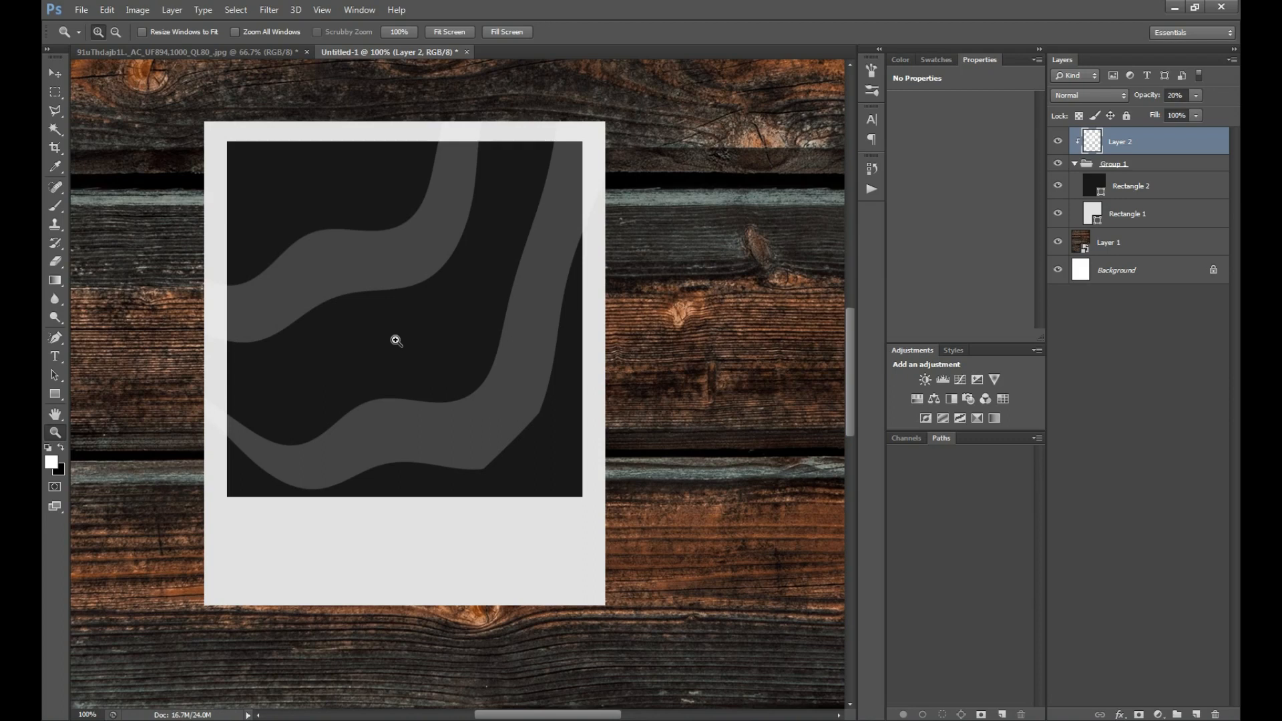
left_click(269, 9)
mouse_move(400, 203)
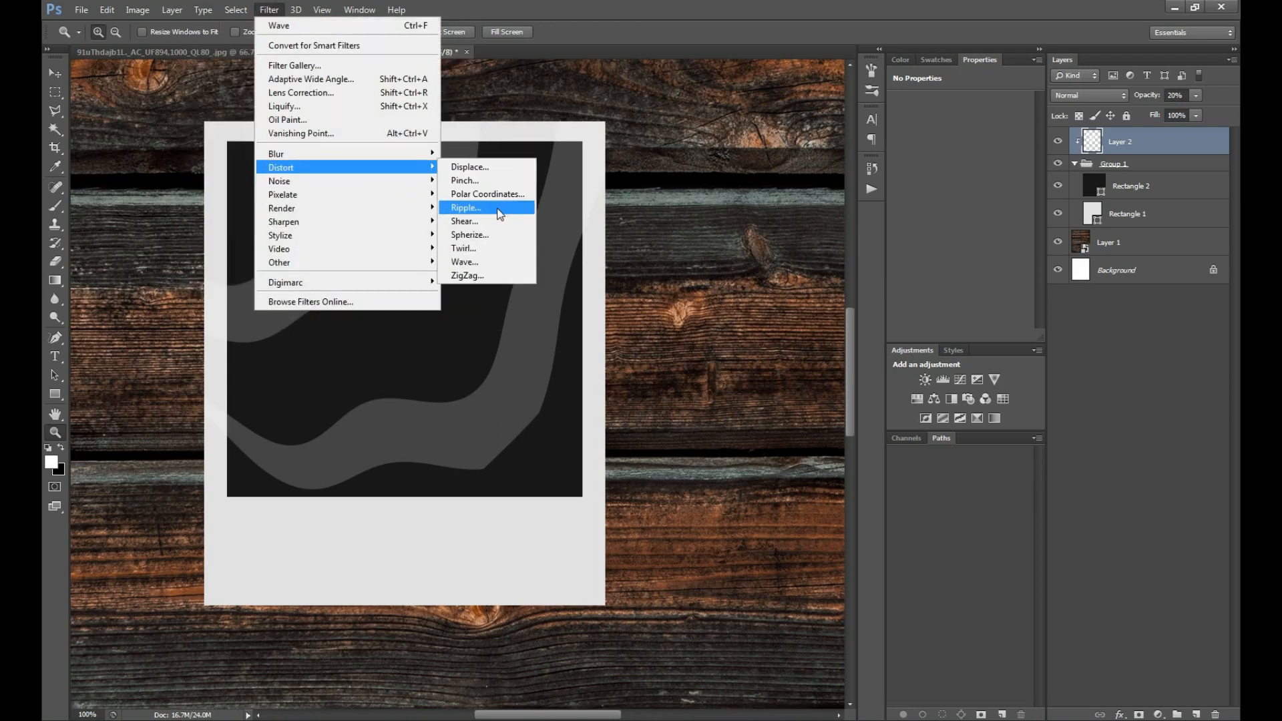
left_click(486, 209)
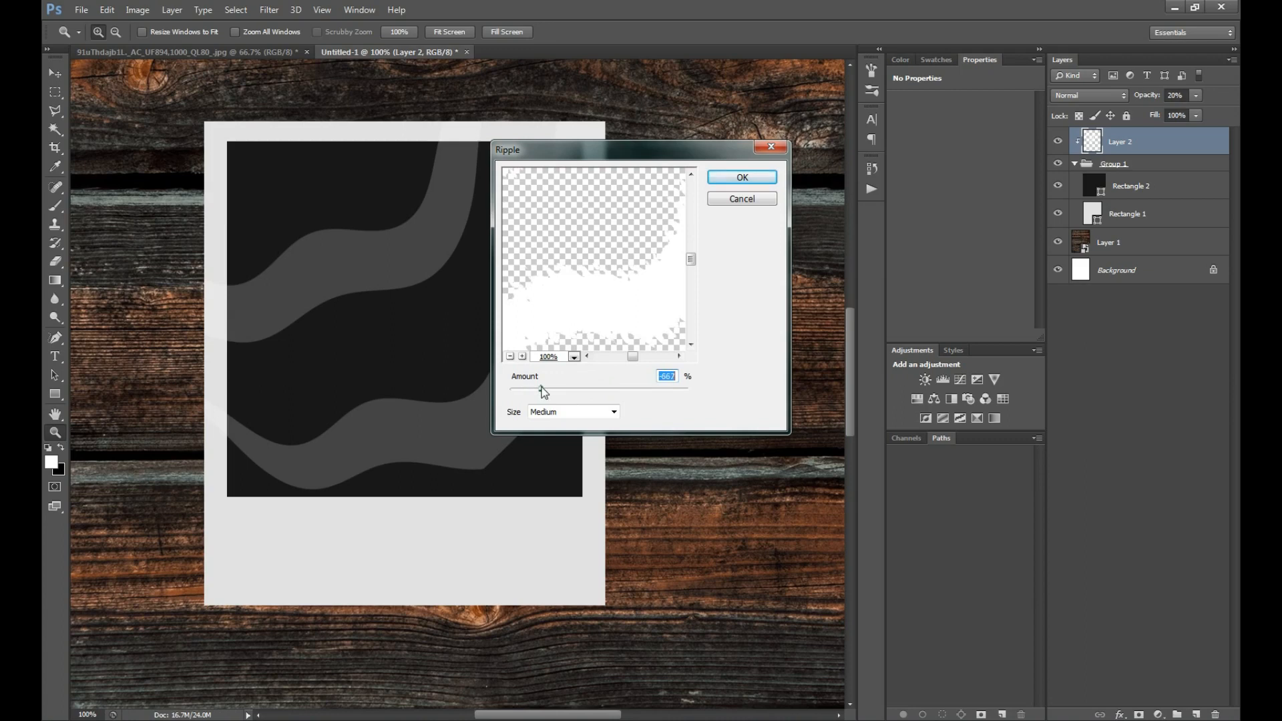
left_click(731, 178)
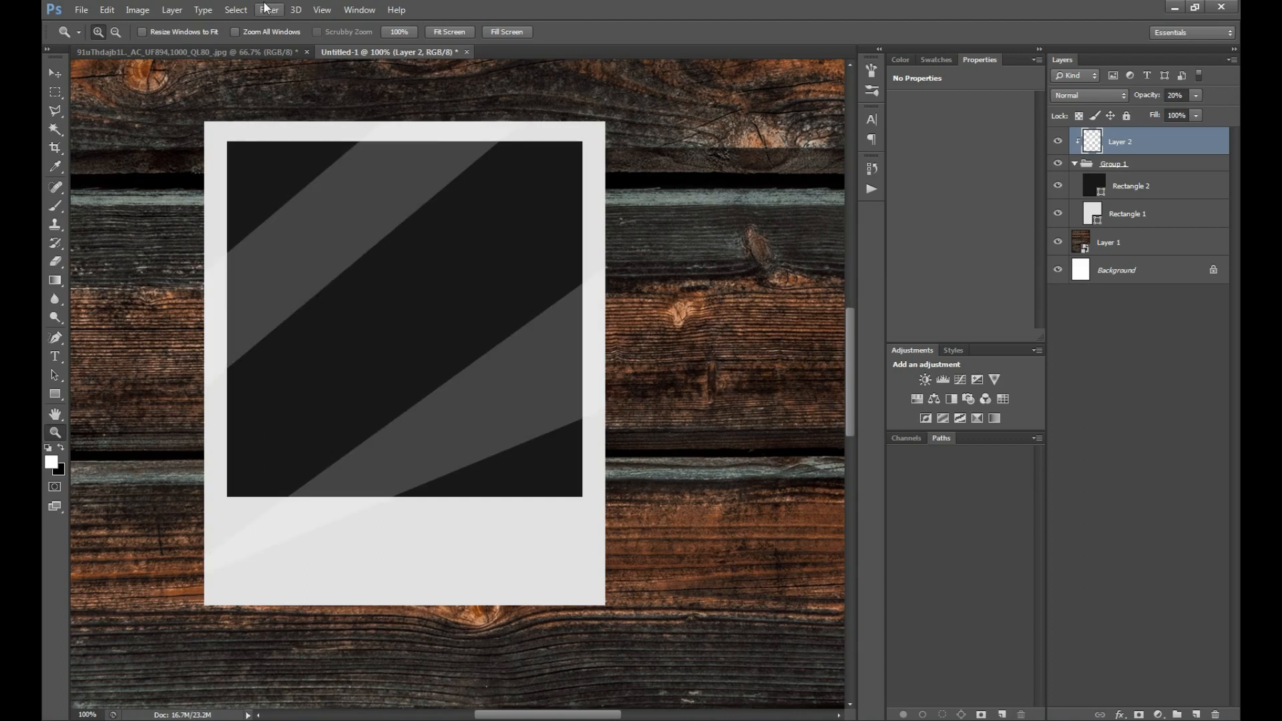
left_click(269, 9)
left_click(369, 26)
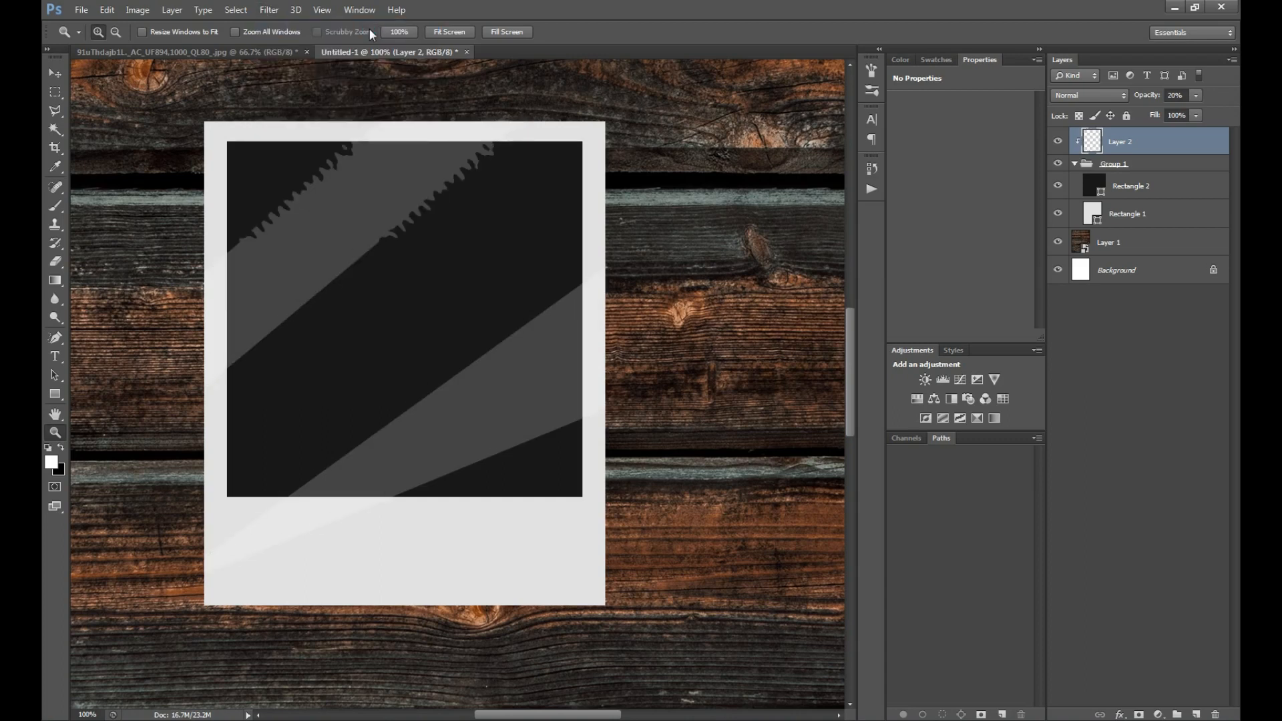
Step: Apply a Ripple distortion of -279% with Medium size to the straight stripes layer
left_click(269, 9)
mouse_move(400, 167)
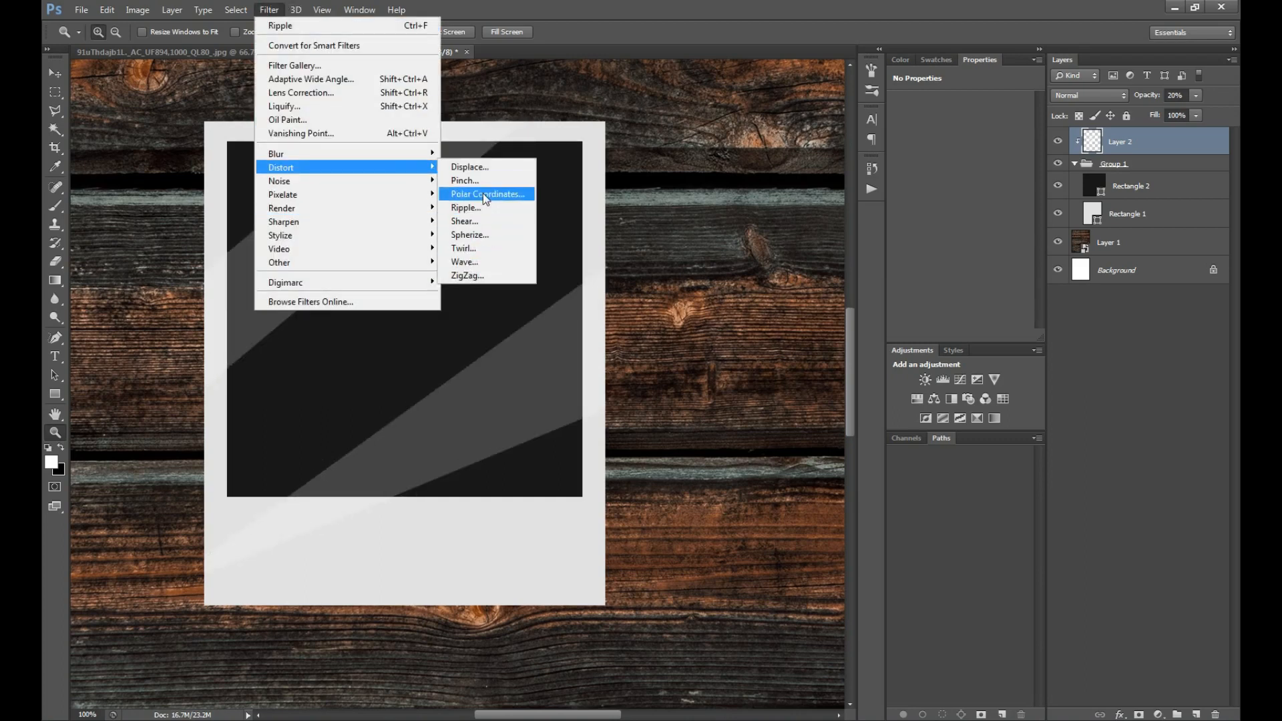
left_click(468, 207)
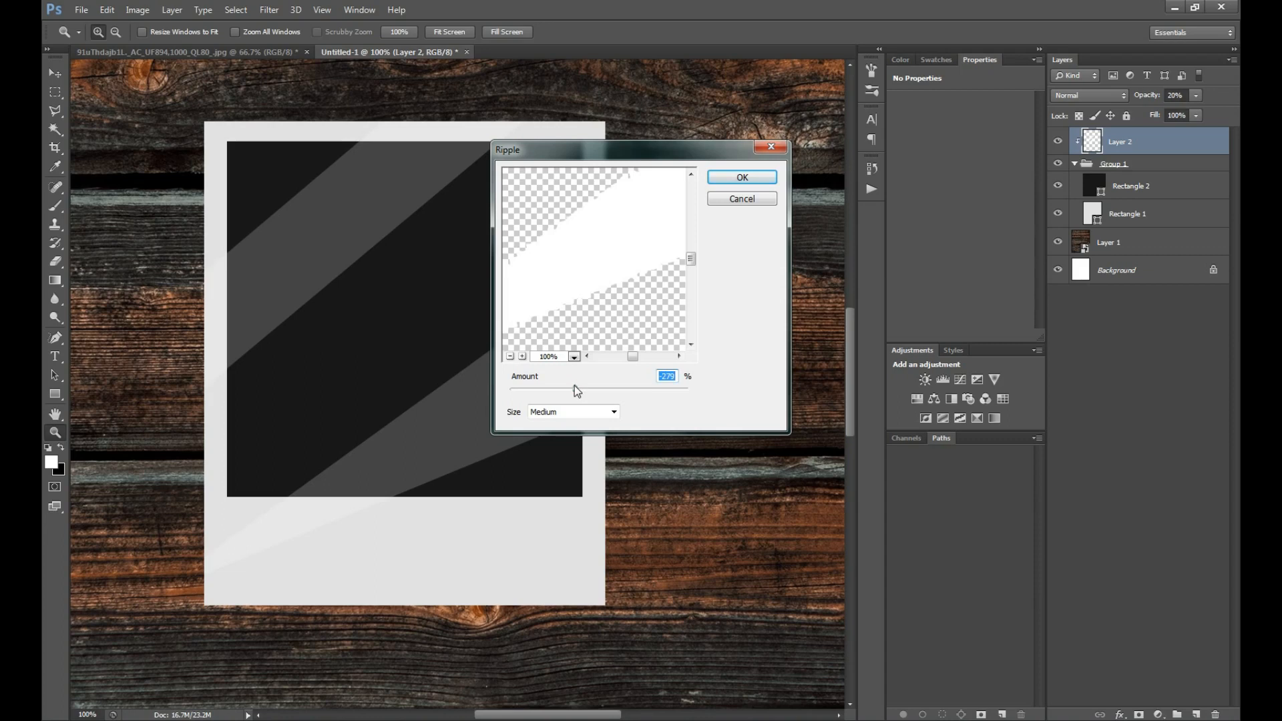
key("Return")
Step: Try a sine Wave distortion with wavelength 151 to 629 and amplitude 1 to 91 on the rippled stripes
left_click(269, 9)
mouse_move(314, 177)
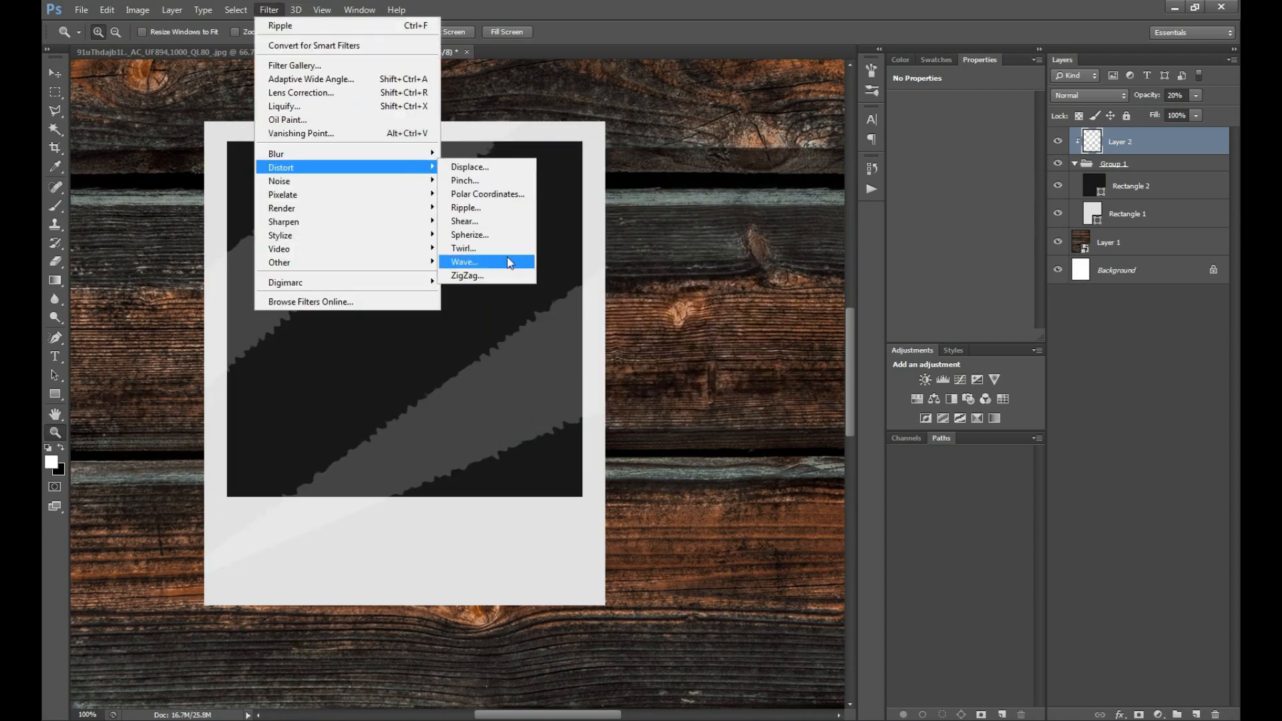
left_click(576, 261)
left_click_drag(510, 257, 478, 250)
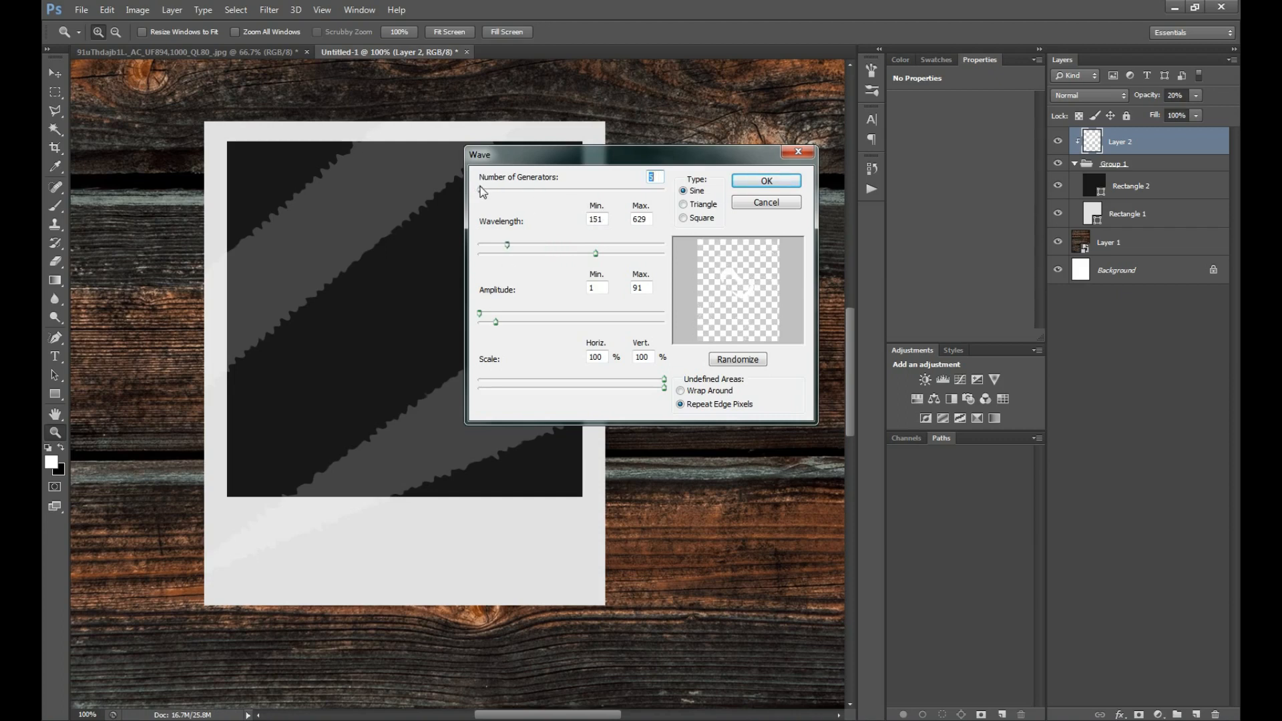
key("Return")
key("v")
left_click_drag(478, 186, 578, 247)
Step: Group the stripes layer together with Group 1 and rename the new group "pics"
left_click(1074, 163)
key("ctrl+minus")
key("ctrl+minus")
key("ctrl+minus")
left_click_drag(494, 372, 491, 367)
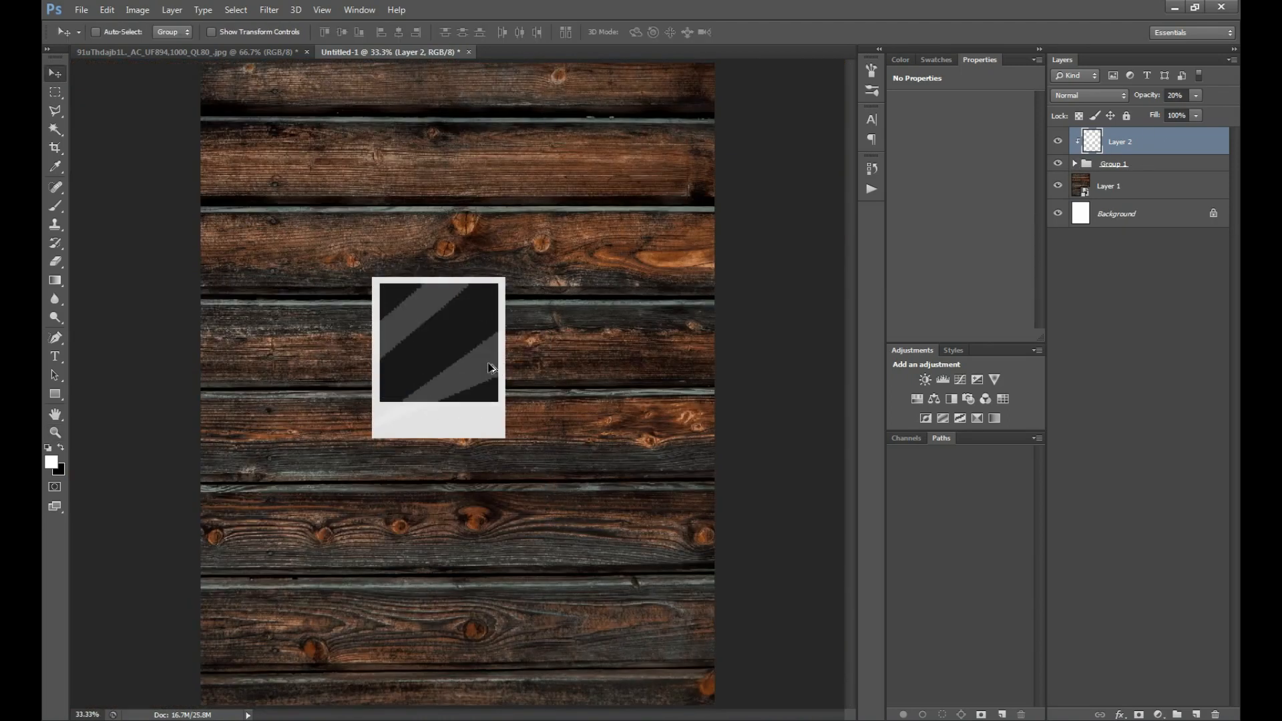
left_click(1155, 166, "shift")
key("ctrl+g")
double_click(1116, 136)
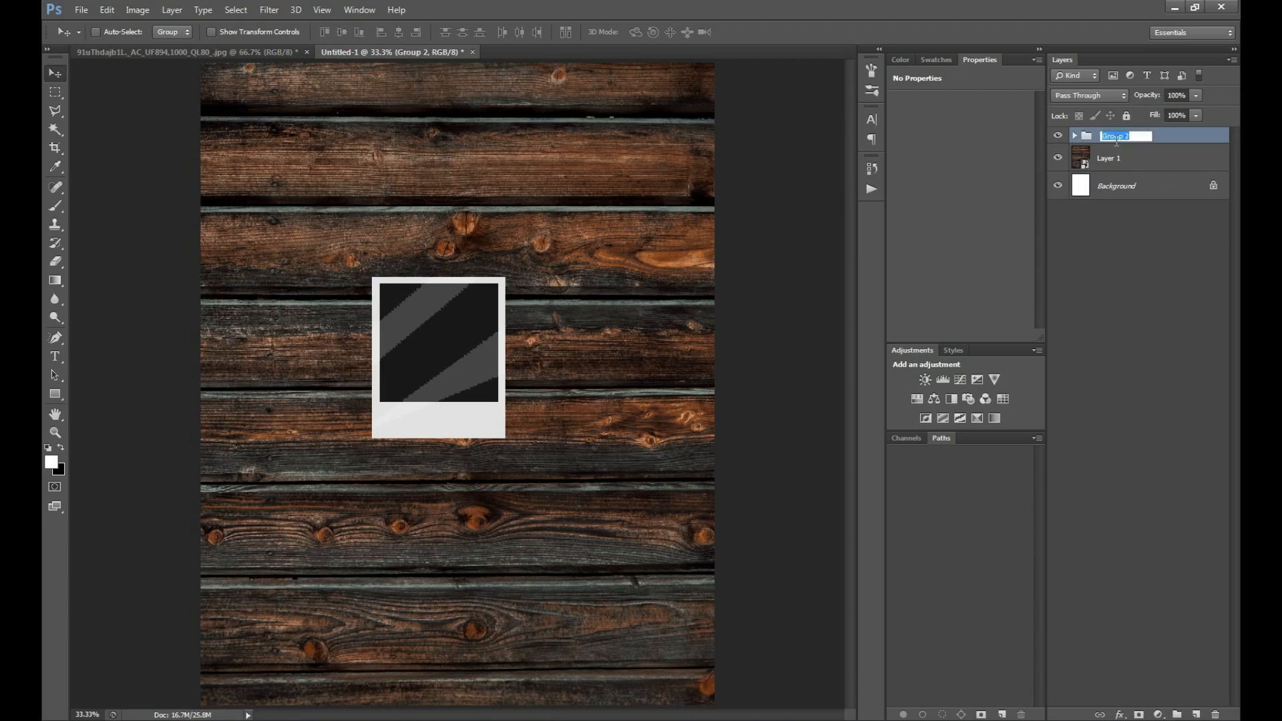
Step: Move the polaroid to the canvas's upper-left area and tilt it slightly counter-clockwise
left_click_drag(480, 404, 379, 282)
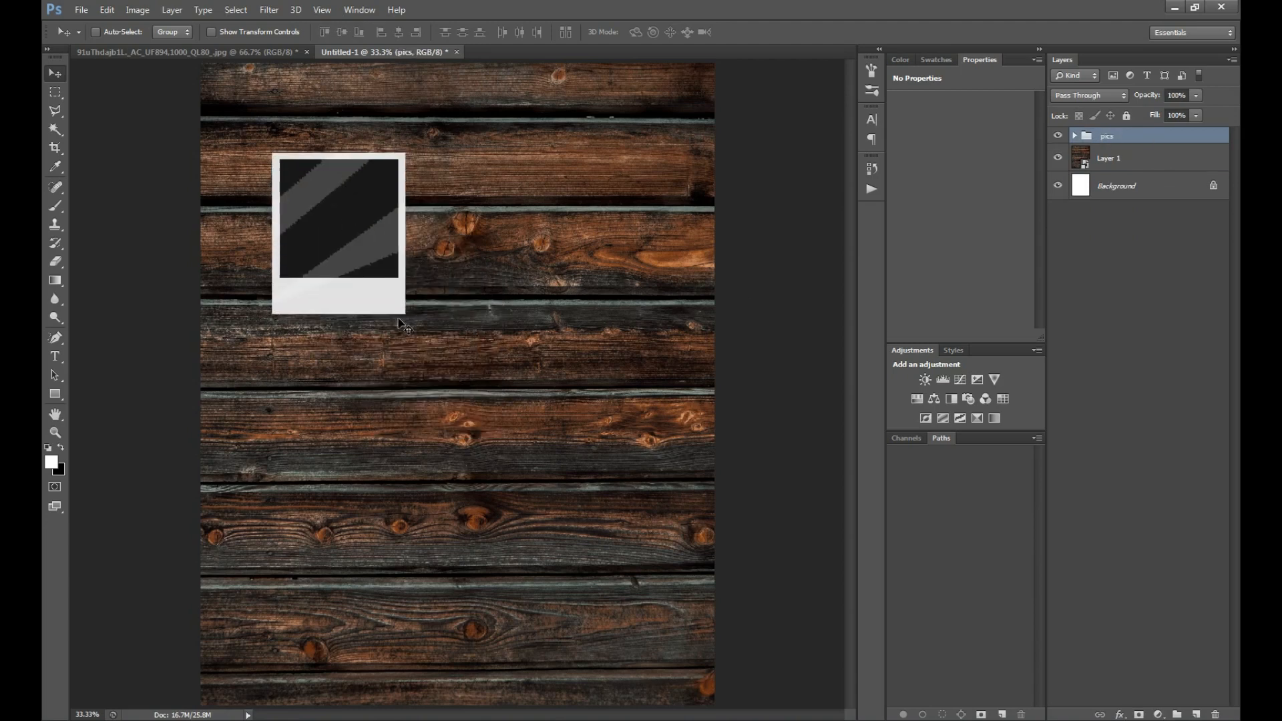
key("ctrl+t")
mouse_move(400, 325)
left_mouse_down()
mouse_move(419, 294)
mouse_move(415, 306)
left_mouse_up()
key("Return")
left_click_drag(336, 199, 311, 164)
Step: Duplicate the polaroid to the upper middle of the canvas and tilt the copy slightly clockwise
left_click_drag(379, 183, 534, 196, "alt")
key("ctrl+t")
key("Return")
left_click_drag(517, 330, 466, 326)
key("ctrl+t")
key("Return")
Step: Place another polaroid copy near the canvas's upper-right edge with a slight counter-clockwise tilt
left_click_drag(495, 234, 616, 286)
key("ctrl+t")
left_click_drag(701, 384, 730, 367)
key("Return")
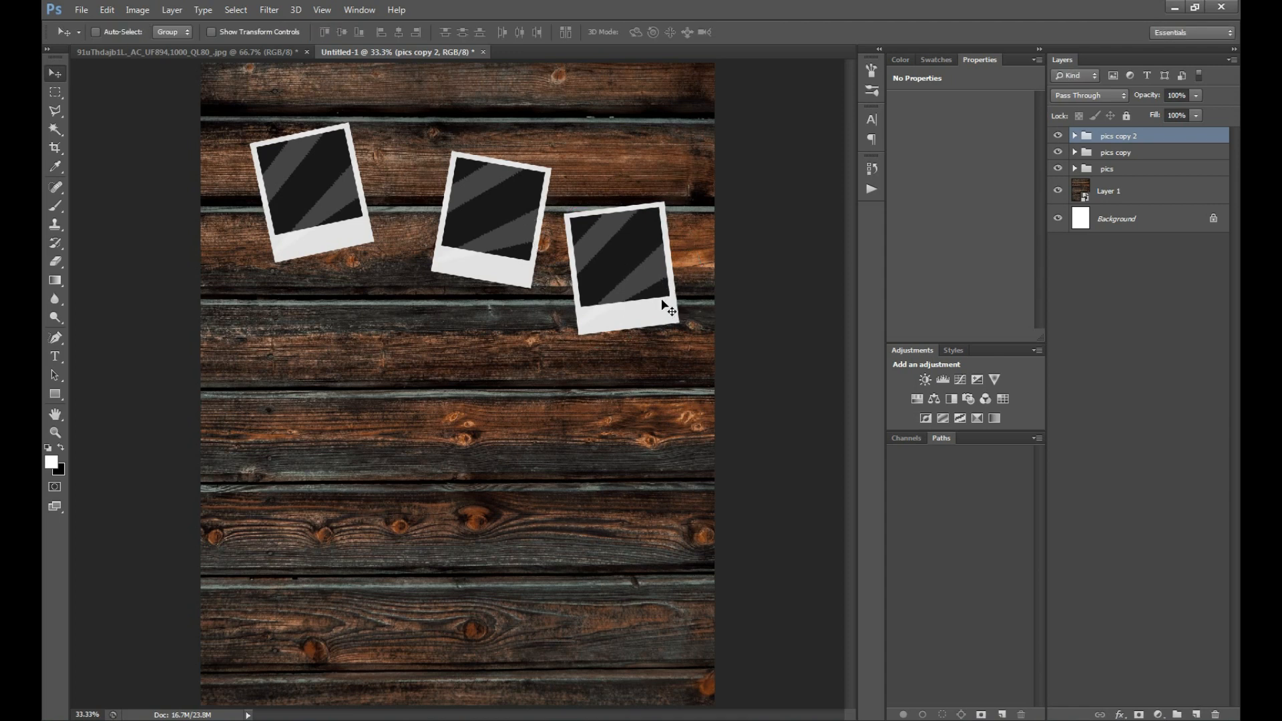
Step: Duplicate all three polaroids as a second row below and rotate the leftmost copy about 29 degrees clockwise
left_click(1122, 176, "shift")
left_click_drag(460, 234, 453, 399, "alt")
key("ctrl+t")
left_click_drag(393, 367, 368, 413)
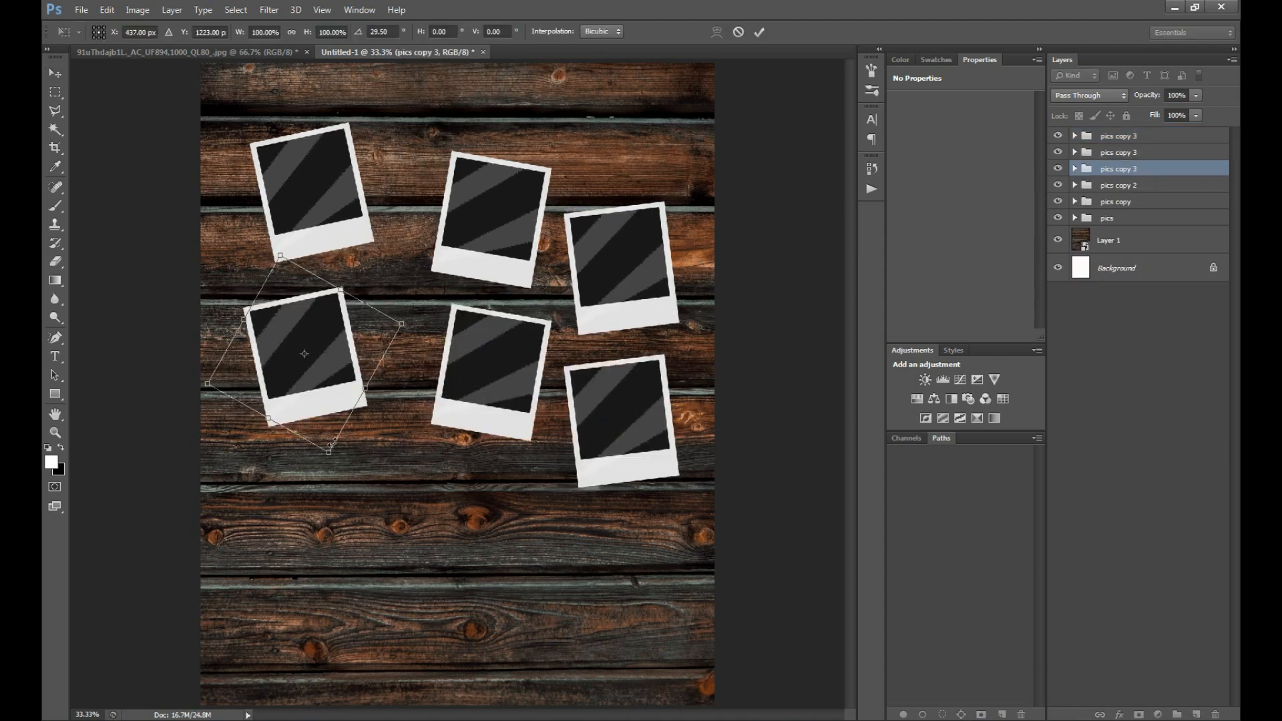
key("Return")
left_click_drag(337, 367, 316, 357)
Step: Move the second row's middle polaroid left and tilt it counter-clockwise, then shift the row's right polaroid up and inward
left_click_drag(486, 357, 411, 362, "ctrl")
key("ctrl+t")
left_click_drag(427, 495, 475, 478)
key("Return")
left_click_drag(625, 422, 560, 385, "ctrl")
Step: Add three more polaroid copies with varied tilts across the lower part of the canvas
left_click_drag(588, 479, 409, 492, "alt")
key("ctrl+t")
key("Return")
left_click_drag(352, 530, 338, 556, "alt")
left_click_drag(472, 576, 337, 681)
key("ctrl+t")
key("Return")
left_click_drag(322, 568, 333, 517)
Step: Shift the second row's leftmost polaroid upward and give the lower-left polaroid a gentler clockwise tilt
left_click_drag(299, 327, 297, 293, "ctrl")
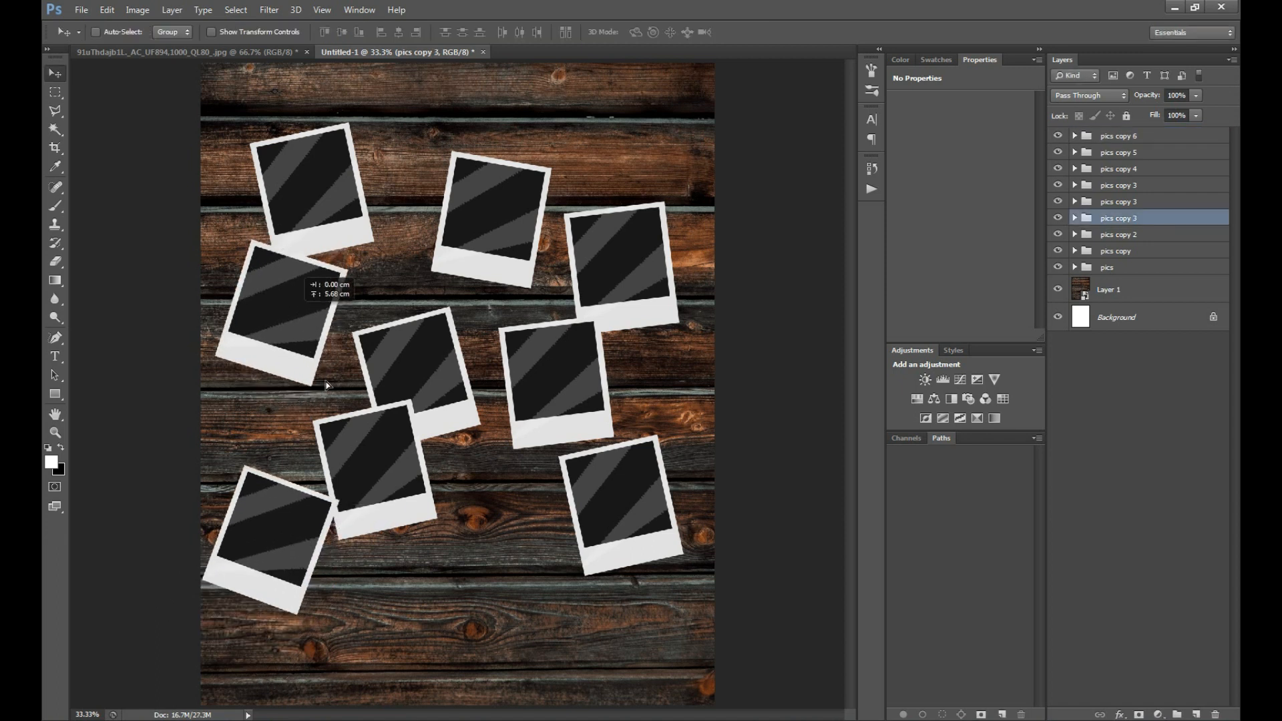
left_click(310, 571, "ctrl")
key("ctrl+t")
left_click_drag(412, 604, 426, 576)
key("Return")
left_click_drag(330, 579, 344, 577)
key("ctrl+t")
mouse_move(476, 553)
left_mouse_down()
mouse_move(473, 530)
mouse_move(475, 542)
left_mouse_up()
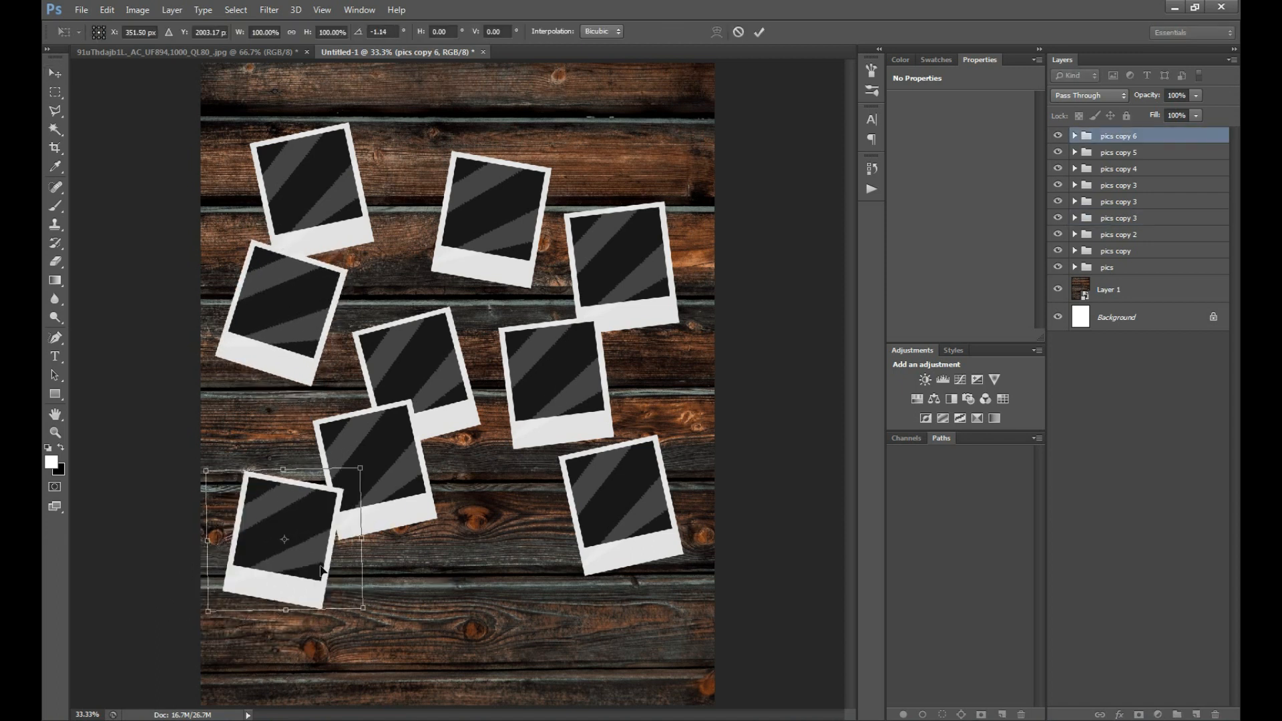
key("Return")
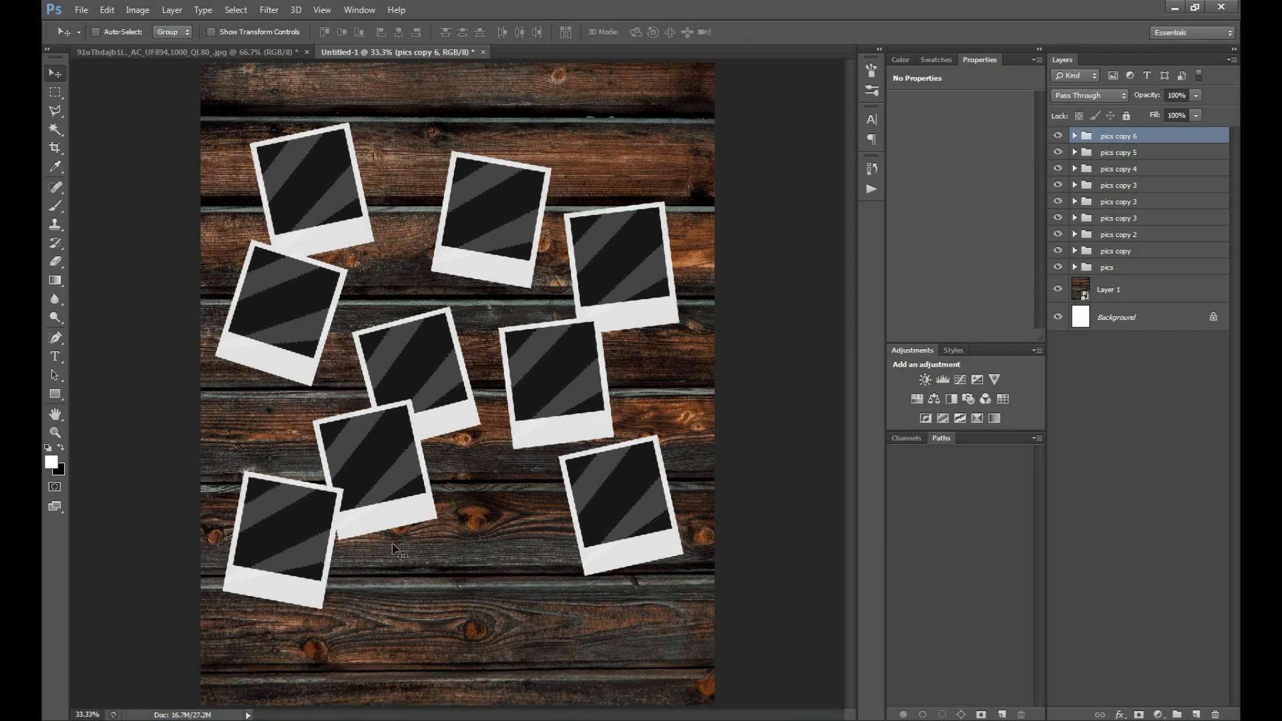
Step: Add polaroid copies in the lower middle, at the top edge and in the lower-right corner behind its neighbour
left_click_drag(337, 559, 515, 506, "alt")
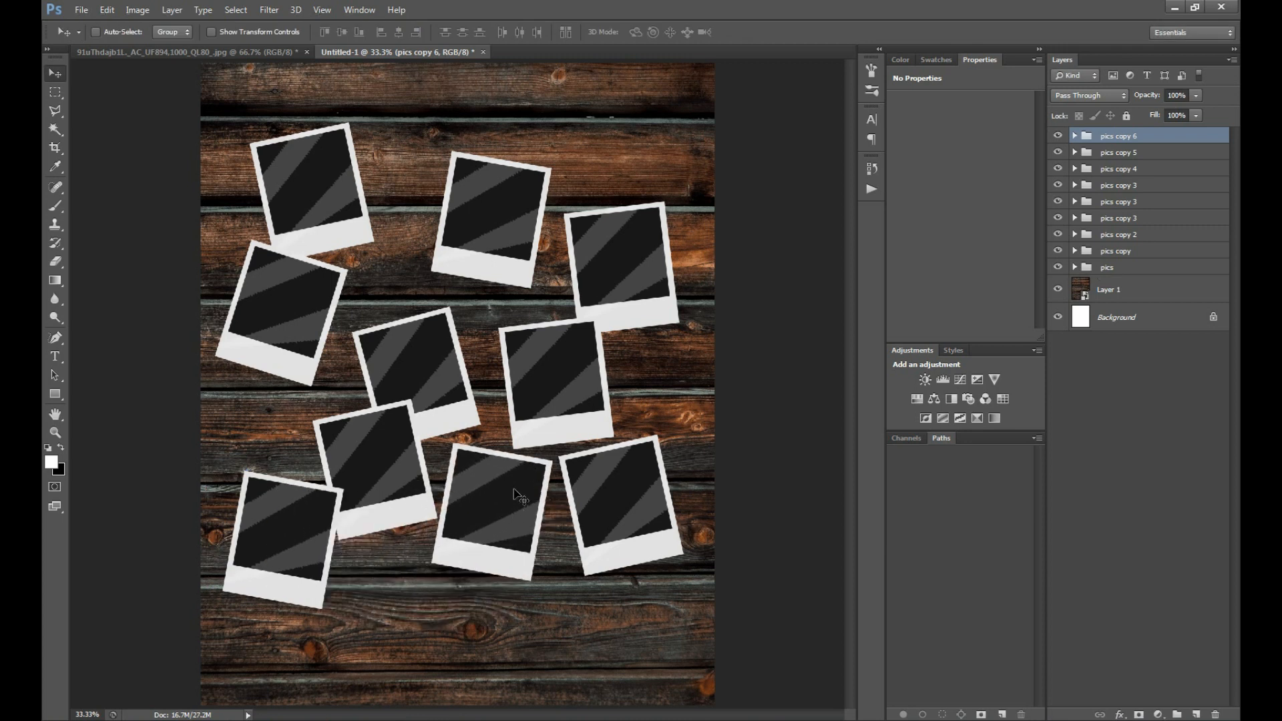
left_click(503, 222, "ctrl")
left_click_drag(443, 156, 432, 127)
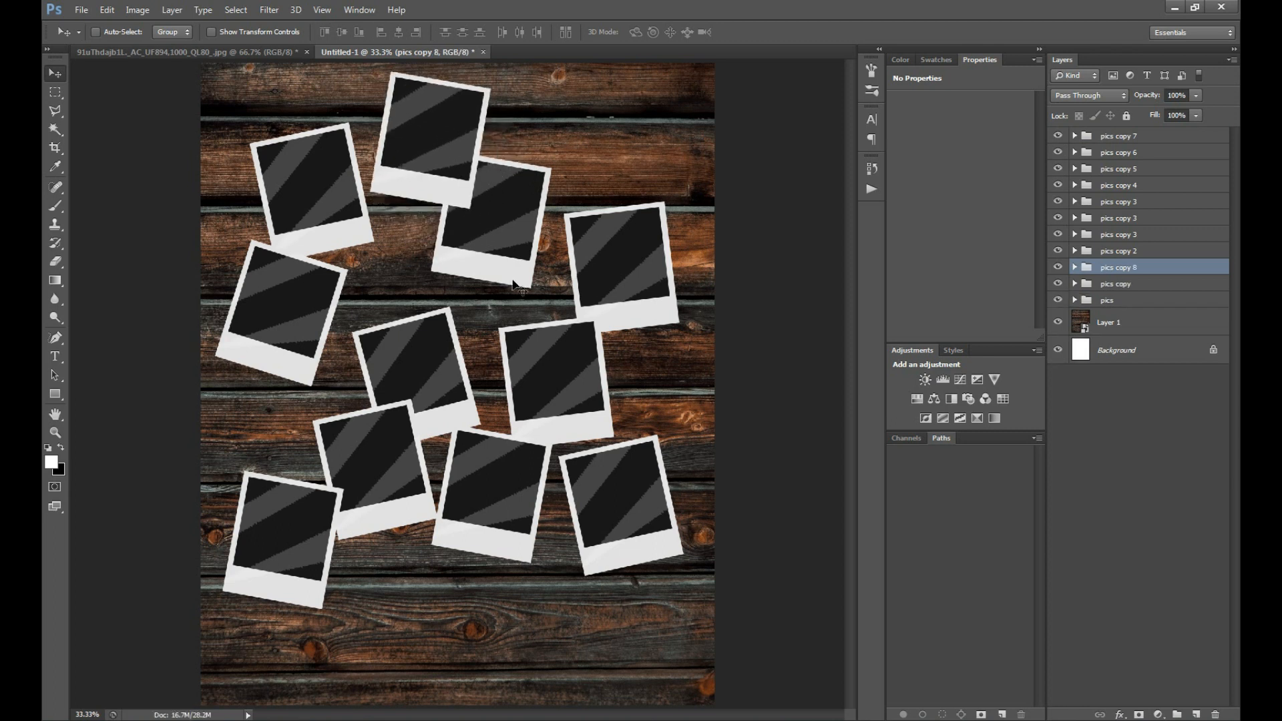
left_click_drag(432, 177, 616, 609)
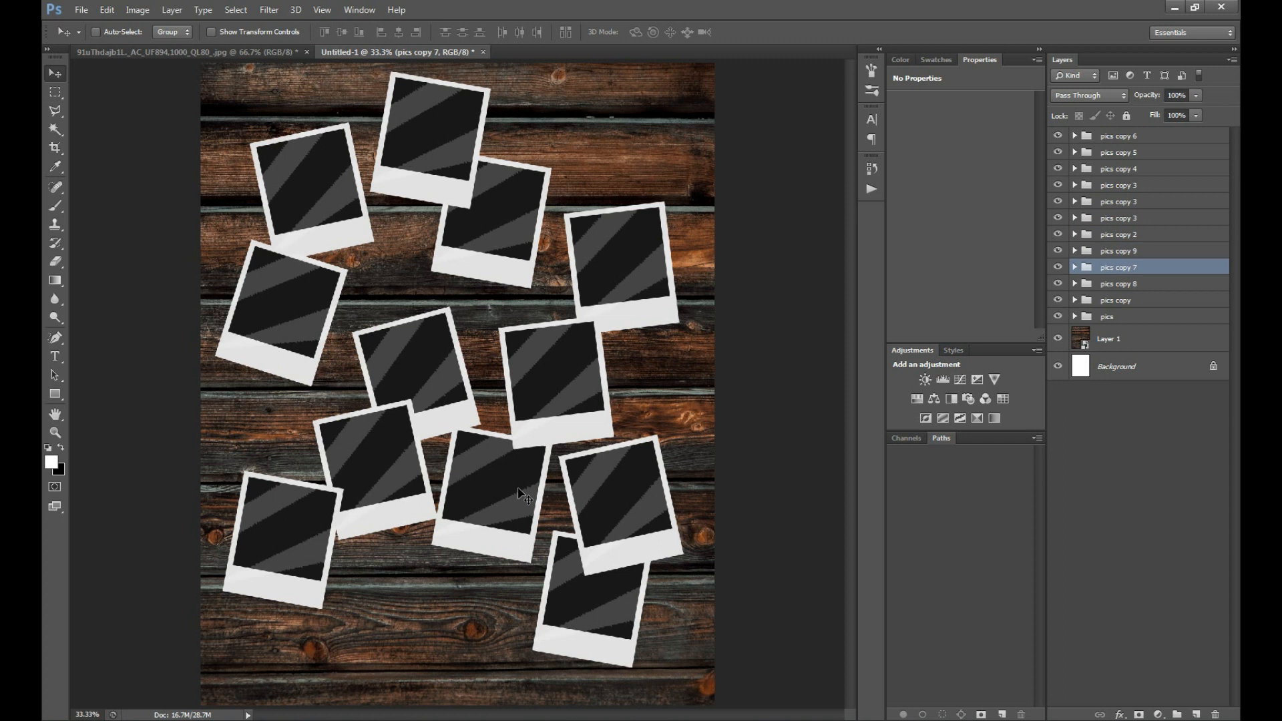
Step: Add two steeply counter-clockwise tilted polaroid copies, one in the upper-right corner and one between the upper-left polaroids
left_click_drag(411, 277, 626, 139)
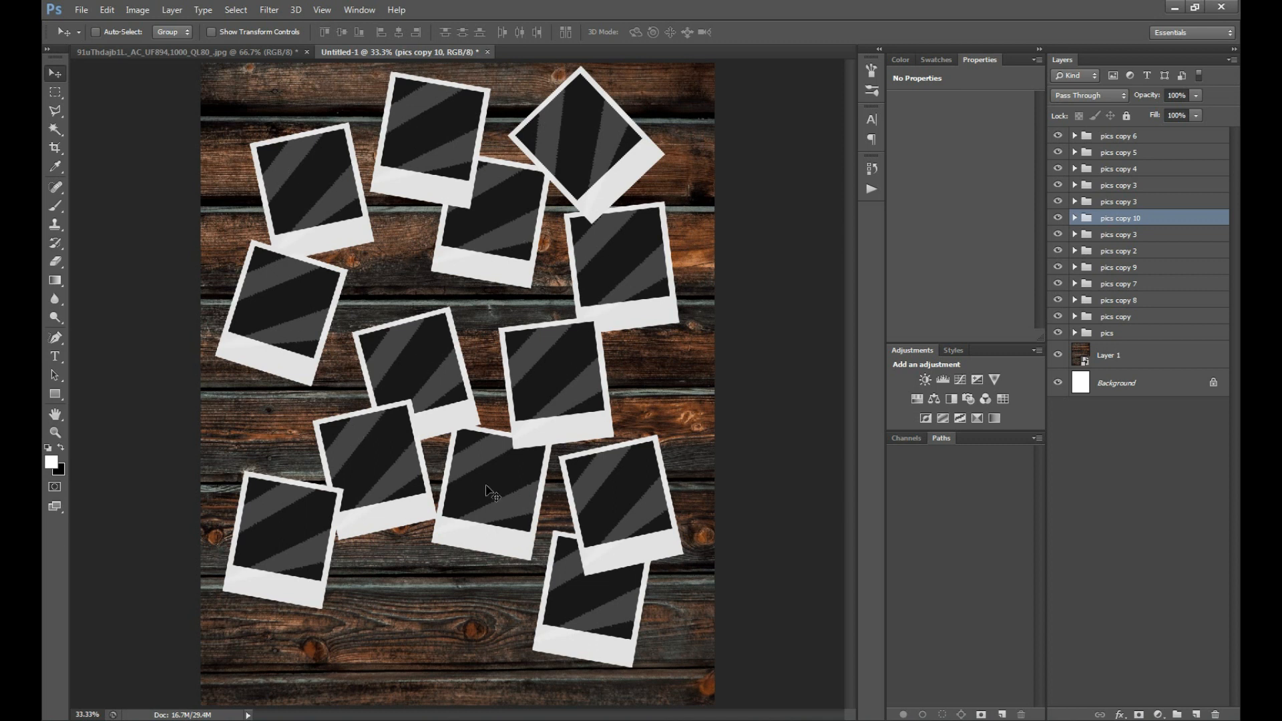
scroll(406, 389, "down", 1)
left_click_drag(640, 492, 456, 307)
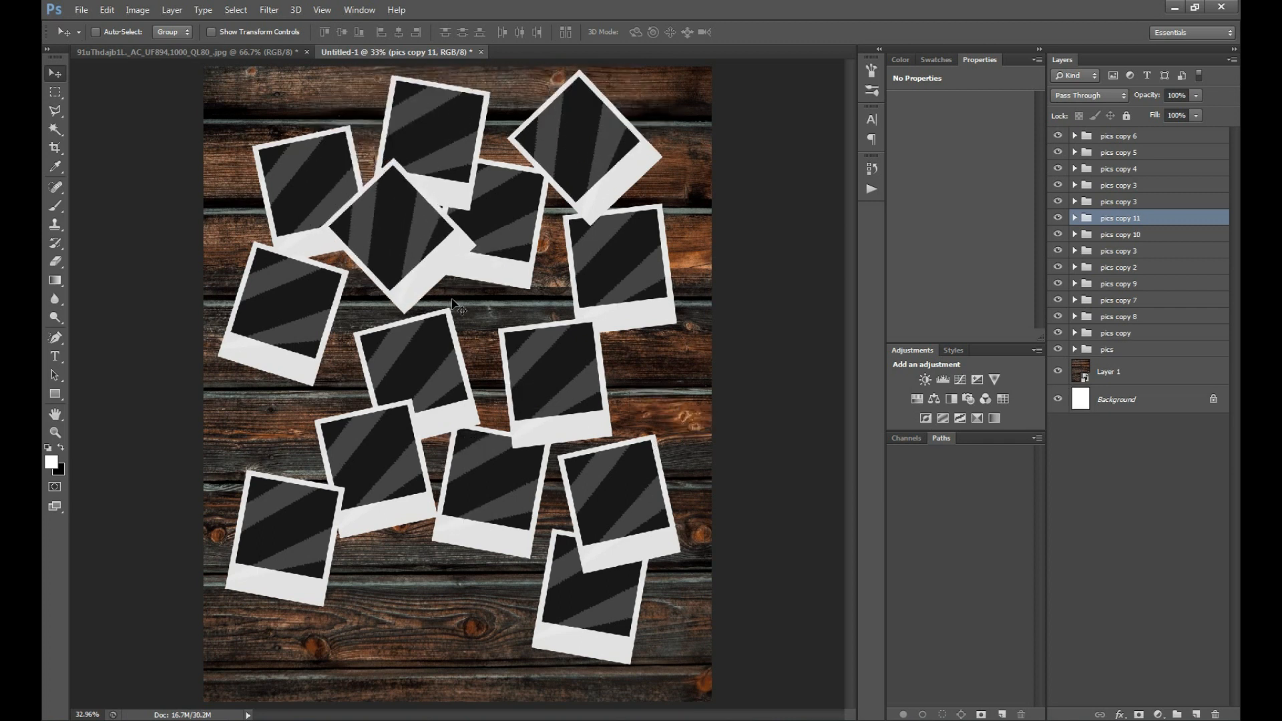
Step: Nudge the upper-left polaroid towards the corner and the upper-middle "pics copy" polaroid down and to the right
left_click(308, 176, "ctrl")
left_click_drag(308, 176, 295, 153)
left_click_drag(537, 262, 561, 279)
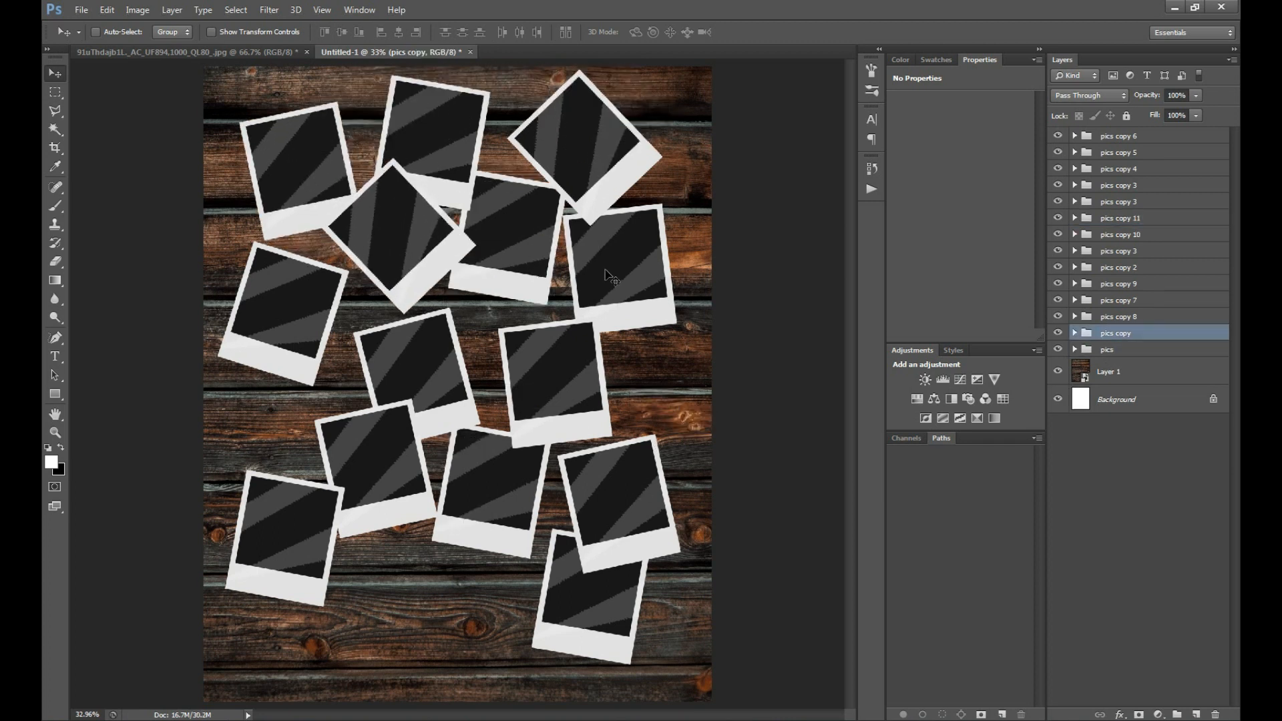
Step: Add a polaroid copy near the canvas's left edge at mid-height and shift the lower-left polaroid downward
left_click_drag(673, 220, 316, 378)
left_click(291, 537, "ctrl")
left_click_drag(291, 537, 299, 562)
Step: Place another polaroid copy at the canvas's right edge and send it backward to just above pics copy 8
left_click_drag(299, 562, 420, 614)
left_click_drag(481, 477, 715, 293)
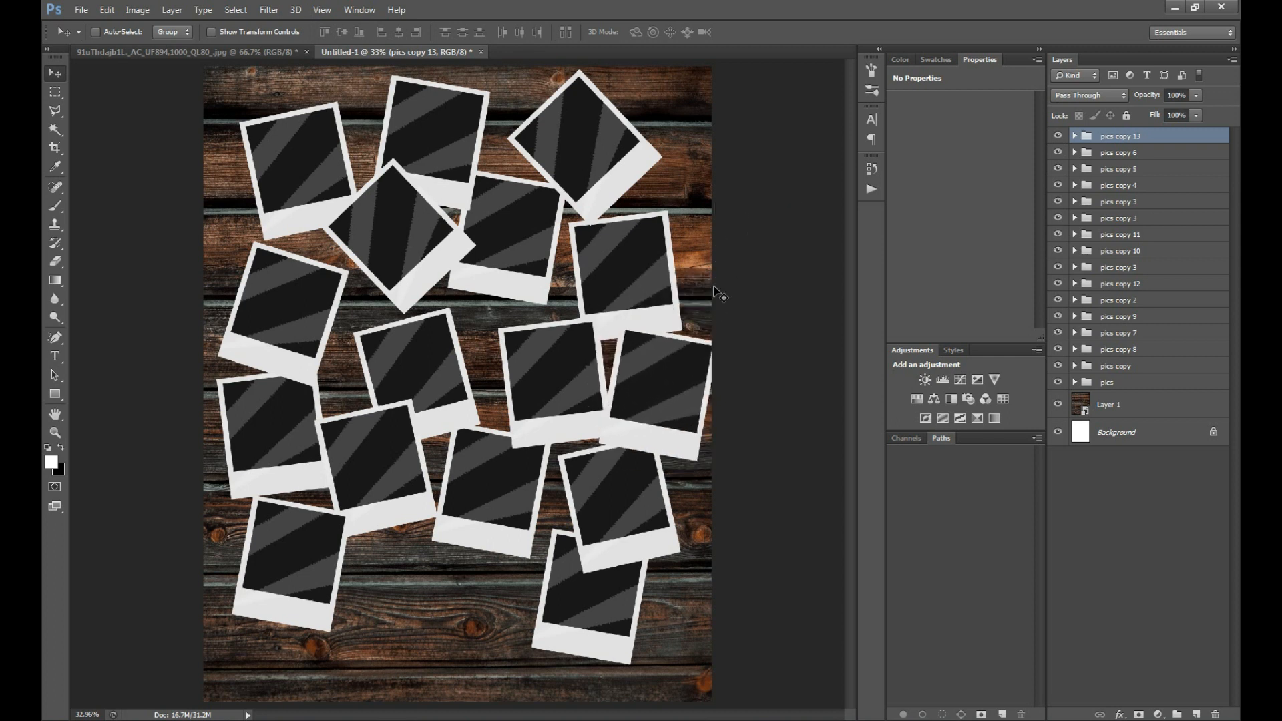
key("ctrl+bracketleft")
key("ctrl+bracketleft")
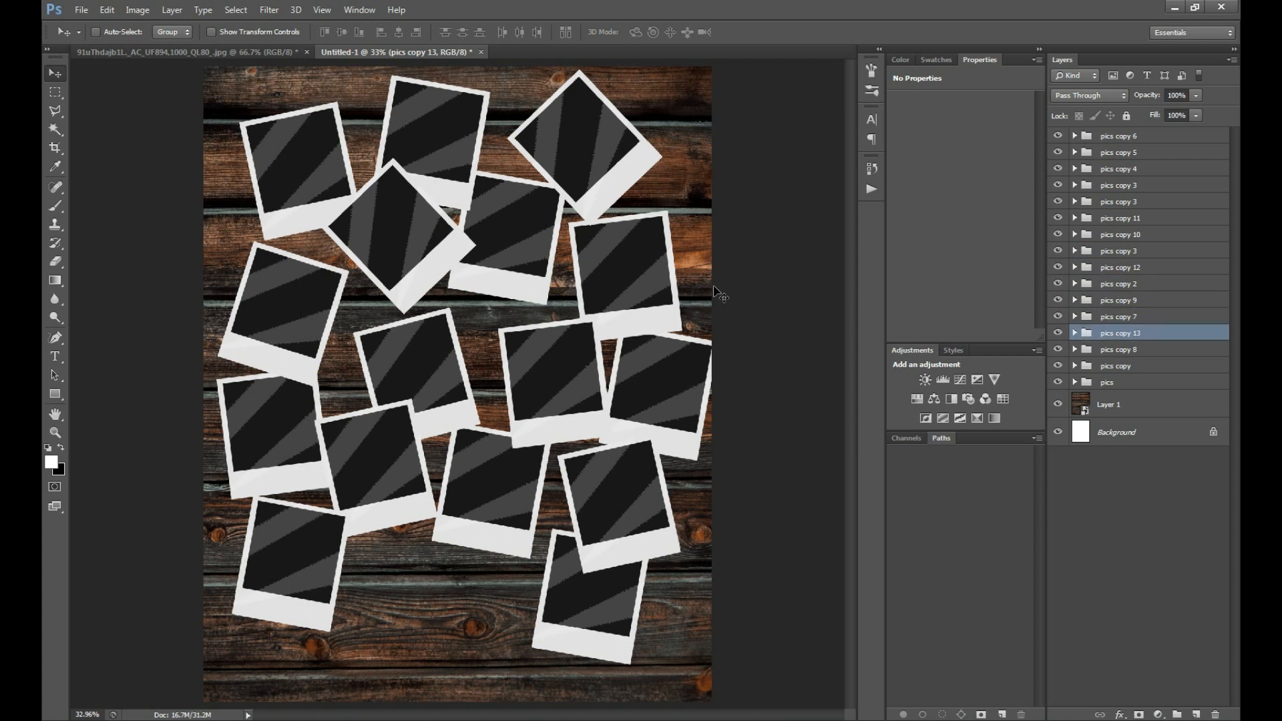
Step: Save the document as Phase4-211222.psd
key("ctrl+s")
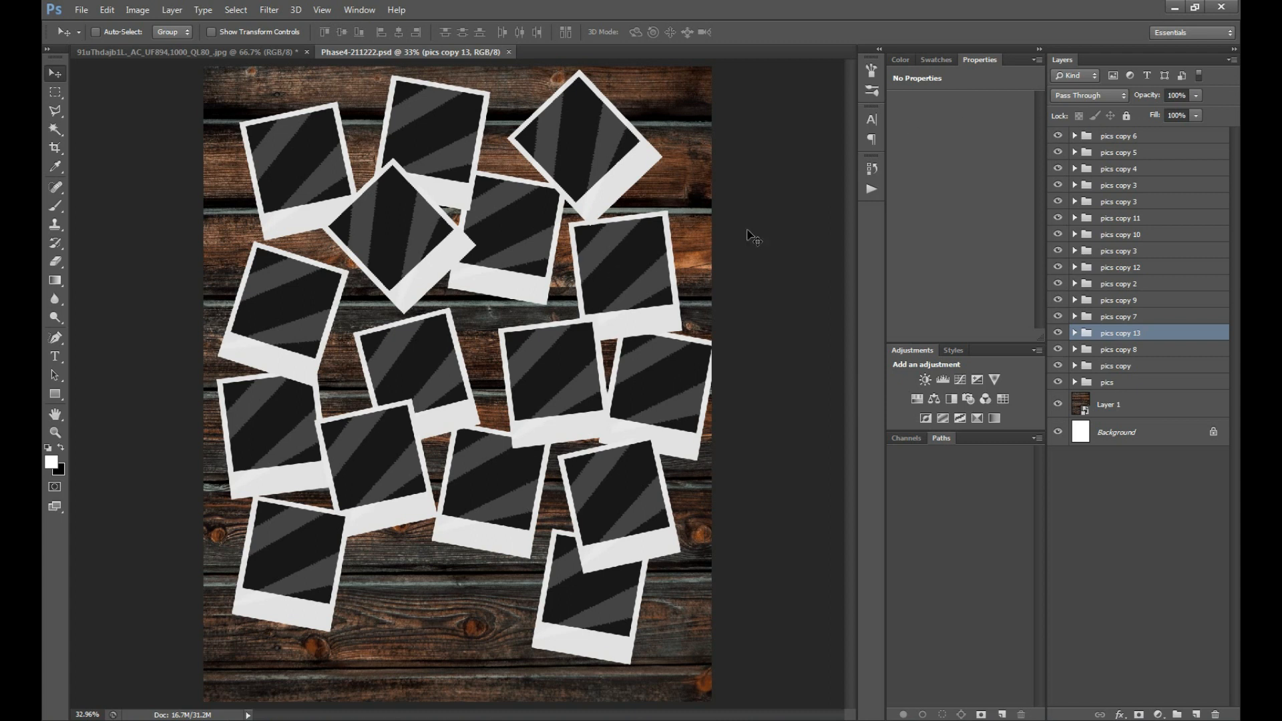
Step: Add a polaroid copy in the canvas's upper-right corner and nudge the neighbouring polaroids to spread them out
left_click(1108, 382)
left_click_drag(313, 257, 582, 173, "alt")
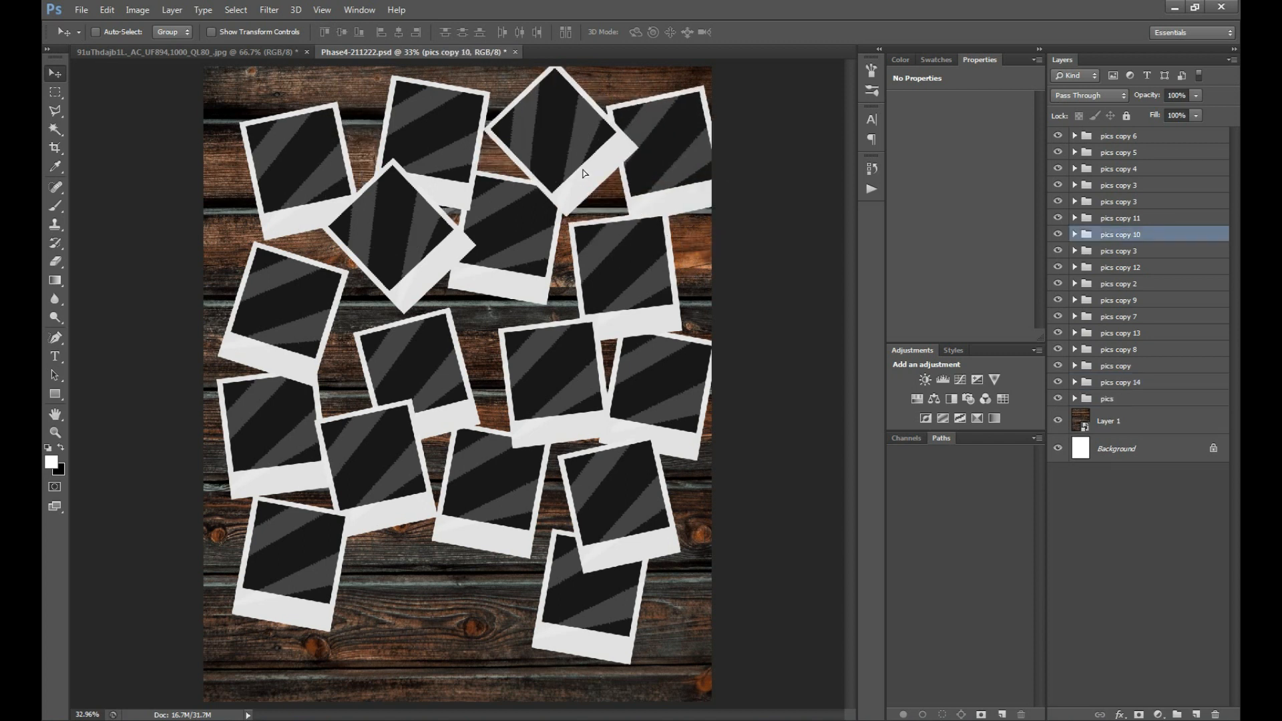
left_click_drag(299, 157, 286, 140, "ctrl")
left_click(301, 279, "ctrl")
left_click_drag(359, 219, 326, 204, "ctrl")
left_click_drag(417, 342, 427, 321, "ctrl")
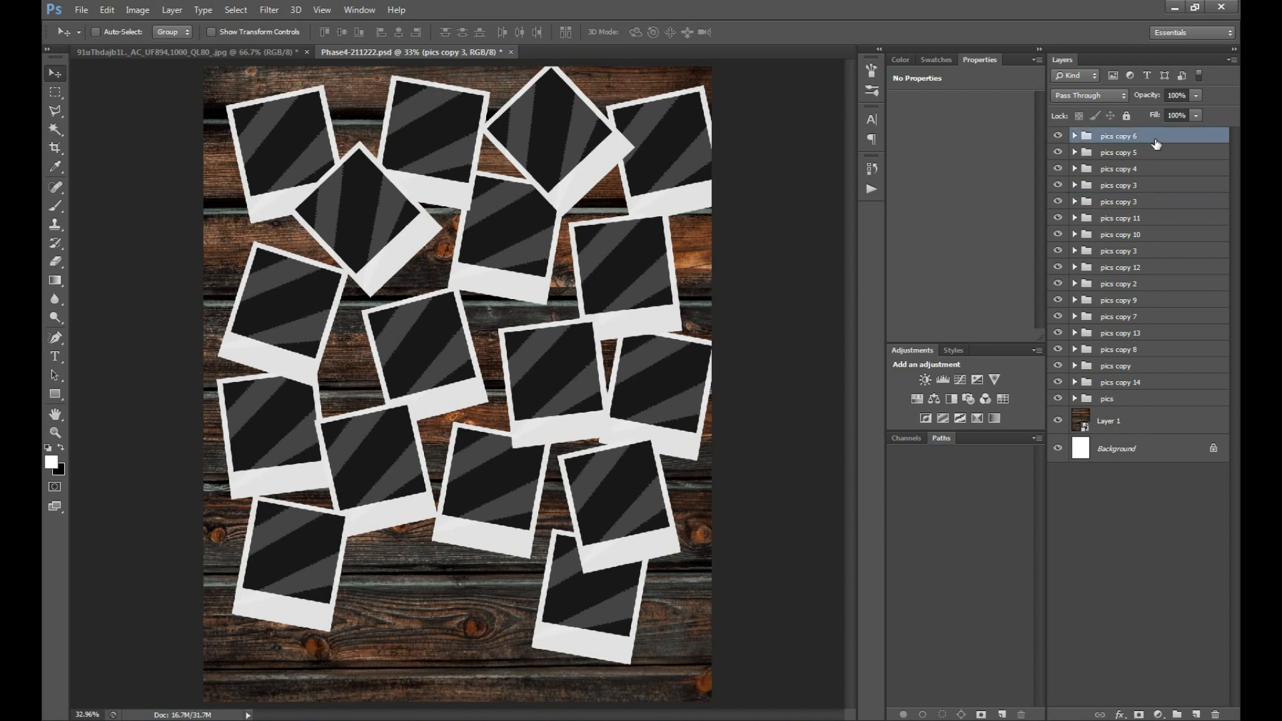
Step: Shift all polaroid groups from pics copy 6 down to pics slightly left, and move pics copy 12 against the canvas's left edge
left_click(1114, 398, "shift")
key("shift+Left")
key("shift+Left")
key("shift+Left")
key("shift+Left")
key("shift+Left")
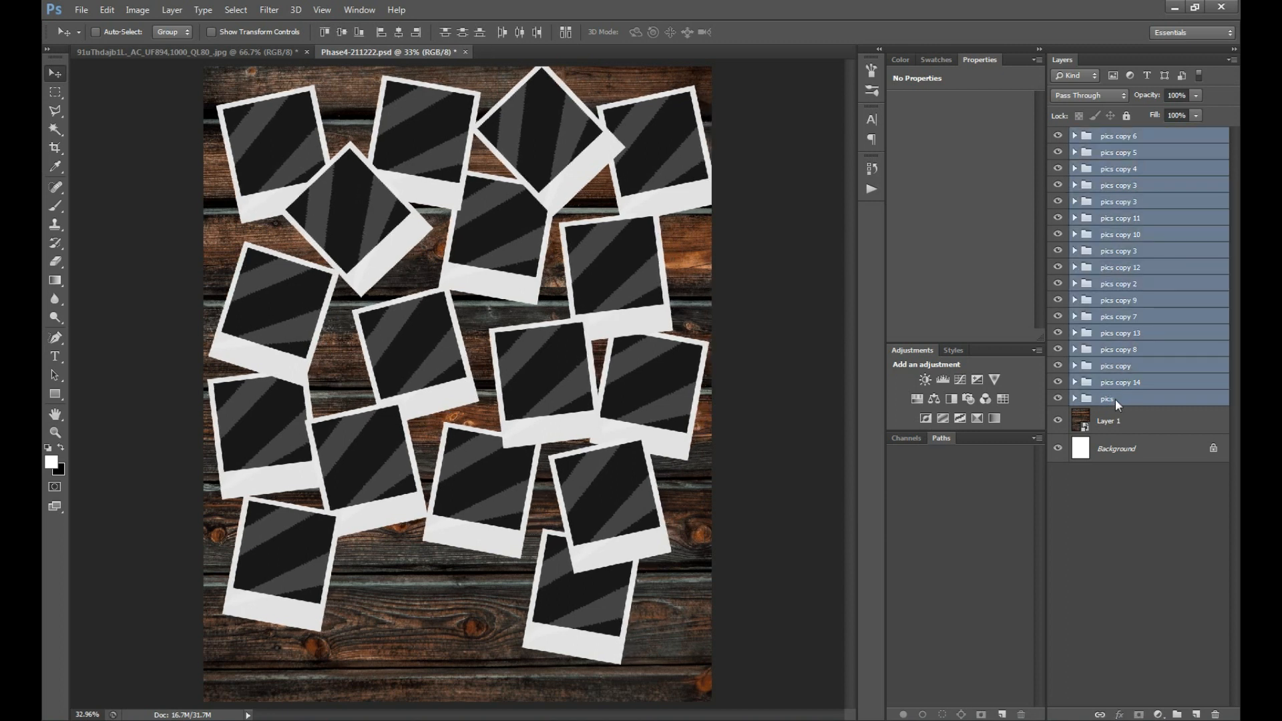
key("shift+Right")
left_click(514, 430, "ctrl")
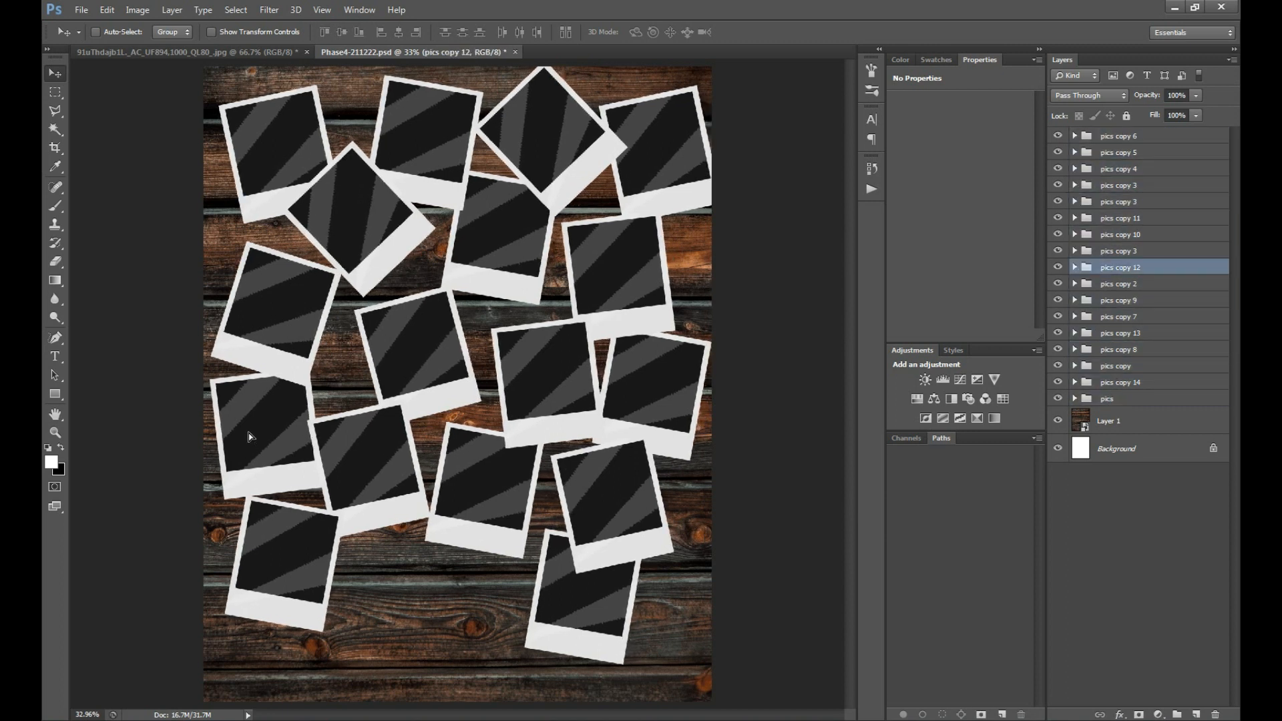
left_click_drag(249, 437, 233, 434, "ctrl")
Step: Bring the black-and-white couple poster from the poster document into the upper-left pics polaroid, clipped to Rectangle 2
left_click(289, 148, "ctrl")
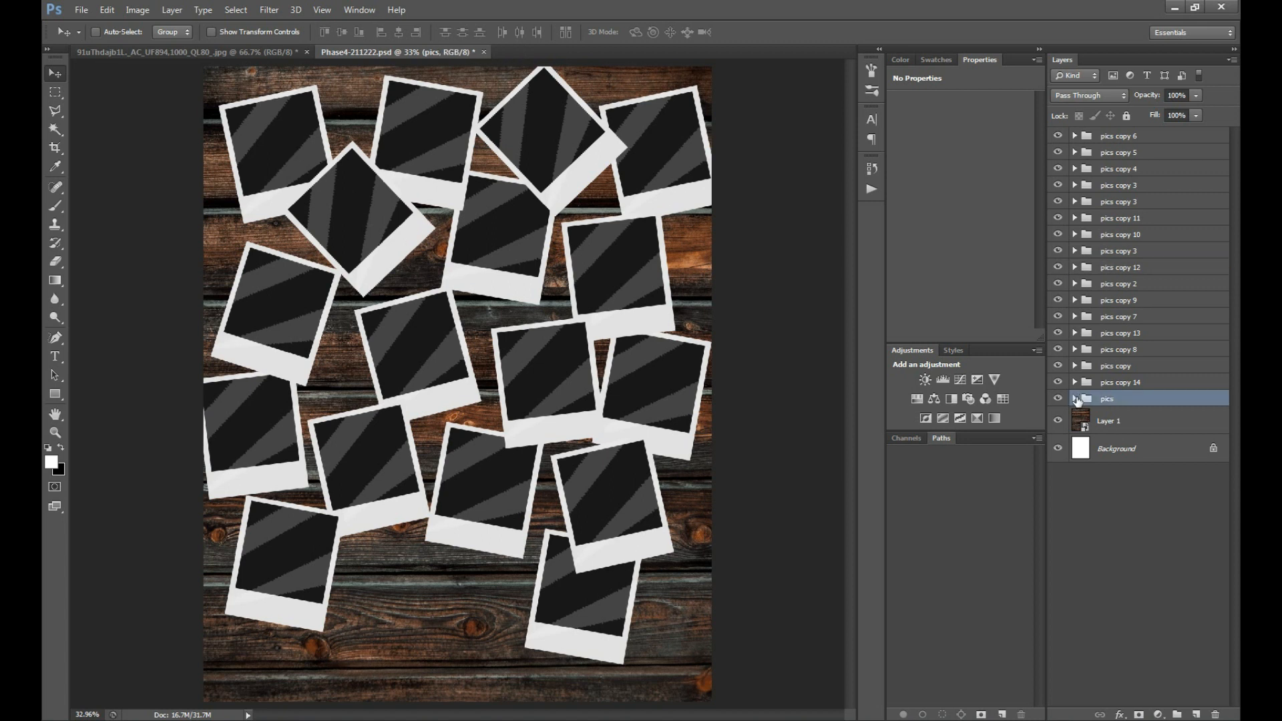
left_click(1075, 399)
double_click(1106, 443)
left_click(1122, 463)
left_click(91, 51)
left_click(1175, 586)
left_click_drag(574, 267, 472, 160)
left_click_drag(475, 235, 468, 234)
key("z")
left_click_drag(225, 90, 341, 197)
left_click(494, 265, "alt")
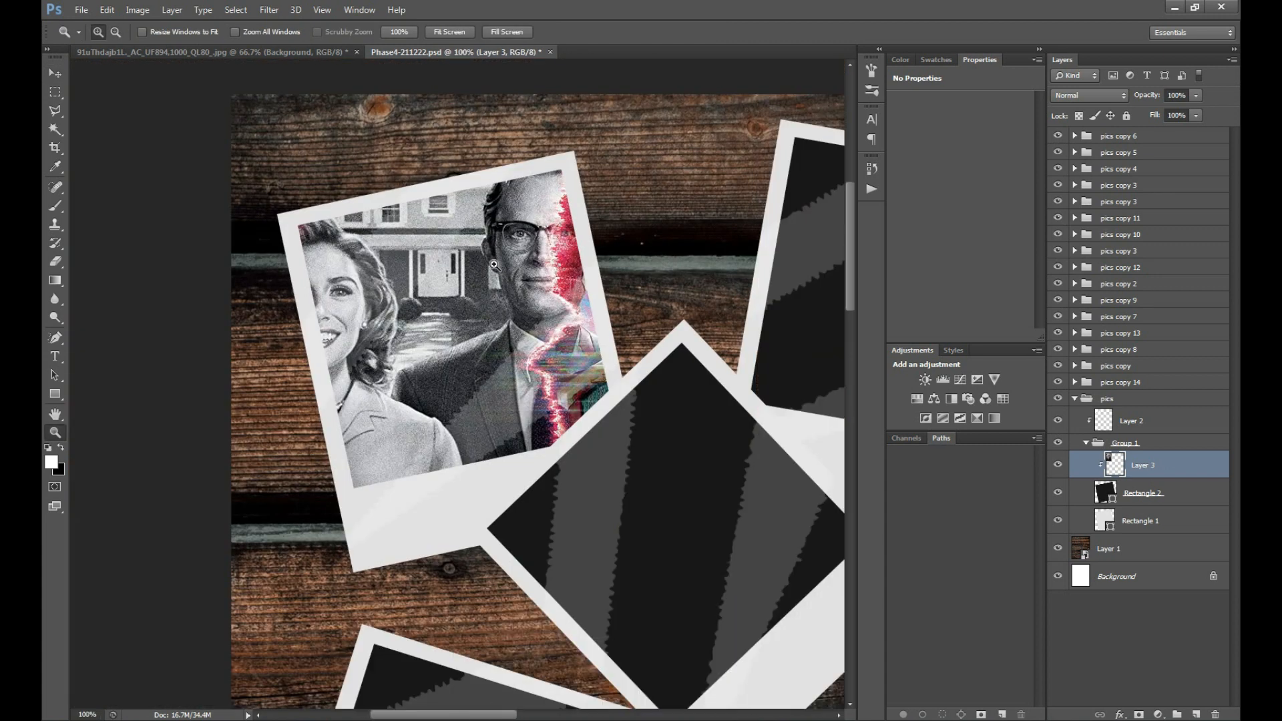
Step: Scale down and rotate the couple poster to match the tilt and opening of the upper-left polaroid
key("ctrl+t")
left_click_drag(661, 97, 557, 201)
left_click_drag(670, 286, 651, 229)
key("Return")
key("ctrl+t")
left_click_drag(675, 326, 672, 320)
key("Return")
left_click_drag(578, 315, 639, 274)
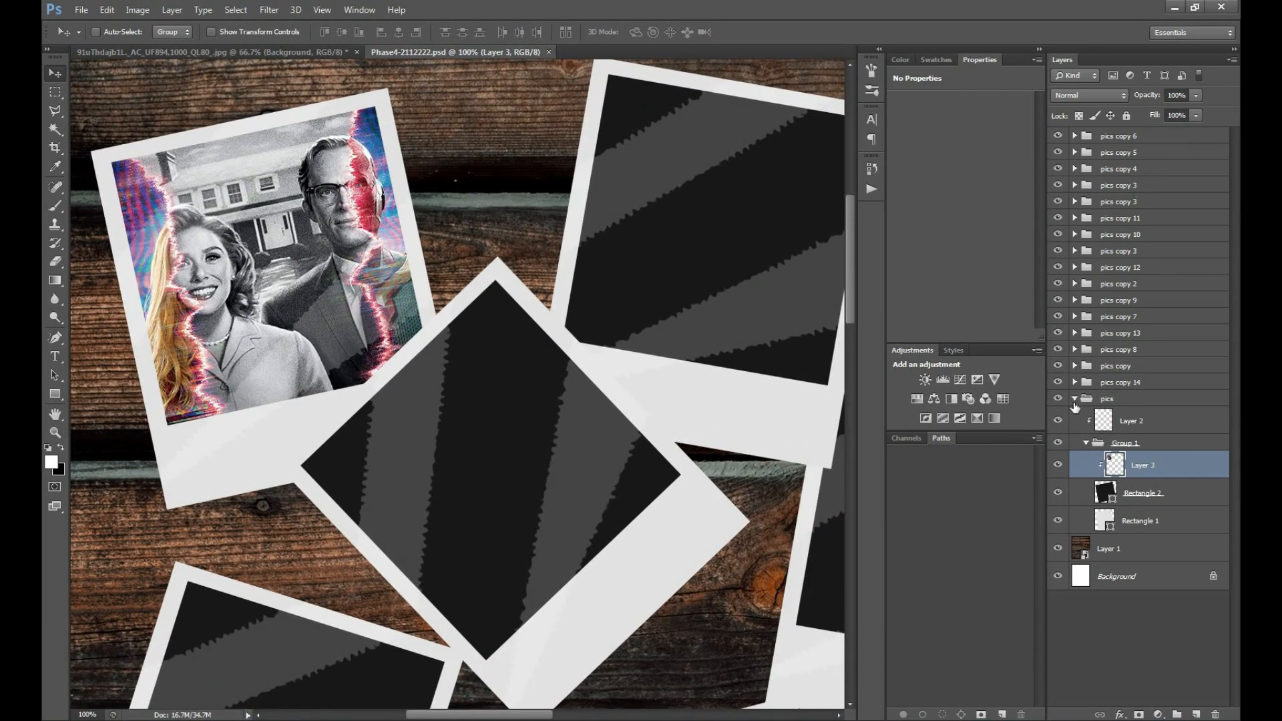
Step: Expand the pics copy 11 polaroid's group and make its Rectangle 2 the active layer
left_click(1074, 399)
left_click(604, 394, "ctrl")
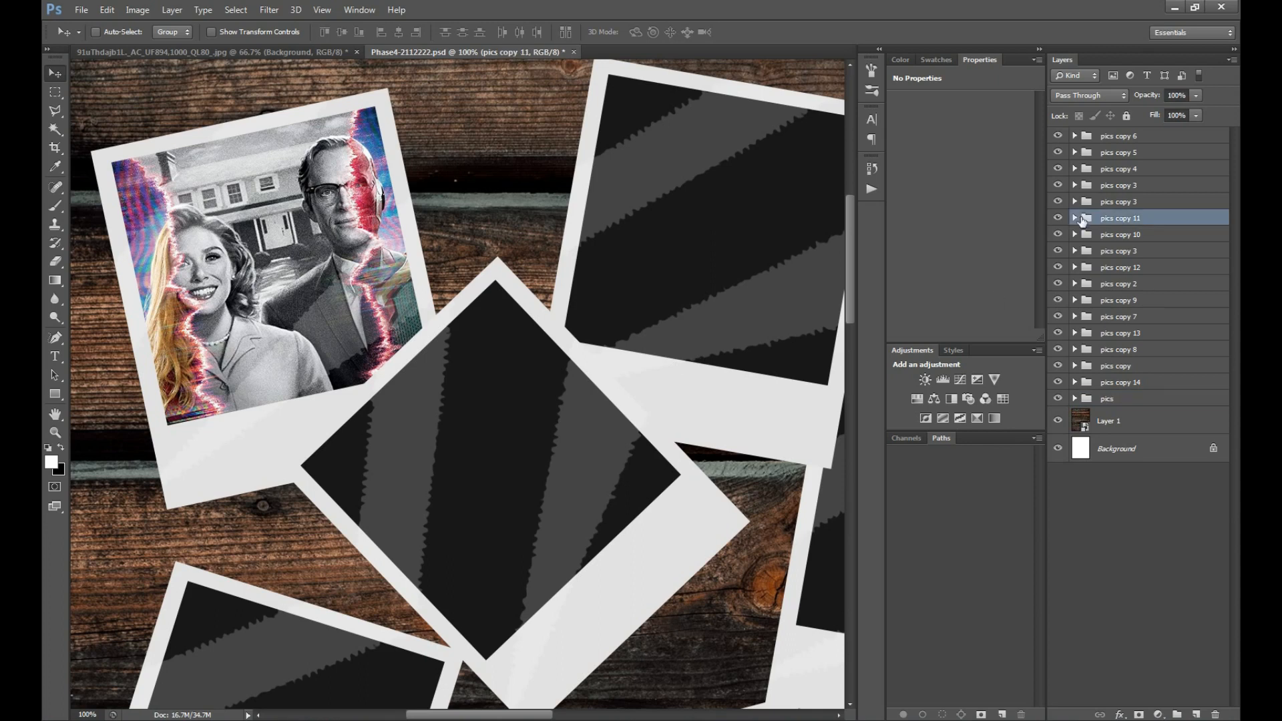
left_click(1074, 218)
left_click(1122, 283)
Step: Enlarge the poster document's canvas with the Crop tool so that it covers all the posters extending beyond it
key("ctrl+Tab")
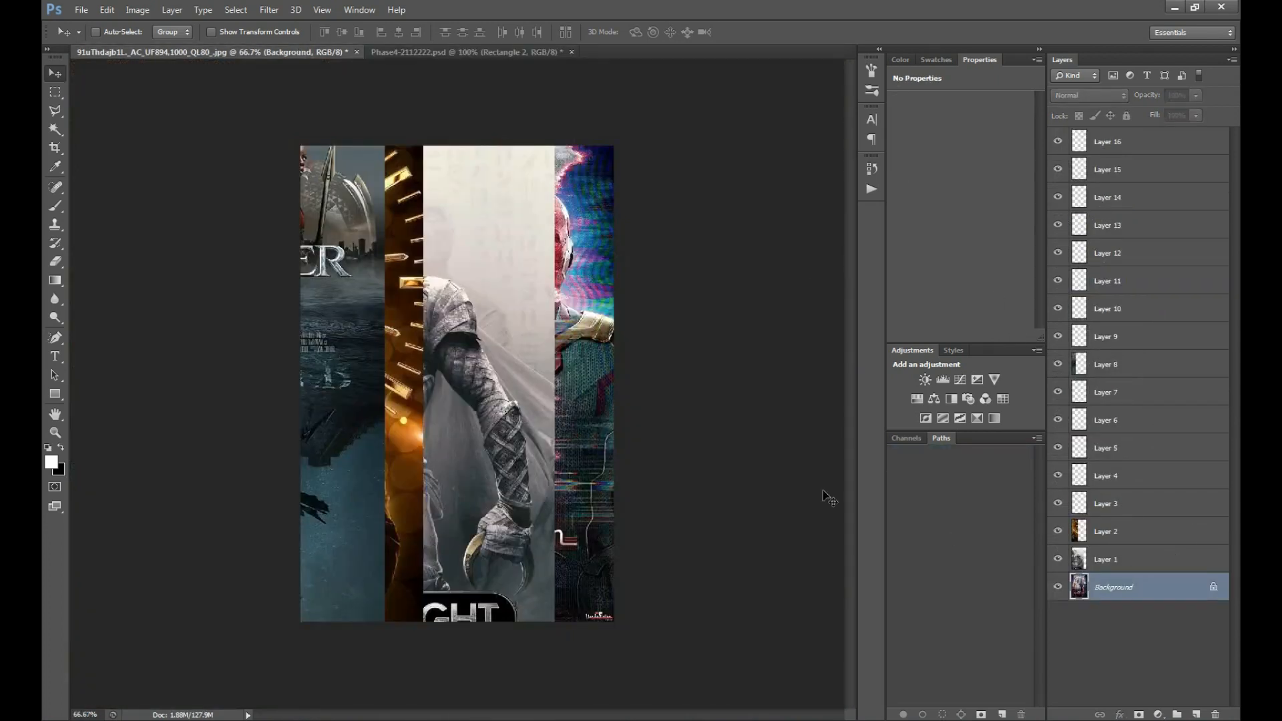
left_click(597, 333, "alt")
left_click(595, 334, "alt")
left_click(592, 335, "alt")
left_click(592, 334, "alt")
left_click(592, 334, "alt")
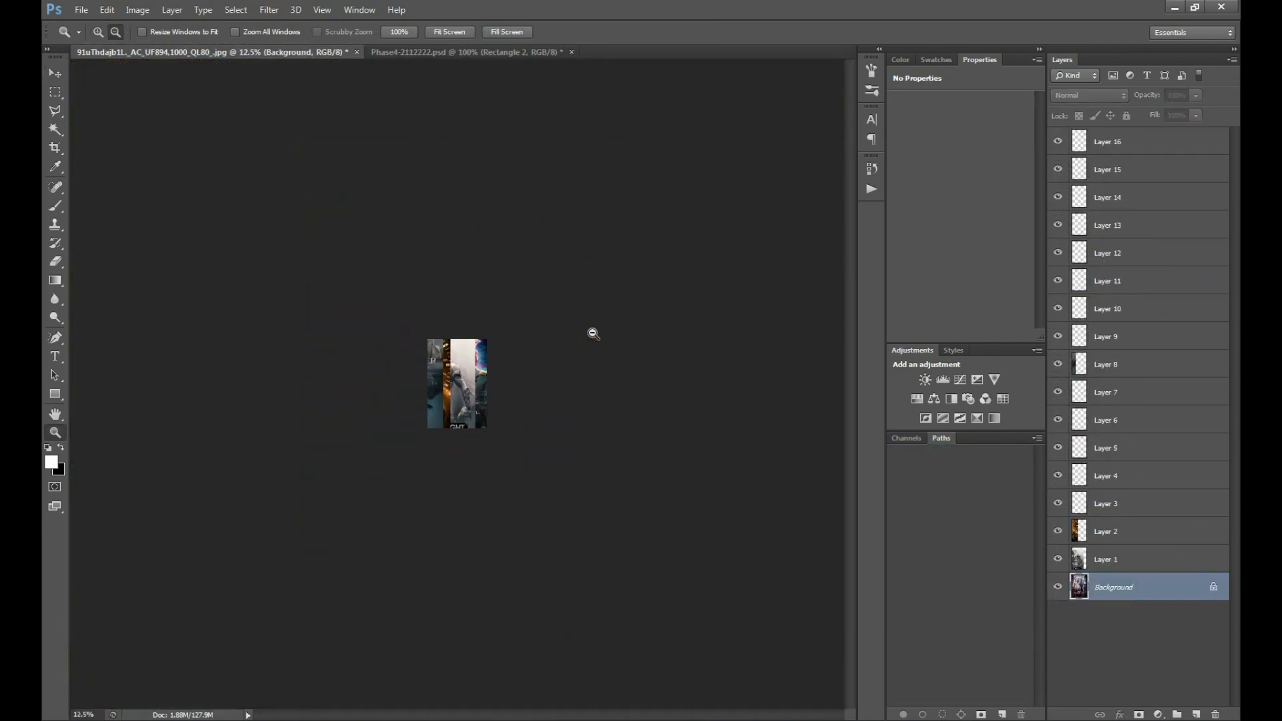
left_click(592, 334, "alt")
key("c")
left_click_drag(478, 357, 656, 225)
left_click_drag(549, 332, 507, 393)
key("Return")
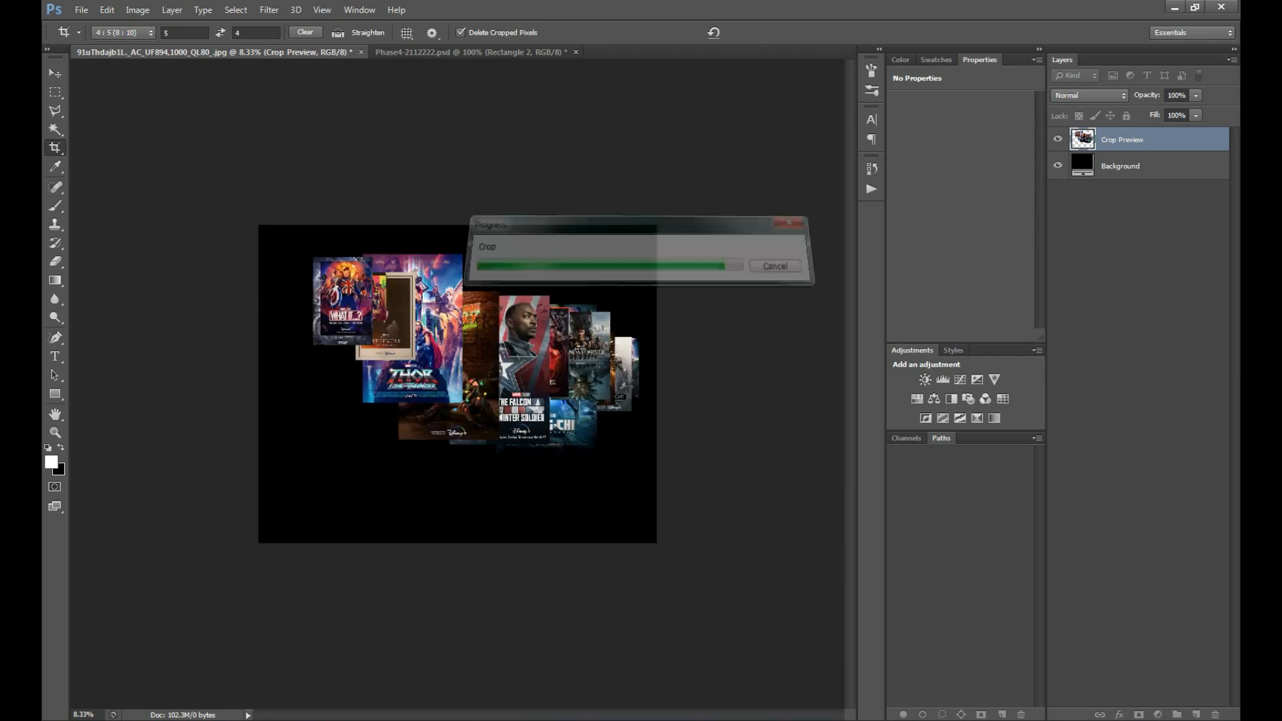
Step: Place The Falcon and the Winter Soldier poster in the pics copy 11 polaroid, clip it to Rectangle 2 and position it over the frame
key("v")
left_click(483, 53)
left_click_drag(466, 177, 627, 421)
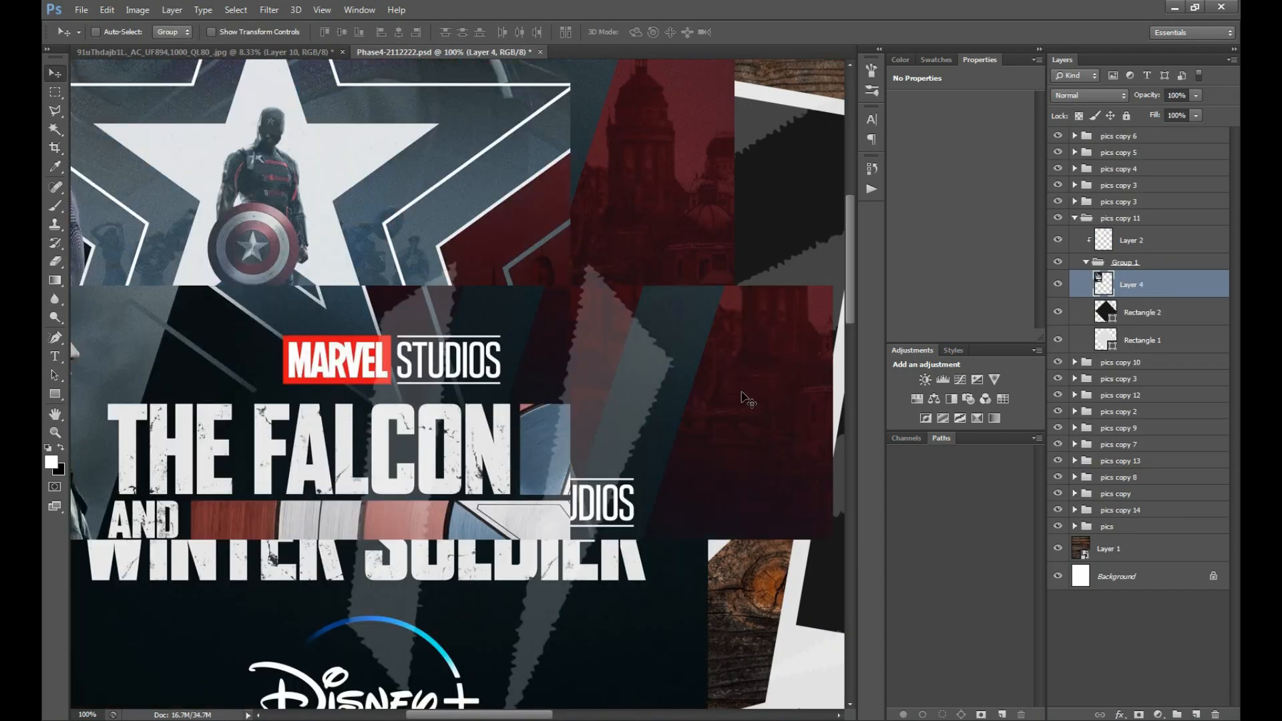
left_click(1101, 298, "alt")
key("z")
left_click(640, 335, "alt")
left_click(639, 334, "alt")
key("v")
left_click_drag(639, 335, 559, 464)
left_click(559, 464, "ctrl")
key("ctrl+t")
left_click_drag(261, 199, 480, 340)
key("Escape")
left_click(1141, 286)
Step: Scale down and rotate The Falcon and the Winter Soldier poster to fit the diamond-tilted polaroid frame
key("ctrl+t")
left_click_drag(263, 197, 520, 359)
left_click_drag(637, 516, 627, 403)
left_click_drag(731, 407, 657, 160)
left_click_drag(525, 432, 584, 355)
left_click_drag(578, 194, 581, 275)
key("Return")
left_click_drag(619, 414, 603, 415)
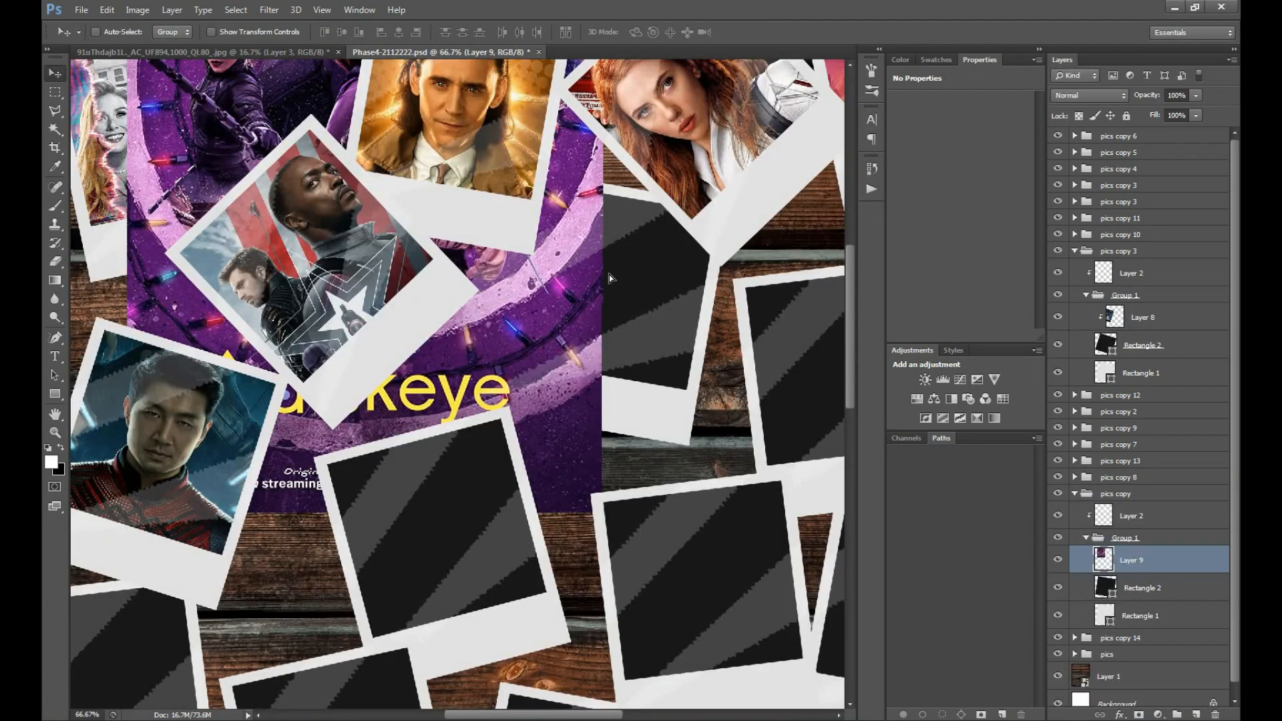
Step: Clip the Hawkeye poster to Rectangle 2 in the pics copy polaroid and move it over the frame opening
left_click_drag(609, 274, 738, 425)
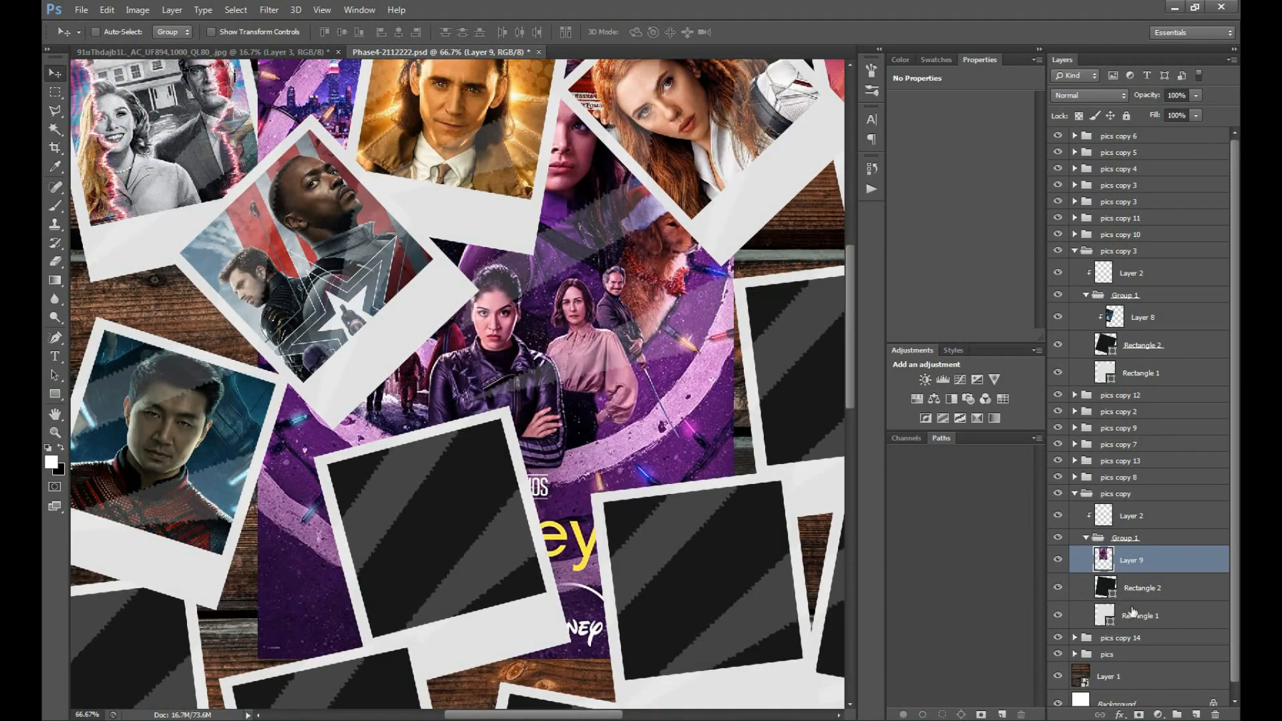
left_click(1133, 574, "alt")
left_click_drag(649, 272, 794, 458)
Step: Scale and rotate the Hawkeye poster so that its two main characters fill the tilted pics copy frame
key("ctrl+t")
left_click_drag(592, 117, 672, 114)
left_click_drag(484, 93, 496, 126)
left_click_drag(670, 298, 610, 274)
left_click_drag(437, 101, 466, 122)
key("Return")
left_click_drag(642, 249, 644, 245)
left_click_drag(697, 395, 475, 333)
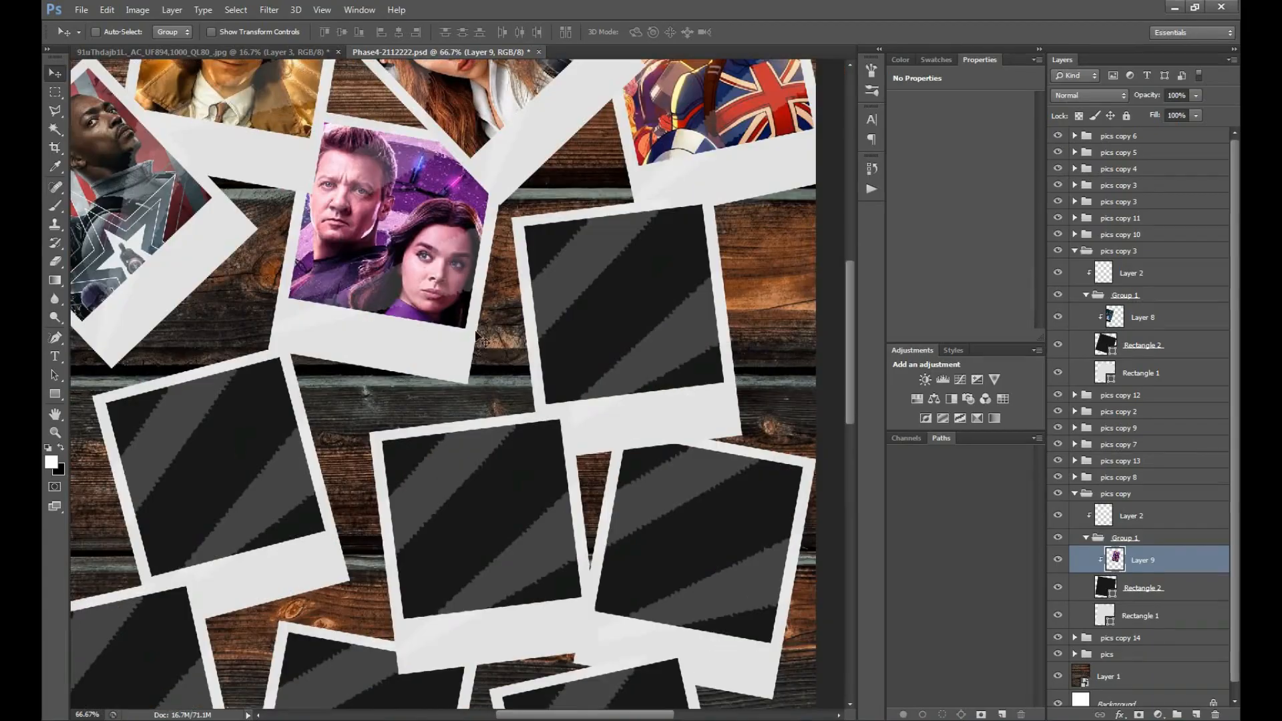
Step: Switch to the browser and check the collider.com list of Marvel Phase Four titles for the release following Hawkeye
key("alt+Tab")
scroll(657, 499, "down", 2)
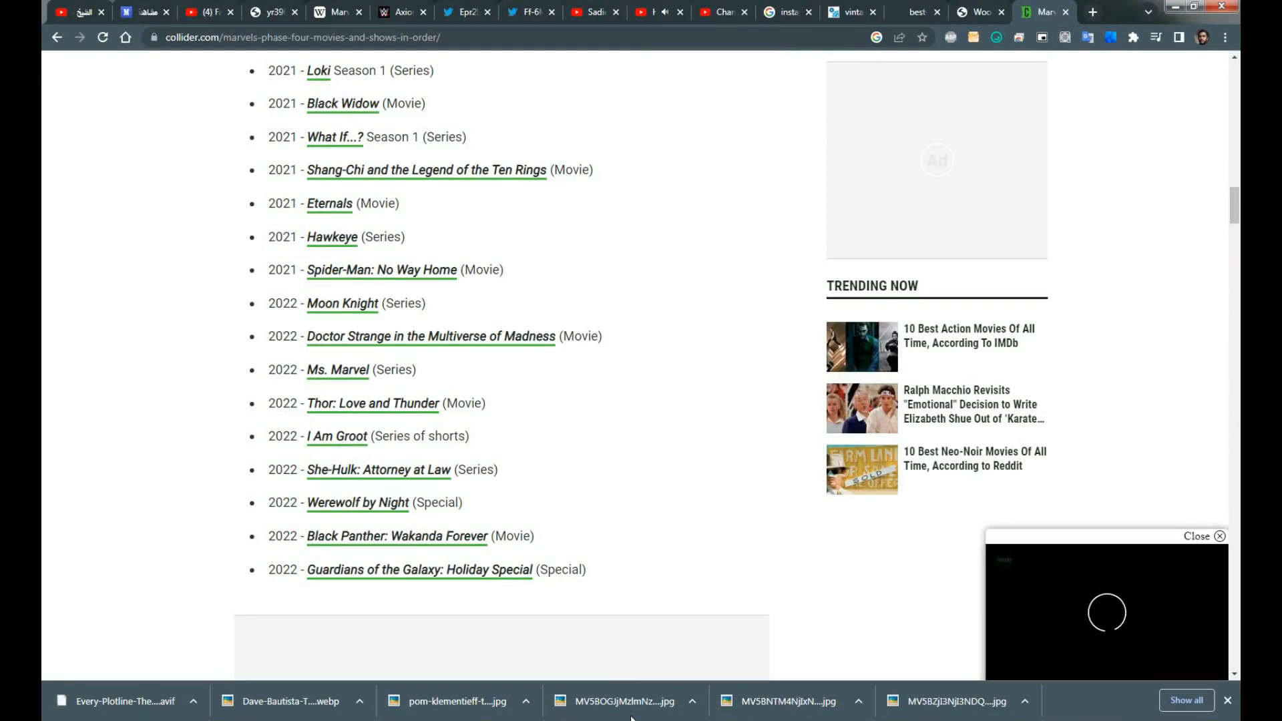
key("alt+Tab")
left_click(204, 52)
left_click_drag(424, 409, 463, 409)
left_click_drag(280, 534, 536, 315)
key("ctrl+z")
Step: Bring the Spider-Man: No Way Home poster into the pics copy 2 polaroid above Rectangle 2 and clip it to the frame
left_click(727, 384, "ctrl")
left_click(1074, 496)
left_click(1074, 411)
left_click(1085, 455)
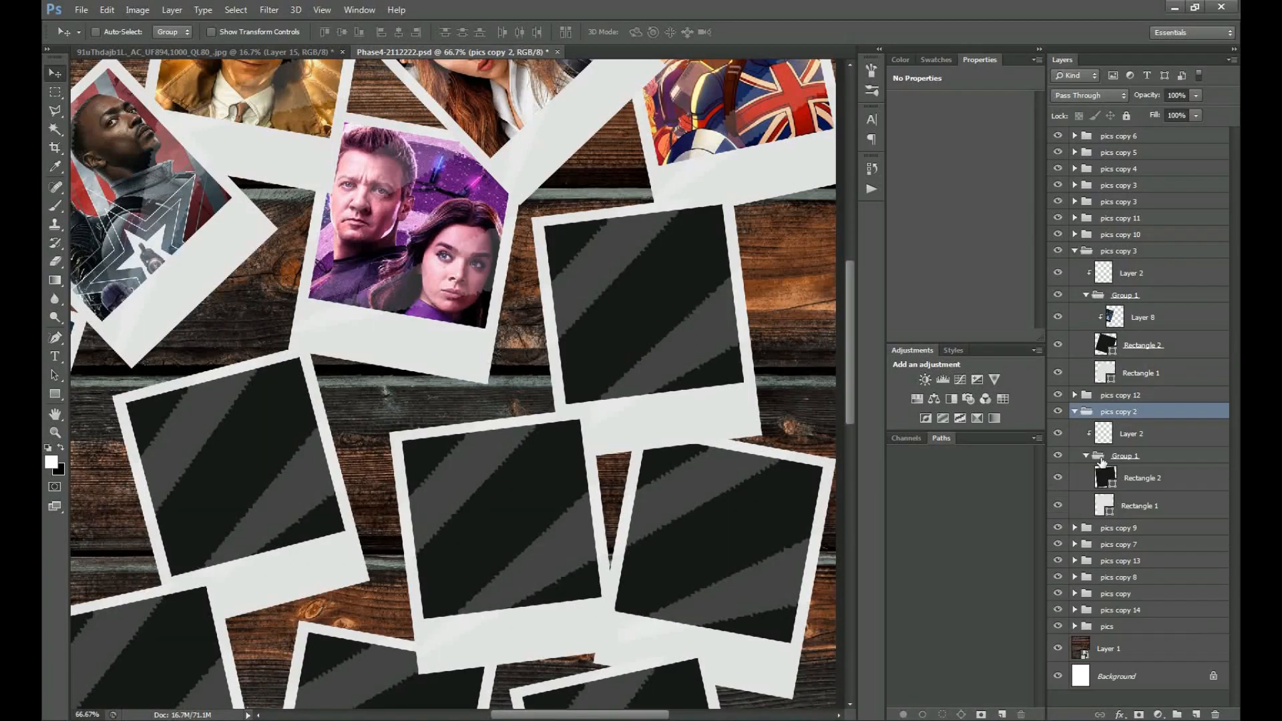
left_click(1138, 478)
left_click(194, 52)
left_click_drag(280, 534, 652, 240)
key("ctrl+alt+g")
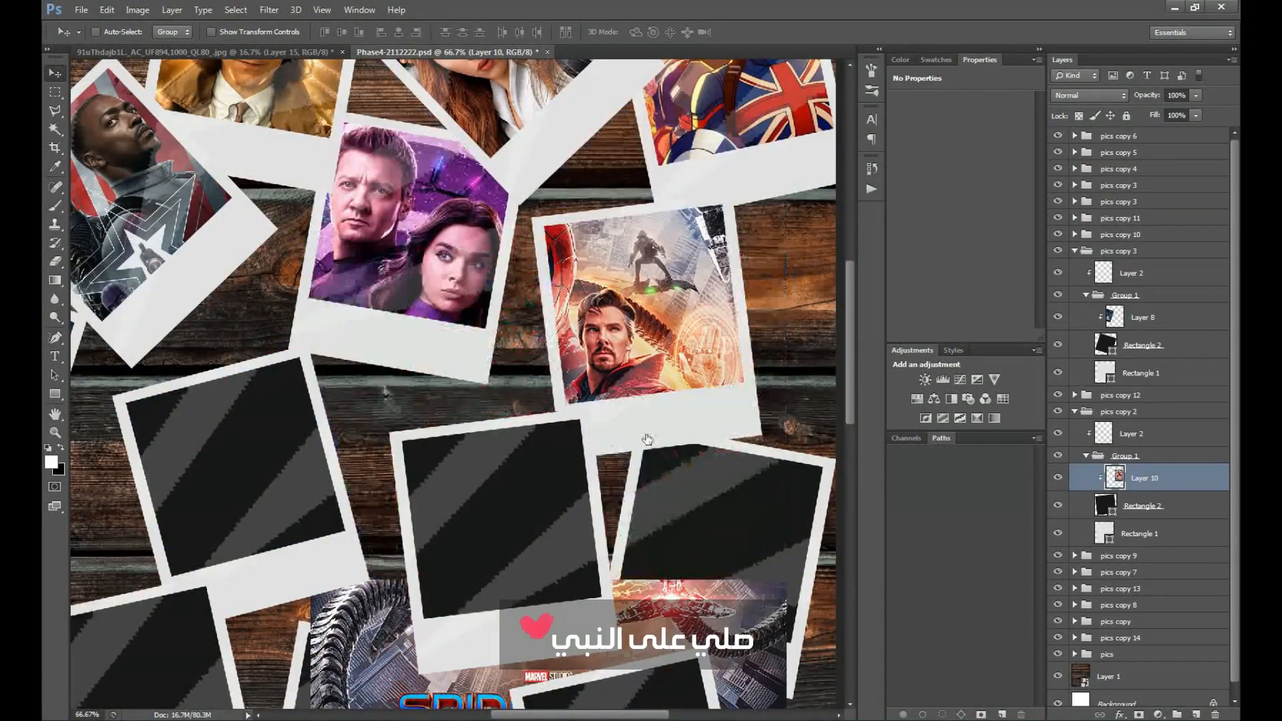
Step: Position the Spider-Man poster in the pics copy 2 frame, rotating it about -7.3° and scaling it to about 97%
left_click_drag(524, 347, 649, 320)
key("ctrl+t")
left_click_drag(427, 271, 424, 305)
mouse_move(650, 175)
left_mouse_down()
mouse_move(655, 290)
mouse_move(628, 184)
left_mouse_up()
left_click_drag(376, 138, 399, 146)
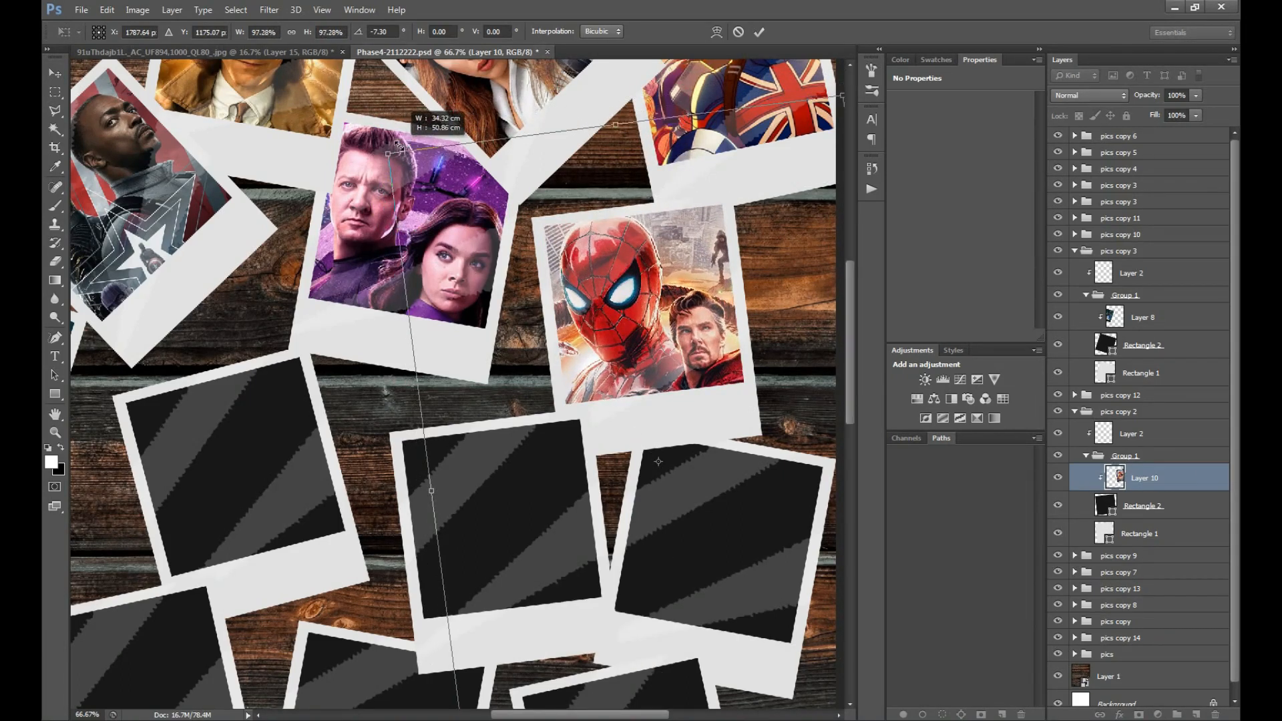
key("Return")
Step: Bring the Moon Knight poster into the pics copy 12 polaroid at the left edge, clipped to its Rectangle 2
left_click_drag(361, 405, 798, 231)
left_click(727, 267, "ctrl")
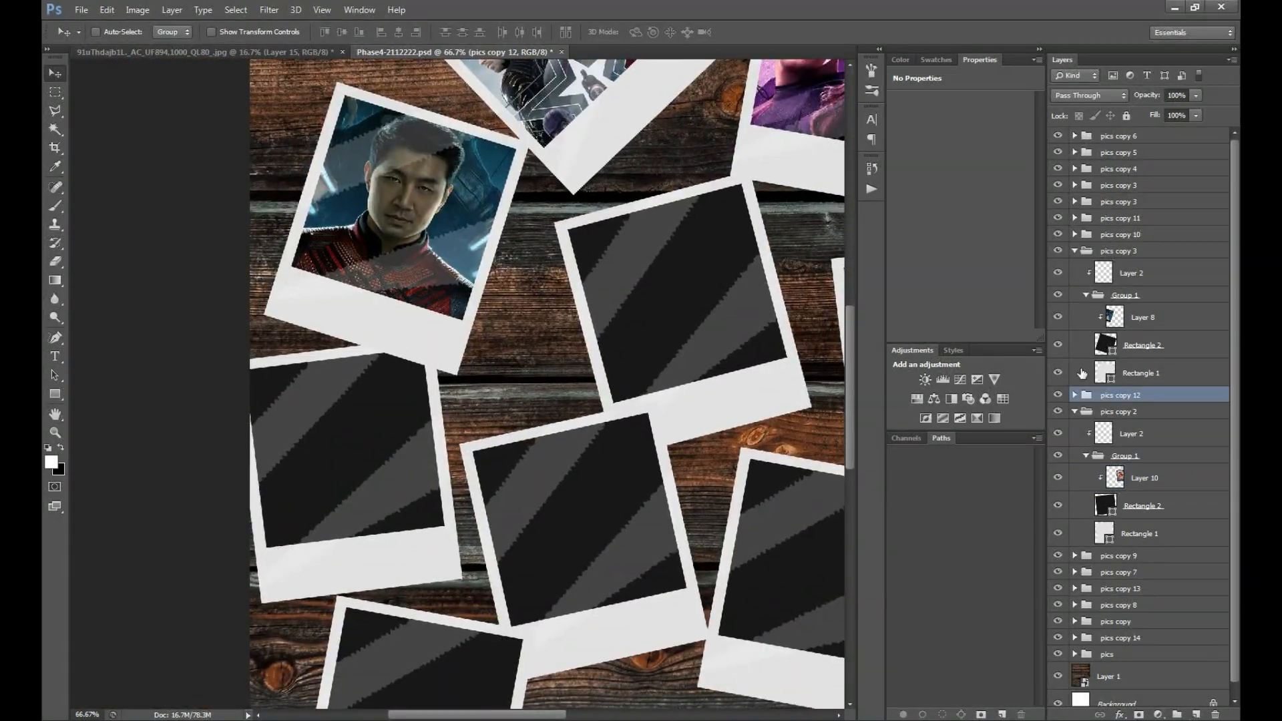
left_click(1074, 412)
left_click(1074, 395)
left_click(1086, 440)
left_click(1109, 462)
left_click(281, 52)
left_click(804, 407, "ctrl")
left_click_drag(804, 408, 459, 346)
key("ctrl+alt+g")
Step: Transform and reposition the Moon Knight poster so that the figure fills the pics copy 12 frame
key("ctrl+t")
left_click_drag(547, 437, 530, 413)
key("Return")
left_click_drag(390, 422, 410, 440)
key("ctrl+t")
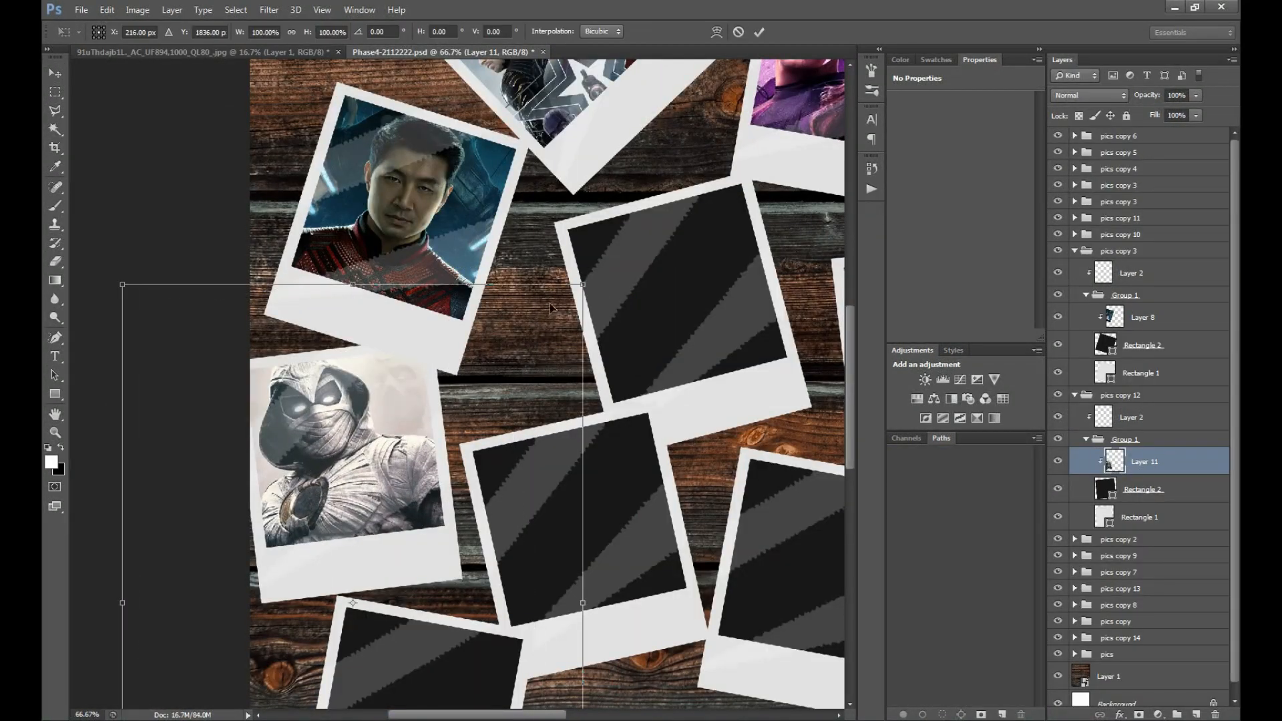
key("Return")
Step: Place the Doctor Strange in the Multiverse of Madness poster in the left-centre pics copy 3 polaroid, clipped to Rectangle 2
left_click(634, 310, "ctrl")
left_click(1074, 396)
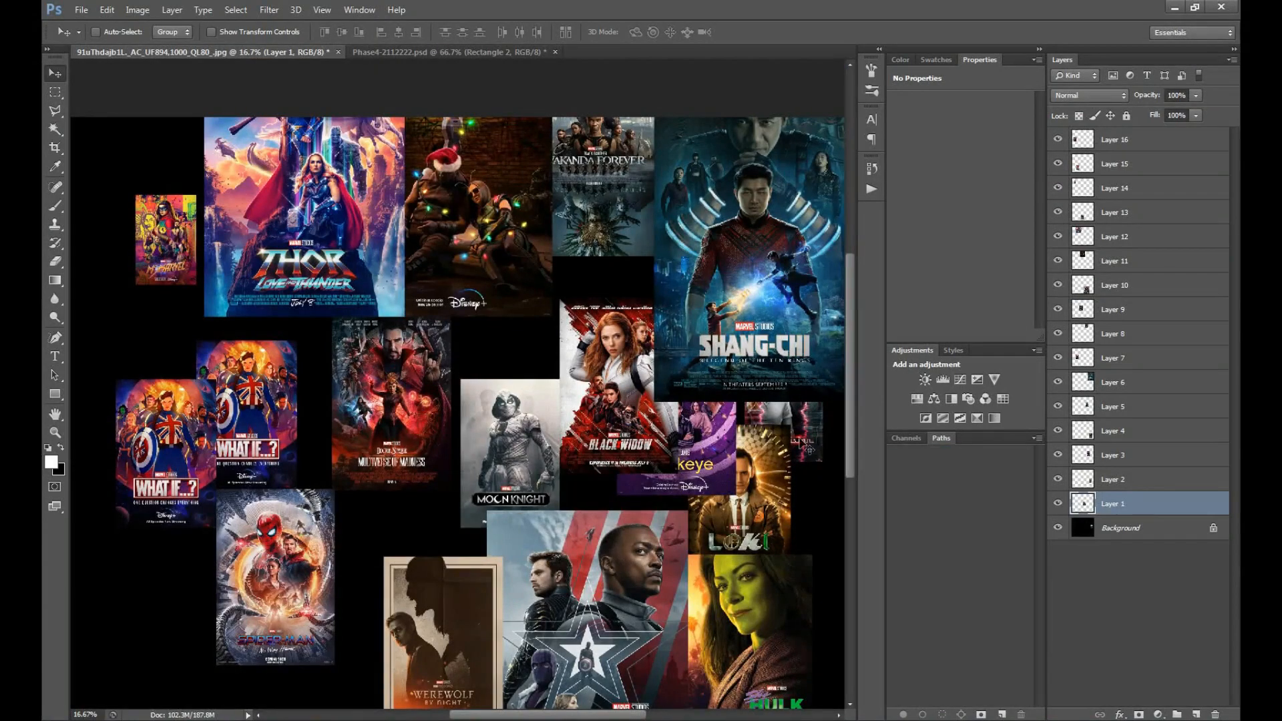
left_click(1113, 309)
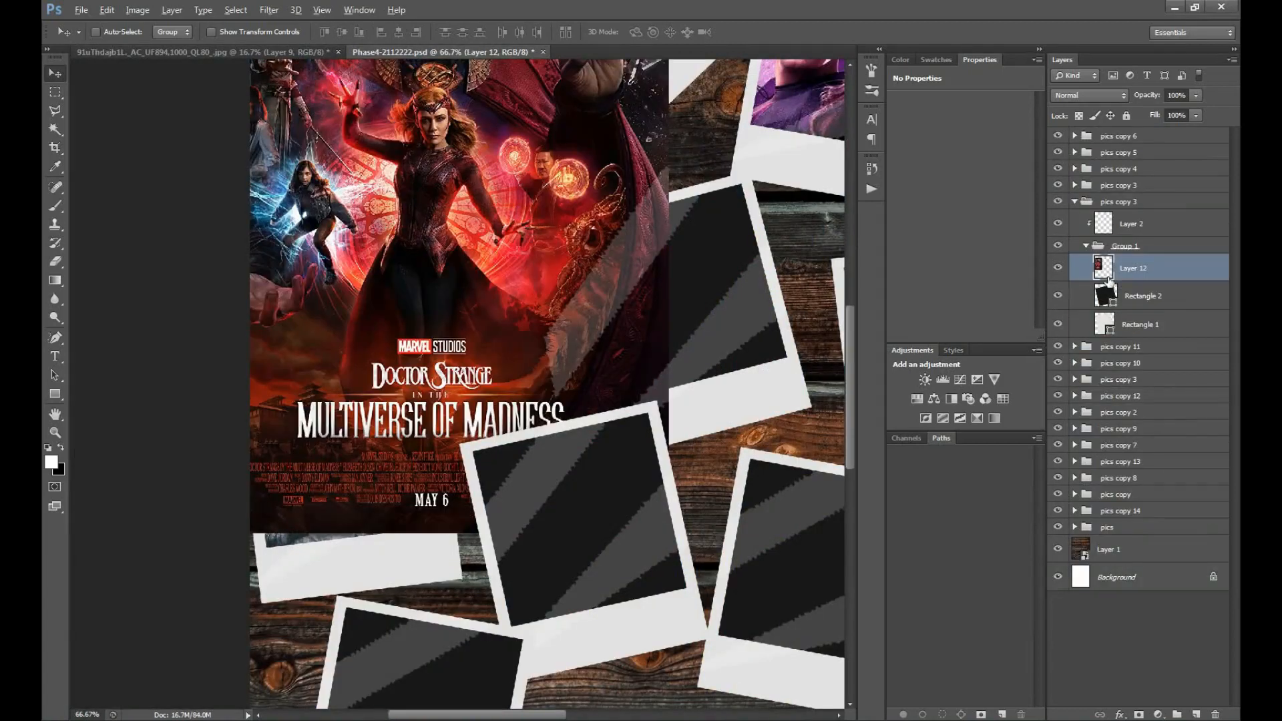
key("ctrl+alt+g")
left_click_drag(661, 293, 504, 326)
Step: Scale and rotate the Doctor Strange poster to match the polaroid's tilt, framing his head and shoulders
key("ctrl+t")
left_click_drag(820, 294, 783, 231)
left_click_drag(478, 283, 514, 434)
left_click_drag(778, 187, 679, 280)
left_click_drag(619, 360, 585, 245)
key("Return")
key("ctrl+t")
left_click_drag(272, 135, 301, 170)
key("Return")
left_click_drag(548, 269, 552, 304)
Step: Bring the Ms. Marvel poster into the central pics copy 3 polaroid above Rectangle 2 and clip it to the frame
left_click_drag(584, 406, 311, 333)
left_click(1074, 201)
left_click(1095, 184)
left_click(1074, 184)
left_click(1085, 229)
left_click(1135, 252)
left_click(300, 52)
left_click_drag(167, 249, 487, 348)
key("ctrl+alt+g")
Step: Transform and position the Ms. Marvel poster so that it fills the central polaroid's opening
left_click_drag(683, 289, 704, 319)
key("ctrl+t")
key("Return")
left_click_drag(593, 335, 593, 327)
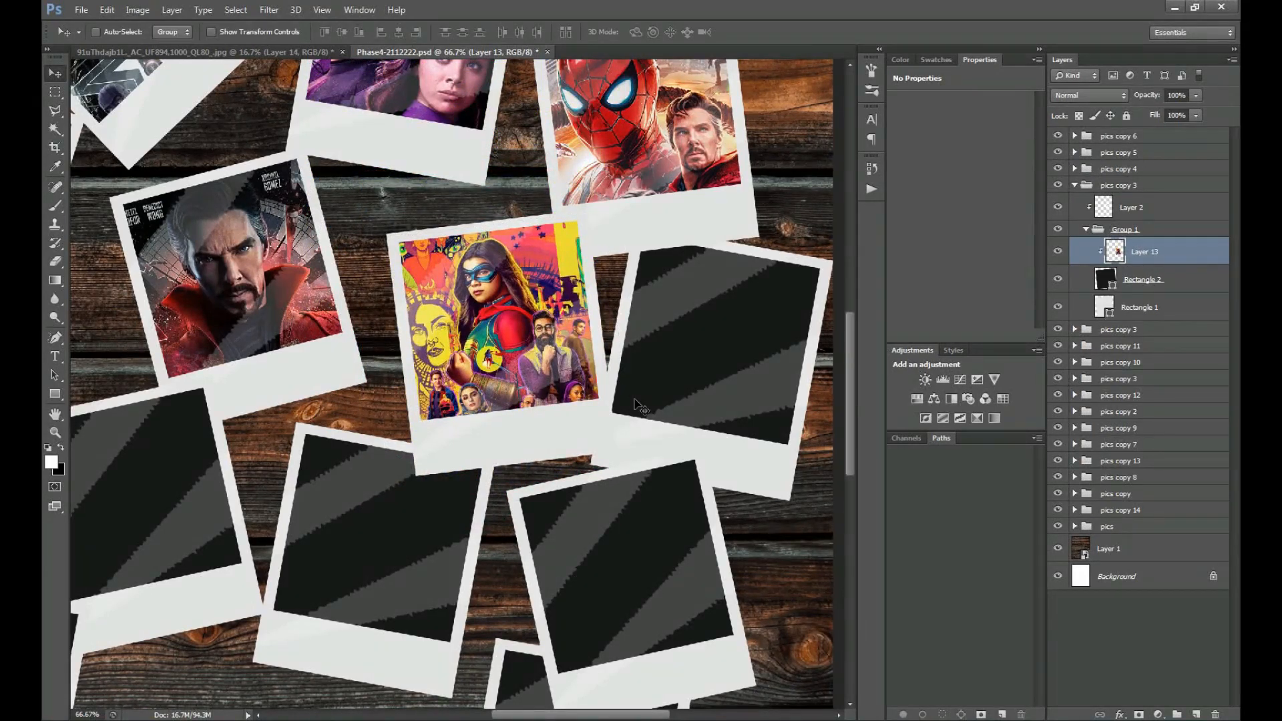
Step: Bring the Thor: Love and Thunder poster into the pics copy 13 polaroid's Group 1, above Rectangle 2
left_click(649, 343, "ctrl")
left_click(1074, 185)
left_click(1074, 333)
left_click(1086, 377)
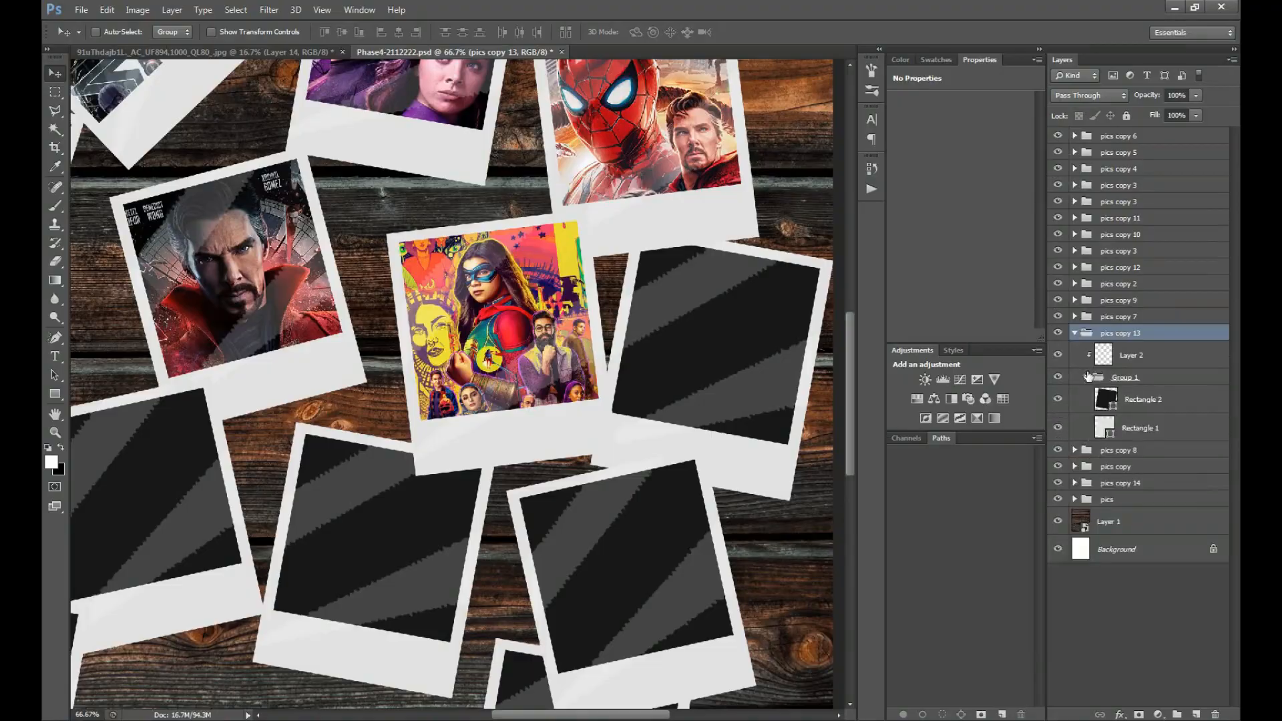
left_click(651, 718)
left_click(651, 718)
left_click(300, 52)
left_click_drag(322, 299, 400, 333)
Step: Clip the Thor poster to Rectangle 2 and move it so that Thor's head and shoulders fill the frame
left_click_drag(1139, 360, 1142, 415)
left_click(1142, 414, "alt")
left_click_drag(347, 142, 733, 524)
left_click_drag(684, 247, 688, 328)
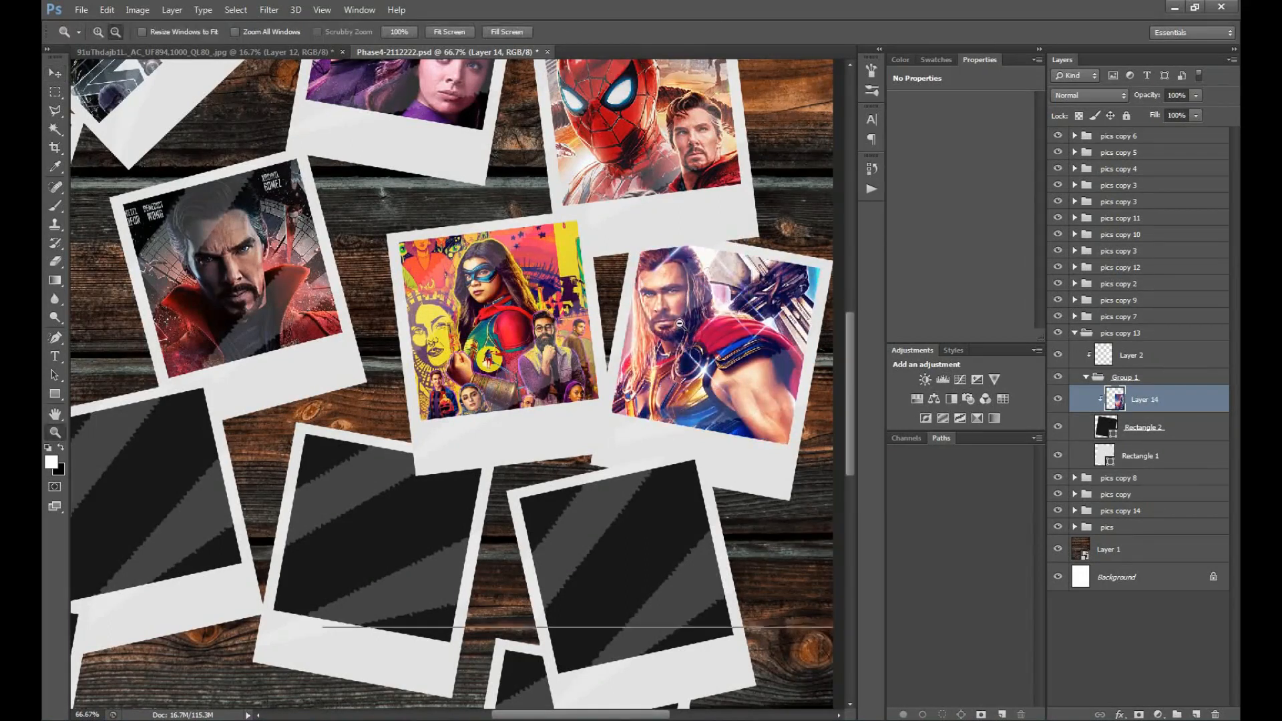
Step: Resize and reposition the Thor poster to fit its polaroid, and collapse the pics copy 13 group
key("ctrl+minus")
key("ctrl+minus")
key("ctrl+t")
left_click_drag(619, 221, 680, 218)
left_click_drag(693, 344, 680, 365)
key("Return")
scroll(651, 400, "up", 1)
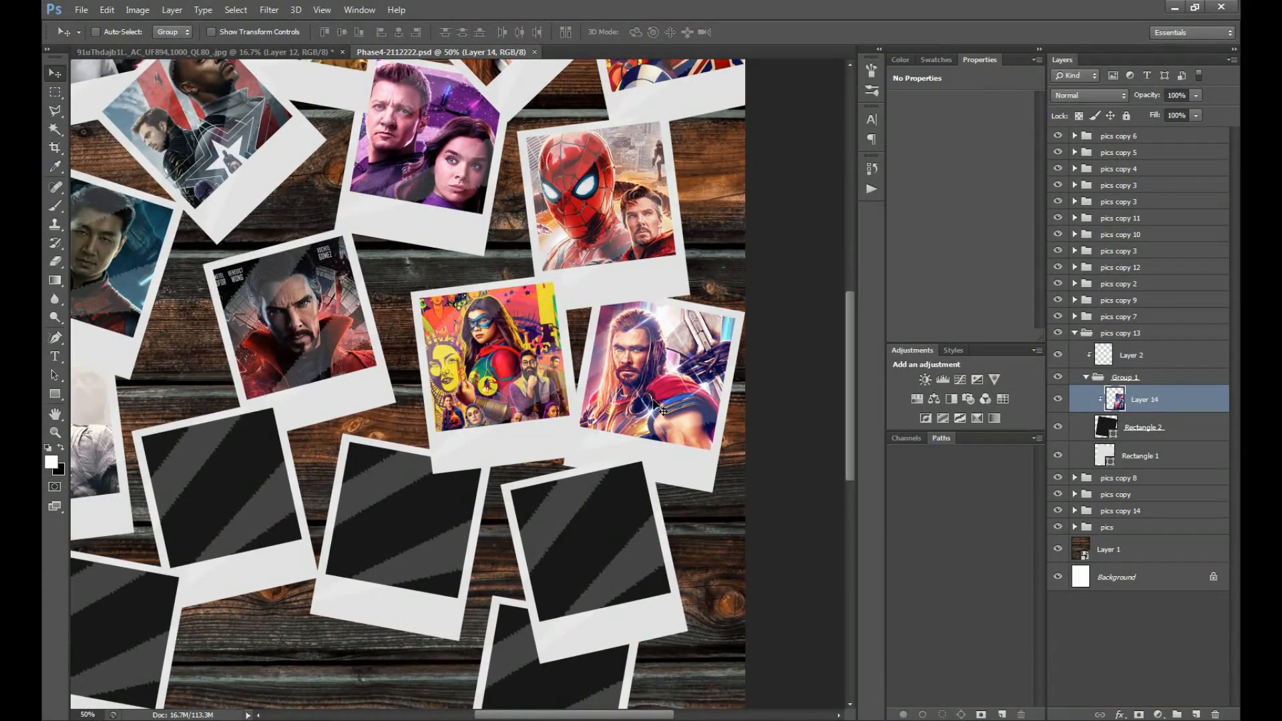
left_click_drag(636, 413, 757, 377)
left_click(1073, 333)
Step: Bring the She-Hulk poster into the pics copy 6 polaroid's Group 1, above Rectangle 2, and clip it to the frame
left_click(294, 52)
left_click_drag(759, 655, 287, 563)
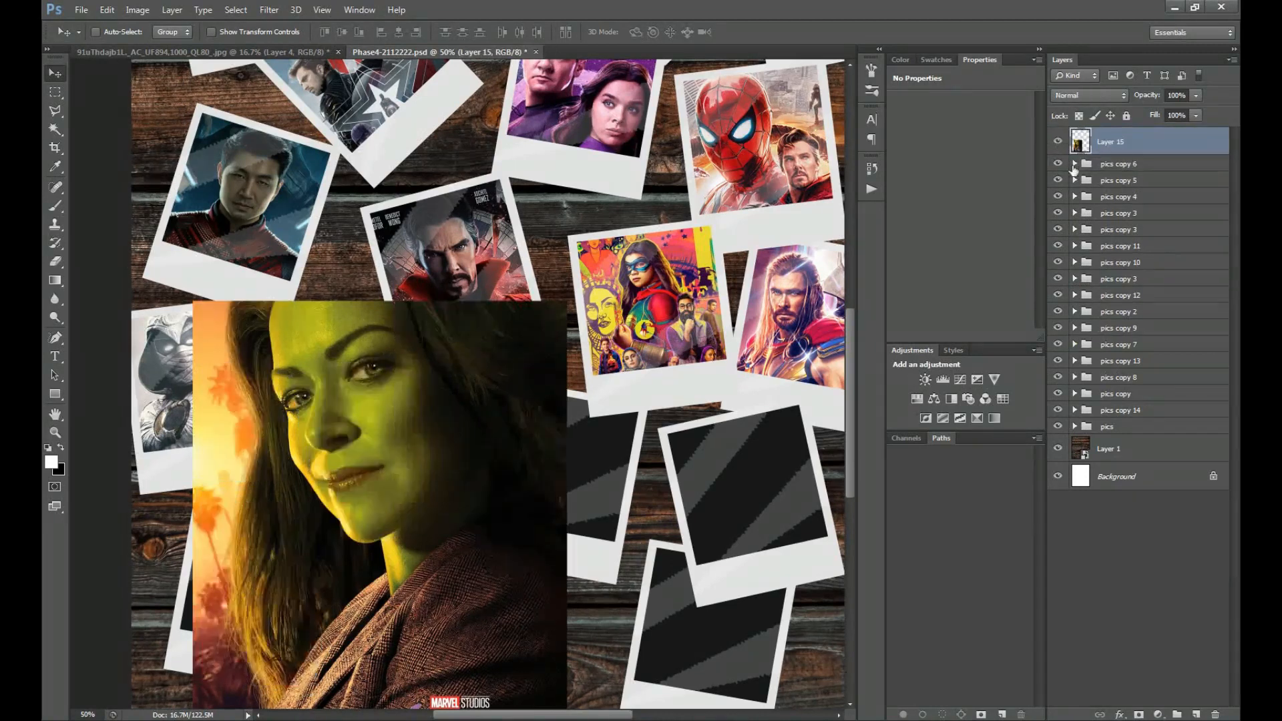
left_click(1074, 163)
left_click(1085, 207)
left_click_drag(1122, 142, 1137, 220)
left_click(1138, 215, "alt")
left_click(1140, 203)
Step: Scale the She-Hulk poster to about 45%, rotate it about 10°, and position it so the face fills the polaroid
left_click_drag(594, 350, 490, 531)
key("ctrl+t")
left_click_drag(393, 403, 425, 418)
left_click_drag(320, 560, 280, 581)
left_click_drag(463, 532, 342, 605)
left_click_drag(294, 657, 339, 604)
left_click_drag(292, 638, 324, 553)
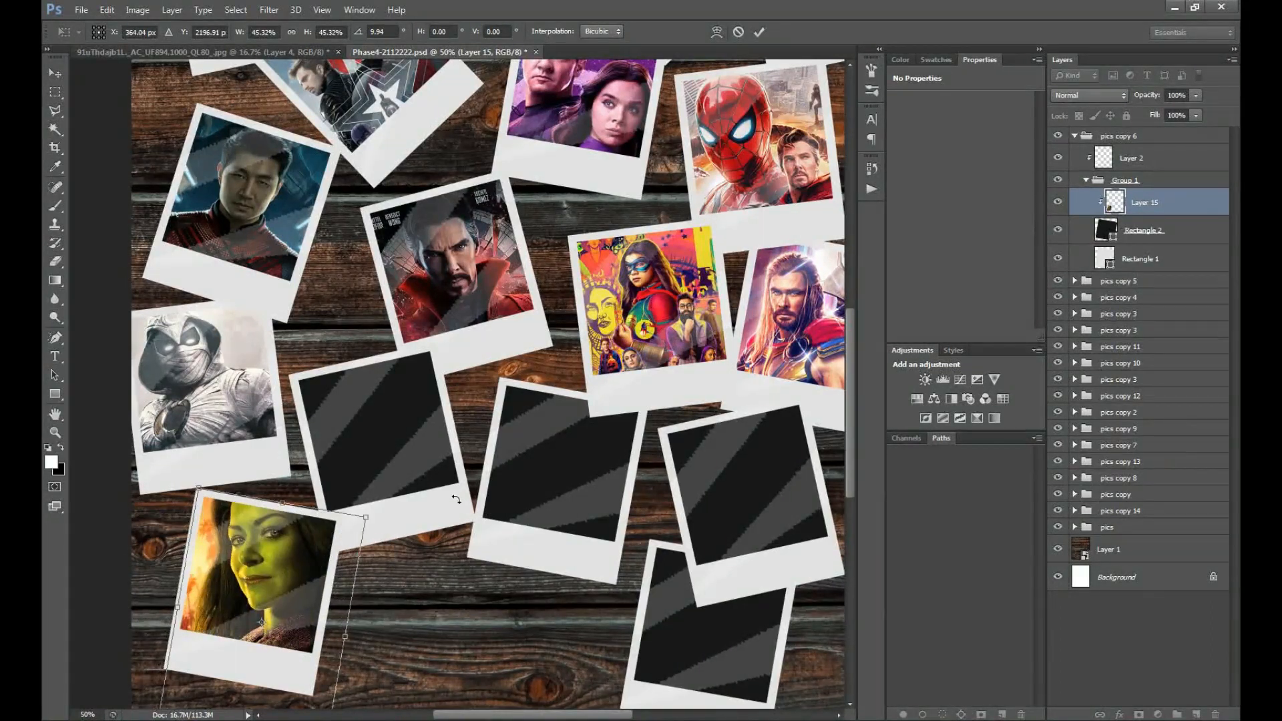
key("Return")
Step: Bring the sepia poster of a bowed head into the pics copy 5 polaroid above Rectangle 2 and clip it to the frame
left_click(415, 518, "ctrl")
left_click(1074, 136)
left_click(1074, 152)
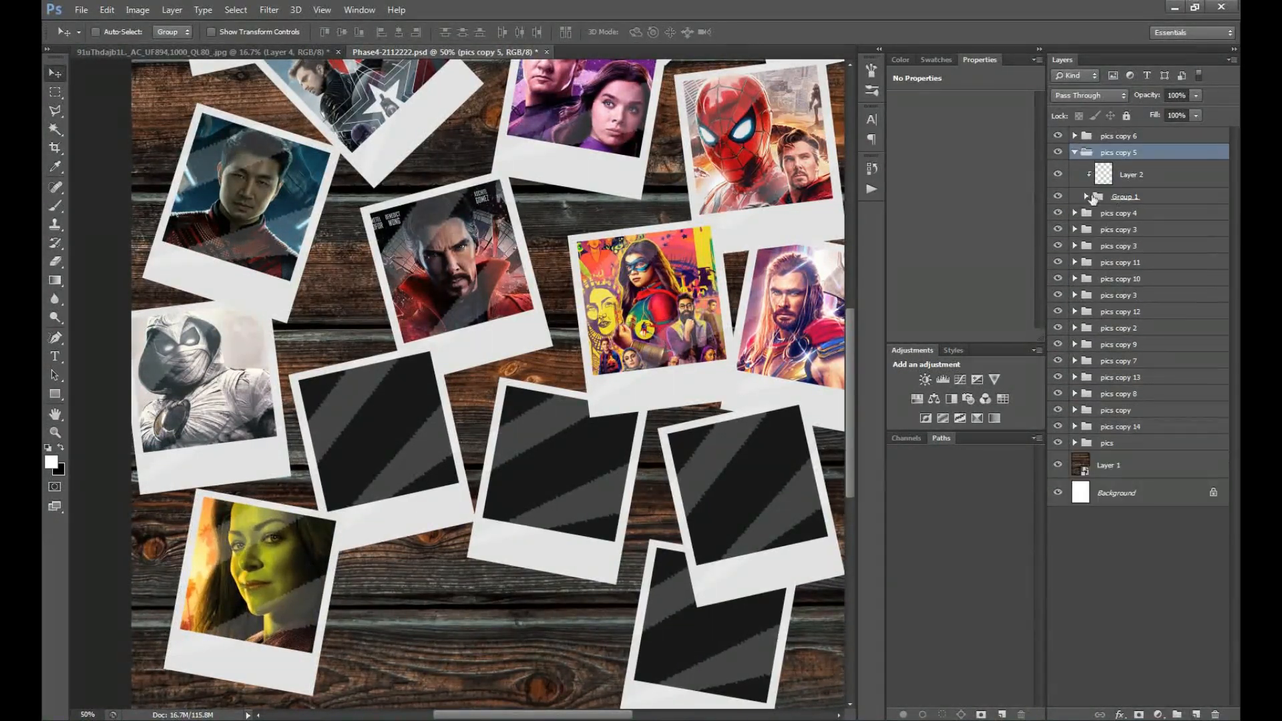
left_click(1086, 196)
left_click(1138, 218)
left_click_drag(599, 418, 583, 374)
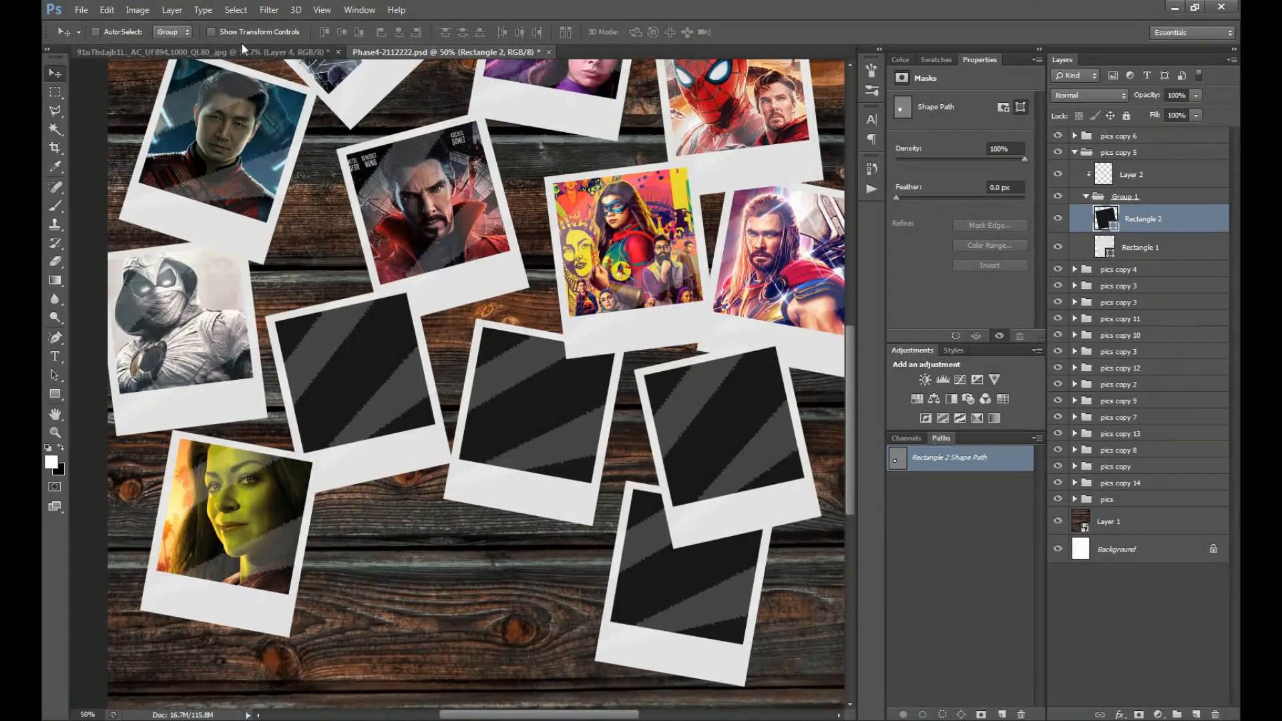
left_click(241, 49)
left_click_drag(499, 638, 587, 133)
left_click(1149, 231, "alt")
Step: Transform and position the sepia poster so that it fills the pics copy 5 polaroid's opening
left_click_drag(523, 339, 477, 389)
left_click_drag(700, 90, 607, 202)
key("Return")
left_click_drag(462, 334, 472, 294)
left_click_drag(462, 364, 459, 327)
Step: Bring the Wakanda Forever poster into the pics copy 7 polaroid's Group 1, above Rectangle 2, and clip it to the frame
left_click(532, 470, "ctrl")
left_click(1074, 152)
left_click(563, 414, "ctrl")
left_click(1074, 316)
left_click(1086, 360)
left_click(1135, 382)
left_click(306, 51)
left_click_drag(692, 560, 656, 416)
left_click(601, 181, "ctrl")
left_click_drag(601, 180, 613, 658)
left_click(1125, 395, "alt")
Step: Position and transform the Wakanda Forever poster so that its characters fill the pics copy 7 polaroid
left_click_drag(626, 291, 590, 338)
key("z")
left_click(552, 444)
left_click(554, 449)
key("ctrl+t")
left_click_drag(588, 257, 533, 259)
key("Return")
Step: Bring the Guardians Holiday Special poster into the pics copy 4 polaroid's Group 1, above Rectangle 2, and clip it to the frame
left_click_drag(734, 380, 506, 304)
left_click(534, 307, "ctrl")
left_click(278, 51)
left_click_drag(407, 188, 584, 323)
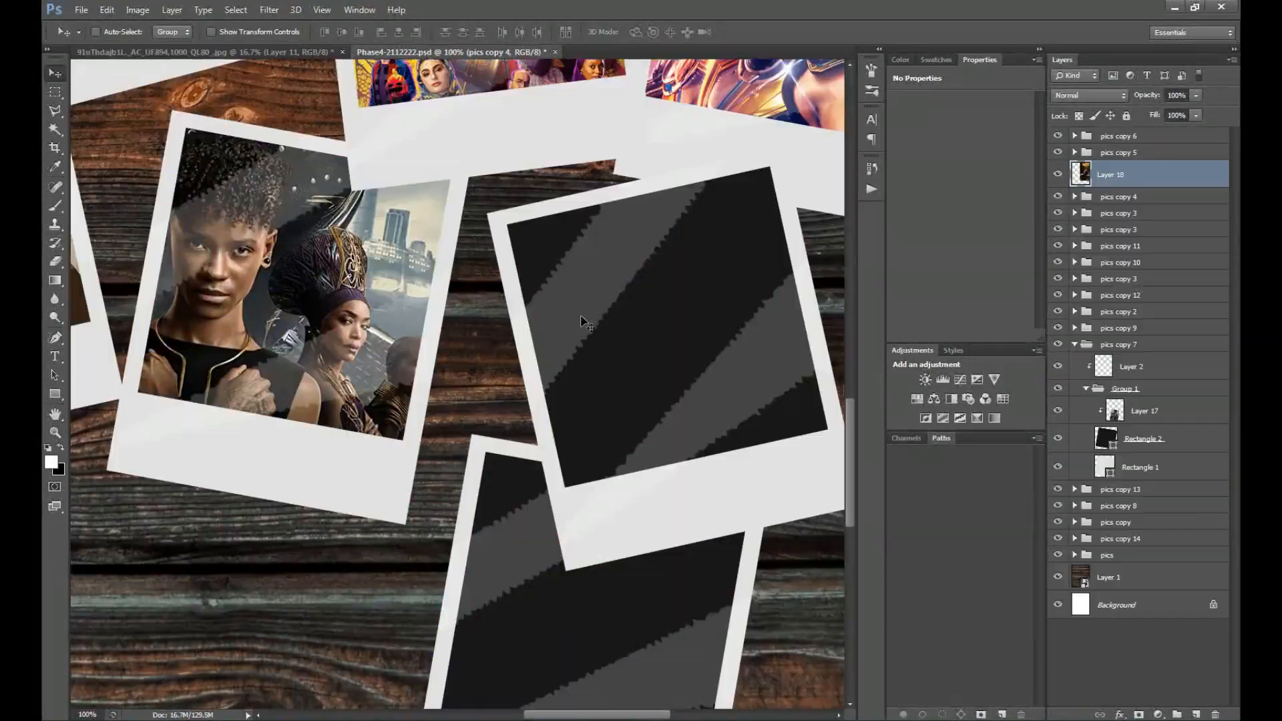
left_click(1074, 198)
left_click(1086, 241)
left_click_drag(1132, 176, 1135, 251)
left_click(1145, 246, "alt")
Step: Scale, rotate and position the Guardians Holiday Special poster so that its characters fill the pics copy 4 polaroid
key("z")
left_click(534, 329, "alt")
key("v")
left_click_drag(701, 267, 610, 444)
key("ctrl+t")
left_click_drag(404, 274, 390, 374)
left_click_drag(254, 108, 473, 249)
left_click_drag(666, 386, 702, 134)
left_click_drag(773, 342, 769, 285)
left_click_drag(814, 508, 792, 481)
key("Return")
key("z")
left_click(321, 391, "alt")
left_click(320, 392, "alt")
left_click(321, 392)
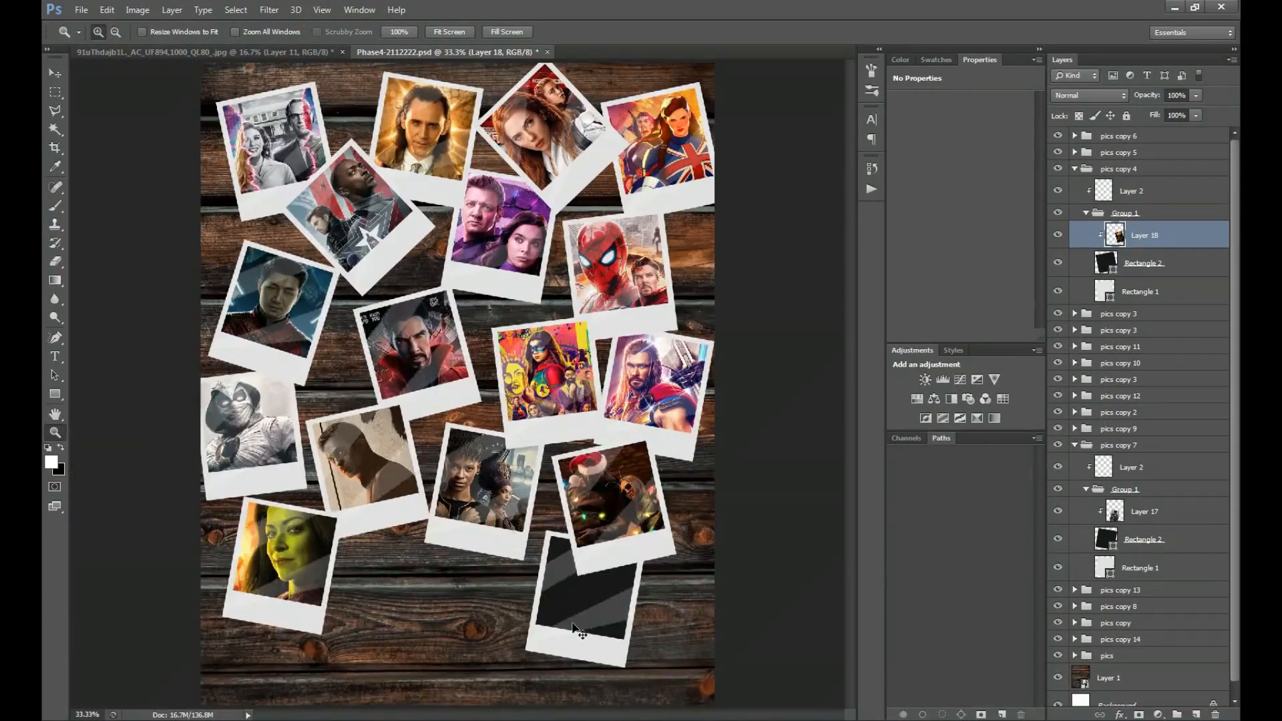
Step: Delete the empty pics copy 9 polaroid and collapse the pics copy 4 and pics copy 7 groups
key("v")
left_click(572, 628, "ctrl")
key("Delete")
left_click(1075, 168)
left_click(1074, 300)
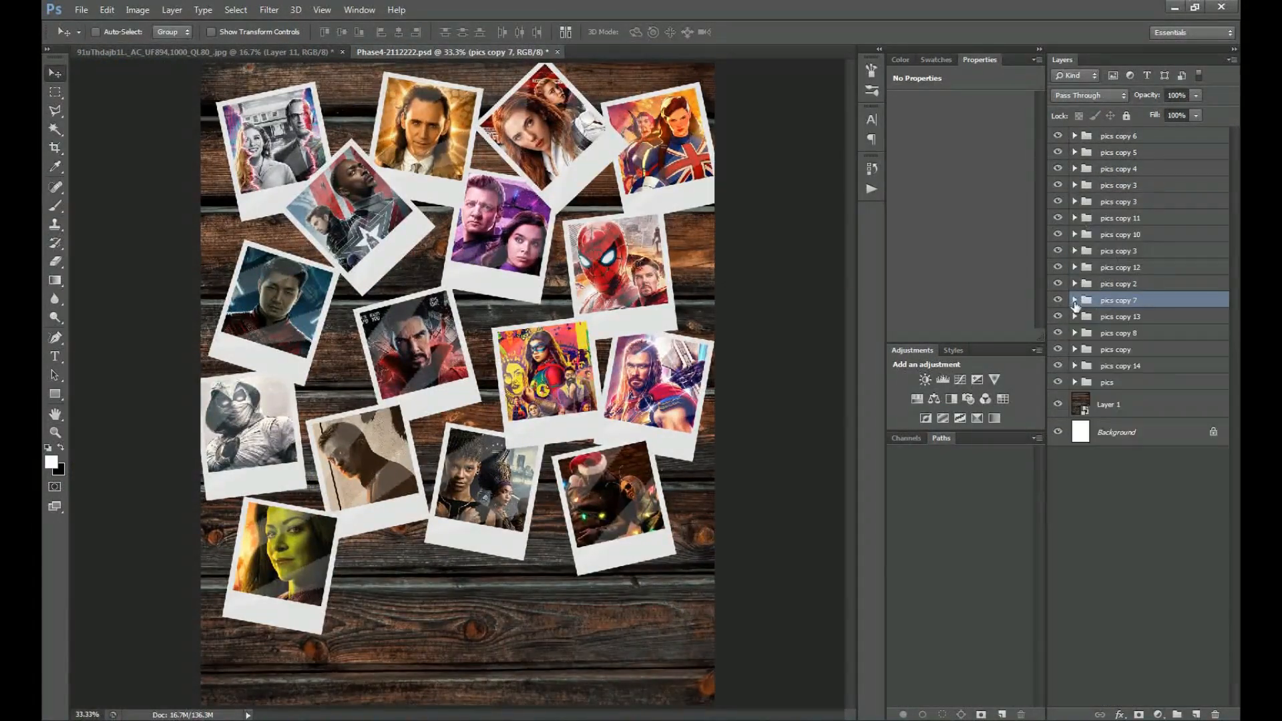
Step: Nudge the She-Hulk, Shang-Chi, Doctor Strange and Moon Knight polaroids to tighten the collage's spacing
left_click_drag(304, 567, 293, 556)
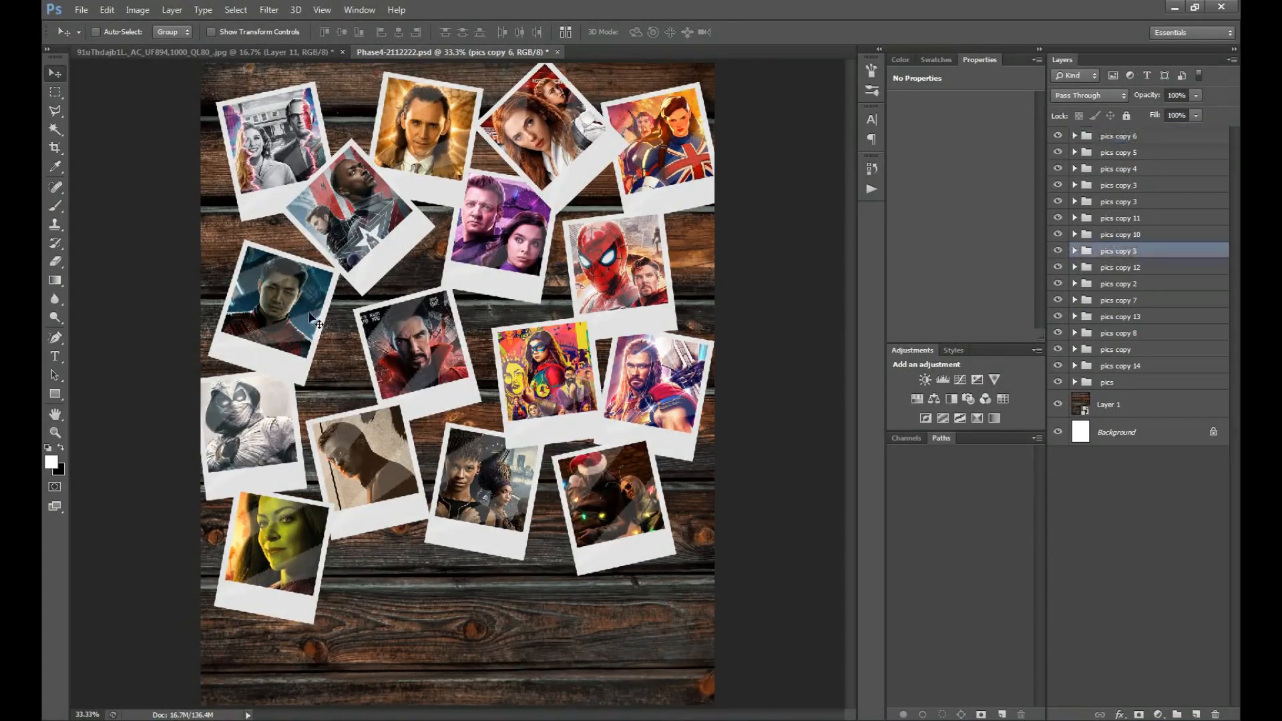
left_click_drag(310, 314, 318, 299)
left_click_drag(427, 329, 417, 318)
left_click_drag(321, 446, 290, 421)
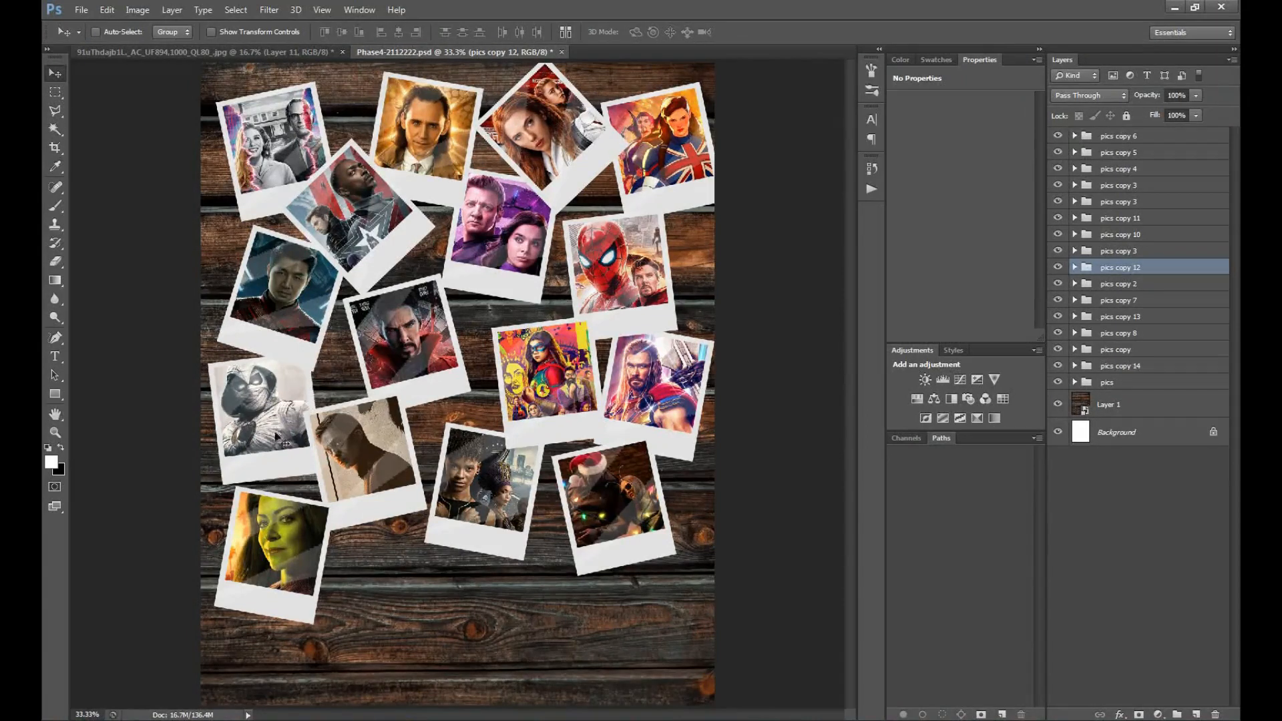
left_click_drag(267, 514, 254, 502)
Step: Group all the polaroid groups from pics copy 6 down to pics into a single group
left_click(520, 468, "alt")
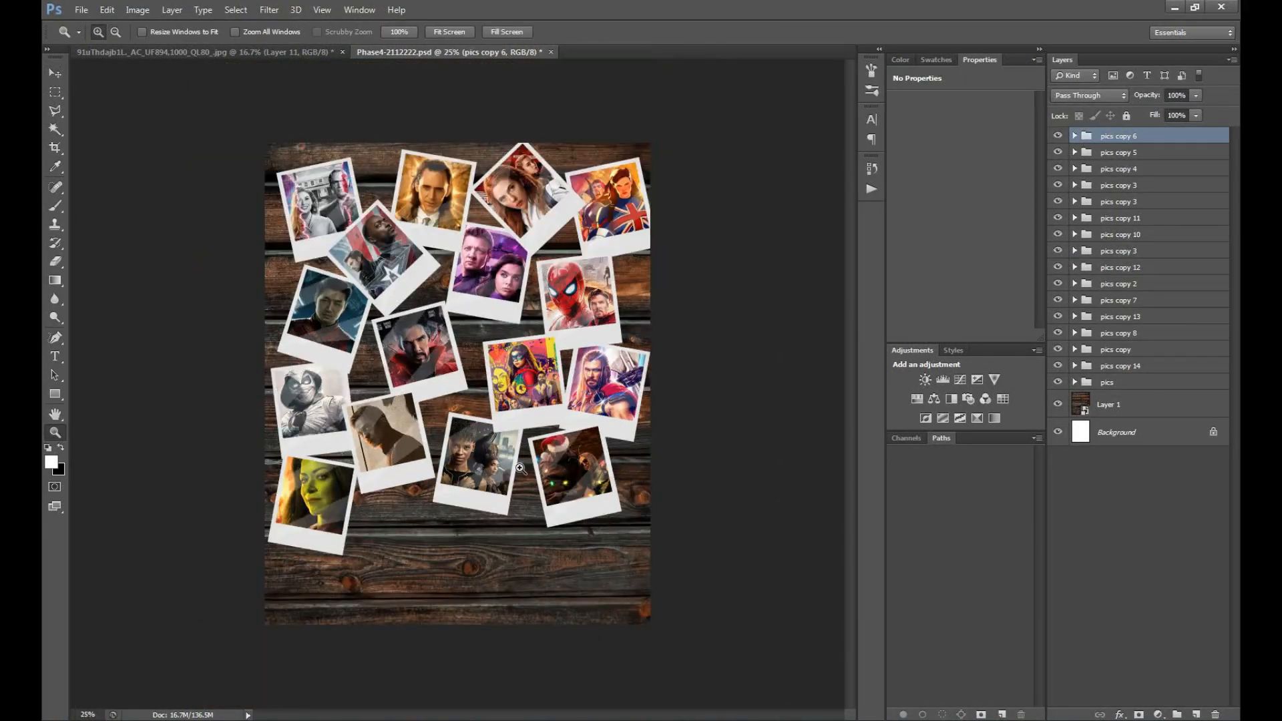
left_click(1121, 380, "shift")
key("ctrl+g")
left_click(1058, 136)
left_click(1058, 136)
Step: Reposition the grouped polaroids together over the wood background
key("ctrl+t")
key("Escape")
key("v")
left_click_drag(545, 544, 592, 406)
key("Return")
left_click(1074, 135)
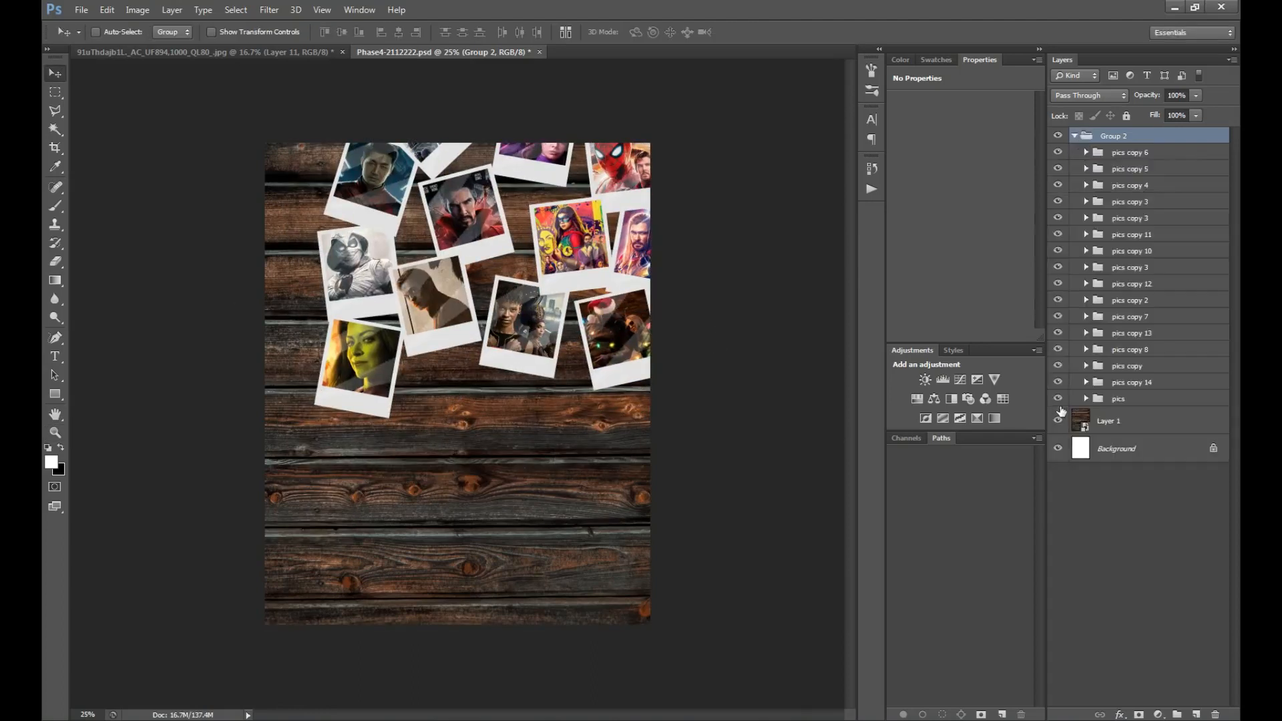
left_click(1121, 398)
left_click(1129, 300, "shift")
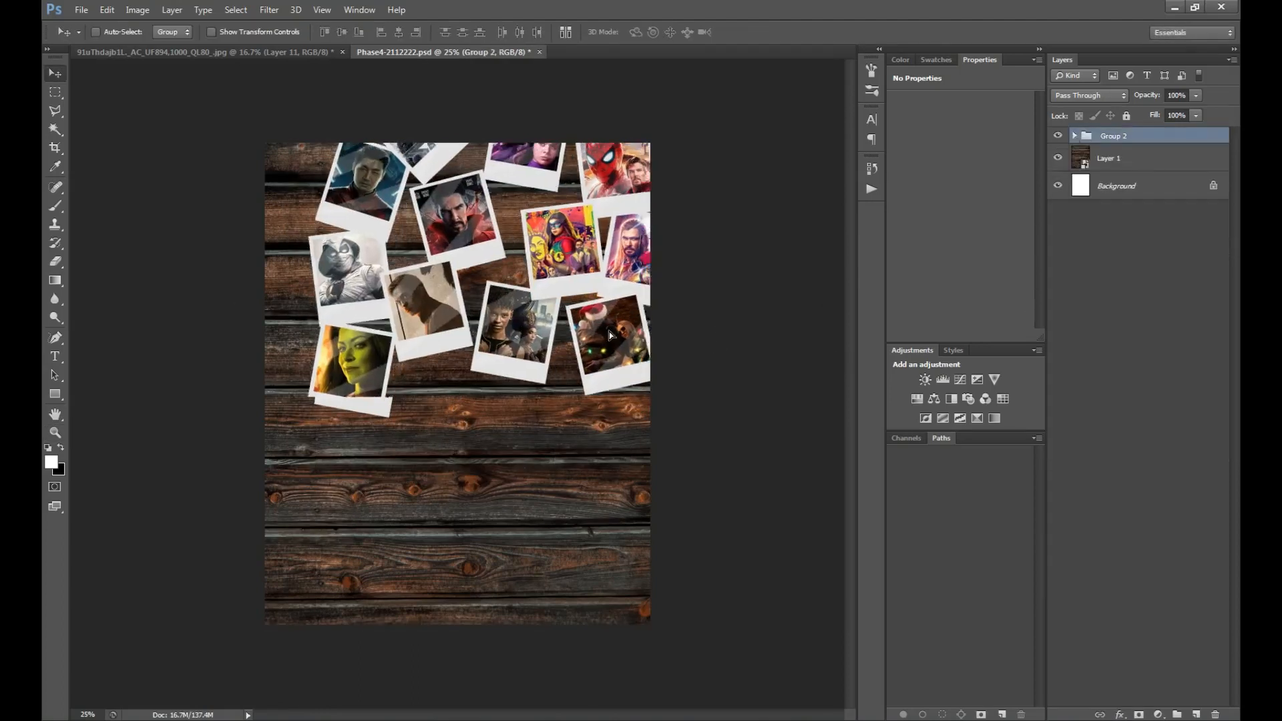
left_click_drag(609, 335, 653, 423)
Step: Duplicate Group 2, hide the original, and scale the copy down so all polaroids fit on the wood
key("ctrl+j")
left_click(1057, 152)
key("ctrl+t")
left_click_drag(781, 143, 761, 164)
key("Return")
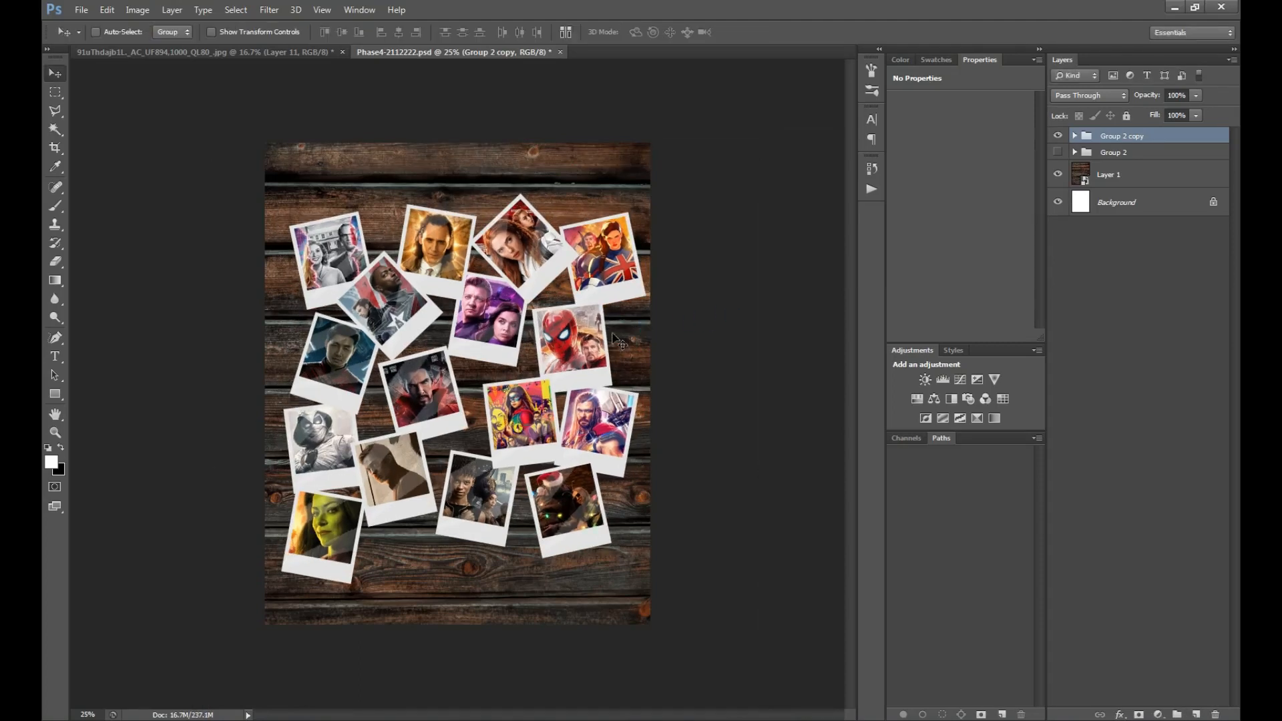
Step: Add a Multiply drop shadow to Group 2 copy with 75% opacity, a 138° angle and 2 px size, adjusting its distance
left_click(1176, 148)
double_click(1175, 140)
left_click(561, 329)
key("ctrl+plus")
key("ctrl+plus")
key("ctrl+plus")
key("ctrl+plus")
key("ctrl+plus")
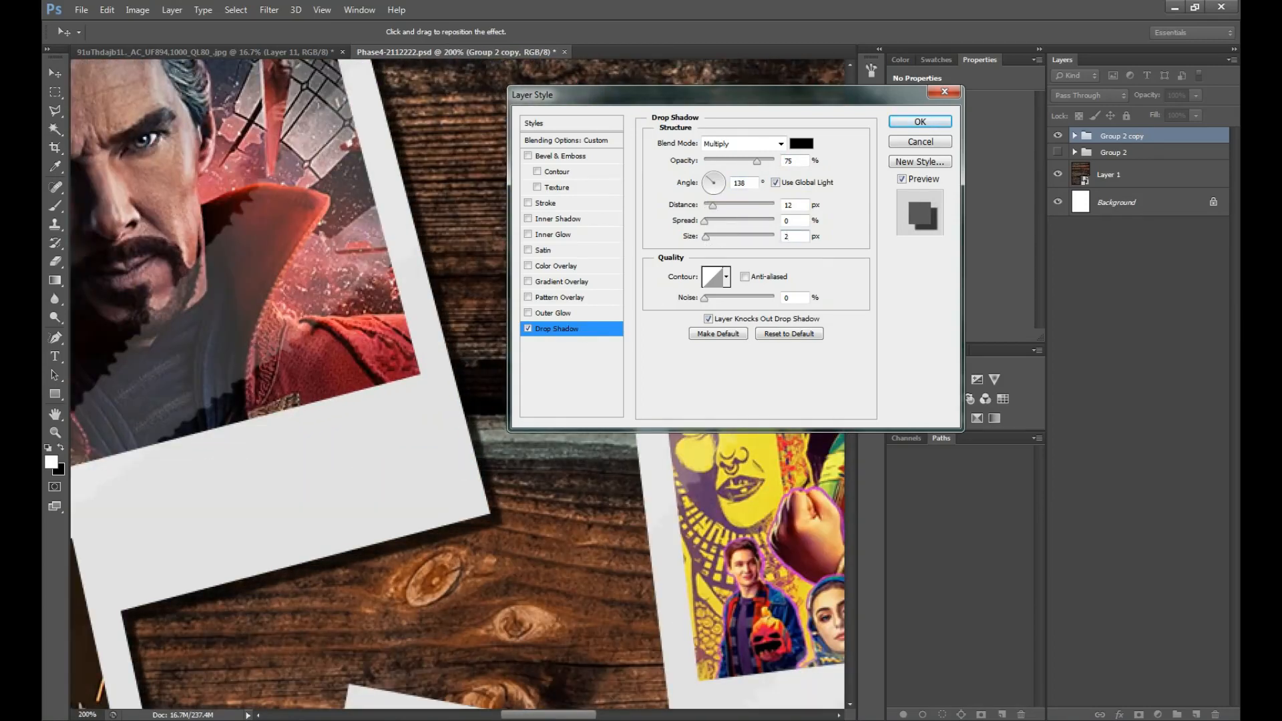
double_click(785, 205)
key("Return")
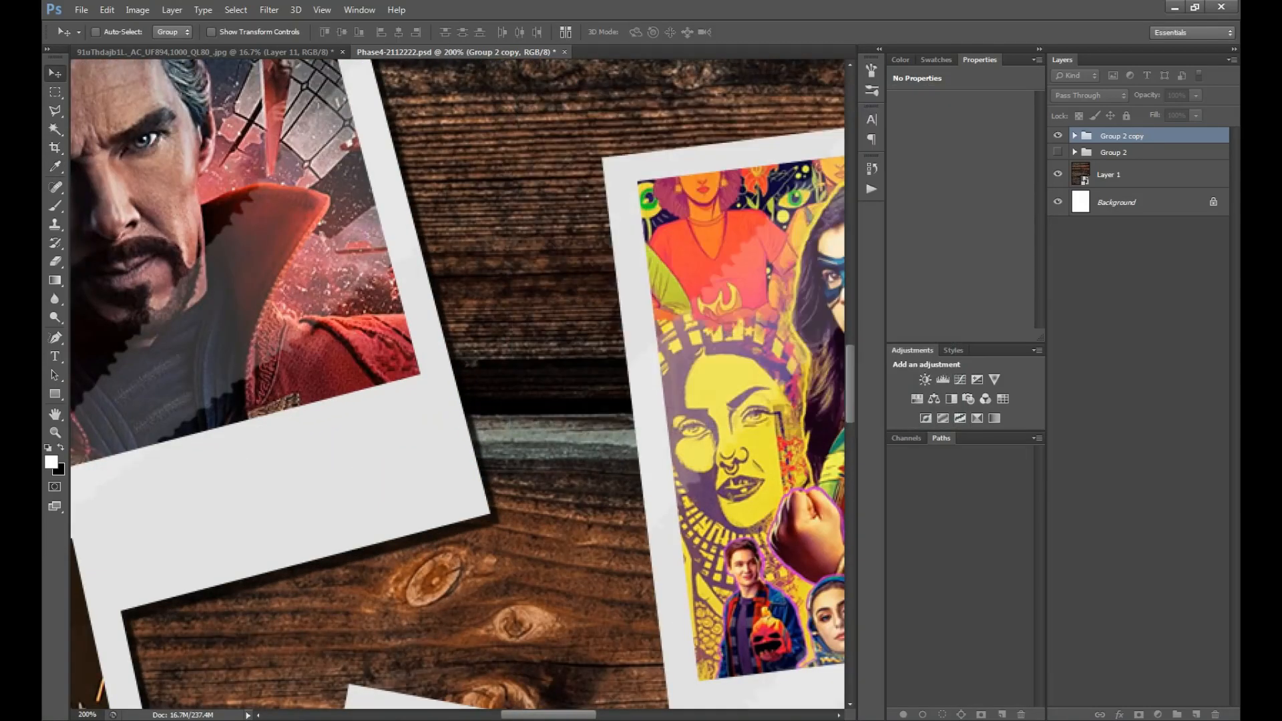
Step: Add a new layer above Group 2 copy and outline diagonal polygonal selection bands across the collage
key("ctrl+0")
key("z")
left_click(419, 381)
left_click(374, 378, "alt")
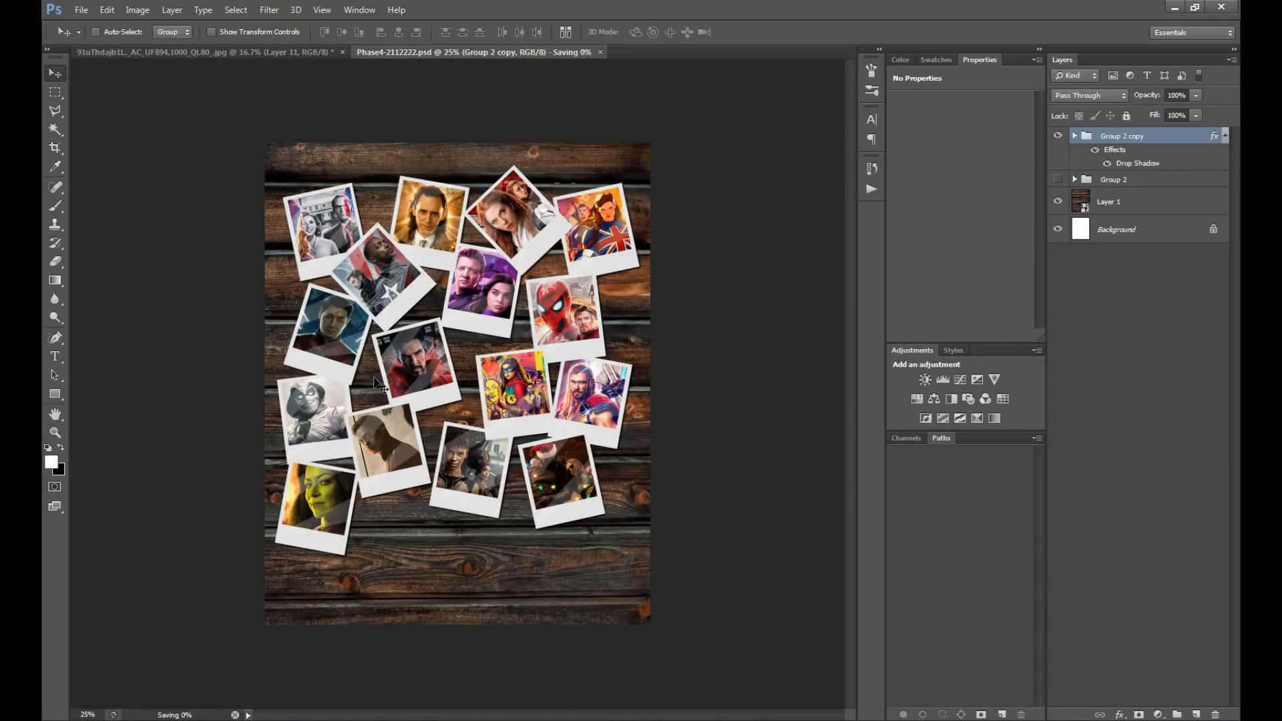
left_click(1197, 715)
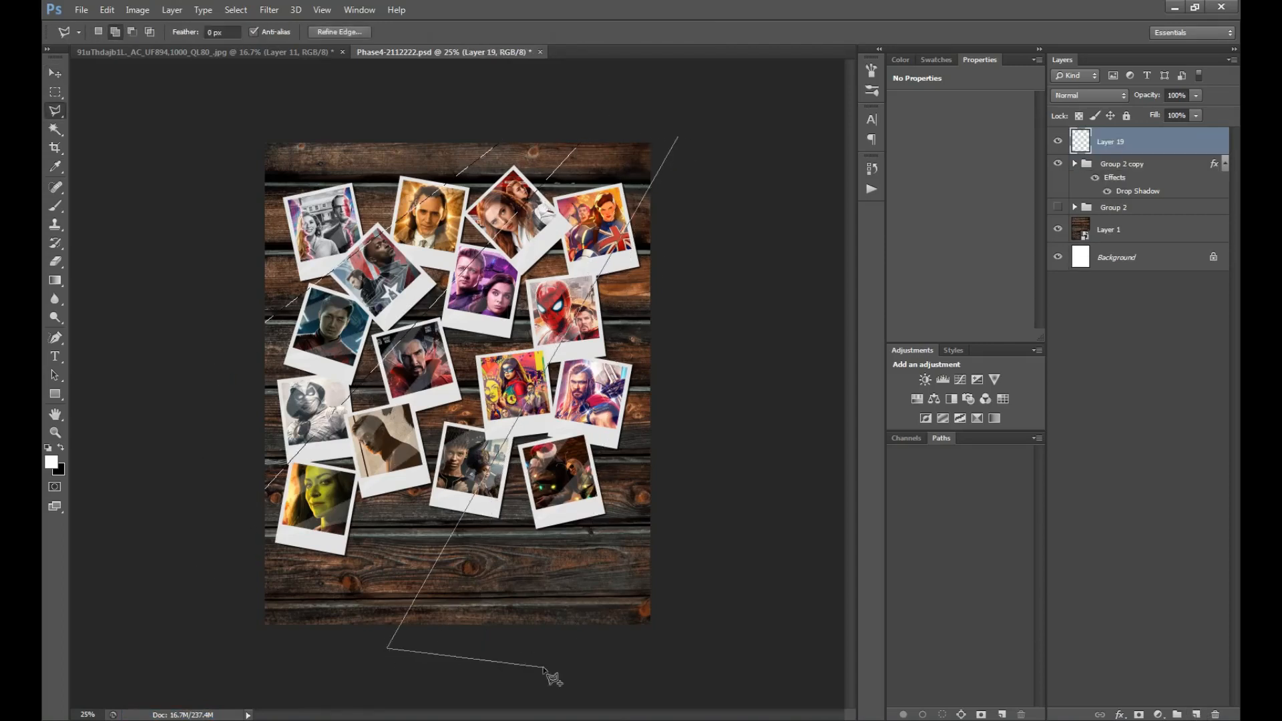
key("z")
left_click(644, 173, "alt")
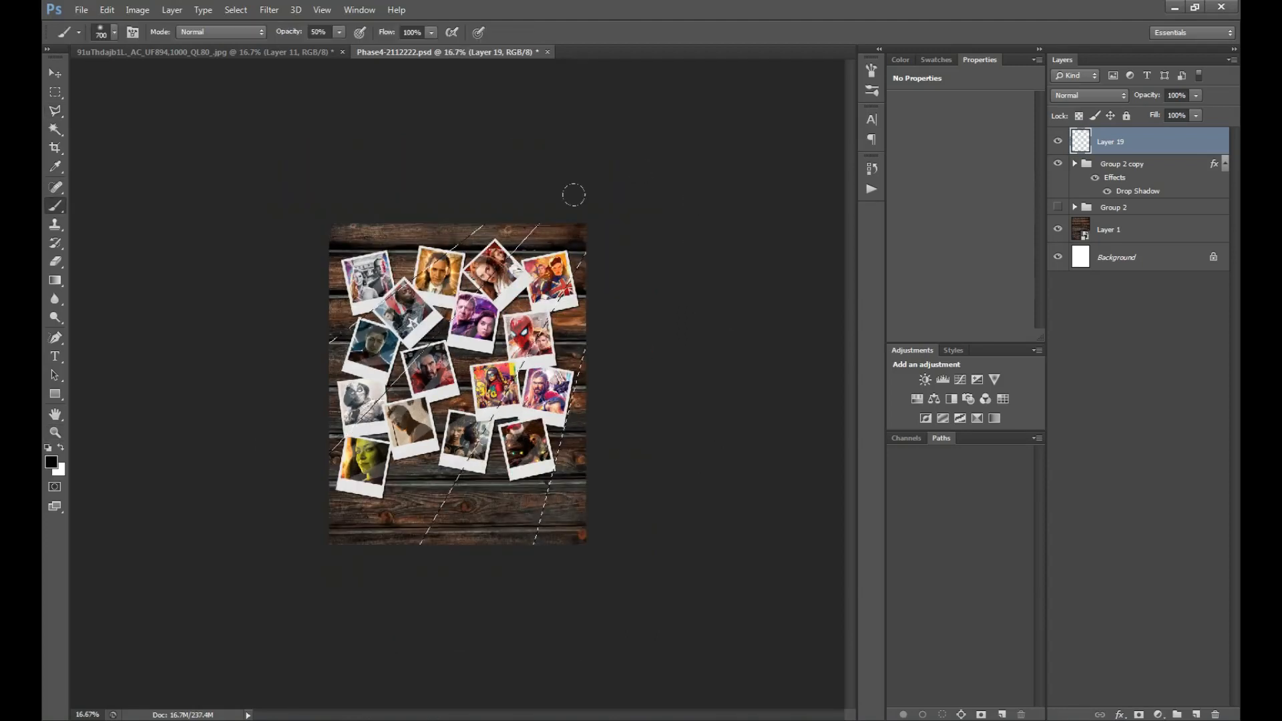
Step: Paint the diagonal selections black with a 3900 px brush at 50% opacity, and clear the selection
key("]")
key("]")
key("]")
key("]")
key("]")
key("]")
left_click_drag(421, 156, 374, 147)
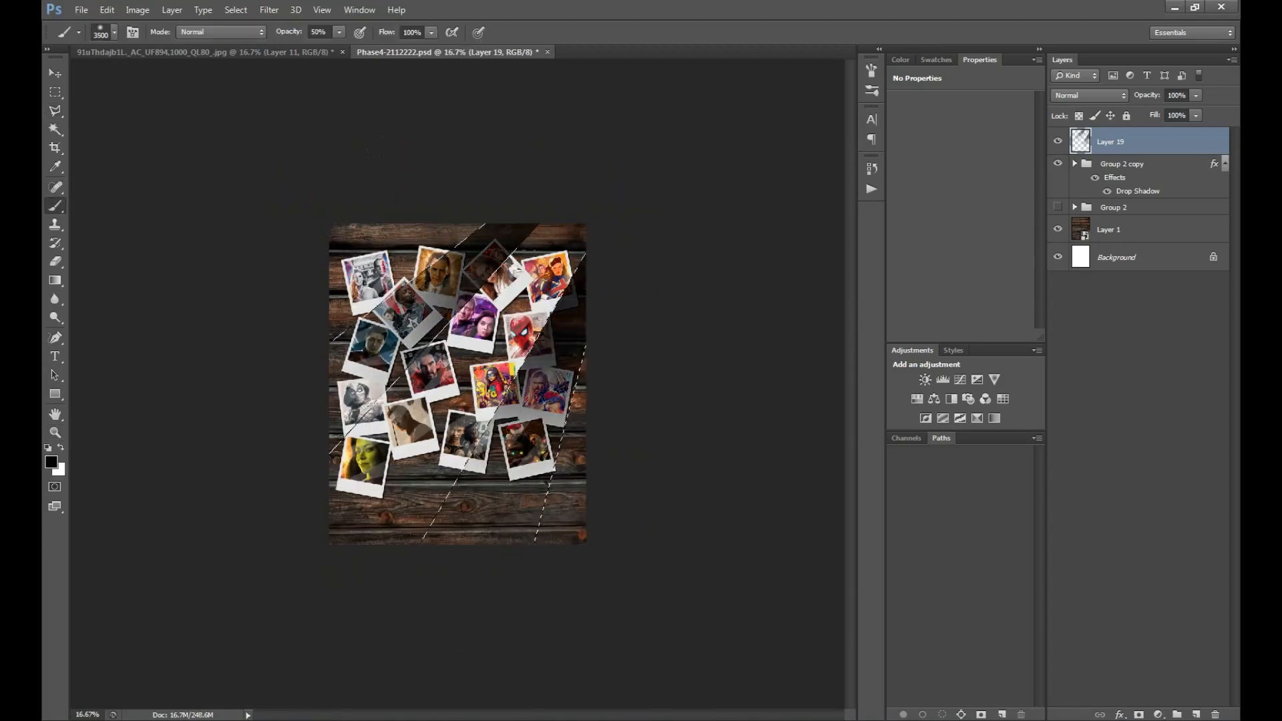
left_click(372, 141)
key("ctrl+d")
Step: Blur the diagonal shadows on Layer 19 and set the layer's opacity to 69%
key("z")
left_click(366, 137)
key("v")
left_click(269, 10)
left_click(467, 222)
left_click_drag(512, 106, 806, 145)
key("Return")
key("6")
key("9")
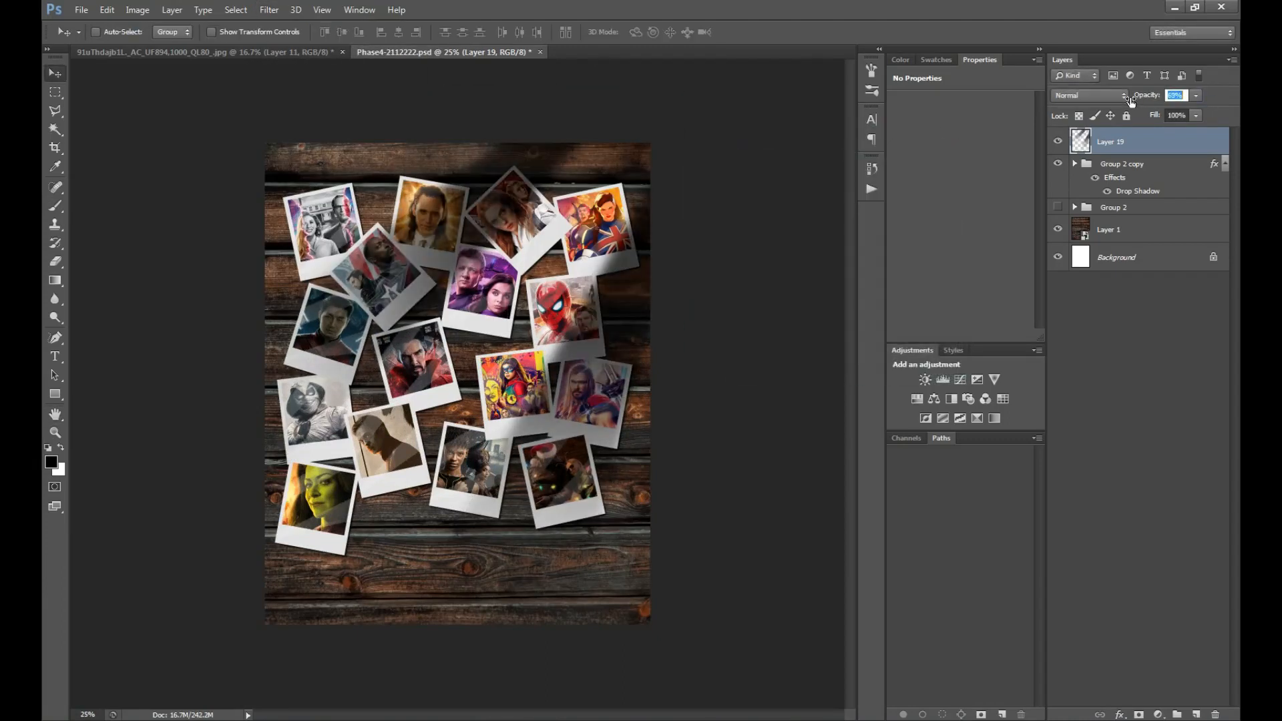
key("z")
left_click(519, 352)
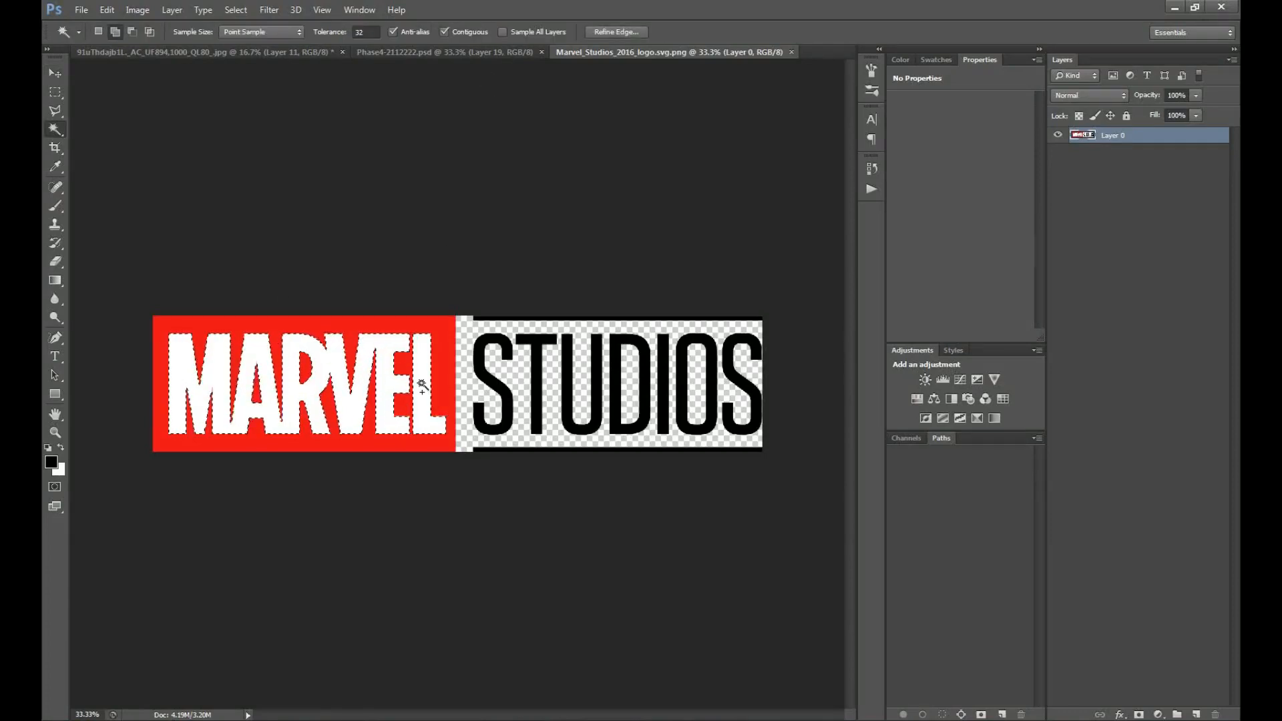
Step: Delete the white MARVEL lettering from the Marvel Studios logo and bring the logo into the collage
key("Delete")
key("ctrl+d")
key("v")
mouse_move(503, 171)
left_mouse_down()
mouse_move(472, 57)
mouse_move(499, 149)
left_mouse_up()
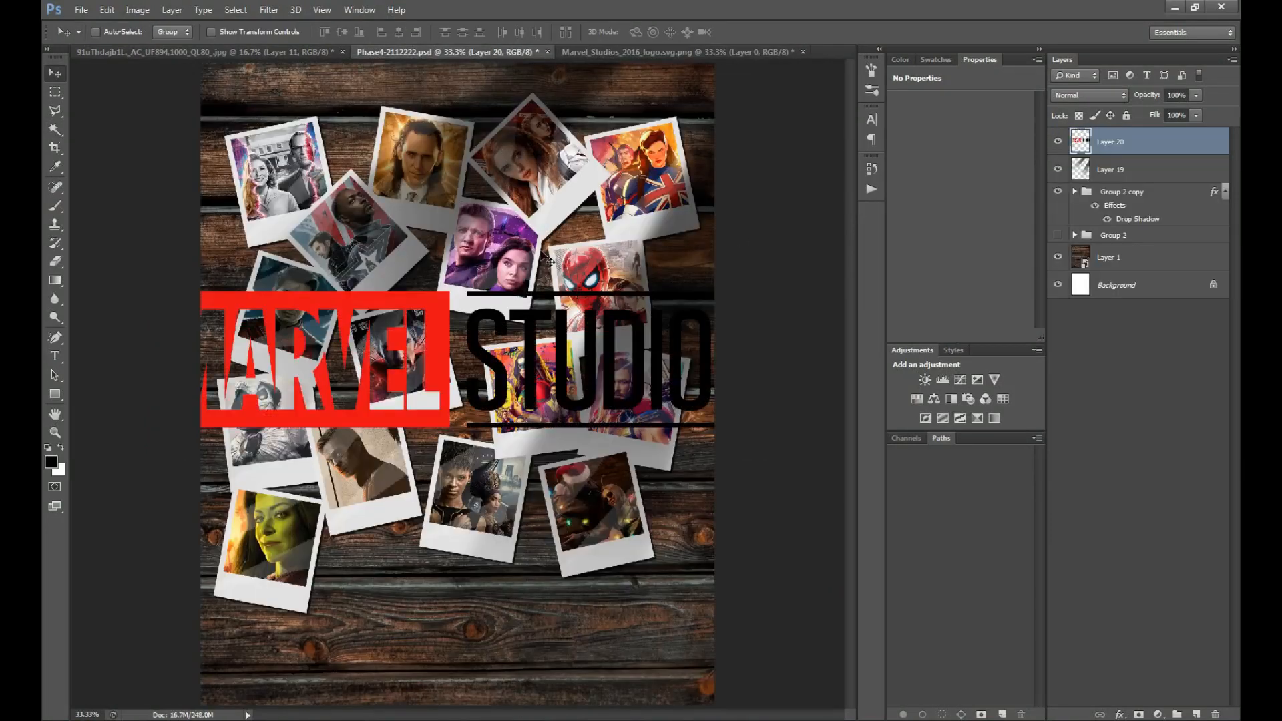
Step: Turn the Marvel Studios logo black with Hue/Saturation and hide the diagonal shadow layer, Layer 19
key("ctrl+u")
left_click_drag(493, 262, 375, 266)
left_click(653, 126)
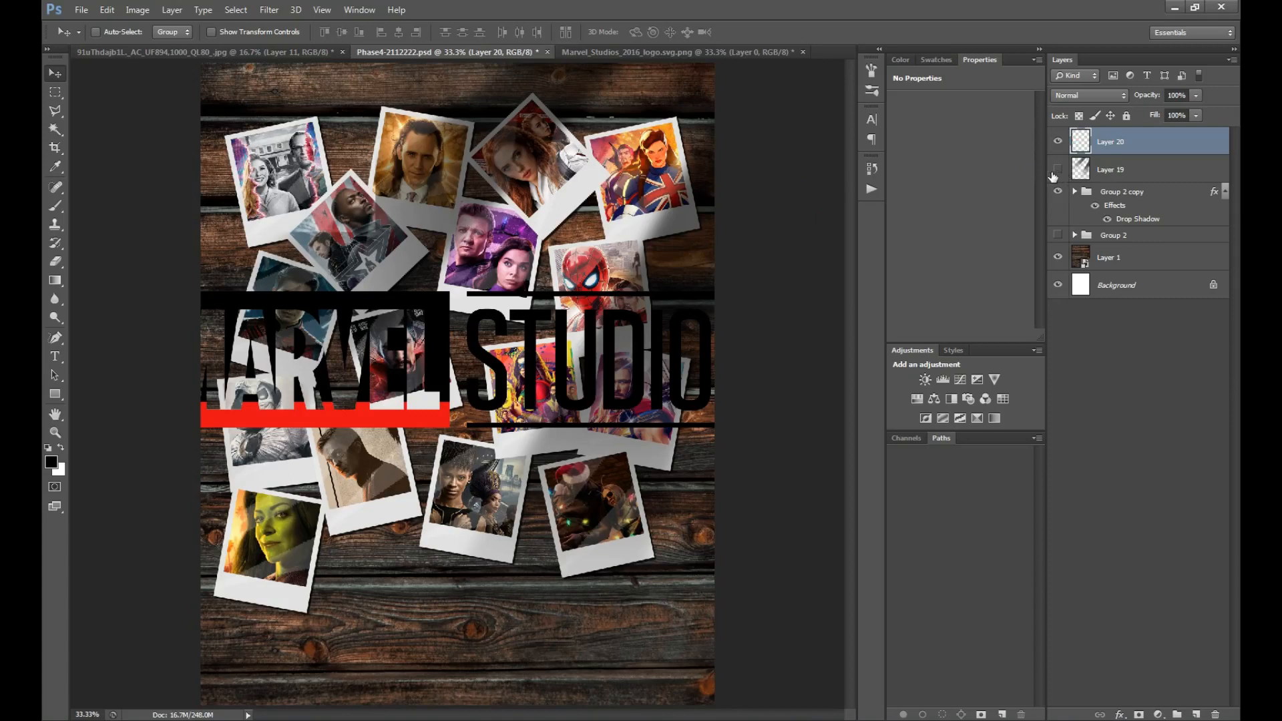
key("z")
key("ctrl+minus")
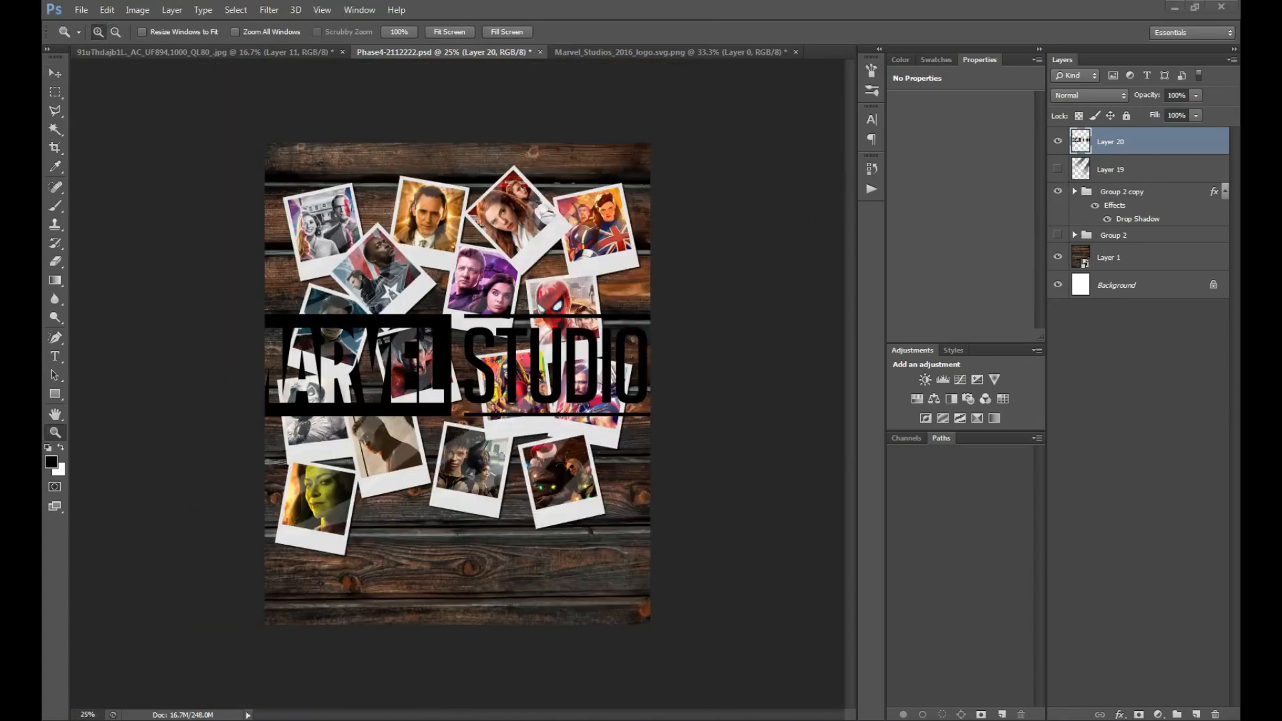
Step: Move the black Marvel Studios logo to the top of the canvas and distort it into a long diagonal slant
key("v")
left_click_drag(530, 391, 558, 145)
key("ctrl+t")
left_click_drag(496, 68, 343, 365)
key("Return")
key("z")
left_click(490, 236)
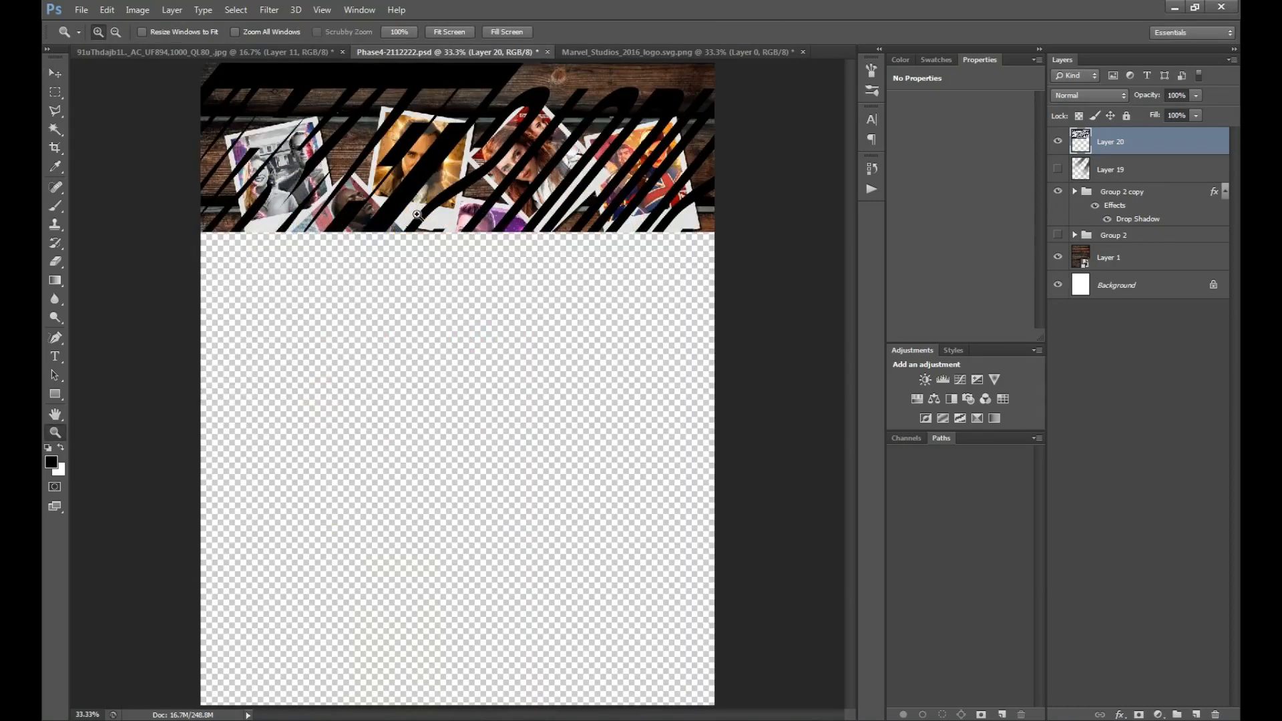
Step: Blur the slanted logo on Layer 20 to give it soft shadow edges
left_click(269, 10)
mouse_move(287, 157)
left_click(487, 235)
left_click_drag(774, 366, 795, 366)
key("Return")
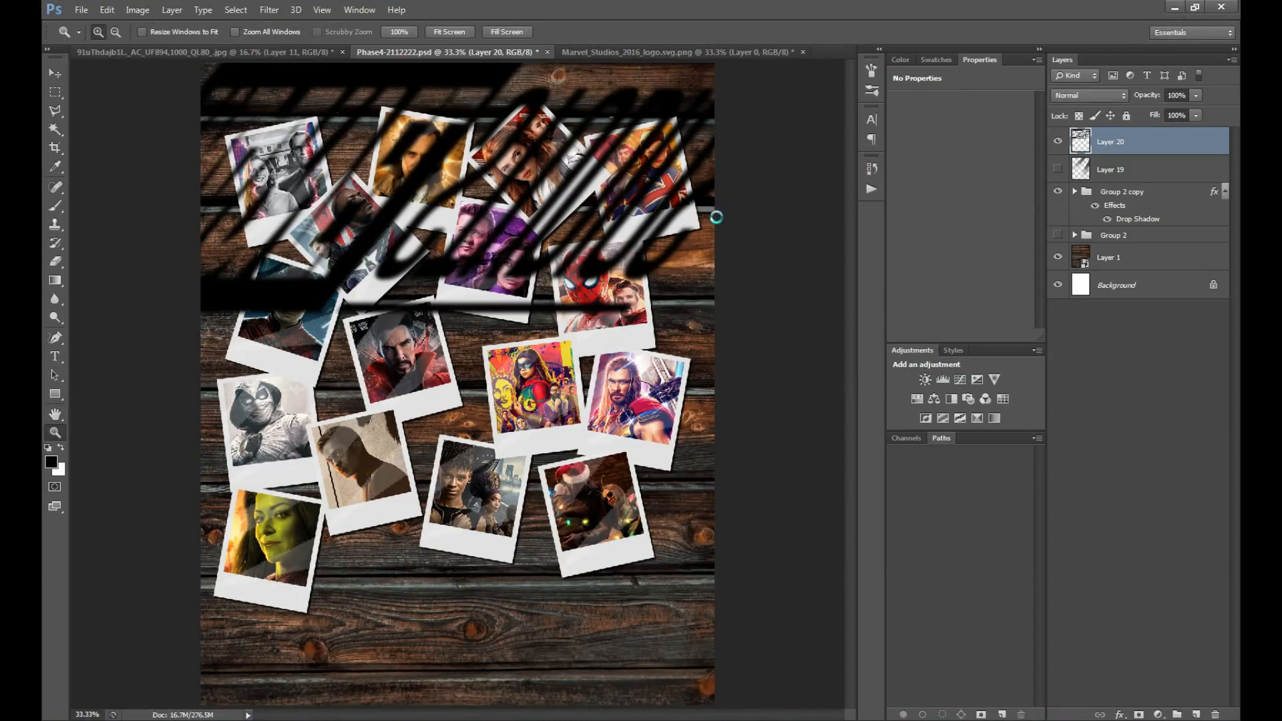
Step: Transform the blurred logo shadow so it stretches diagonally down over the polaroids
key("ctrl+minus")
key("ctrl+t")
left_click_drag(706, 234, 801, 228)
key("ctrl+t")
left_click_drag(434, 335, 380, 498)
left_click_drag(477, 401, 530, 400)
key("Return")
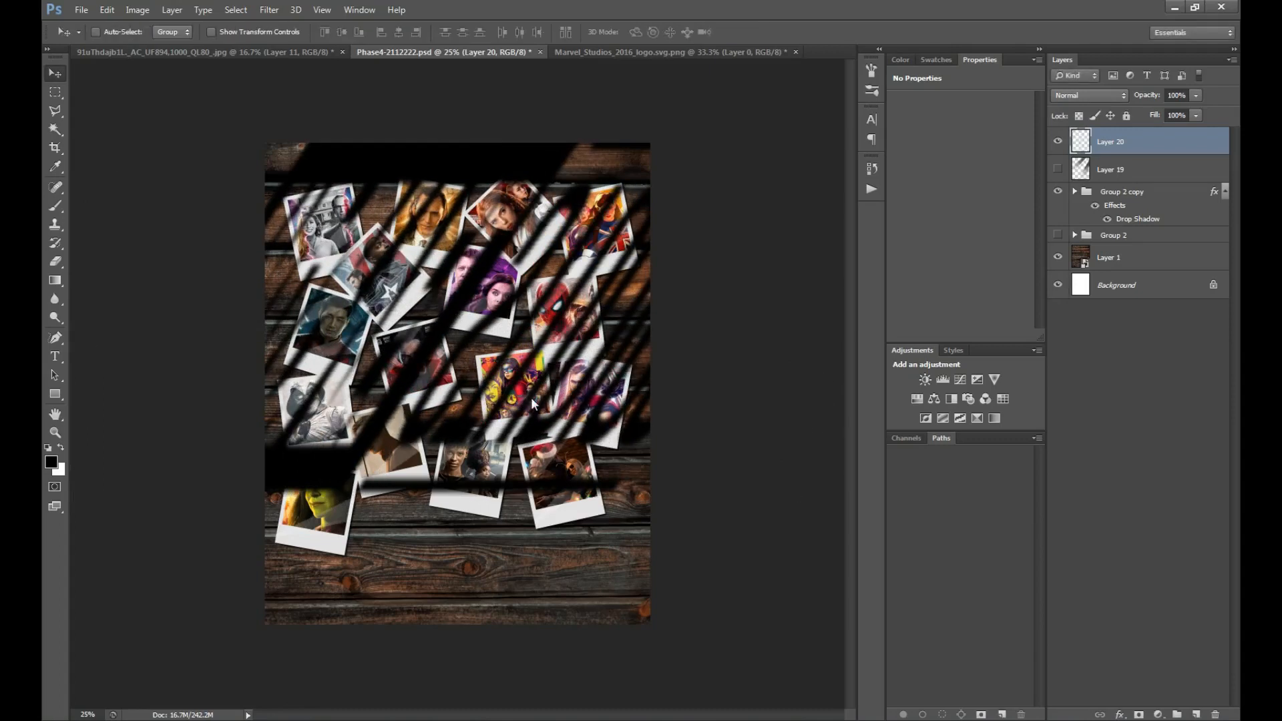
Step: Add a layer mask to Layer 20, fade its lower-left part with a diagonal gradient, and set the layer opacity to 63%
key("z")
left_click(384, 288)
left_click(1138, 713)
key("g")
left_click_drag(308, 520, 494, 241)
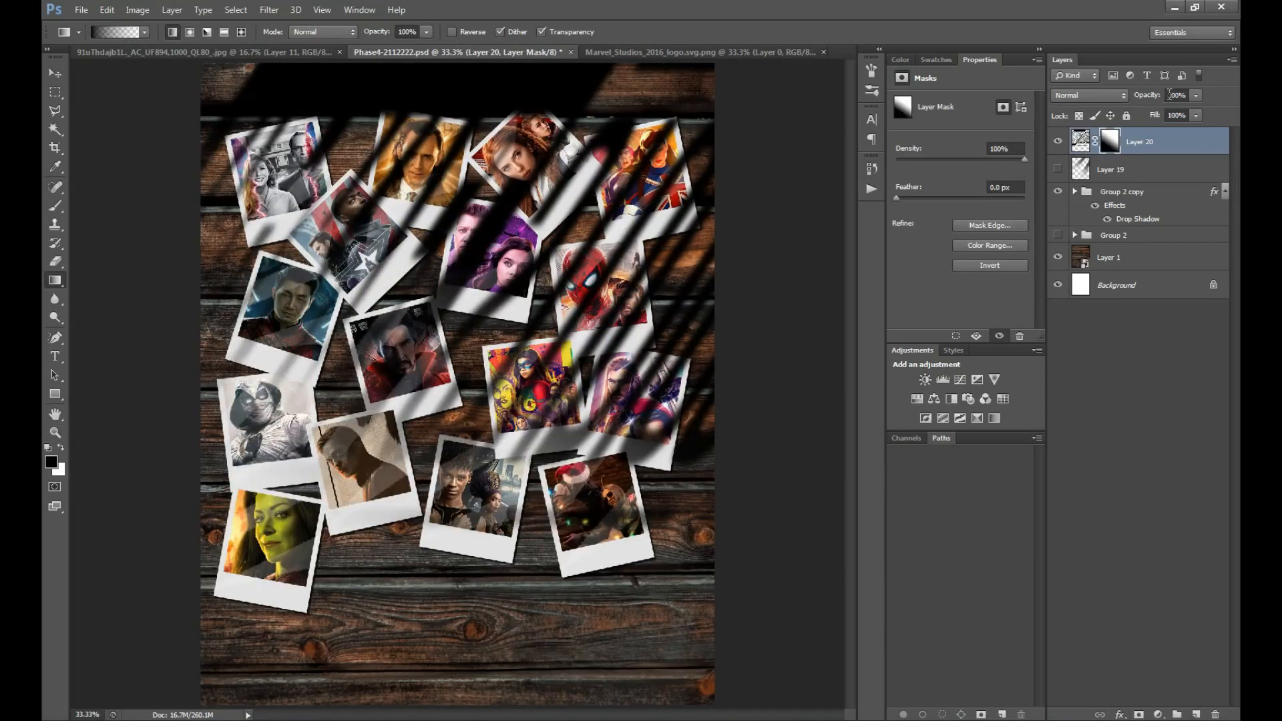
left_click_drag(1154, 95, 1130, 101)
key("ctrl+minus")
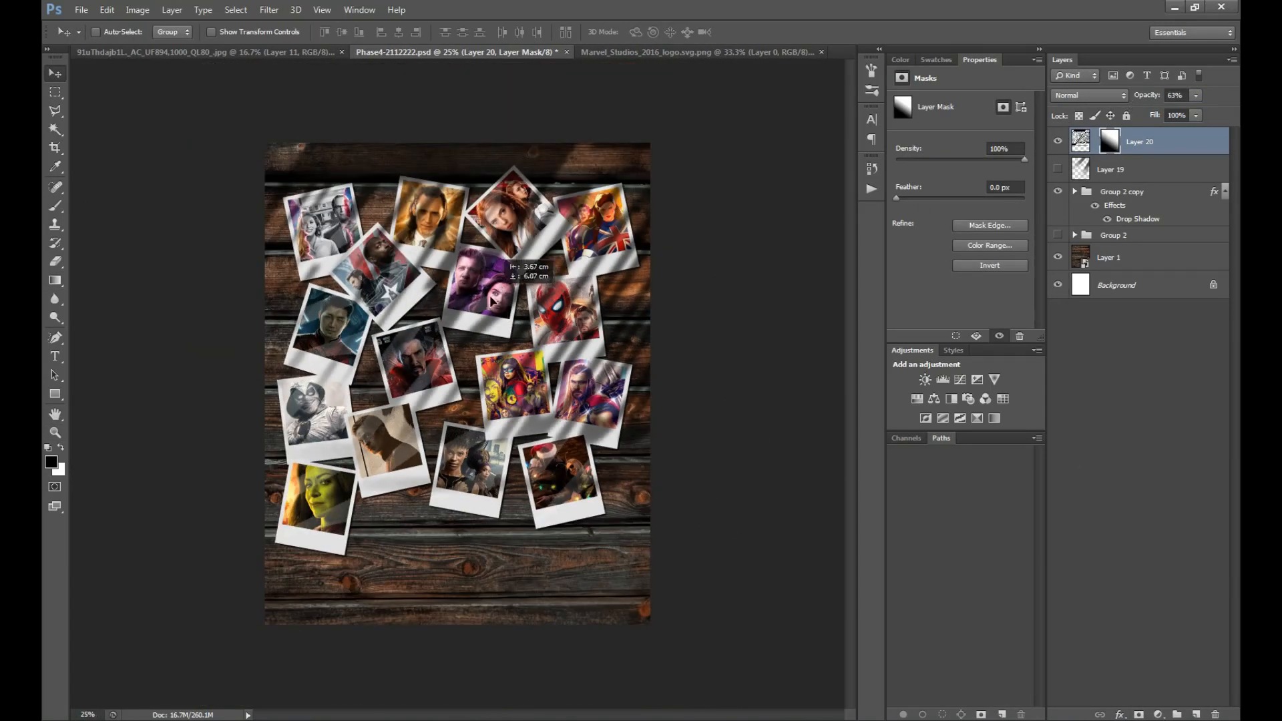
Step: Reposition the faded logo shadow over the polaroids with Free Transform
key("ctrl+t")
key("Return")
key("z")
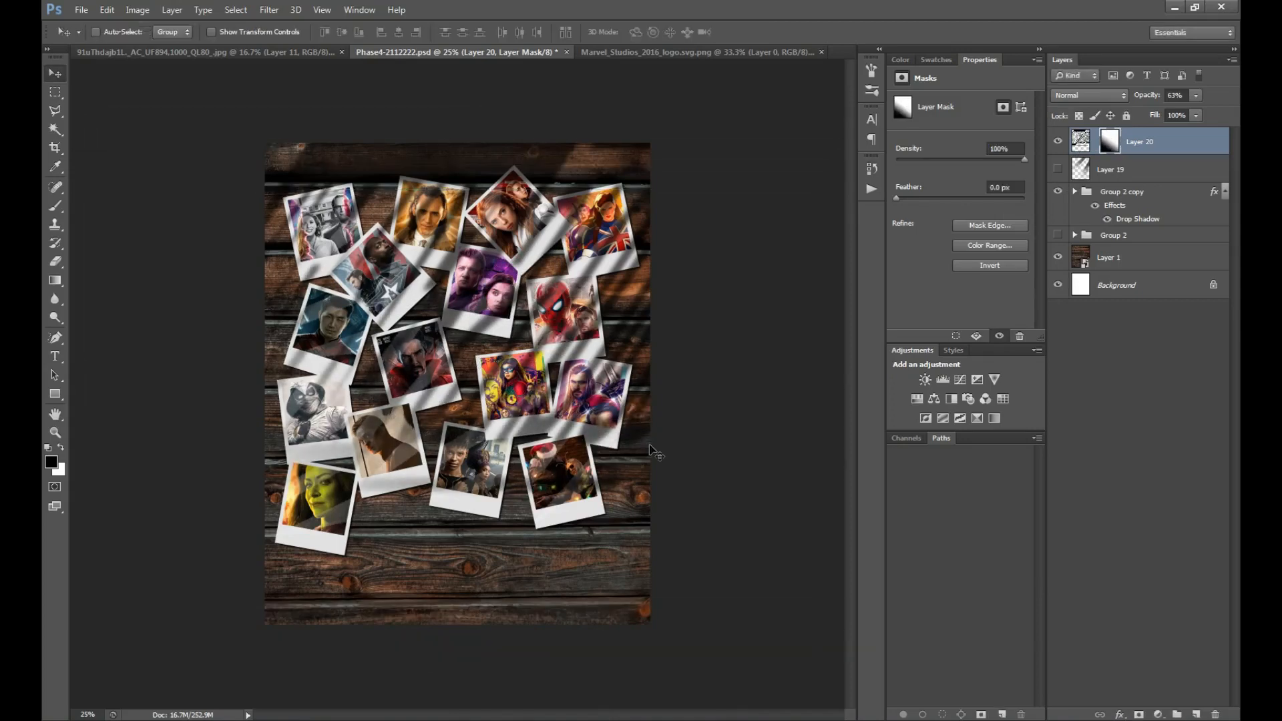
left_click(419, 313)
key("ctrl+0")
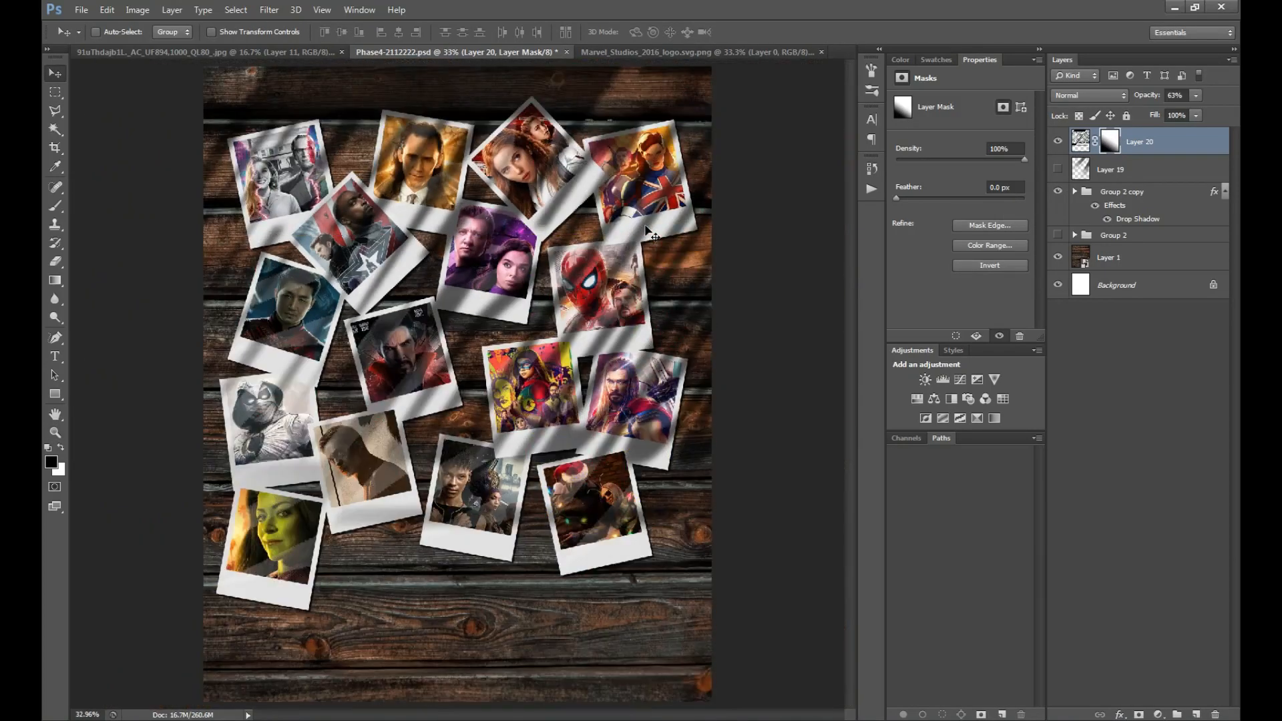
Step: Add the text WandaVision on the wood below the polaroids and try different fonts on it
left_click(428, 641)
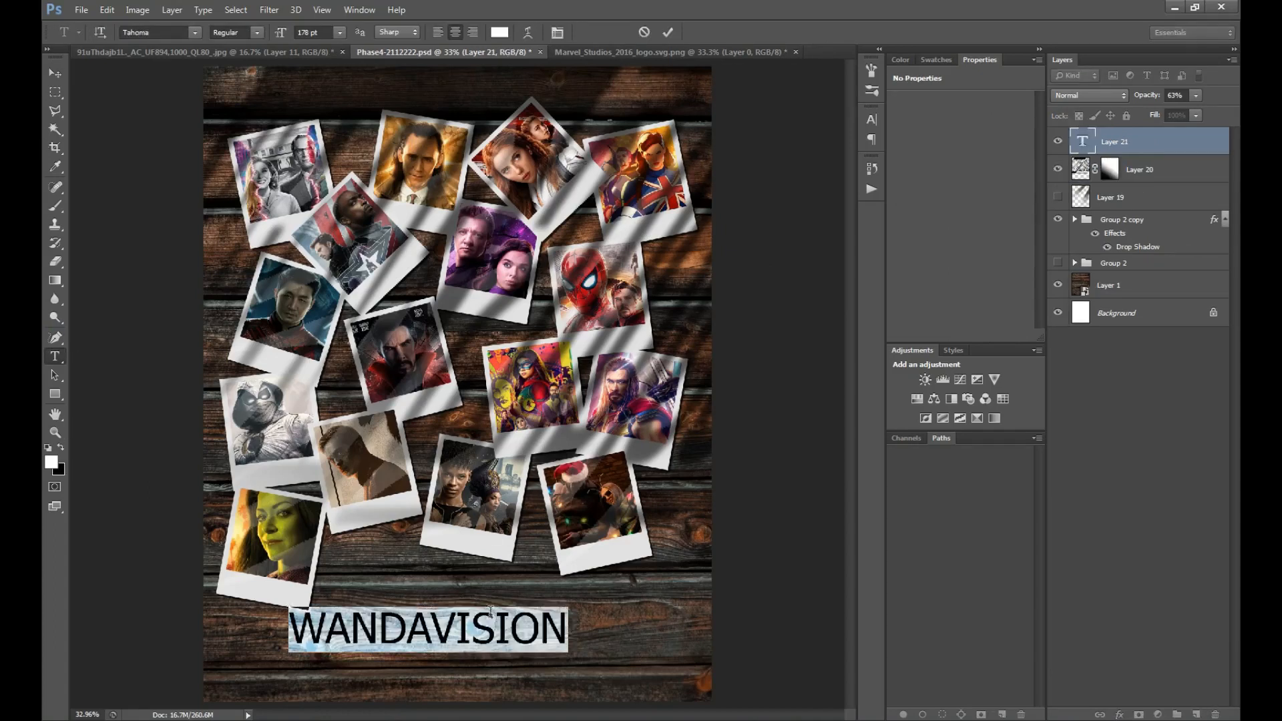
left_click(871, 119)
left_click(781, 126)
left_click(756, 126)
scroll(756, 125, "down", 5)
scroll(755, 123, "up", 2)
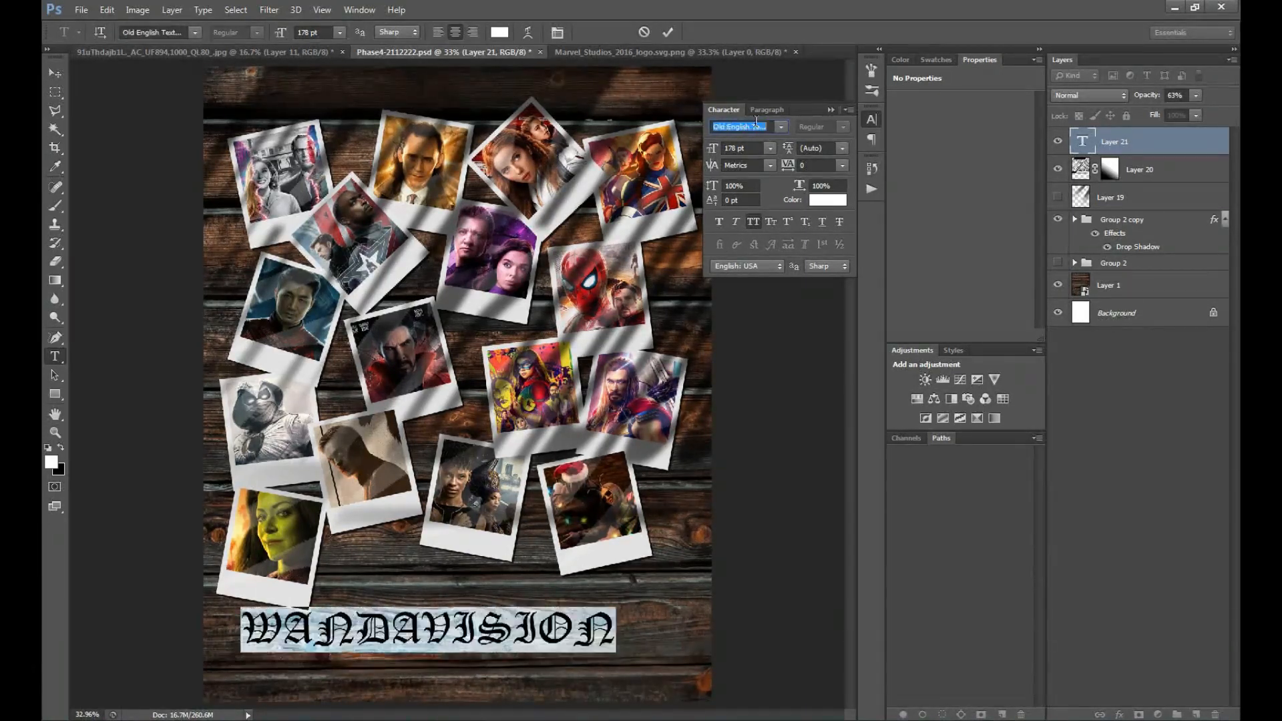
scroll(755, 125, "up", 5)
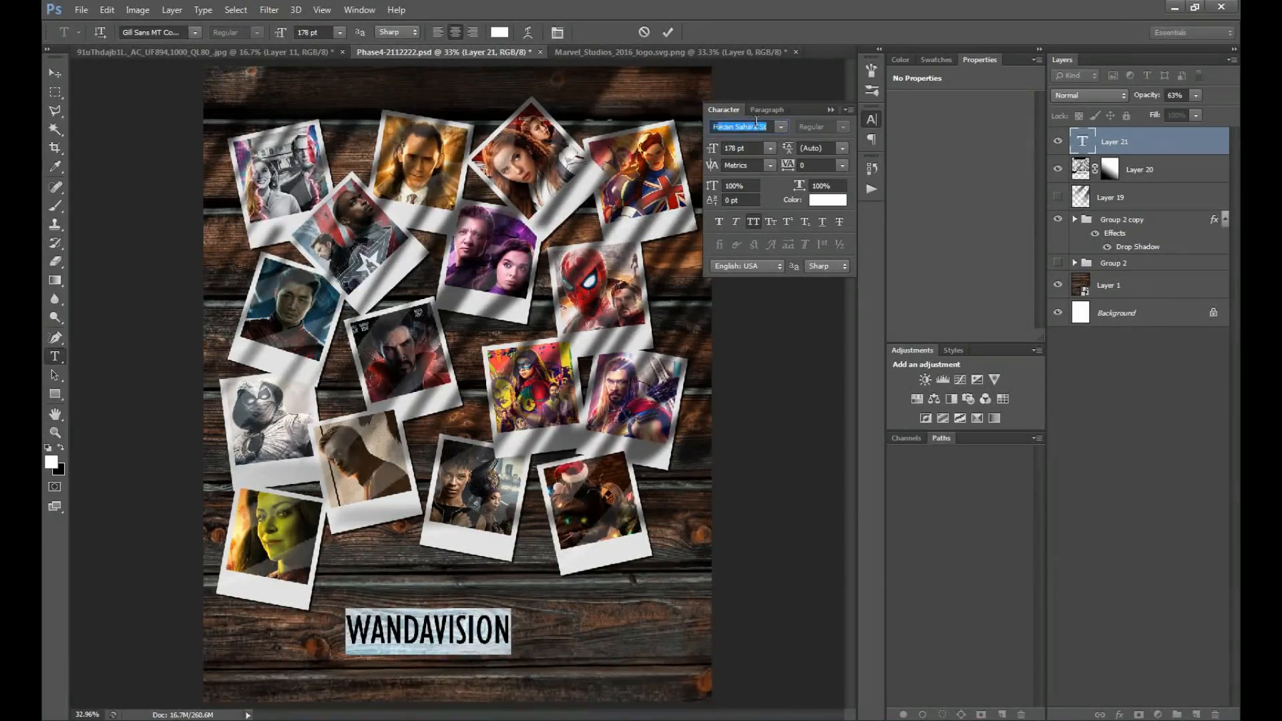
scroll(755, 125, "up", 3)
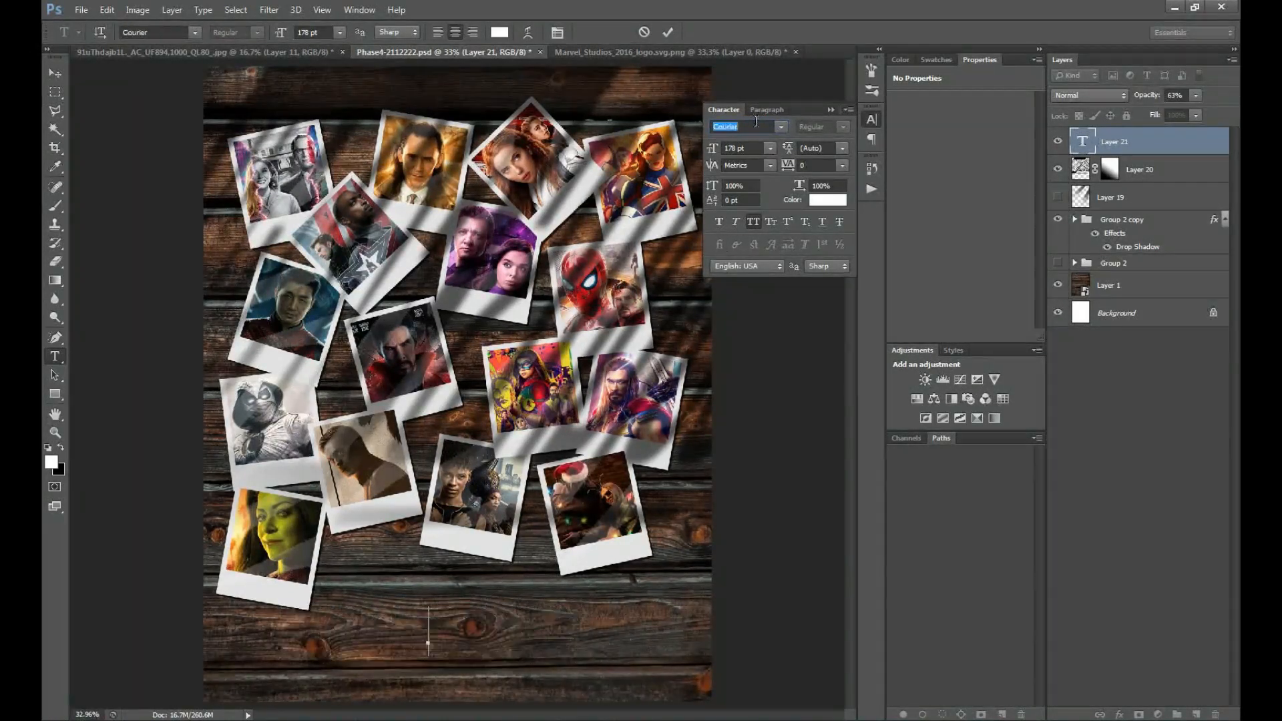
scroll(756, 123, "down", 2)
Step: Set the WandaVision text in the Better Yesterday font at 287 pt and colour it black
left_click(780, 127)
scroll(868, 240, "down", 3)
left_click(914, 364)
left_click(54, 73)
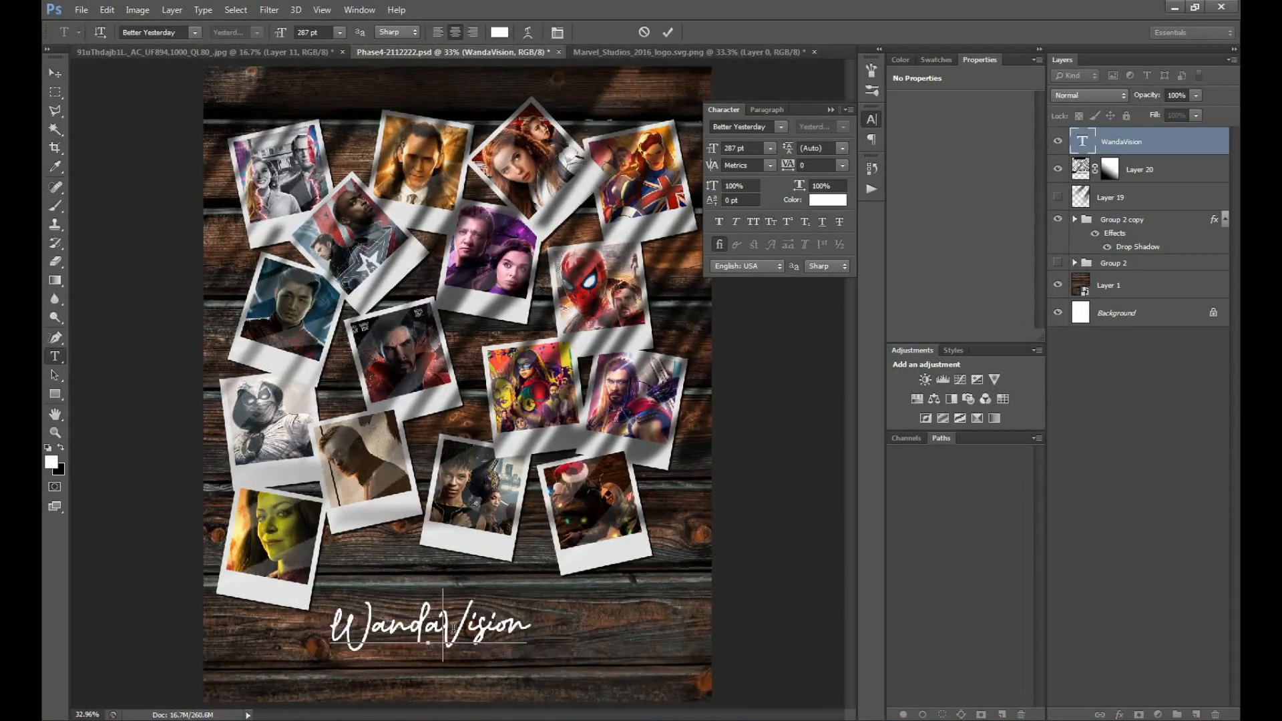
left_click(827, 199)
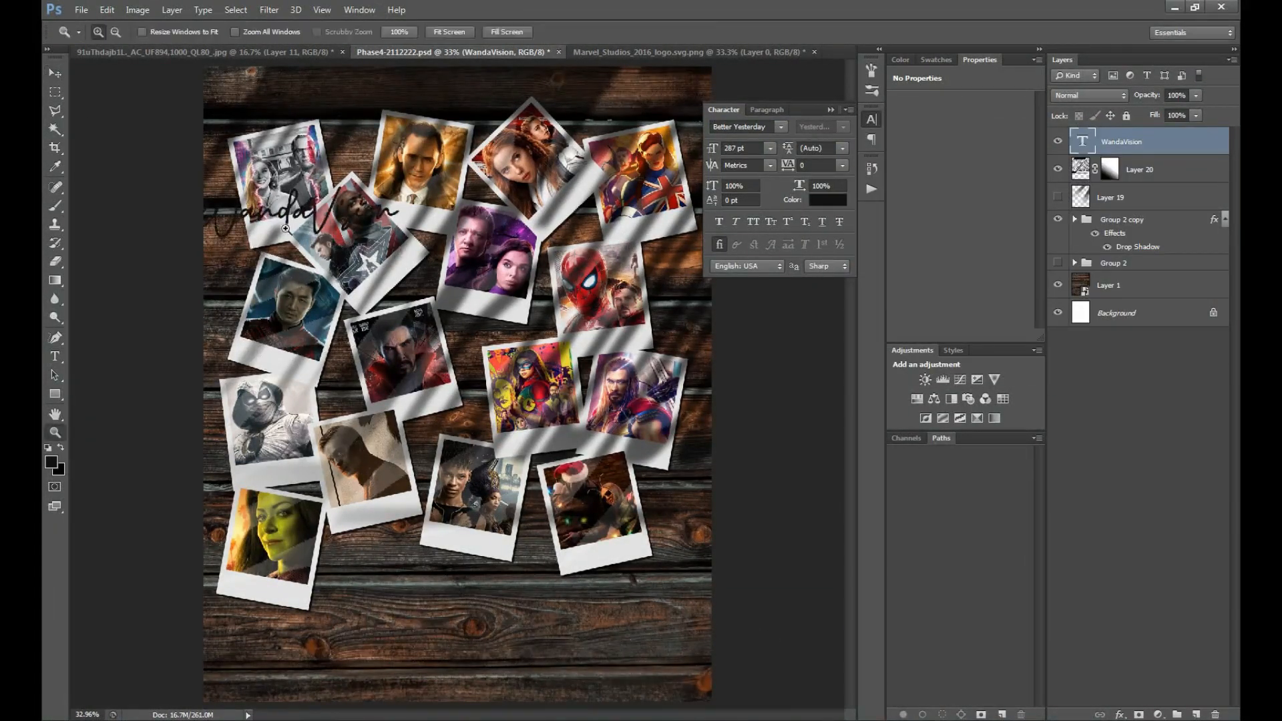
Step: Move the WandaVision text layer into the pics group, clipped between Layer 2 and Group 1
left_click(285, 229)
left_click(285, 229)
left_click(285, 228)
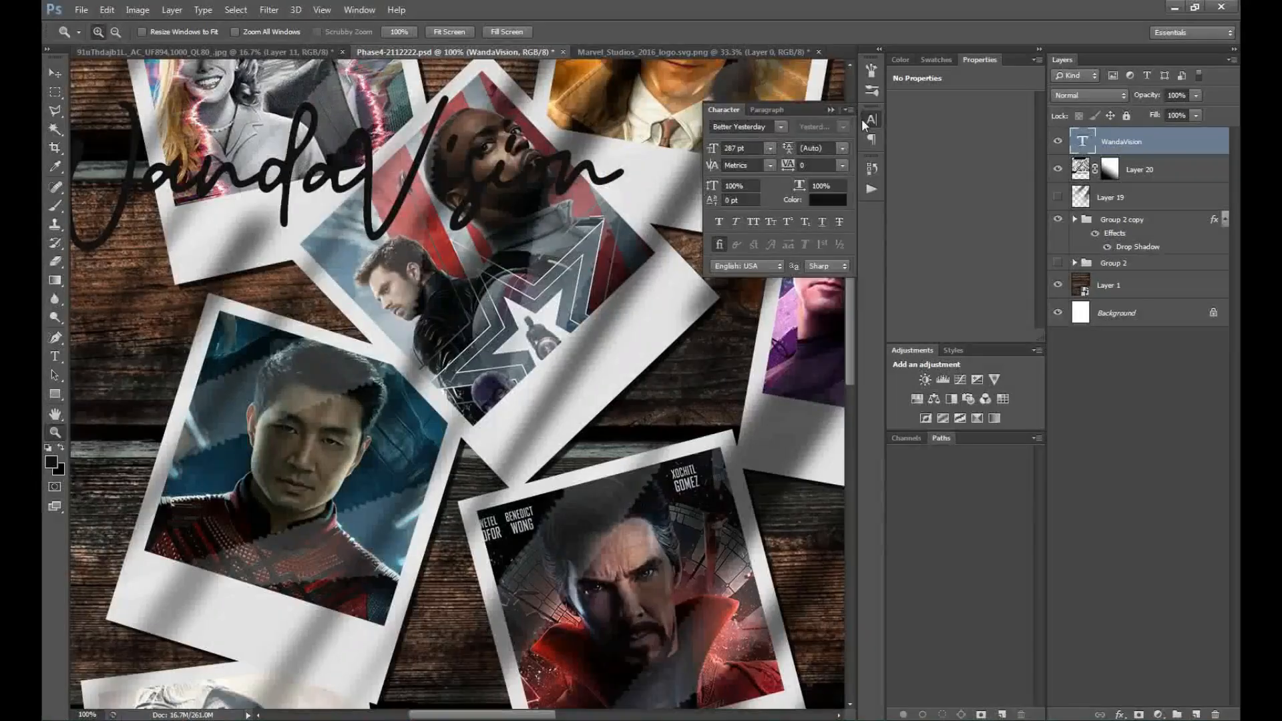
left_click(871, 120)
key("v")
left_click_drag(600, 167, 619, 186)
left_click(1074, 219)
left_click_drag(1169, 151, 1128, 504)
left_click(1086, 482)
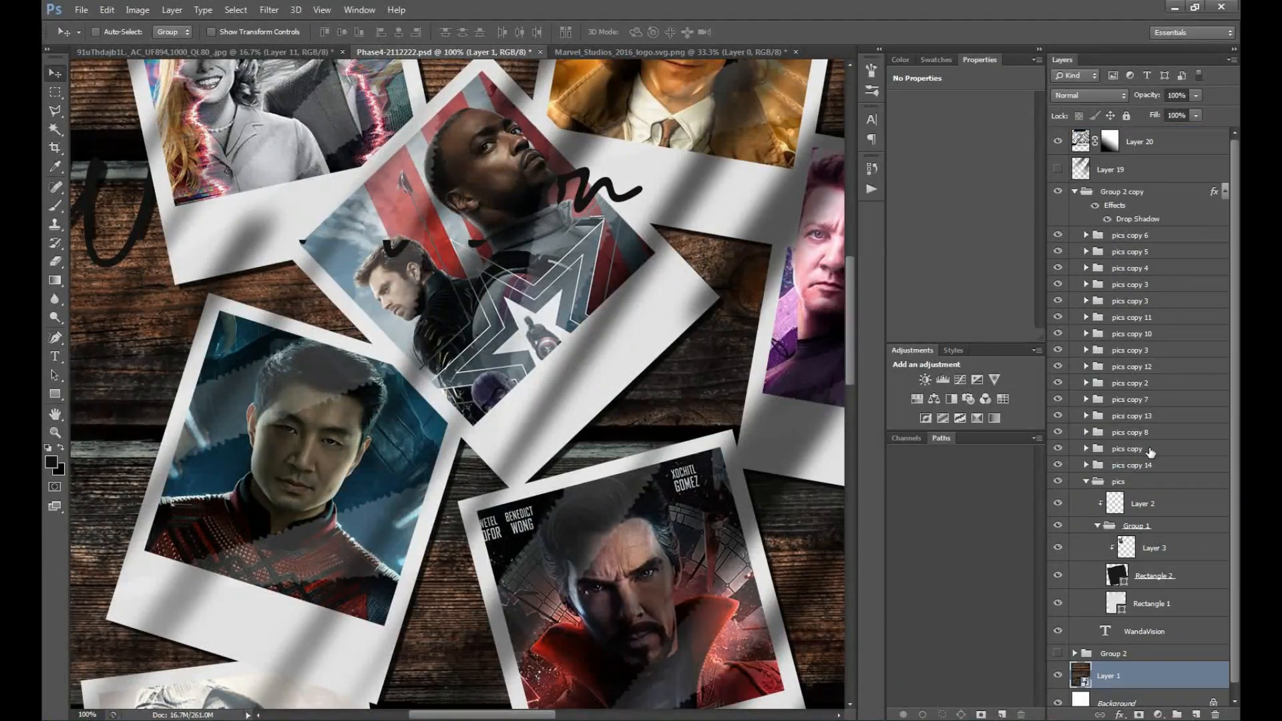
left_click_drag(1143, 631, 1168, 508)
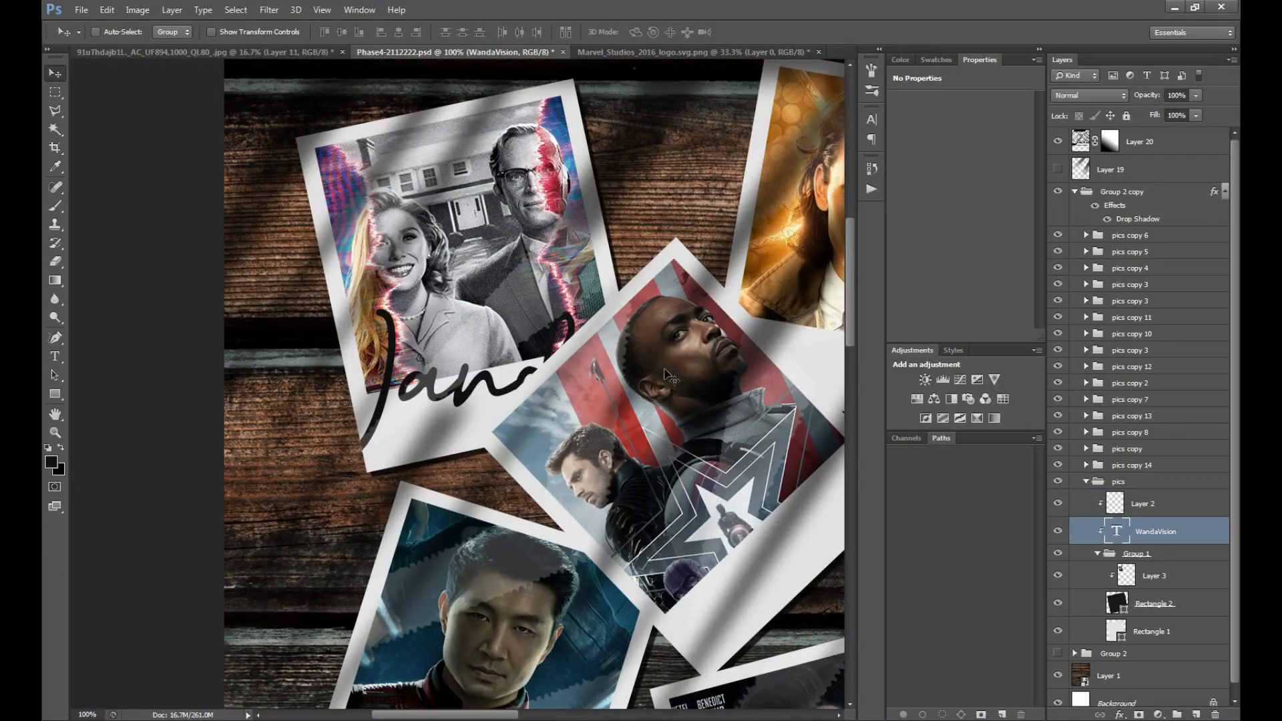
Step: Scale the WandaVision caption to about 37% and tilt it to fit the white bottom margin of its polaroid
key("ctrl+t")
left_click_drag(582, 505, 514, 408)
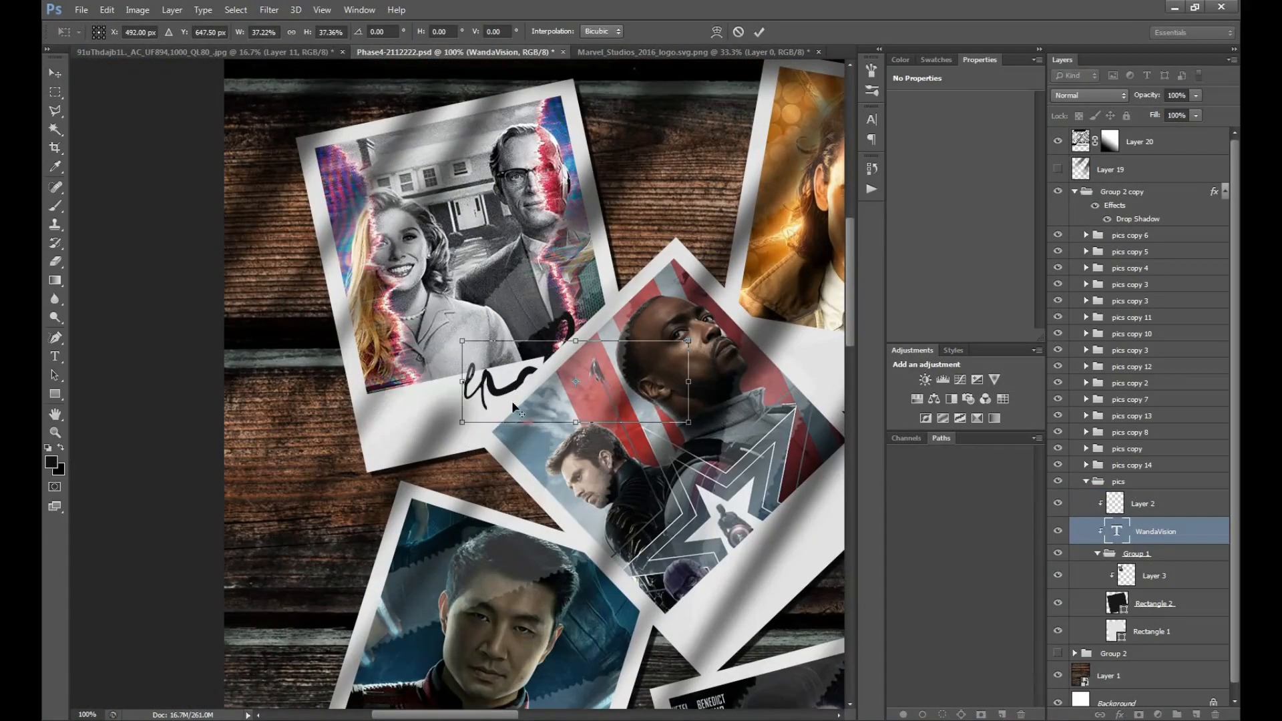
left_click_drag(654, 521, 681, 494)
key("Return")
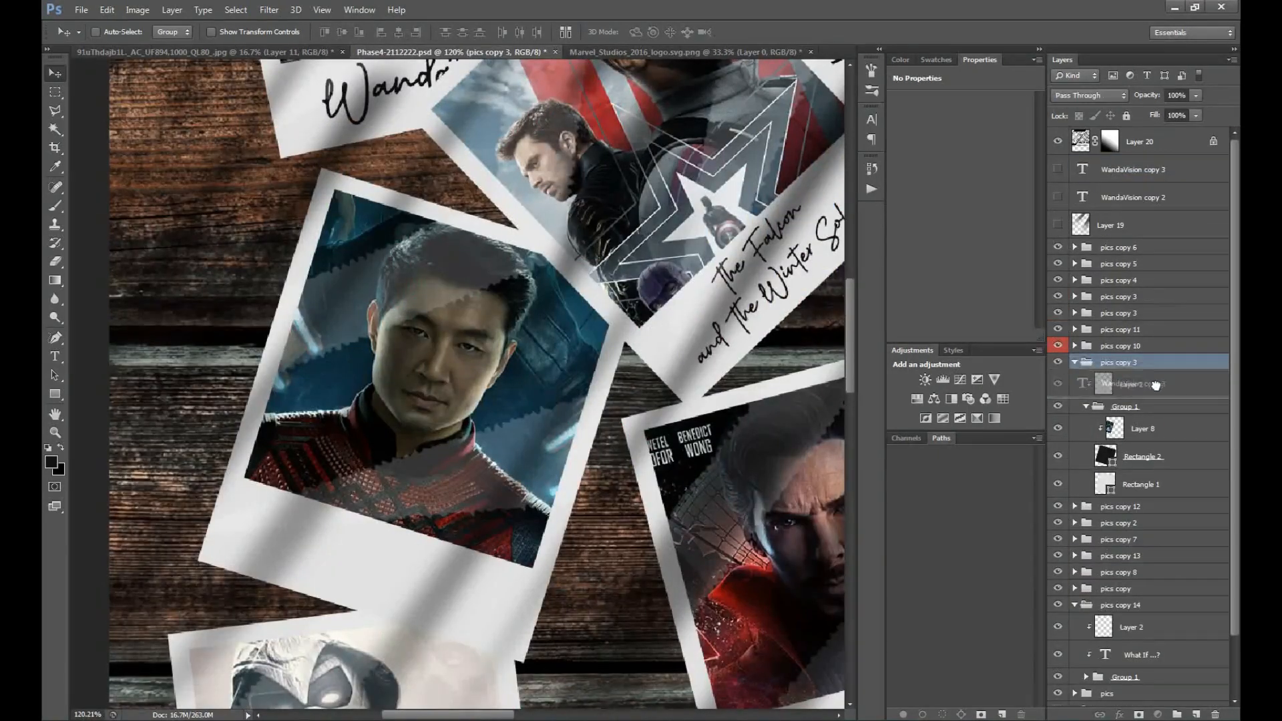
Step: Caption the Shang-Chi polaroid "Shang Chi", rotate the text to follow the frame, and collapse its group
left_click_drag(460, 337, 470, 347)
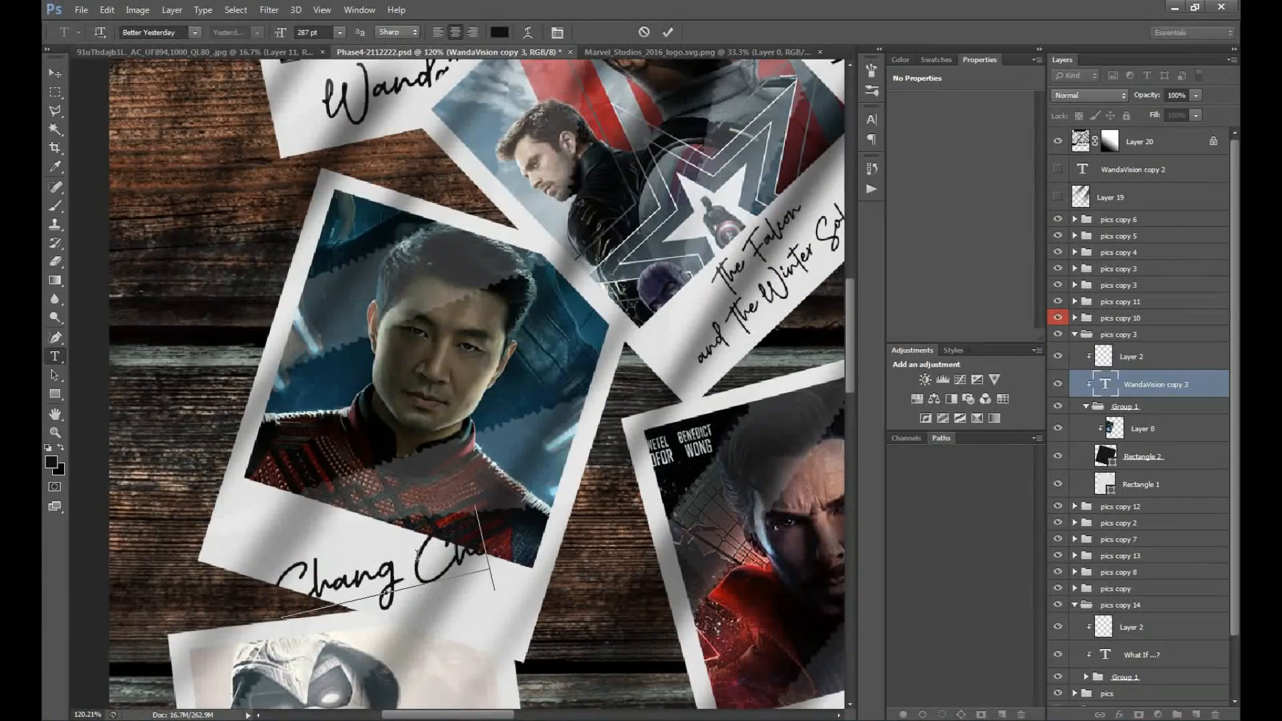
key("ctrl+Return")
key("v")
key("ctrl+t")
left_click_drag(509, 549, 512, 671)
key("Return")
left_click_drag(472, 615, 137, 389)
left_click(1074, 334)
Step: Duplicate the hidden caption text into the Doctor Strange polaroid's group, show it, and place it on the bottom margin
left_click(601, 347, "ctrl")
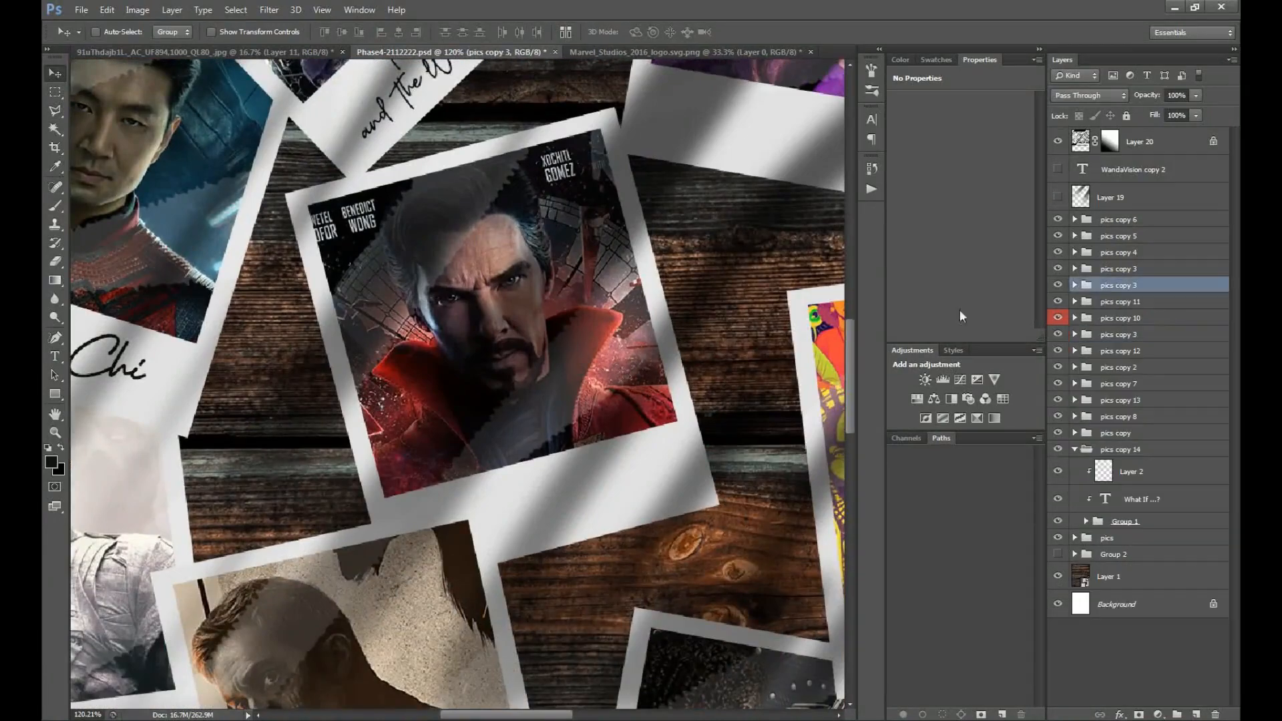
left_click(1074, 285)
left_click(1144, 169)
key("ctrl+j")
left_click_drag(1144, 169, 1135, 348)
left_click(1057, 335)
left_click_drag(522, 343, 593, 527)
Step: Change the Doctor Strange caption to "Multiverse of Madness" and rotate it to match the polaroid's tilt
key("t")
double_click(576, 475)
type("Multiverse of Madness")
key("ctrl+Return")
key("v")
key("ctrl+t")
left_click_drag(720, 554, 216, 477)
key("Return")
left_click(1075, 286)
Step: Duplicate the spare caption text into the Ms Marvel polaroid's group and place it on the bottom margin
left_click(1074, 269)
left_click(1155, 169)
key("ctrl+j")
left_click_drag(1174, 200, 1168, 327)
left_click_drag(335, 258, 556, 567)
Step: Change the caption to "Ms Marvel", rotate it to match the polaroid, and collapse the group
key("t")
left_click(556, 572)
type("Ms Ma")
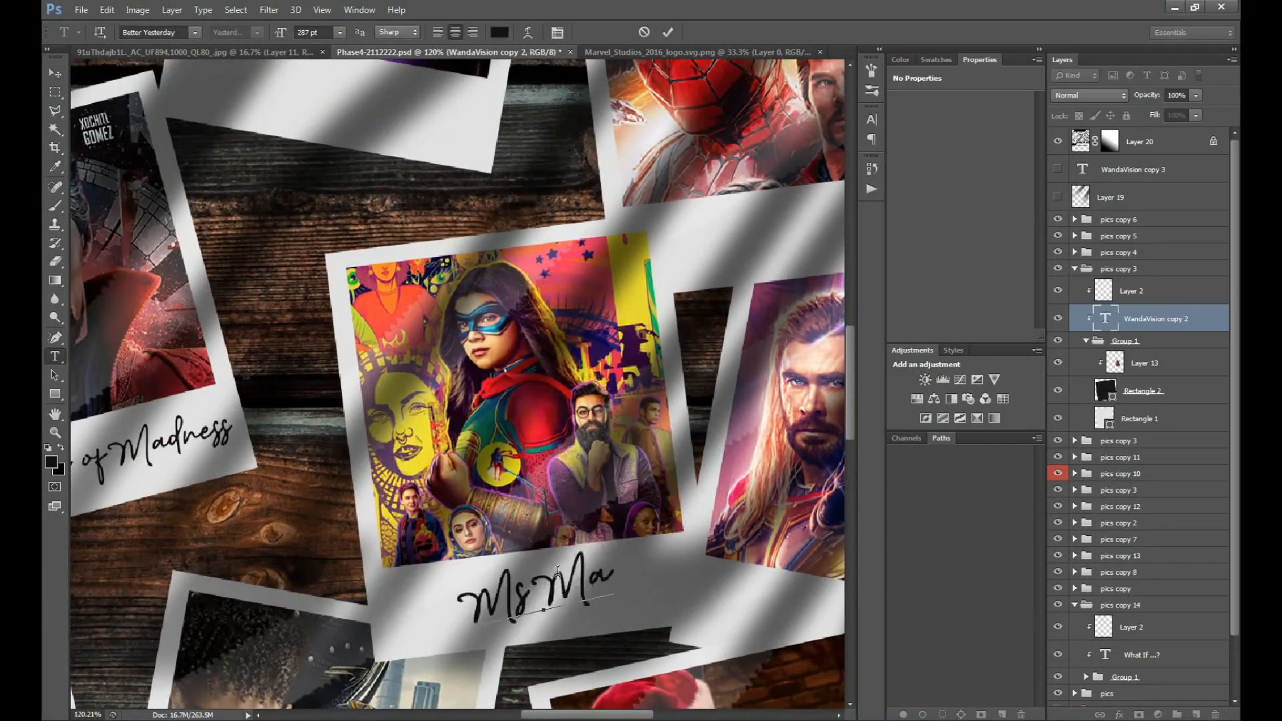
type("rvel")
key("ctrl+Return")
key("v")
key("ctrl+t")
left_click_drag(673, 627, 675, 664)
key("Return")
left_click_drag(670, 589, 398, 509)
left_click(1074, 269)
Step: Duplicate the spare caption text, show it on the Thor polaroid's bottom margin, and put it into the pics copy 13 group
left_click(1080, 401)
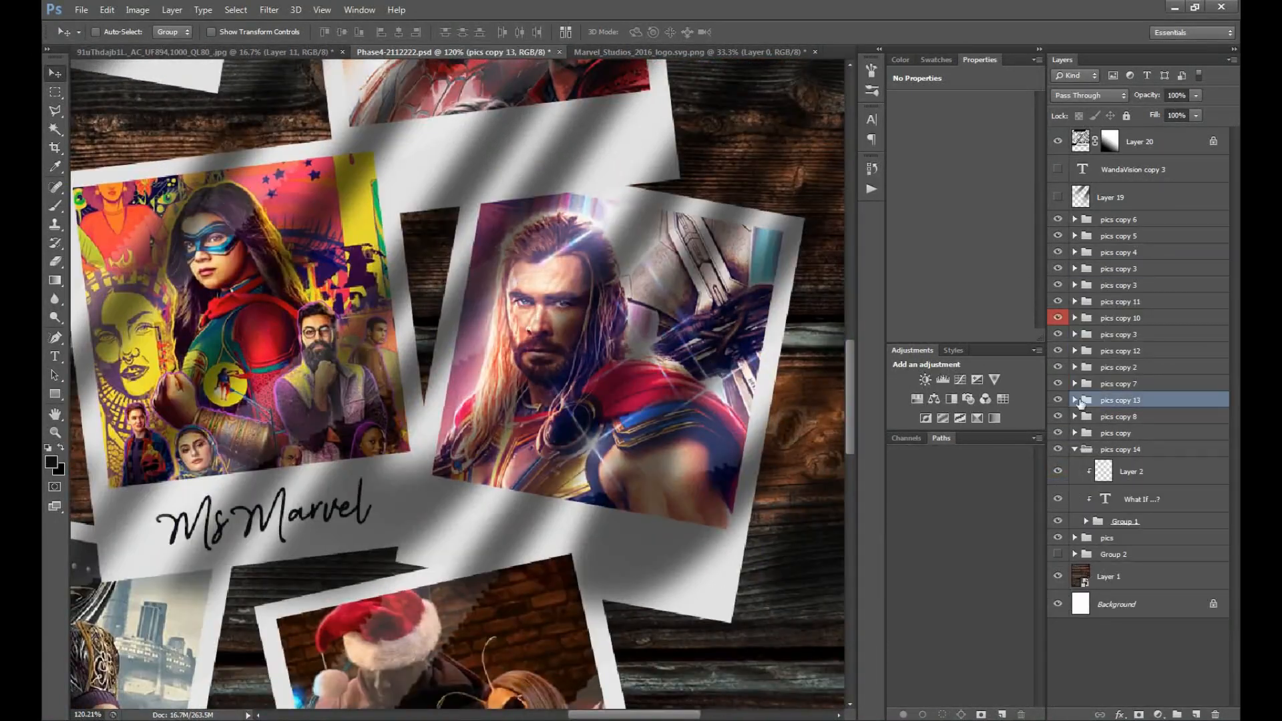
left_click(1074, 400)
left_click(1108, 170)
key("ctrl+j")
left_click(1095, 197)
left_click(1058, 197)
left_click_drag(476, 379, 670, 568)
left_click_drag(1135, 197, 1134, 460)
Step: Change the Thor caption to "Love and Thunder" and adjust its position on the margin
key("t")
double_click(647, 528)
type("Love and Thunder")
key("ctrl+Return")
key("v")
left_click_drag(667, 542, 666, 550)
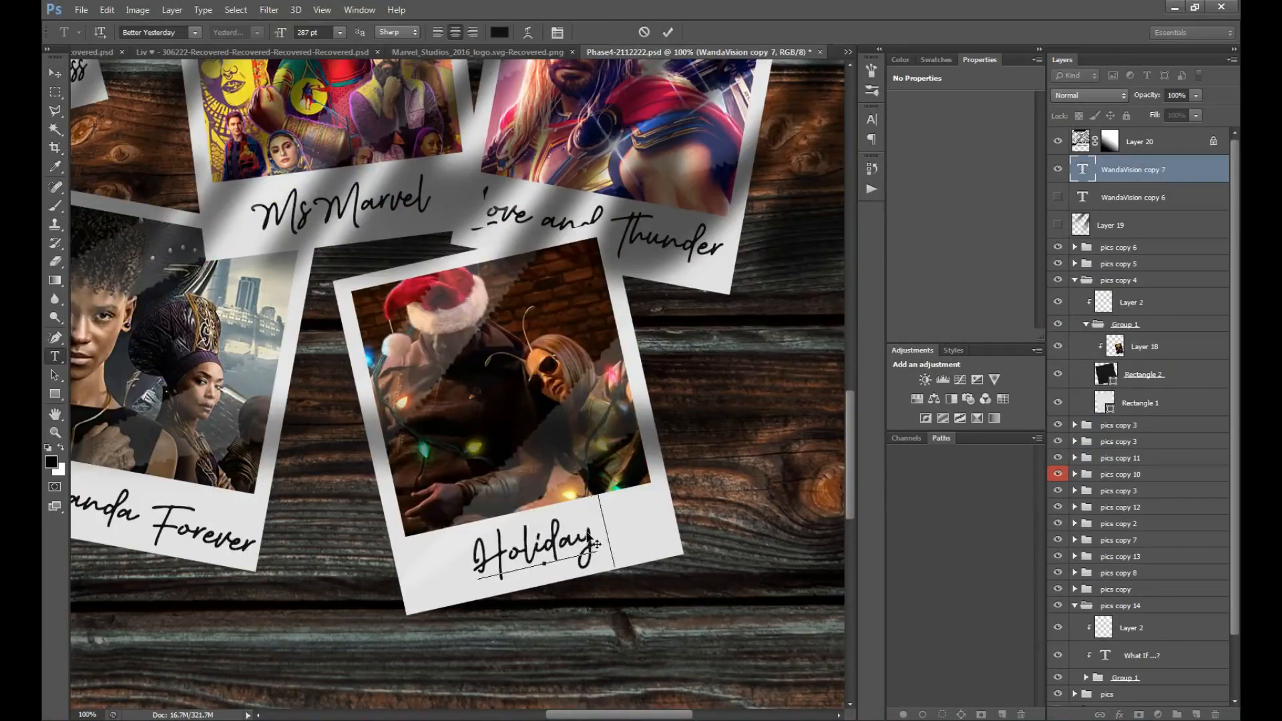
Step: Finish the caption "Holiday Special", rotate it to match its polaroid, and file the text layer in the pics copy 4 group
type("Special")
key("ctrl+Return")
key("ctrl+t")
mouse_move(678, 596)
left_mouse_down()
mouse_move(672, 611)
mouse_move(680, 586)
left_mouse_up()
key("Return")
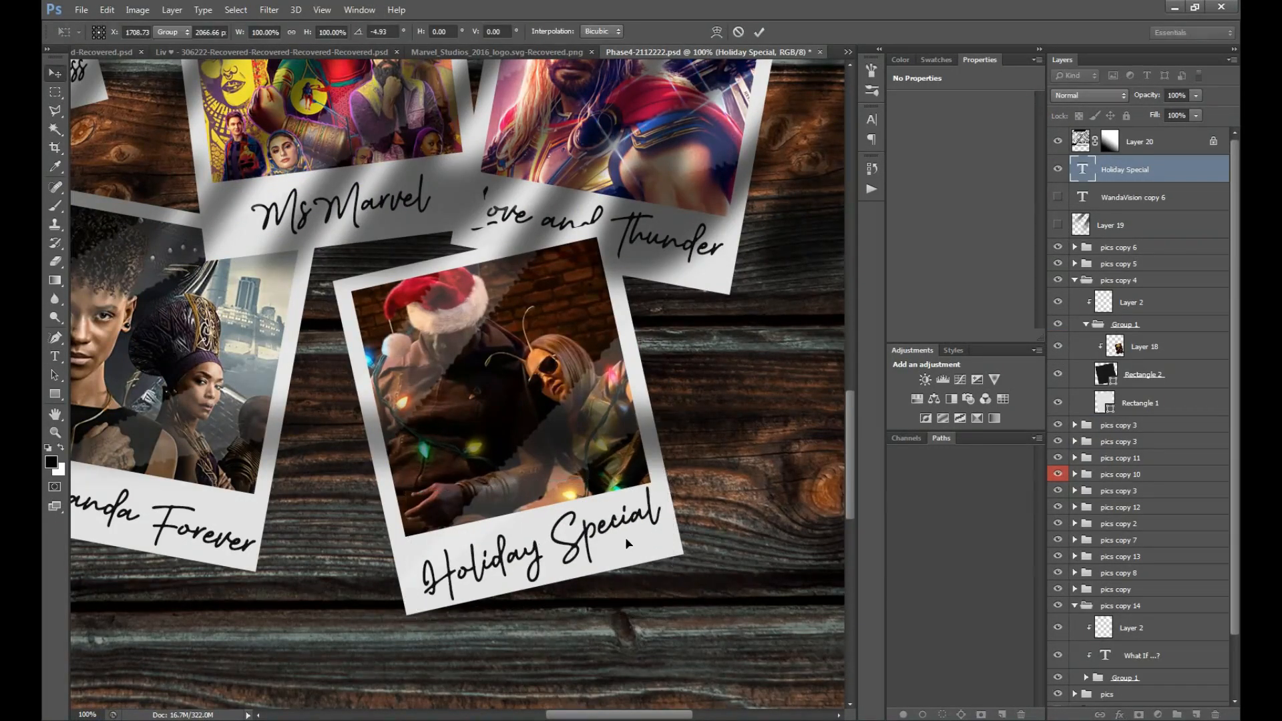
key("ctrl+0")
left_click_drag(502, 238, 588, 238)
left_click_drag(1163, 312, 1163, 312)
left_click(1074, 253)
Step: Duplicate the spare caption text for the Hawkeye polaroid and change it to "Hawkeye"
left_click(568, 461, "ctrl")
left_click(1074, 433)
left_click(1133, 169)
key("ctrl+j")
double_click(478, 501)
type("Hawkeye")
key("ctrl+Return")
Step: Rotate and position the Hawkeye caption on the bottom margin and move its layer into that polaroid's group
key("ctrl+t")
left_click_drag(480, 501, 447, 500)
left_click_drag(564, 524, 531, 580)
key("Return")
key("ctrl+t")
key("Return")
left_click_drag(794, 508, 431, 395)
left_click_drag(1162, 175, 1158, 402)
left_click(1074, 433)
Step: Caption the Spider-Man polaroid "No Way Home" using the remaining spare text, with its layer in the pics copy 2 group
left_click(674, 465, "ctrl")
left_click(1074, 367)
left_click(1057, 169)
left_click_drag(446, 283, 534, 314)
key("t")
double_click(578, 514)
type("No Way Home")
key("ctrl+Return")
key("v")
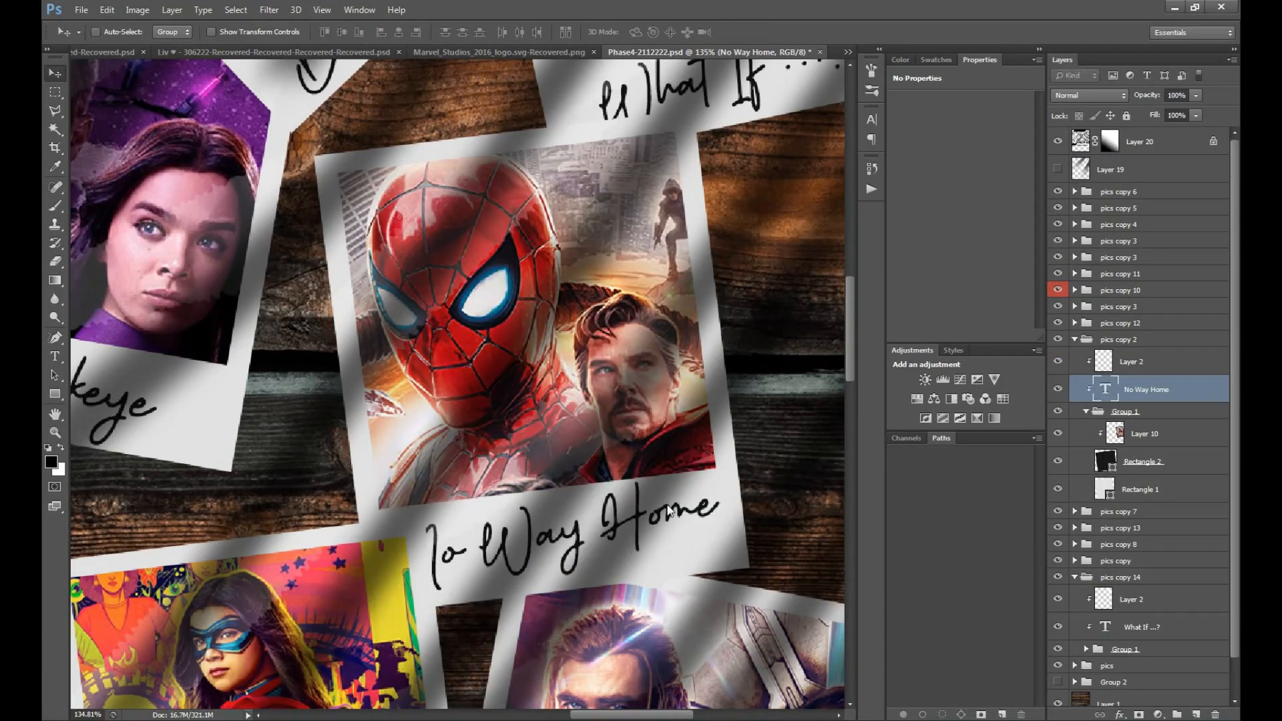
Step: Save the captioned collage and check it as a whole
key("ctrl+0")
key("ctrl+s")
key("ctrl+minus")
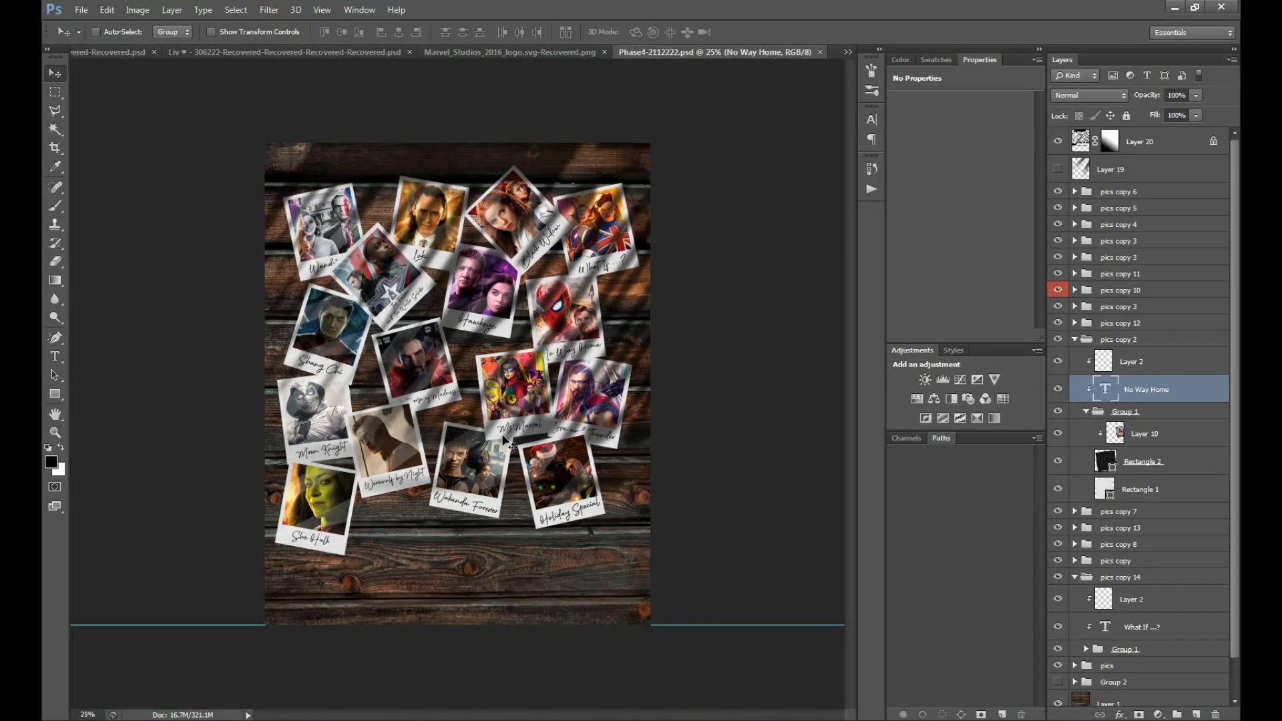
key("z")
left_click(454, 279)
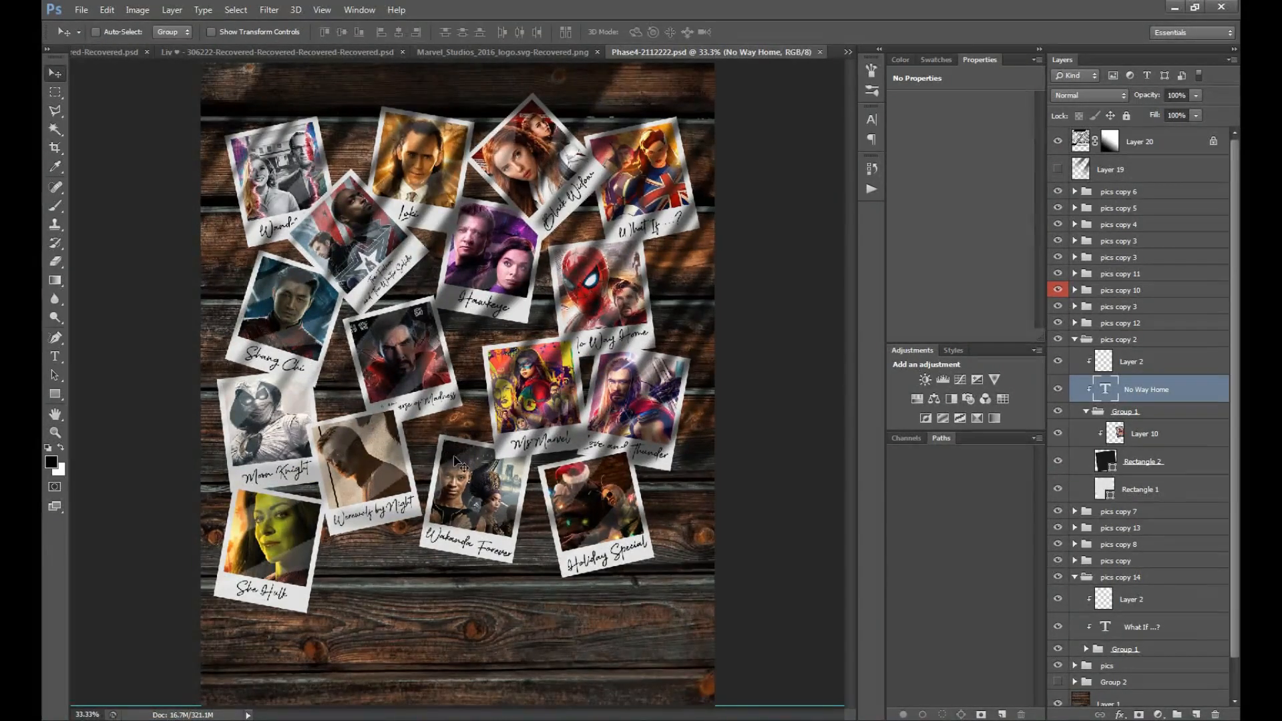
Step: Draw a small white rectangle above Layer 19, on the wood between the Hawkeye and Ms Marvel polaroids
left_click(380, 558)
left_click(1135, 169)
key("x")
left_click(55, 394)
left_click_drag(486, 211, 576, 234)
key("z")
left_click(558, 216)
left_click(558, 216)
left_click(558, 216)
Step: Recolour the rectangle pale yellow-green and tilt it slightly as a note strip below the Hawkeye polaroid
key("ctrl+t")
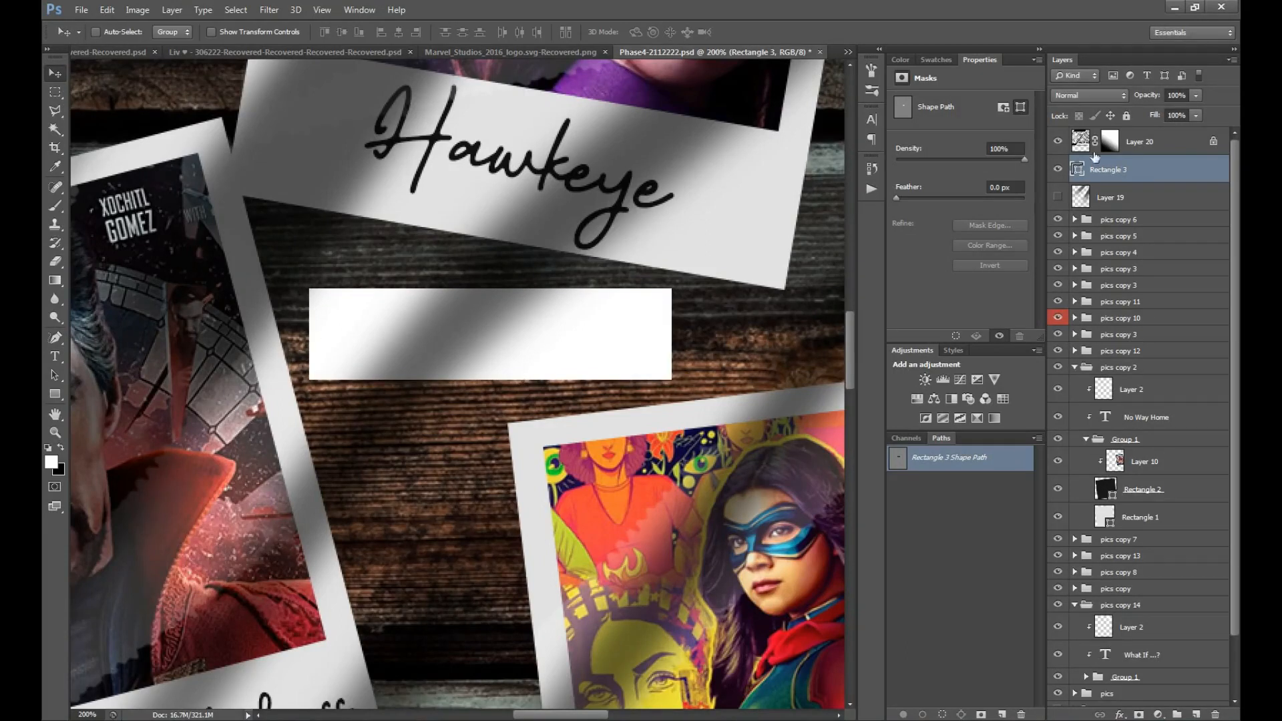
double_click(1078, 169)
left_click(900, 190)
left_click(1161, 160)
left_click_drag(674, 312, 741, 247)
key("ctrl+t")
key("Return")
Step: Add the handwritten text "Phase 4" in black, scaled down and tilted to fit on the yellow-green strip
left_click_drag(666, 280, 675, 302)
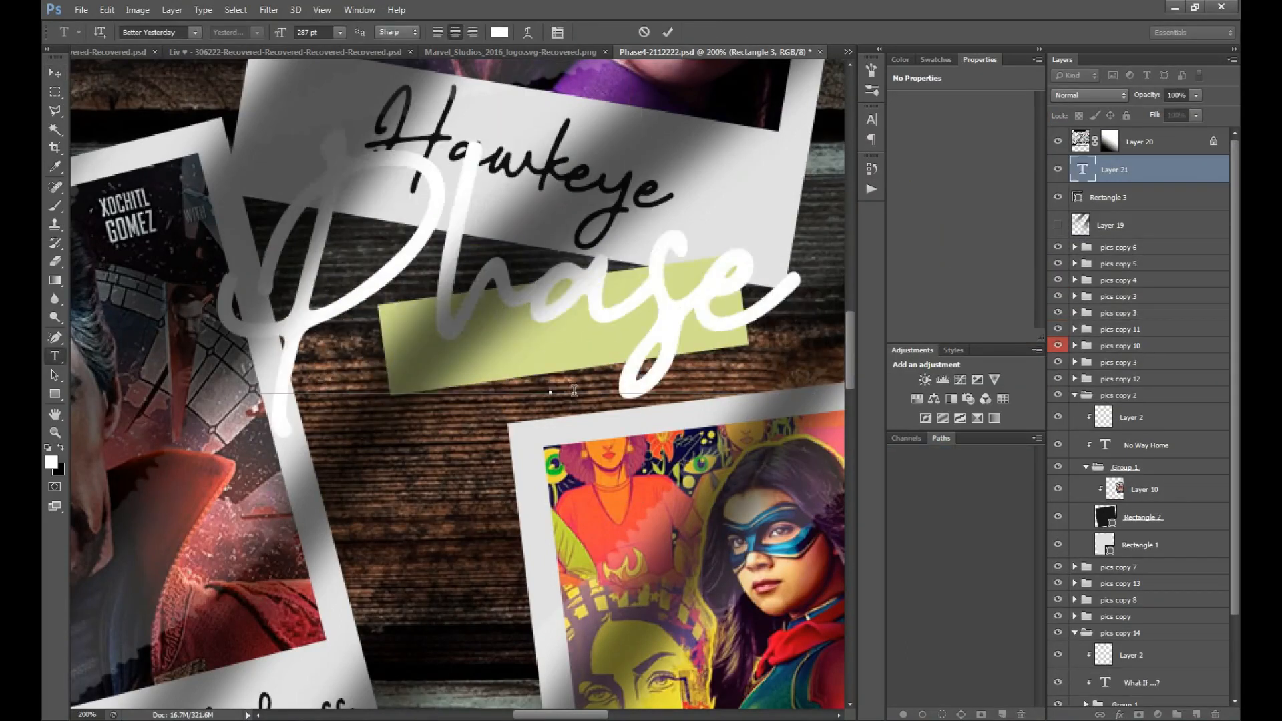
left_click_drag(400, 467, 394, 371)
key("Return")
left_click_drag(554, 344, 654, 337)
key("ctrl+t")
key("Return")
double_click(1081, 169)
left_click(584, 31)
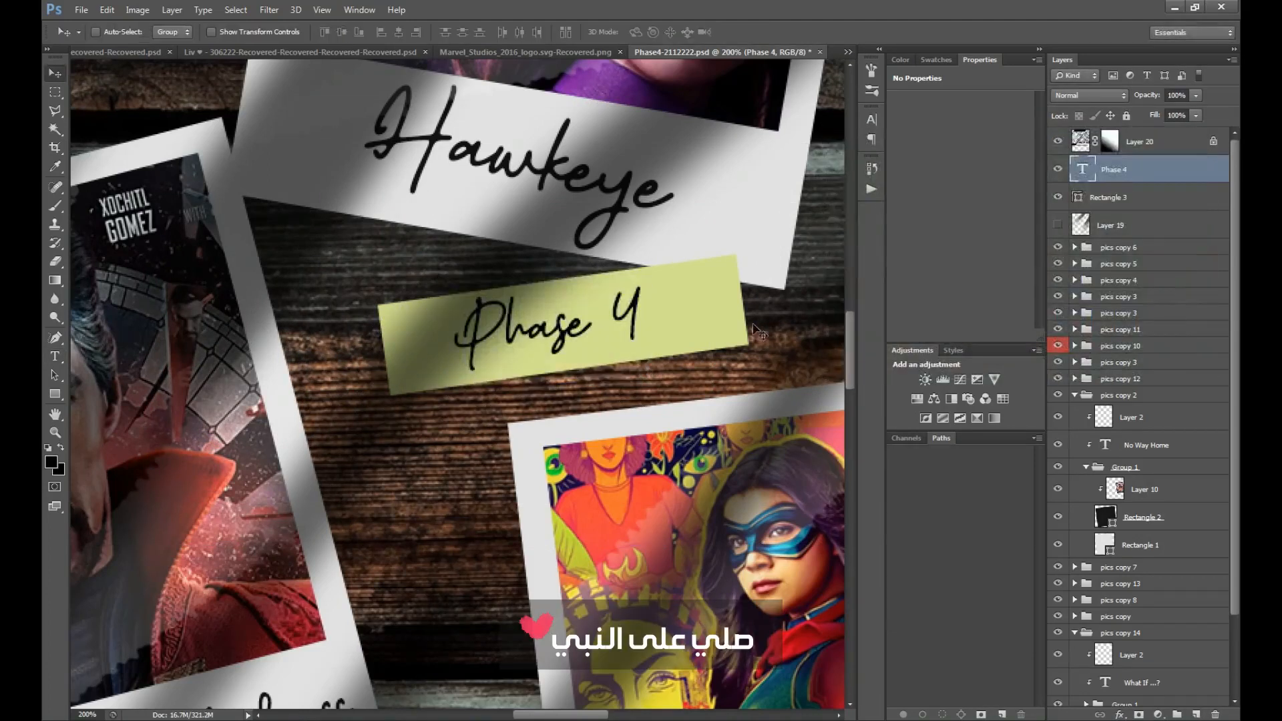
Step: Adjust the note strip's fill colour, save the document and check the whole collage
double_click(1078, 197)
left_click(1033, 321)
key("Return")
key("ctrl+0")
key("ctrl+s")
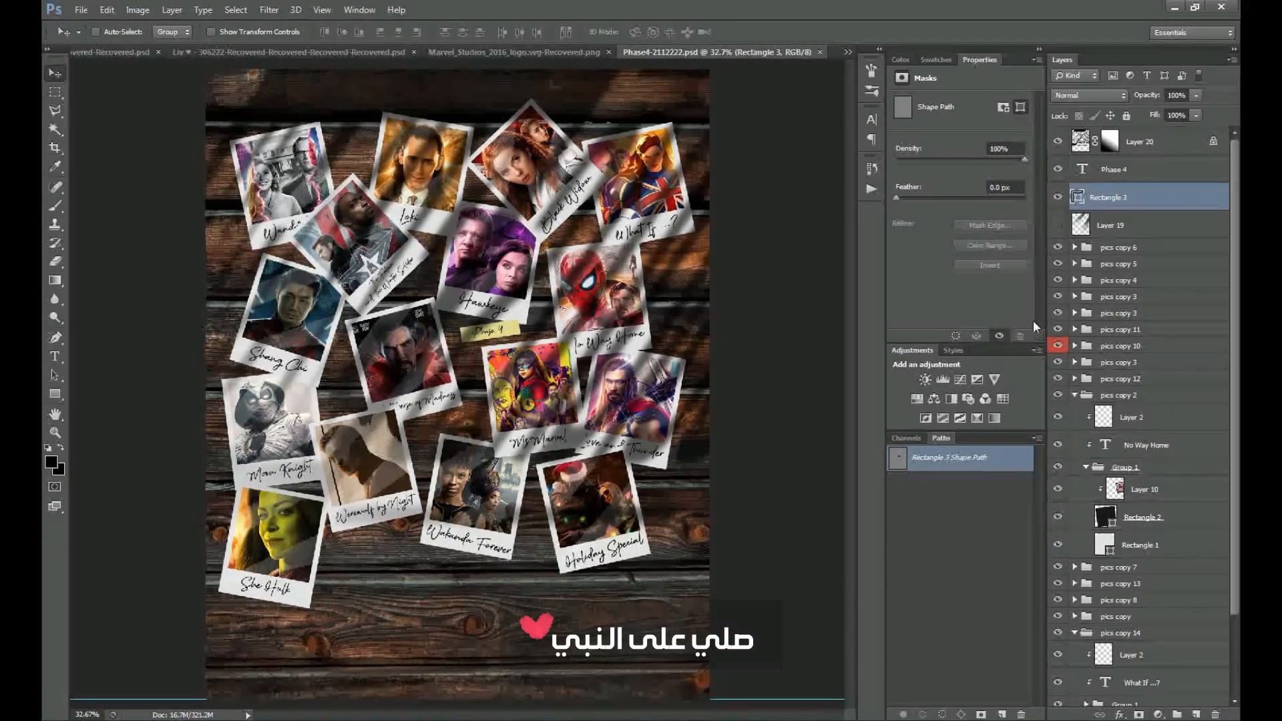
key("ctrl+plus")
key("ctrl+plus")
key("ctrl+minus")
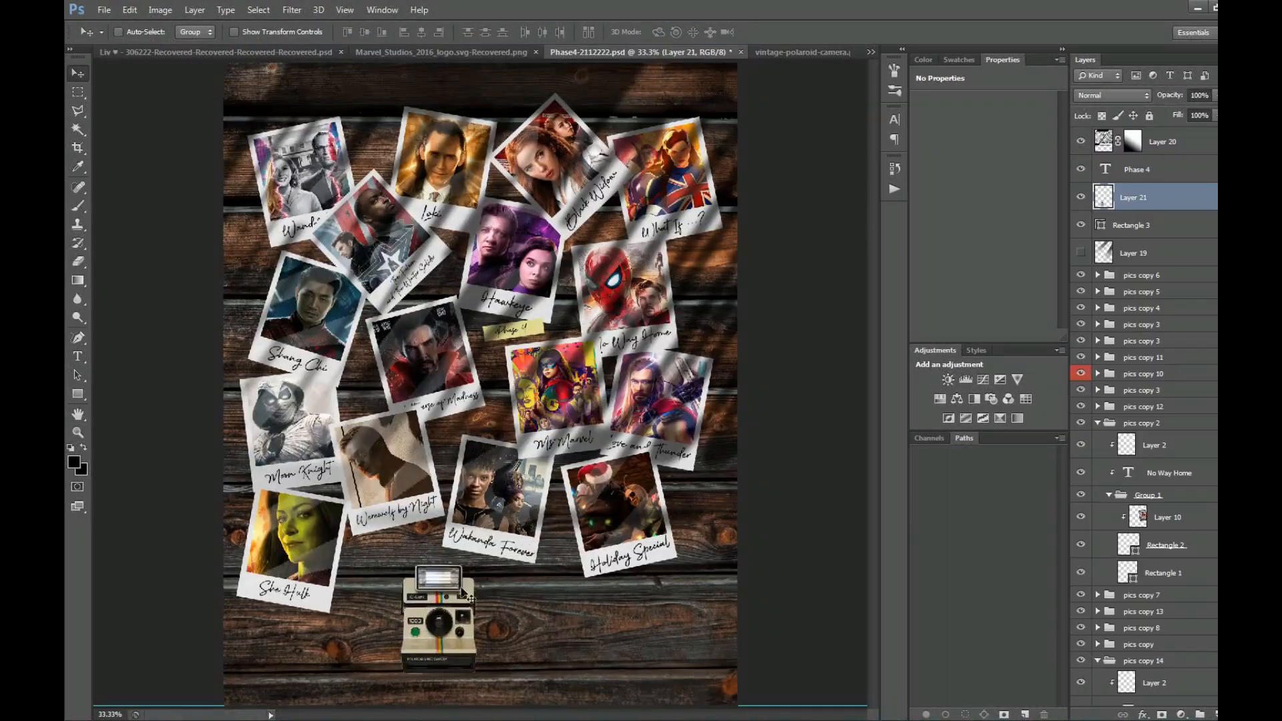
Step: Enlarge and tilt the Polaroid camera and place it on the wood just below the Werewolf by Night polaroid
left_click_drag(416, 618, 494, 480)
key("ctrl+t")
mouse_move(546, 559)
left_mouse_down()
mouse_move(523, 570)
mouse_move(551, 568)
left_mouse_up()
left_click_drag(546, 540, 553, 568)
key("Return")
left_click_drag(526, 471, 463, 492)
scroll(437, 636, "up", 1)
key("ctrl+t")
key("Return")
key("ctrl+t")
left_click_drag(534, 574, 481, 492)
left_click_drag(444, 557, 486, 512)
key("Return")
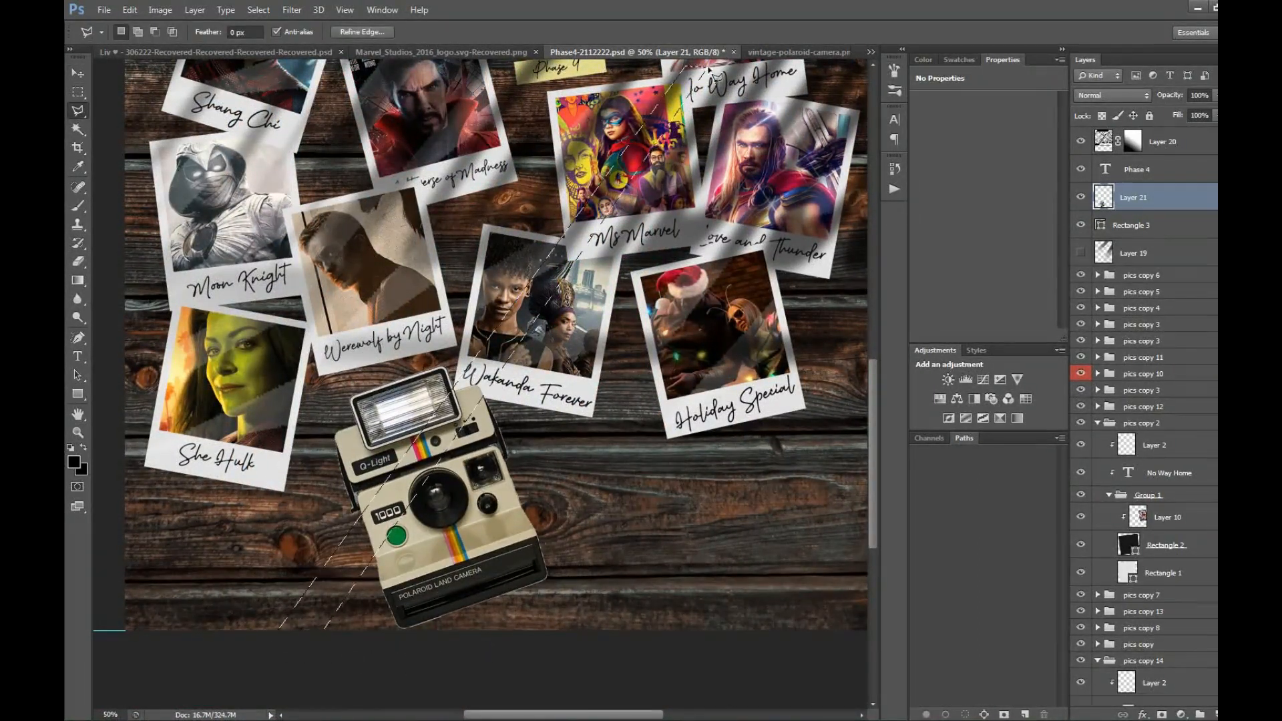
Step: Try a diagonal white strip passing behind the camera on a new layer, and hide that layer
left_click(1131, 225)
left_click(1215, 713)
key("d")
key("x")
key("alt+BackSpace")
key("ctrl+d")
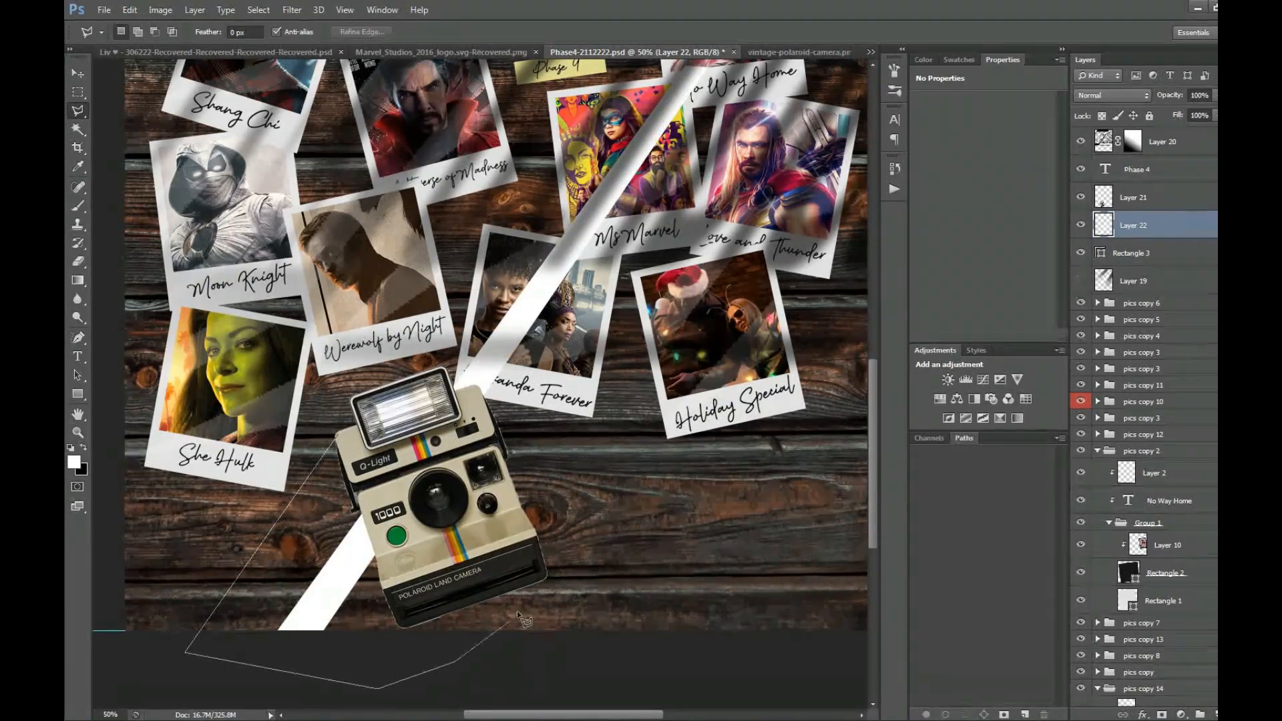
left_click(1080, 225)
Step: Paint a soft black shadow on a new layer beneath the camera at 50% brush opacity and adjust its shape
left_click(1214, 714)
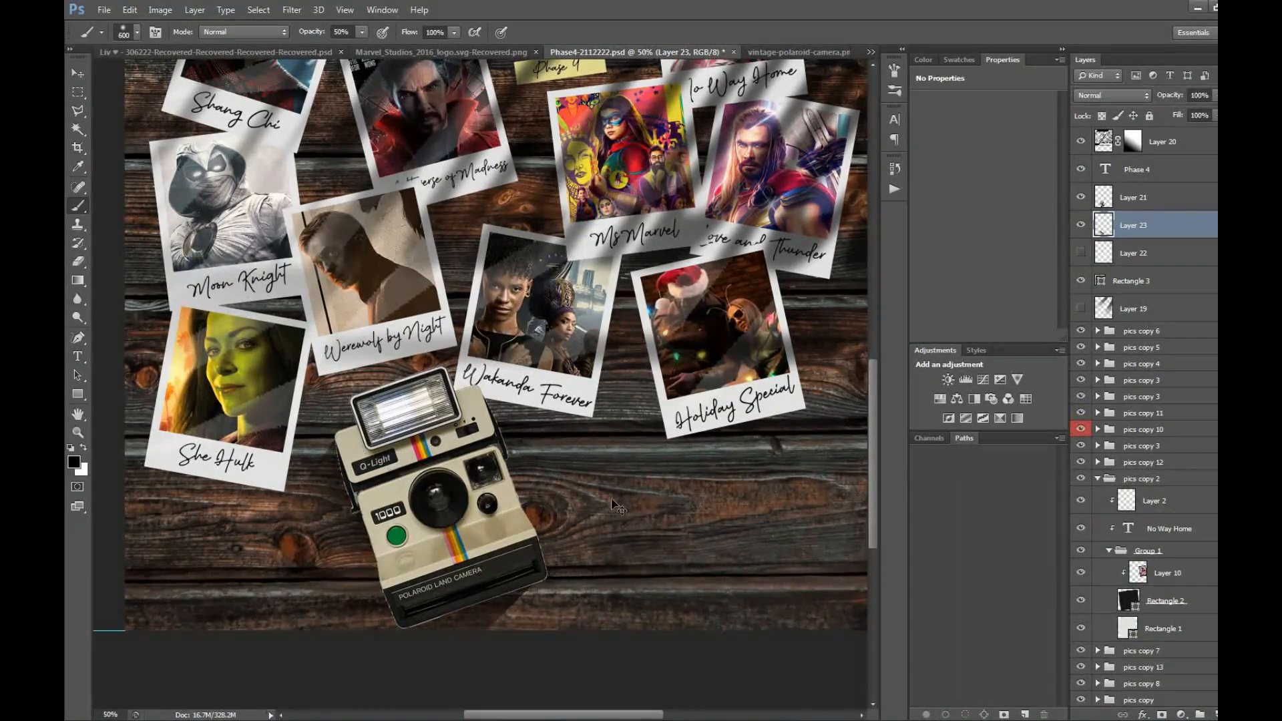
key("ctrl+t")
left_click_drag(544, 532, 547, 532)
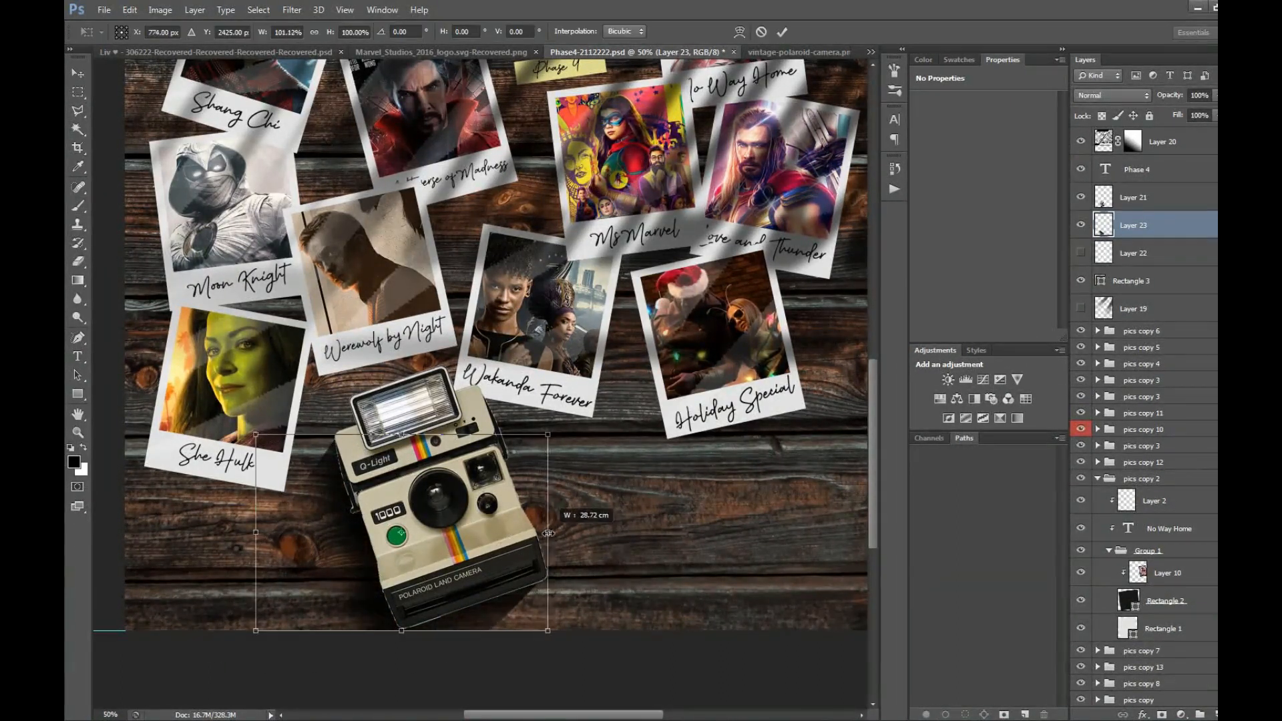
left_click(528, 552, "ctrl")
left_click_drag(362, 586, 443, 652)
mouse_move(274, 317)
left_mouse_down()
mouse_move(250, 430)
mouse_move(210, 507)
left_mouse_up()
key("z")
left_click(411, 440, "alt")
Step: Try a blur filter on the camera's shadow, save the document and view the full collage
left_click(291, 9)
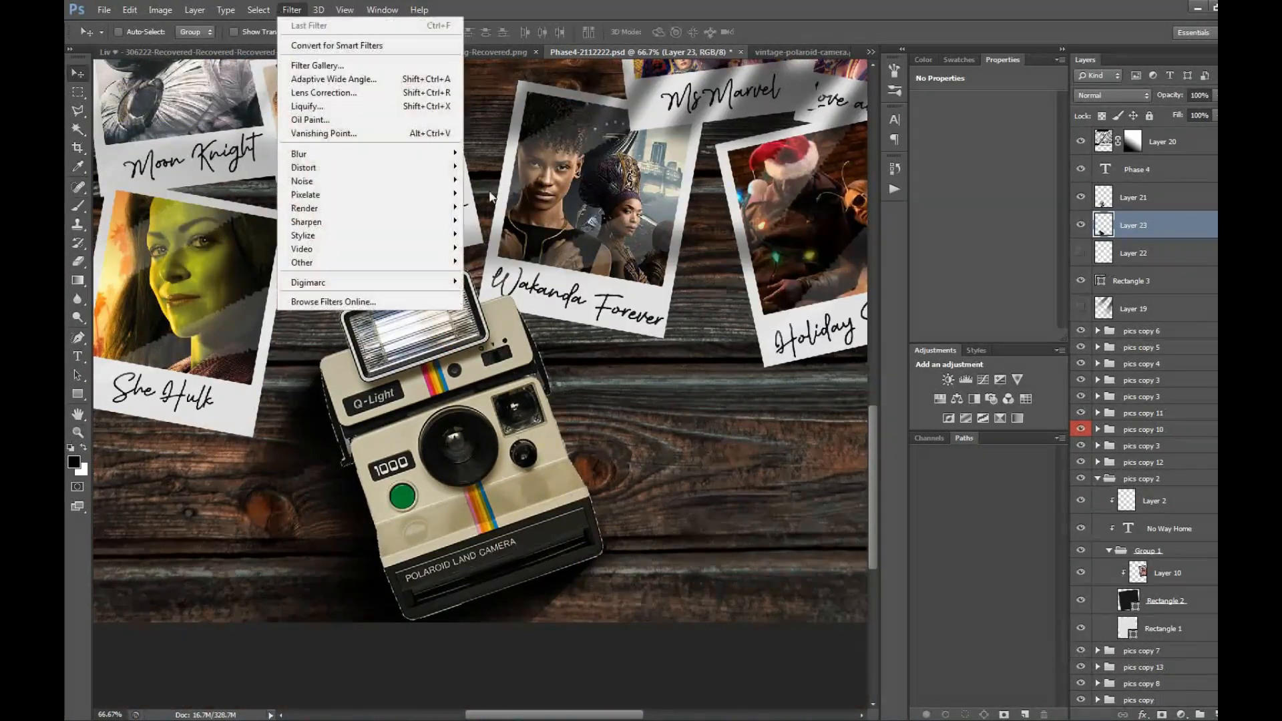
mouse_move(300, 155)
left_click(501, 257)
key("Escape")
key("v")
key("ctrl+s")
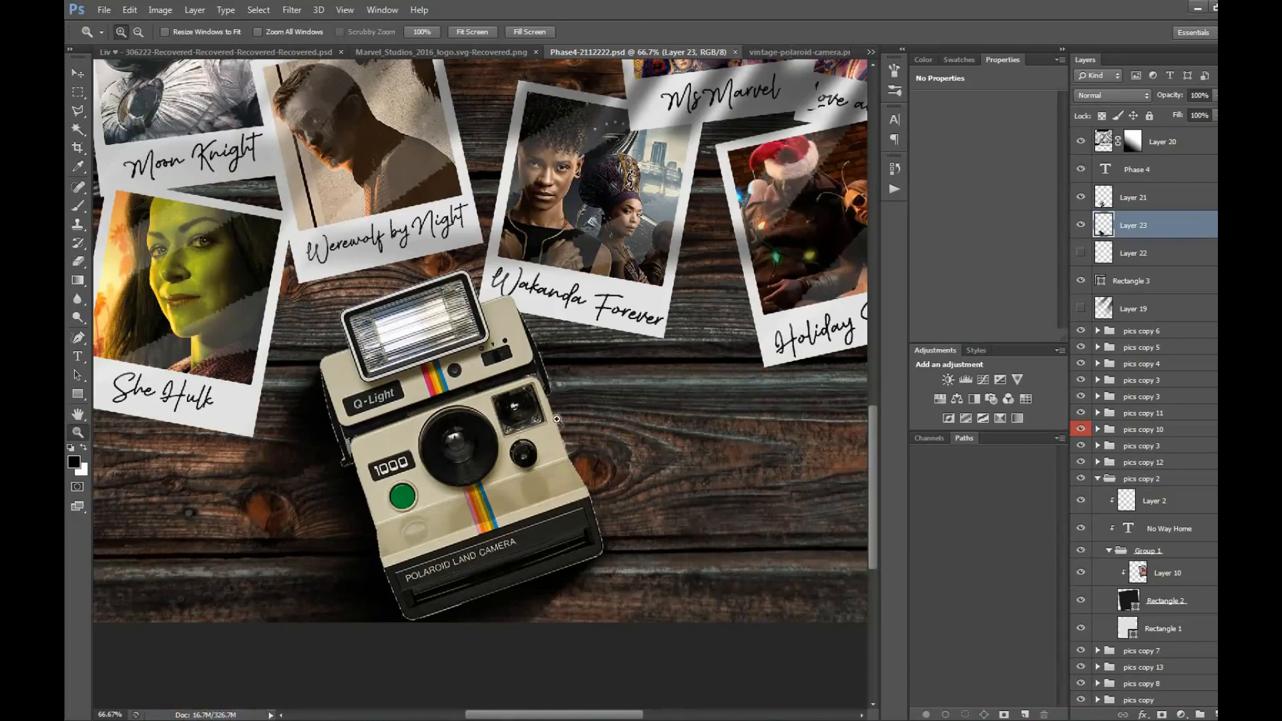
left_click(556, 419, "alt")
left_click(557, 419, "alt")
left_click(557, 419, "alt")
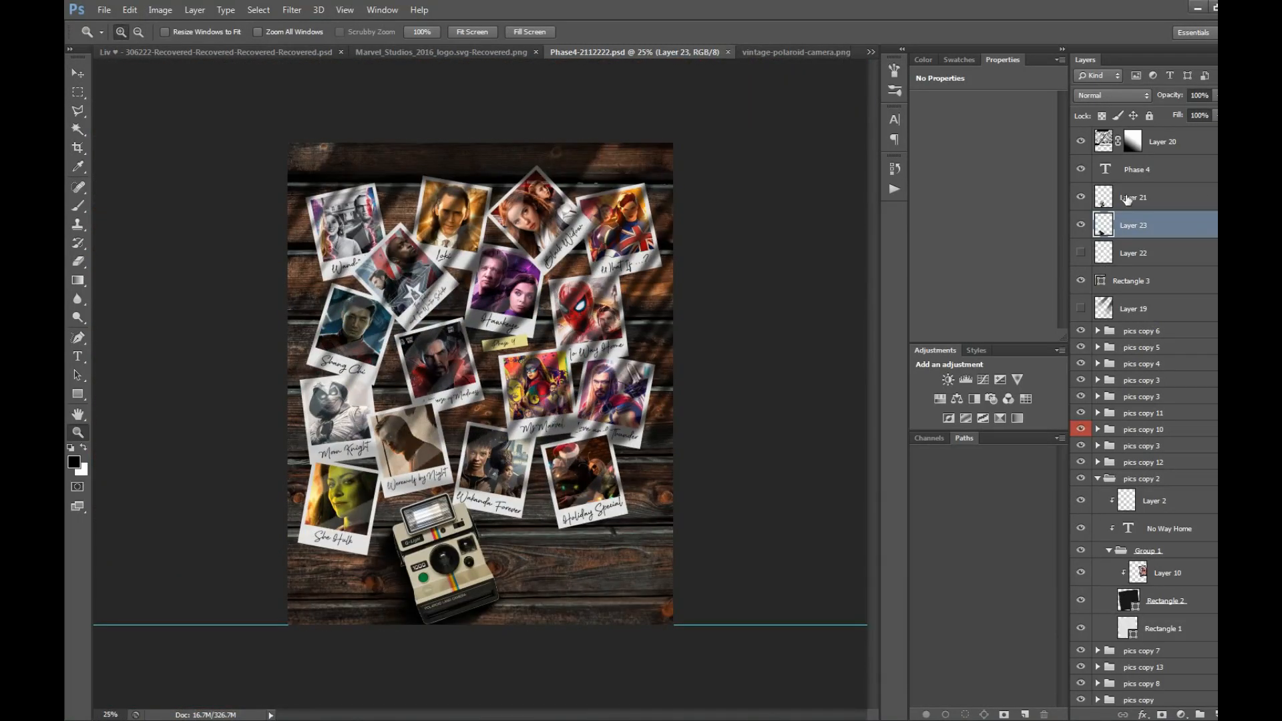
left_click(1129, 171)
right_click(78, 92)
left_click(141, 106)
key("v")
key("ctrl+j")
key("ctrl+z")
Step: Draw a large white ellipse over the polaroids, between the Phase 4 text and the logo shadow layer
left_click(1134, 169)
left_click(1214, 714)
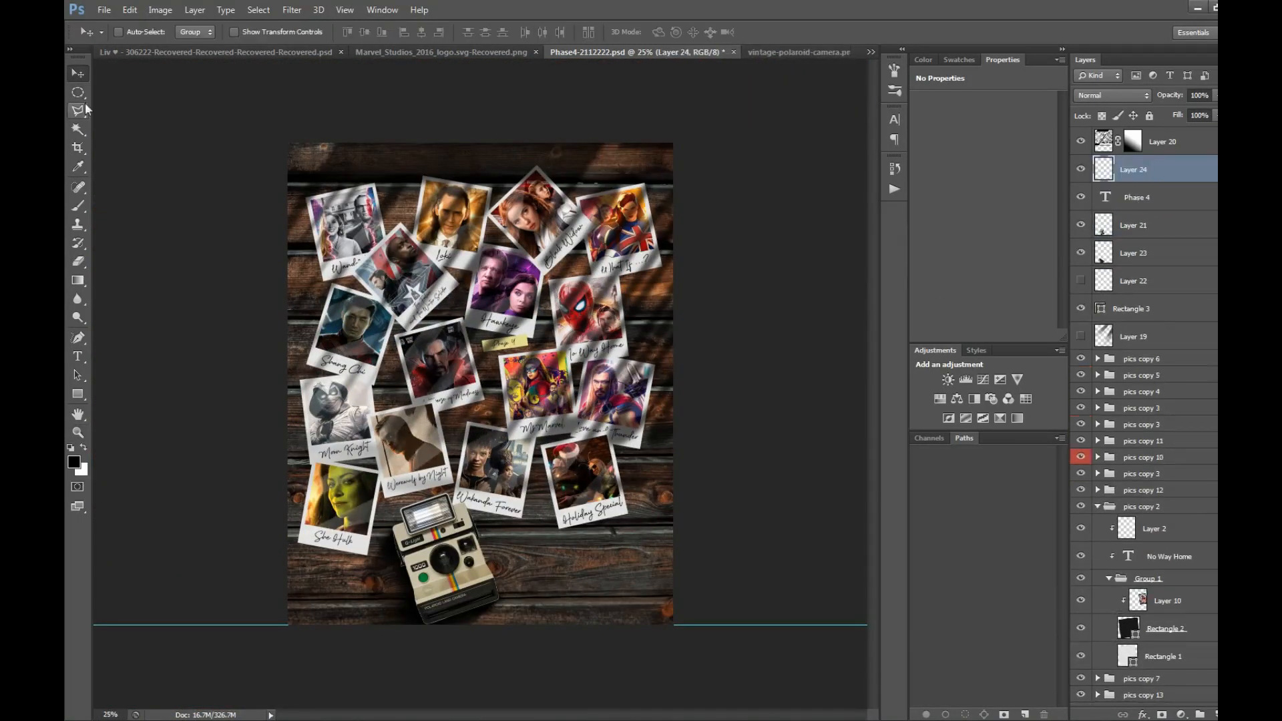
left_click_drag(585, 481, 618, 529)
Step: Rotate, skew and stretch the ellipse diagonally so it covers most of the polaroids
key("ctrl+t")
left_click_drag(488, 348, 552, 332)
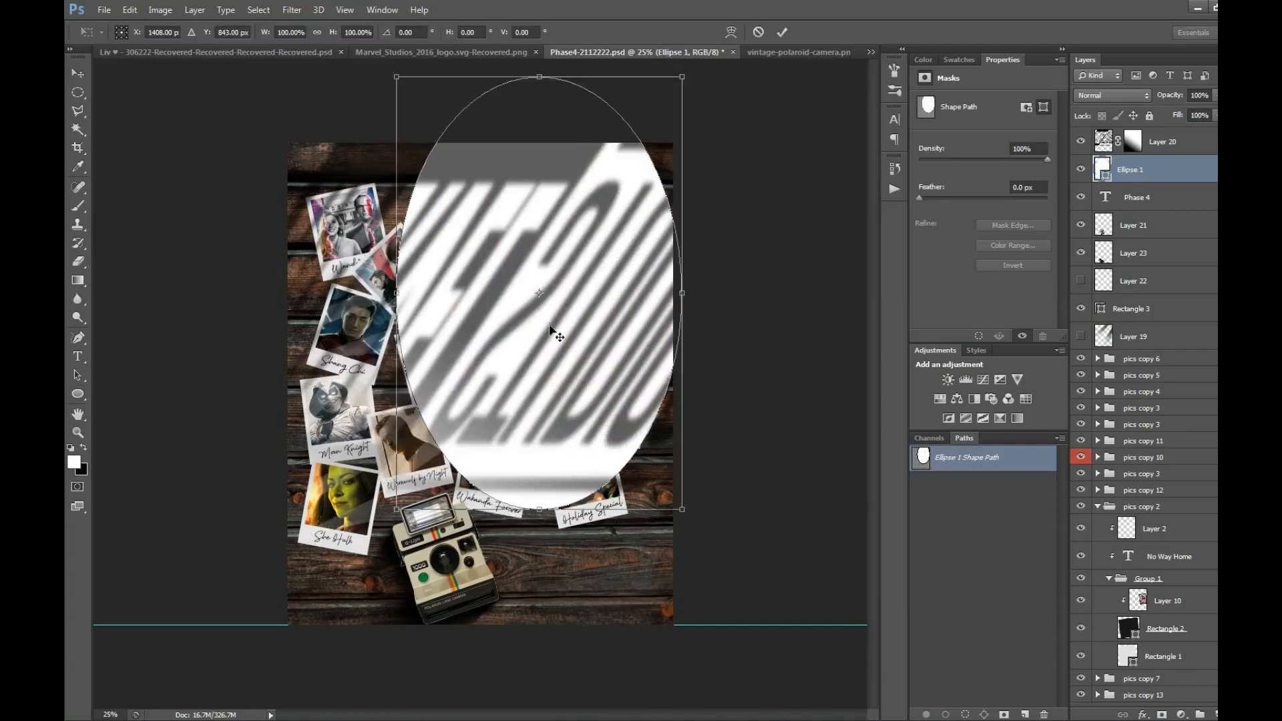
left_click_drag(690, 194, 699, 265)
left_click_drag(446, 492, 383, 566)
mouse_move(511, 627)
left_mouse_down()
mouse_move(649, 671)
mouse_move(635, 685)
left_mouse_up()
left_click_drag(759, 158, 665, 113)
left_click_drag(634, 684, 815, 706)
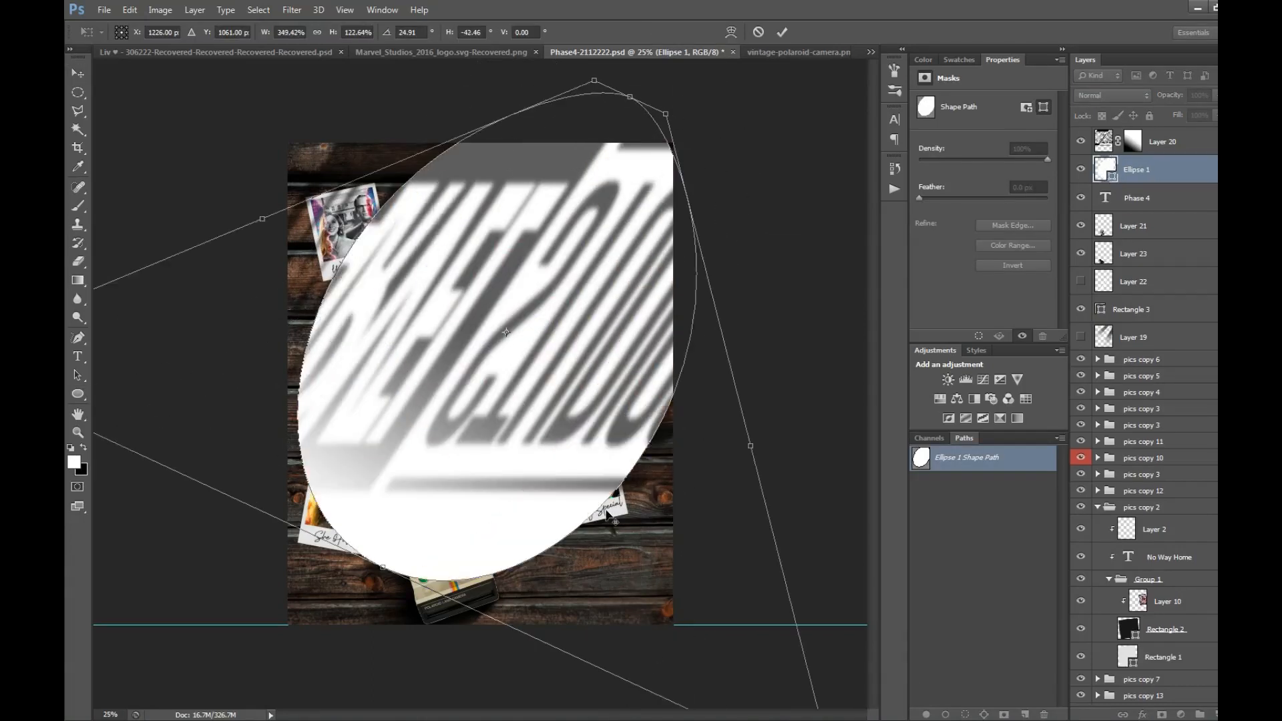
key("Return")
left_click_drag(531, 339, 550, 331)
Step: Colour the ellipse orange, set its blending to Linear Dodge (Add) and feather its edge
double_click(1103, 169)
left_click(1052, 314)
left_click(1016, 167)
left_click(1187, 158)
left_click(1110, 94)
left_click(1105, 156)
left_click_drag(918, 198, 985, 200)
Step: Mask the orange ellipse with a black-to-white gradient that fades it out towards the collage's lower-left corner
left_click(1162, 713)
key("g")
left_click_drag(385, 486, 509, 289)
left_click_drag(393, 483, 566, 291)
key("v")
Step: Try moving the orange ellipse above the logo shadow and filling the logo's shape with black in its mask
left_click_drag(1108, 170, 1108, 137)
left_click(1104, 171, "ctrl")
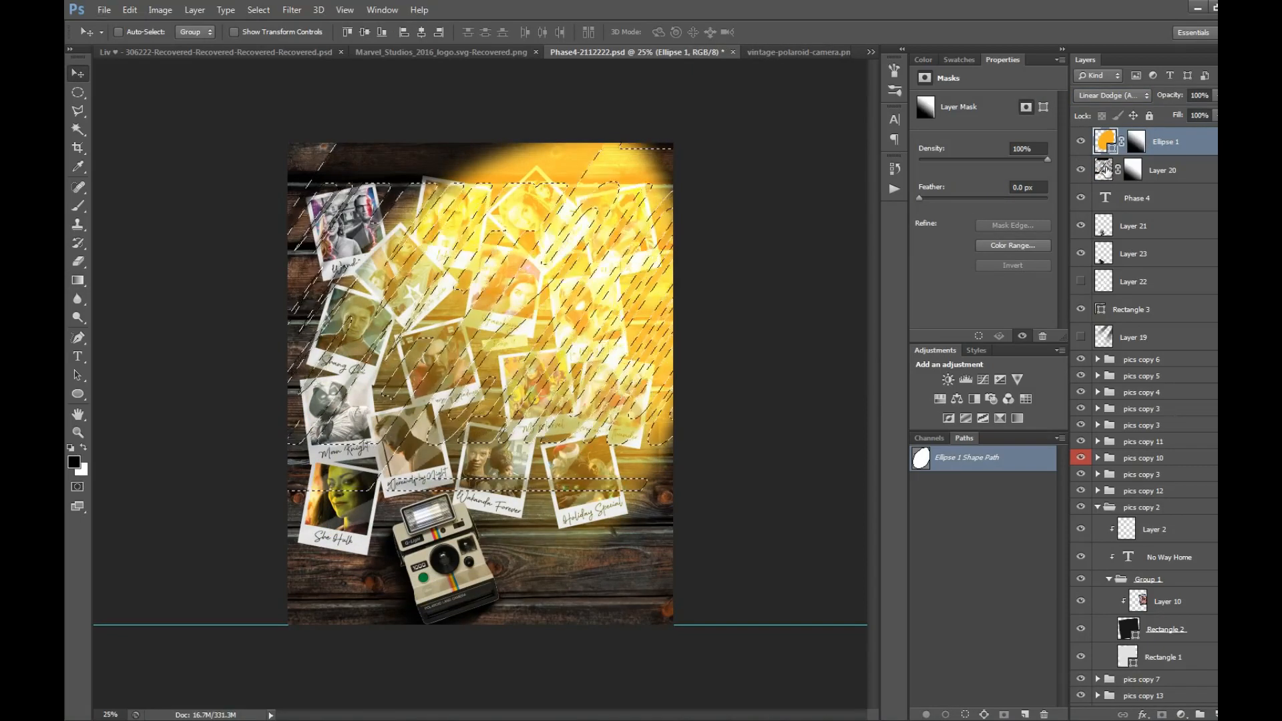
left_click(1135, 141)
key("alt+BackSpace")
key("ctrl+alt+z")
key("ctrl+alt+z")
key("ctrl+alt+z")
Step: Lower the orange ellipse's opacity to 62% and inspect the glow on the polaroids
left_click_drag(1168, 95, 1143, 95)
key("z")
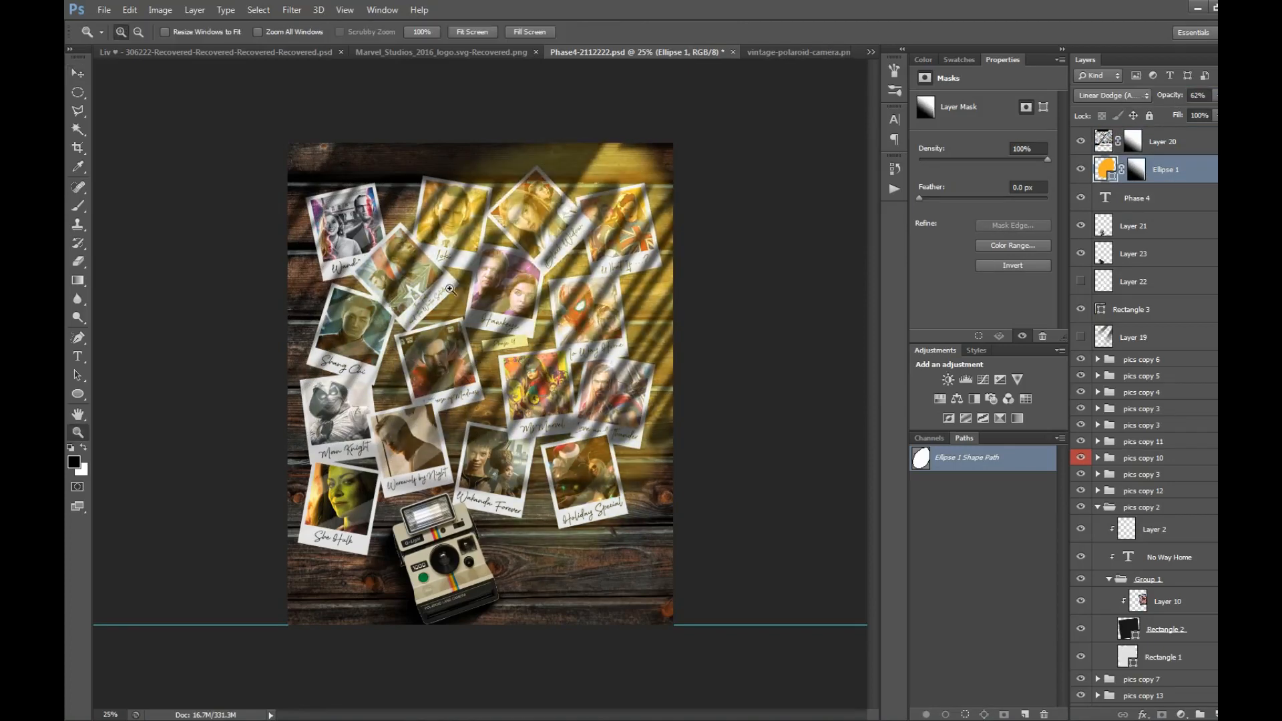
double_click(450, 289)
key("v")
scroll(450, 289, "up", 3)
left_click(1080, 141)
key("z")
key("ctrl+minus")
Step: Hide the orange ellipse and add a Curves adjustment masked to its outline above the Phase 4 text
left_click(1080, 169)
left_click(1105, 169, "ctrl")
left_click(1134, 197)
left_click(982, 379)
left_click_drag(995, 187, 940, 185)
left_click(1080, 141)
key("ctrl+alt+z")
key("ctrl+alt+z")
key("ctrl+minus")
Step: Add a Color Balance adjustment with midtones at red +52 and blue -91, and fill the ellipse area of its mask black
left_click(957, 399)
left_click(1104, 170, "ctrl")
key("alt+BackSpace")
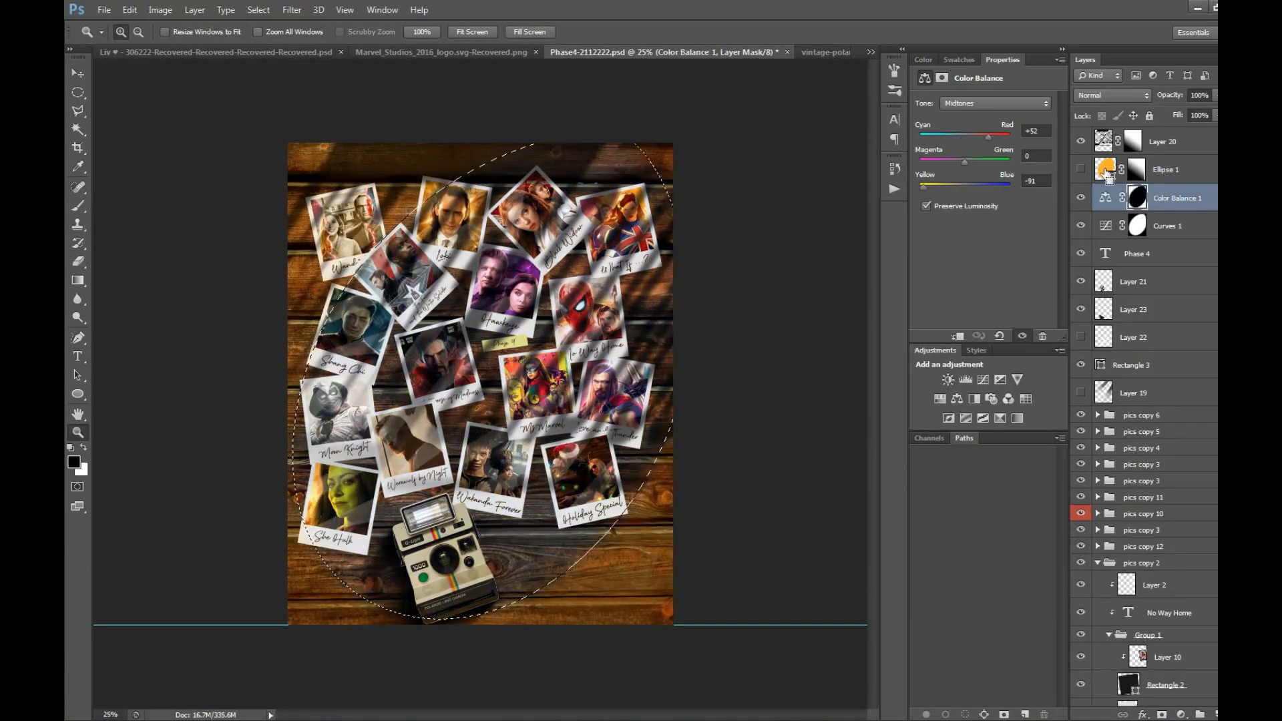
Step: Replace the Color Balance mask with a gradient that limits the warm tint to the collage's upper-right part
key("ctrl+d")
key("ctrl+i")
key("g")
left_click_drag(434, 491, 578, 244)
key("v")
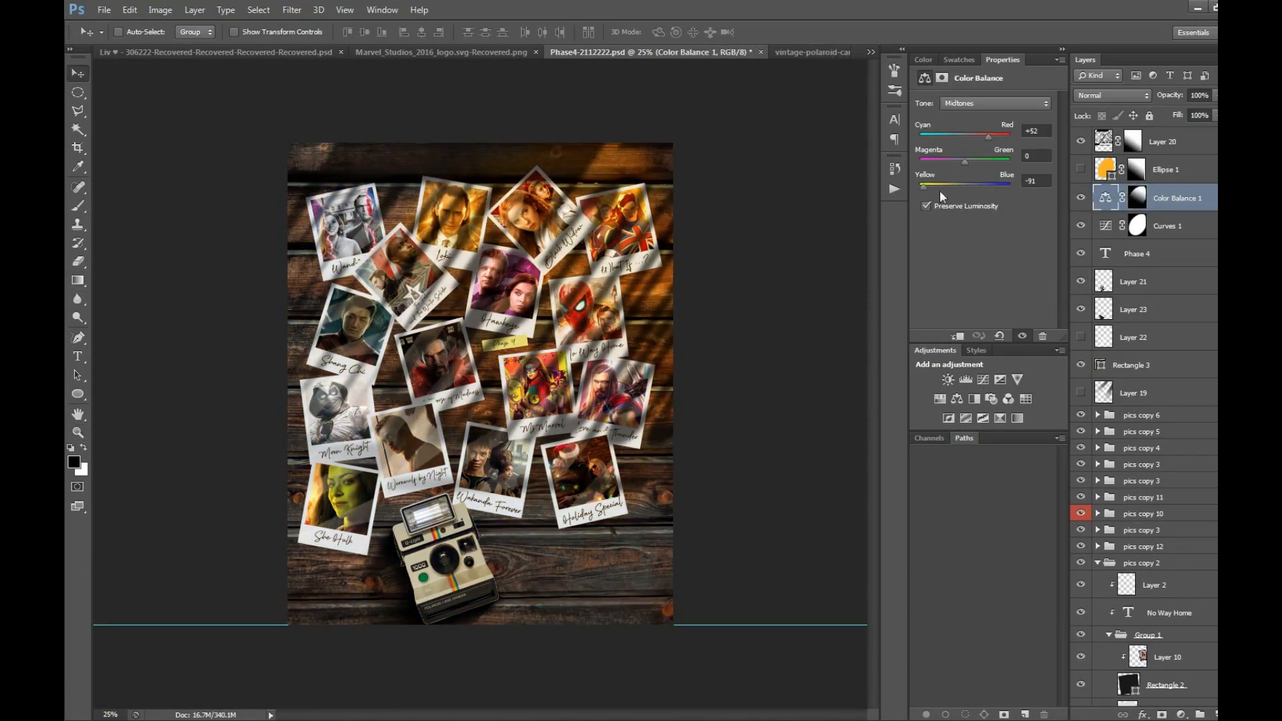
Step: Unlink the Color Balance mask, shift it towards the upper right and enlarge it for a softer fade
key("ctrl+plus")
key("ctrl+plus")
key("ctrl+minus")
left_click(1121, 197)
left_click(1136, 197)
left_click_drag(634, 200, 718, 157)
key("ctrl+t")
left_click_drag(253, 594, 93, 681)
key("Return")
key("z")
left_click(520, 451, "alt")
Step: Set the Color Balance midtones to red +94 and blue -11 and inspect the tint on the polaroids
left_click(1105, 198)
left_click_drag(964, 136, 913, 146)
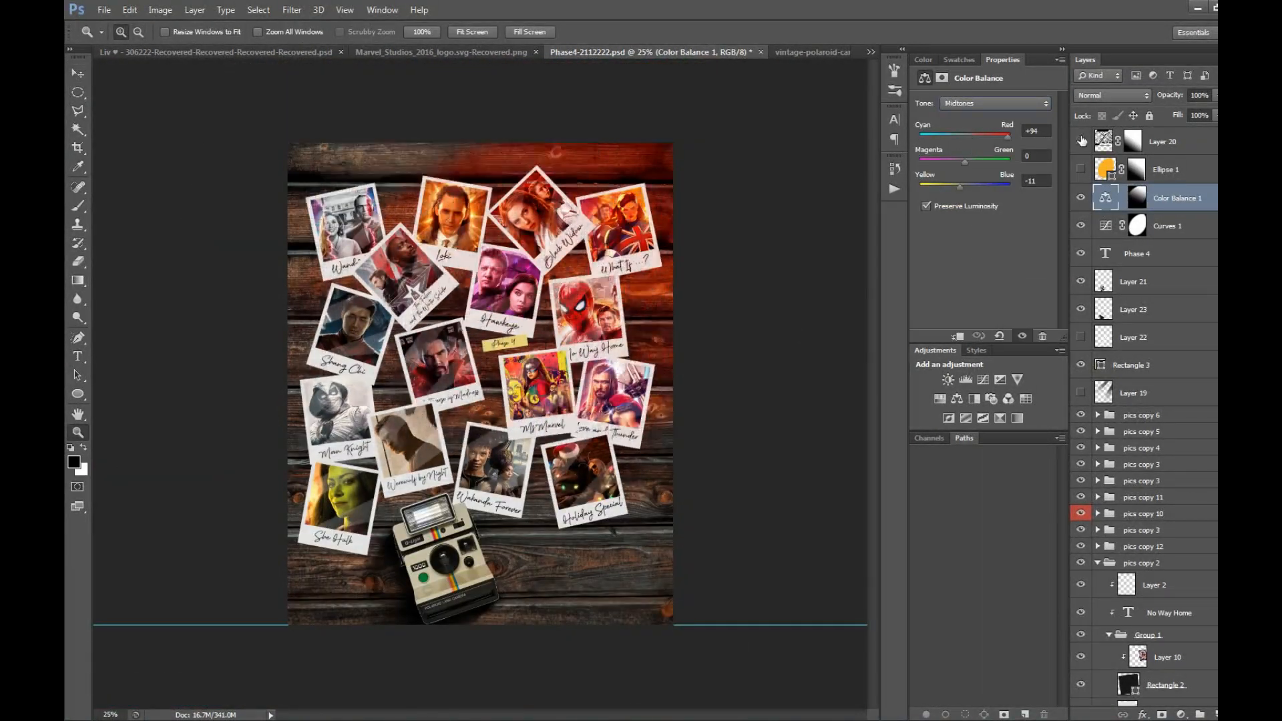
left_click(485, 257)
left_click(485, 257)
left_click(516, 427, "alt")
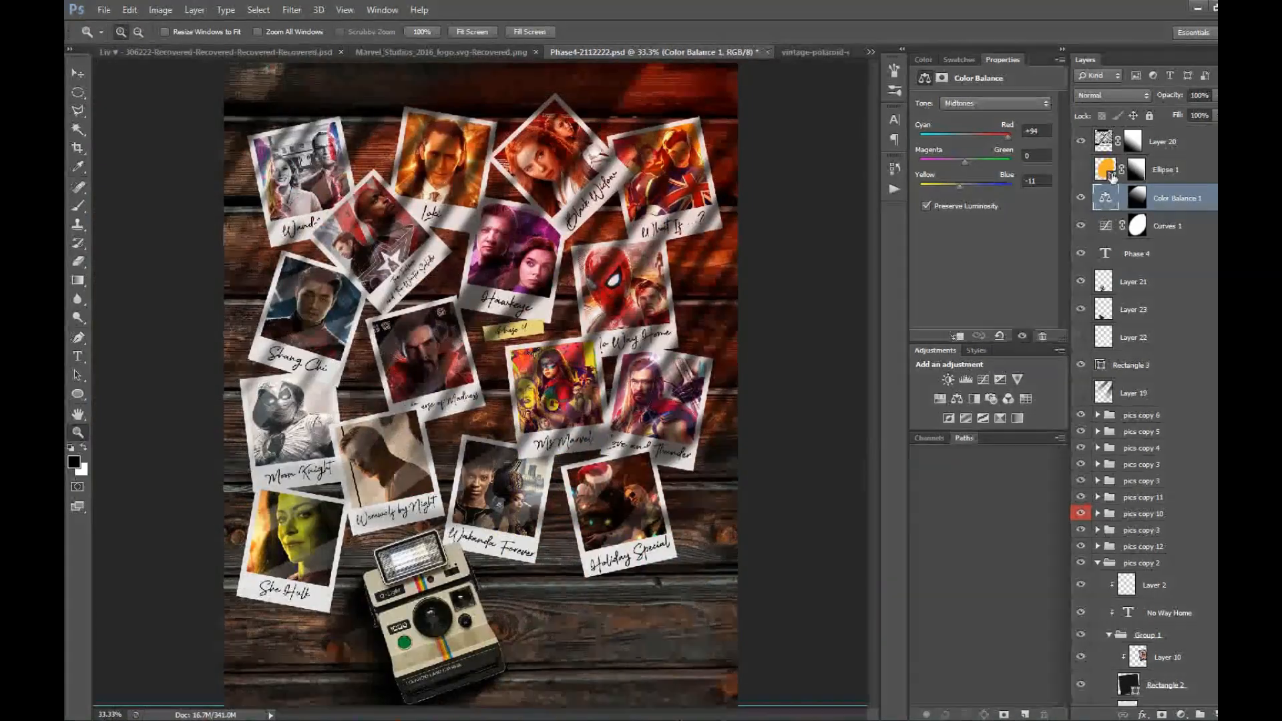
Step: Add a second Color Balance adjustment with bluish midtones and highlights at cyan -81, green +38 and blue +48
key("ctrl+minus")
left_click(956, 399)
left_click_drag(964, 186, 1002, 186)
left_click_drag(964, 137, 927, 139)
left_click(994, 102)
left_click(961, 134)
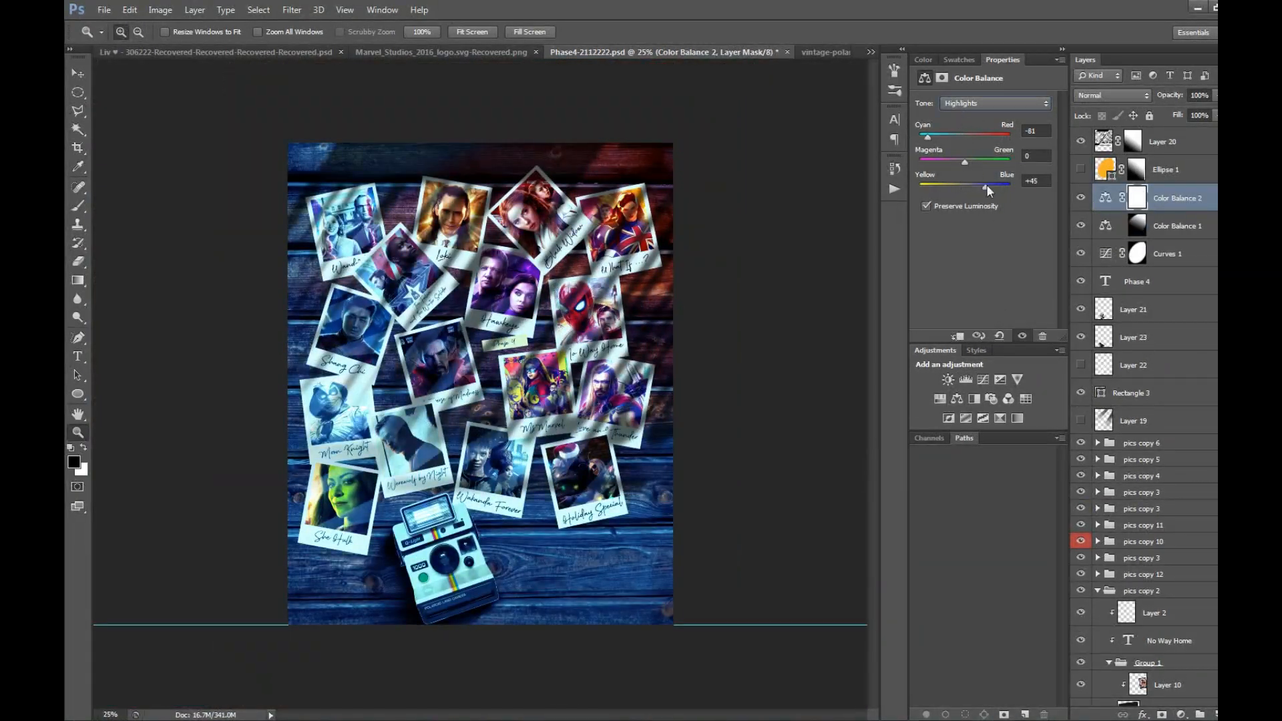
left_click_drag(986, 185, 987, 185)
left_click_drag(964, 162, 981, 165)
Step: Invert the Color Balance 2 mask, reveal the cool tint on the collage's left side with a gradient, and feather the mask
key("ctrl+z")
key("ctrl+i")
key("l")
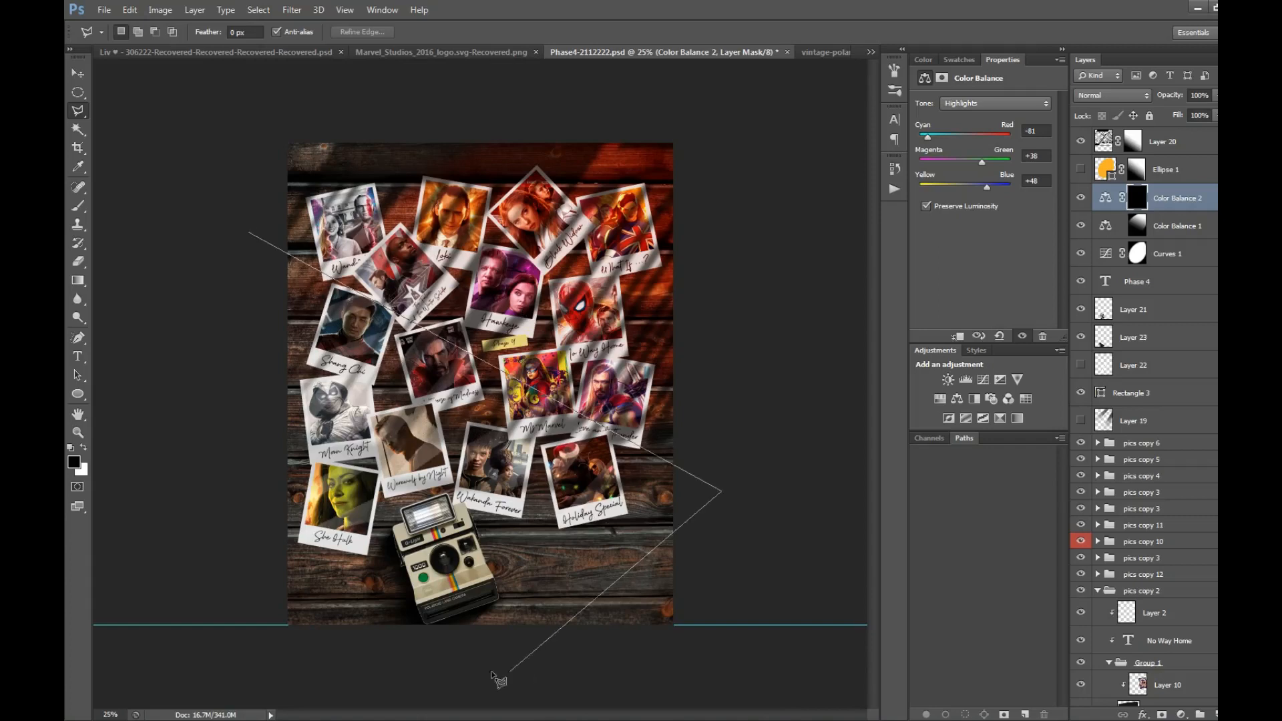
key("g")
left_click_drag(248, 451, 467, 451)
key("ctrl+d")
key("z")
key("ctrl+plus")
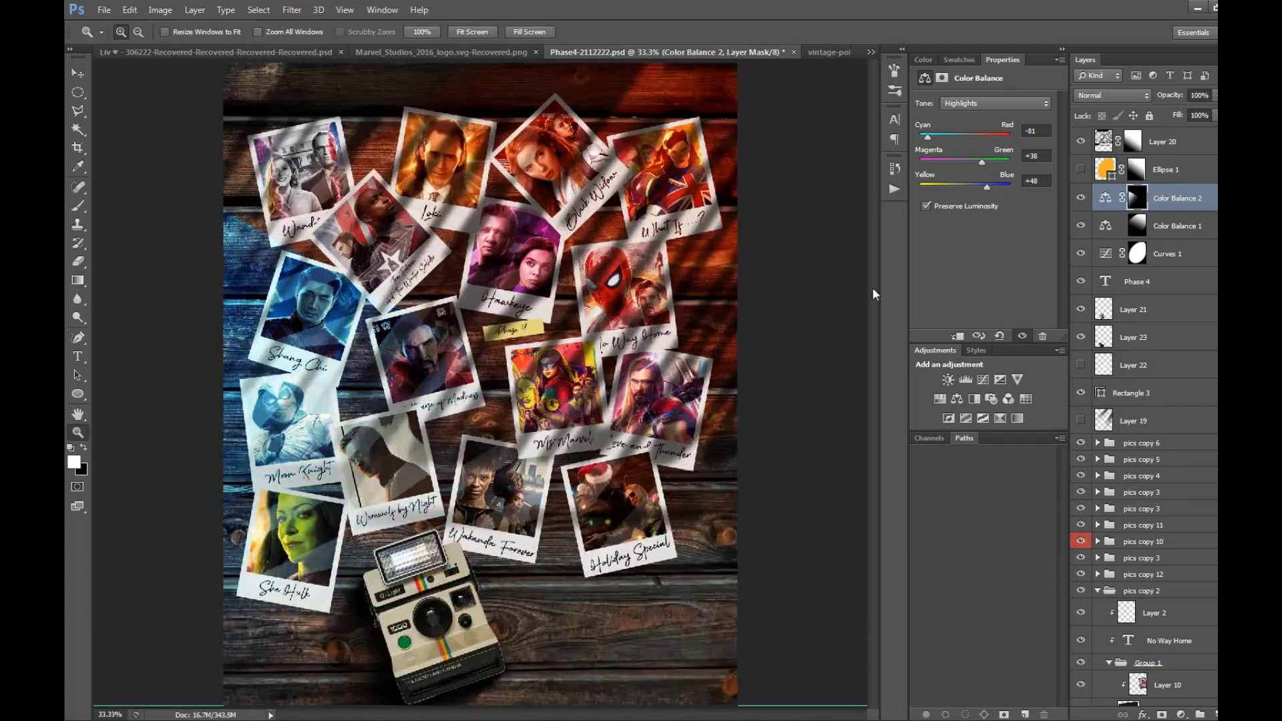
left_click(942, 78)
left_click_drag(921, 197, 995, 199)
Step: Delete the second Color Balance adjustment, hide Color Balance 1 and Curves 1, and select Layer 20
key("Delete")
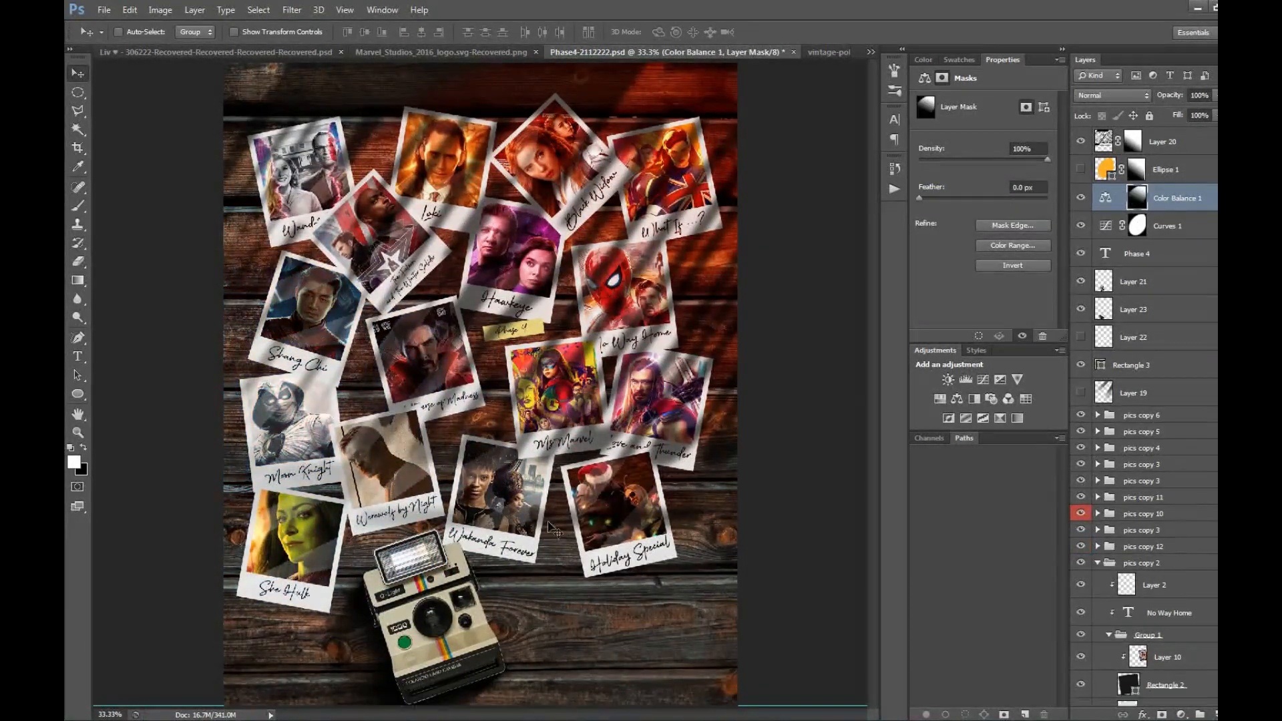
left_click(1103, 142)
left_click(1080, 143)
left_click(1080, 143)
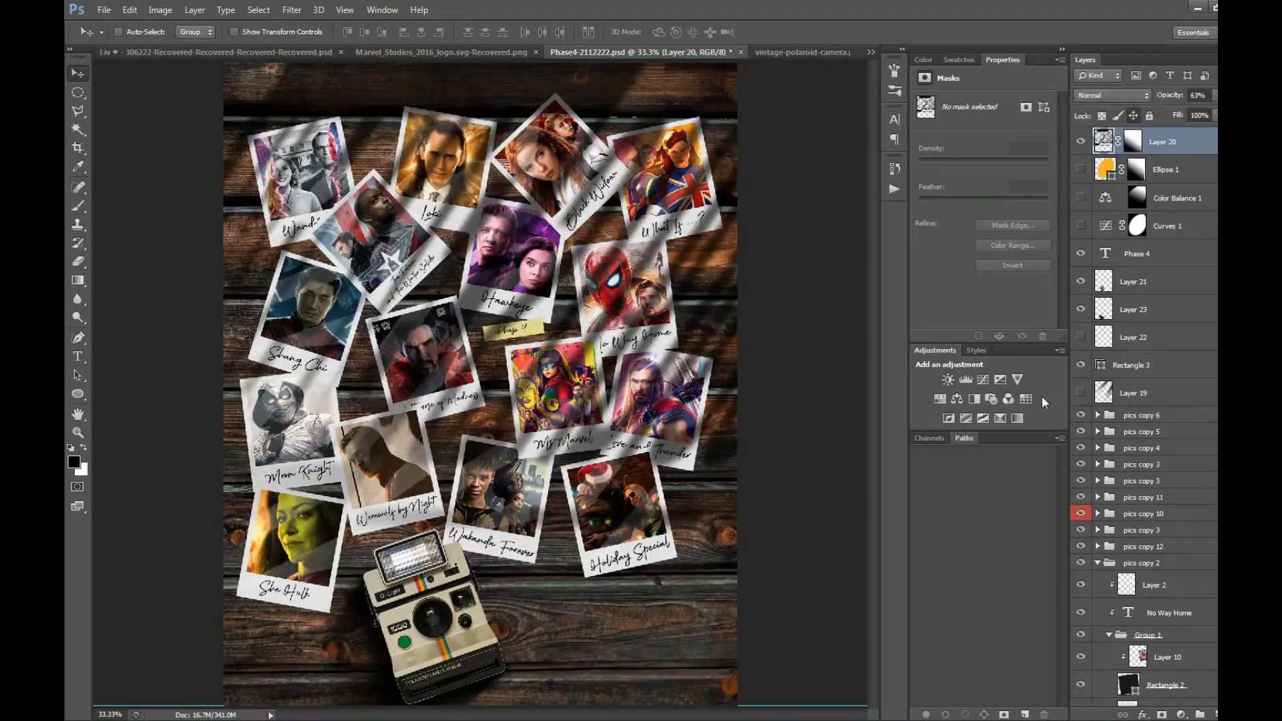
Step: Add a Color Lookup adjustment above Layer 20 and set its 3DLUT file to DropBlues.3DL
left_click(1026, 399)
left_click(1011, 103)
left_click(1001, 137)
key("Down")
key("Down")
key("Down")
key("Down")
key("Down")
key("Down")
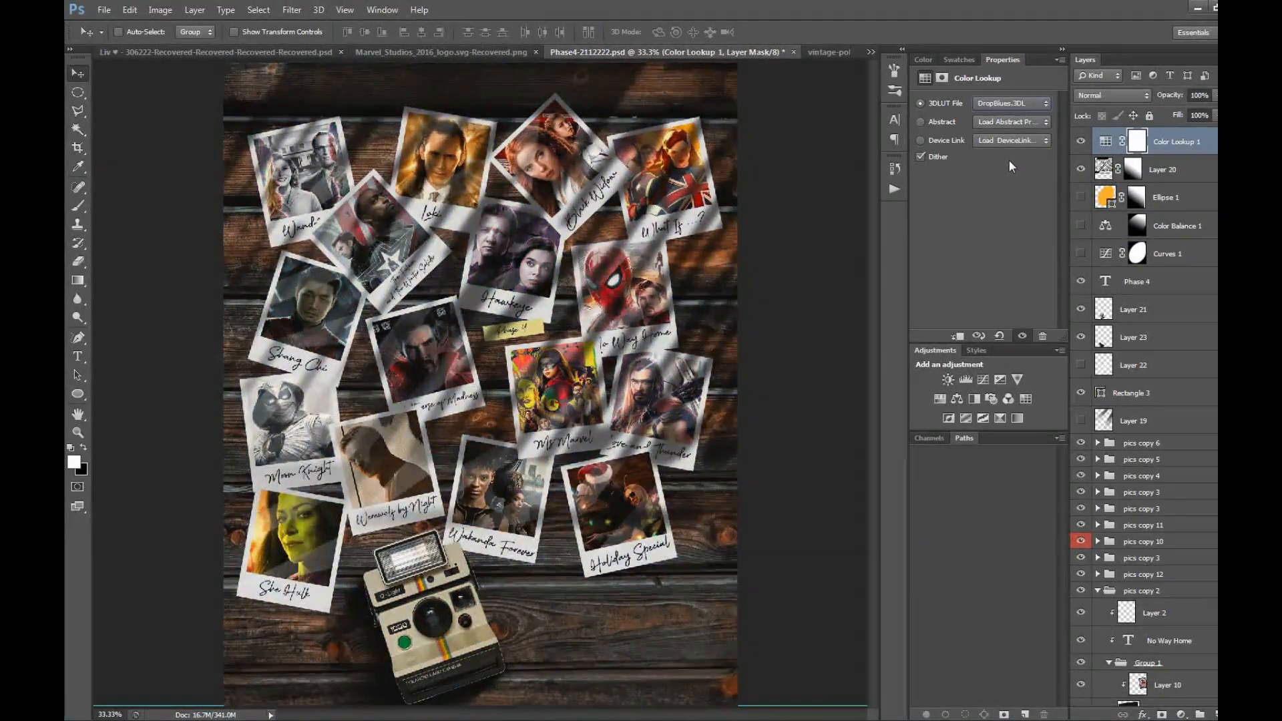
Step: Duplicate the Color Lookup adjustment and set the copy to HorrorBlue.3DL at 50% opacity
key("ctrl+j")
key("Down")
key("Down")
key("Down")
key("Down")
key("Down")
key("Down")
key("Down")
key("Down")
key("Down")
key("Down")
key("Down")
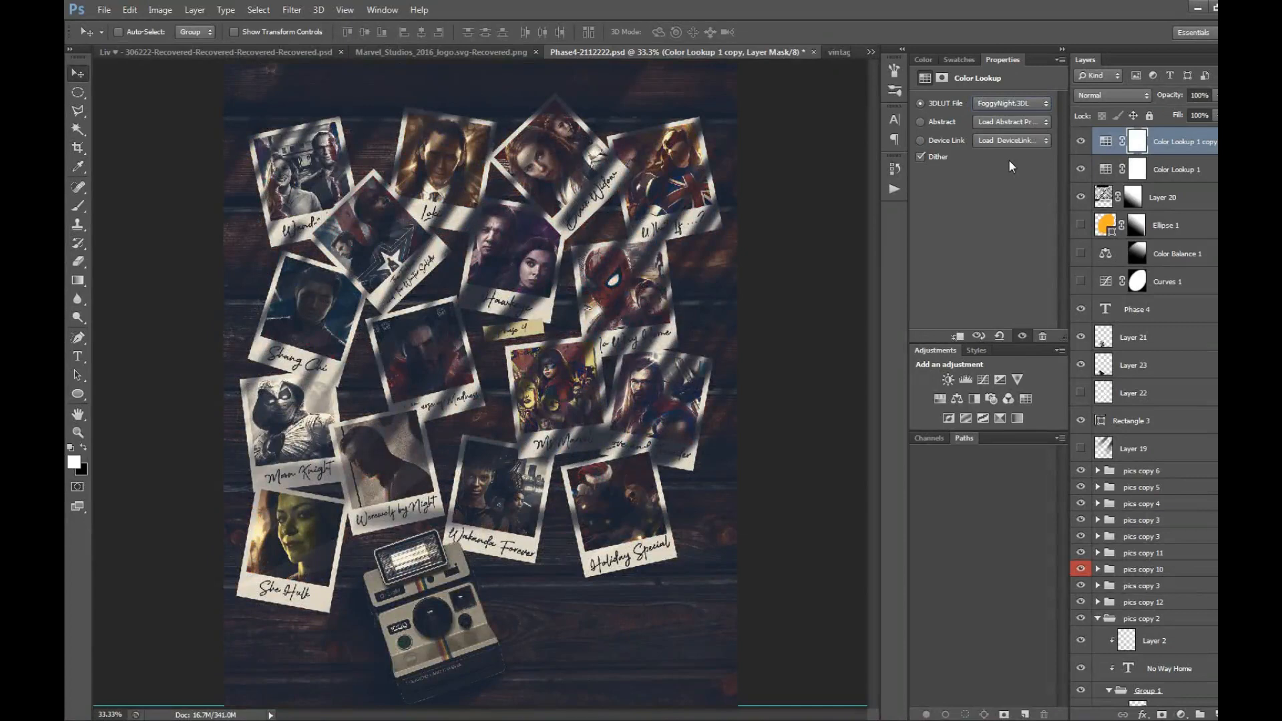
key("5")
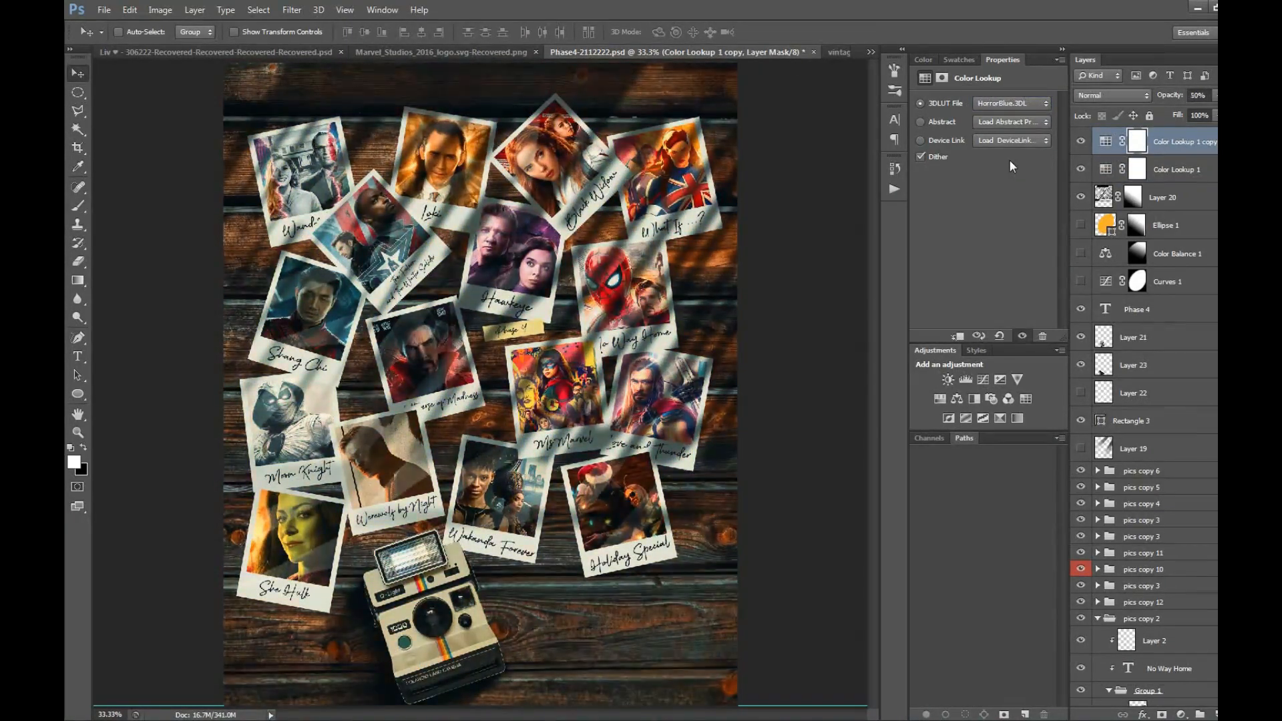
Step: Examine the camera area with the Color Lookup 1 adjustment and Rectangle 3 switched off and on
key("z")
left_click(593, 342)
left_click(593, 342)
left_click_drag(361, 431, 690, 105)
left_click_drag(767, 428, 697, 284)
left_click(1080, 169)
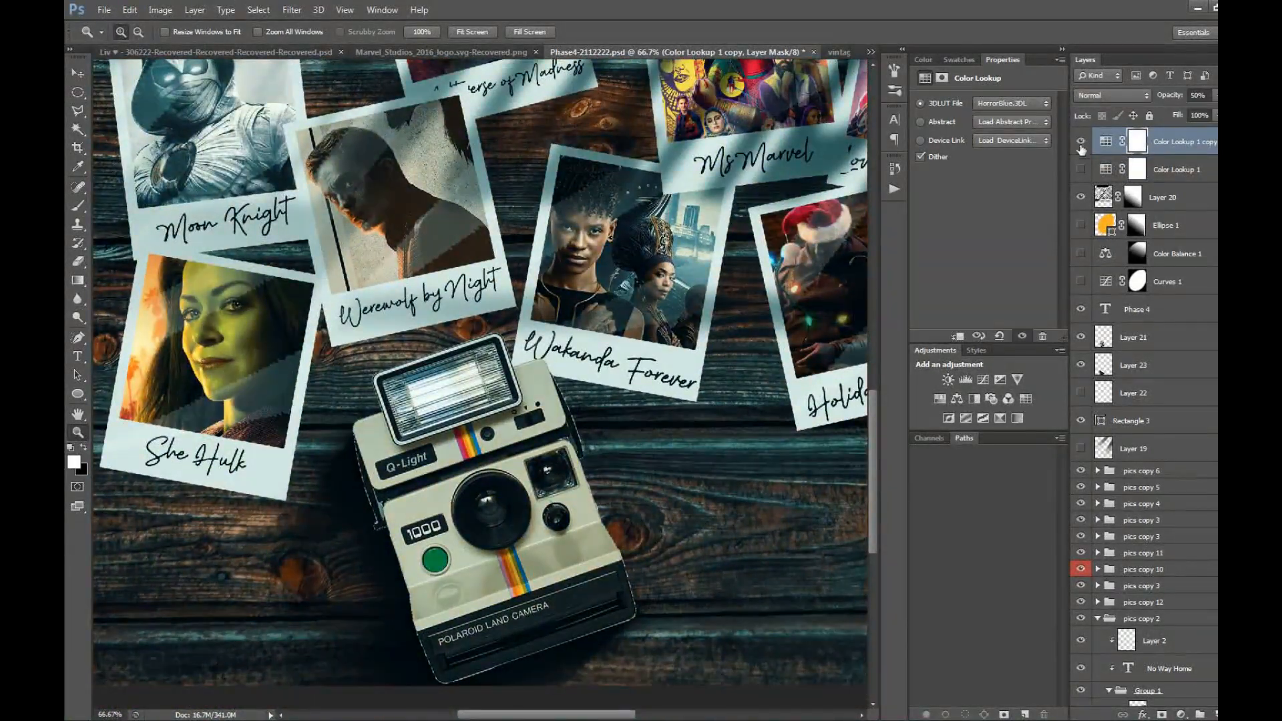
left_click(1082, 421)
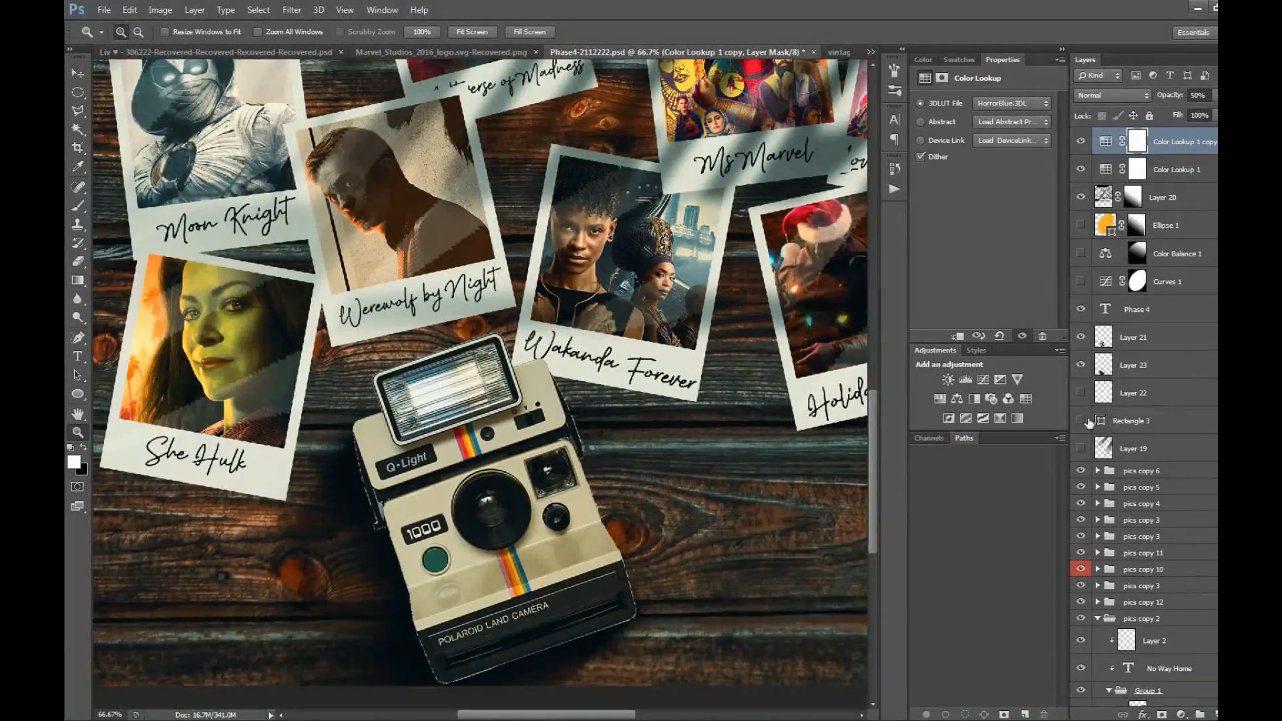
left_click(1081, 421)
Step: Paint dark shading over the lower part of the Polaroid camera on a new layer clipped to Layer 21
left_click(1128, 339)
left_click(1080, 338)
left_click(1080, 338)
key("ctrl+alt+shift+n")
key("ctrl+alt+g")
key("b")
left_click_drag(377, 567, 566, 598)
key("ctrl+minus")
key("ctrl+minus")
key("v")
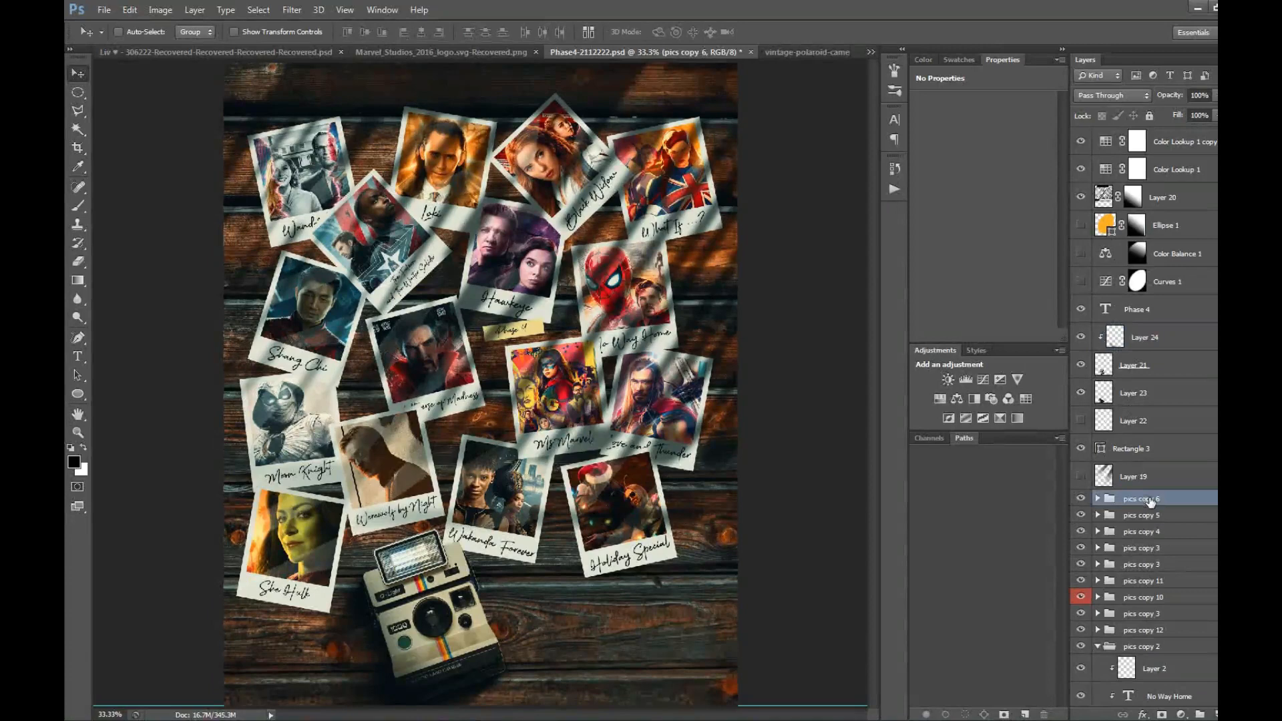
Step: Collapse the expanded polaroid groups and combine all the polaroids into a single group
scroll(1149, 502, "down", 4)
left_click(1097, 432)
left_click(1097, 538)
left_click(1164, 628, "shift")
key("ctrl+g")
Step: Try a black Multiply drop shadow on the combined polaroid group
double_click(1175, 498)
left_click(587, 329)
key("ctrl+plus")
key("ctrl+plus")
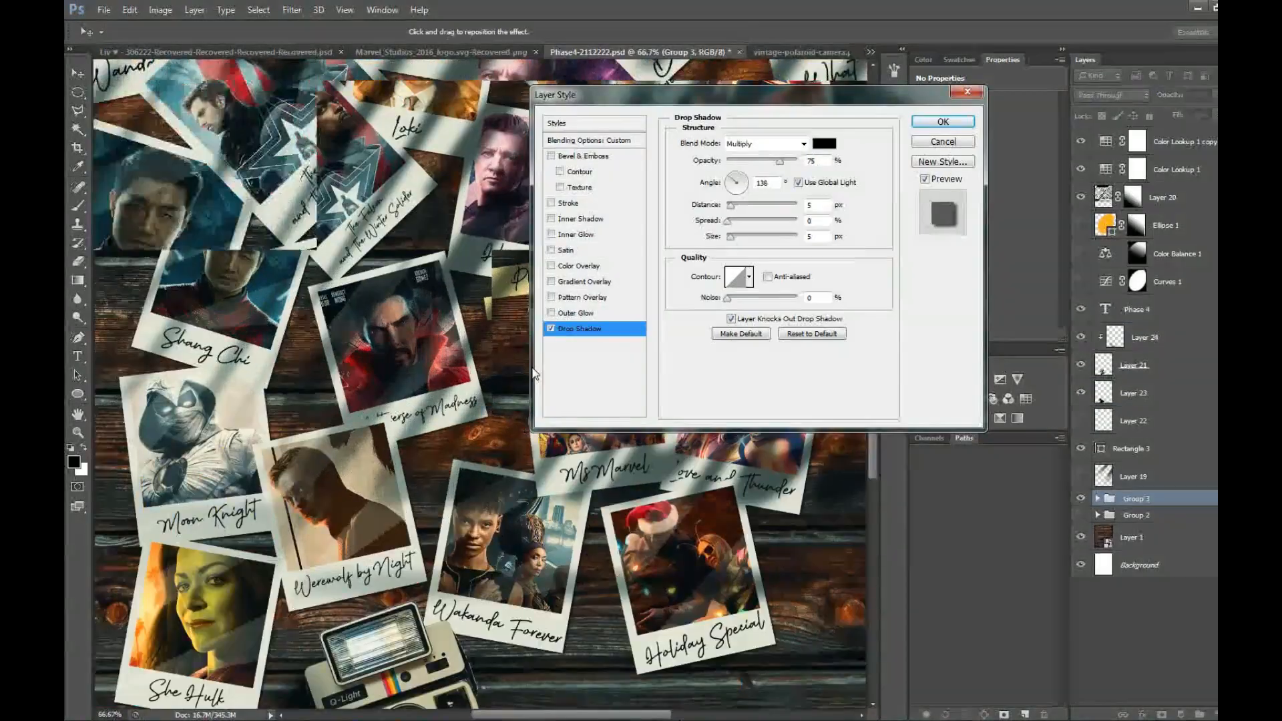
key("ctrl+plus")
key("ctrl+plus")
key("Return")
key("ctrl+0")
key("z")
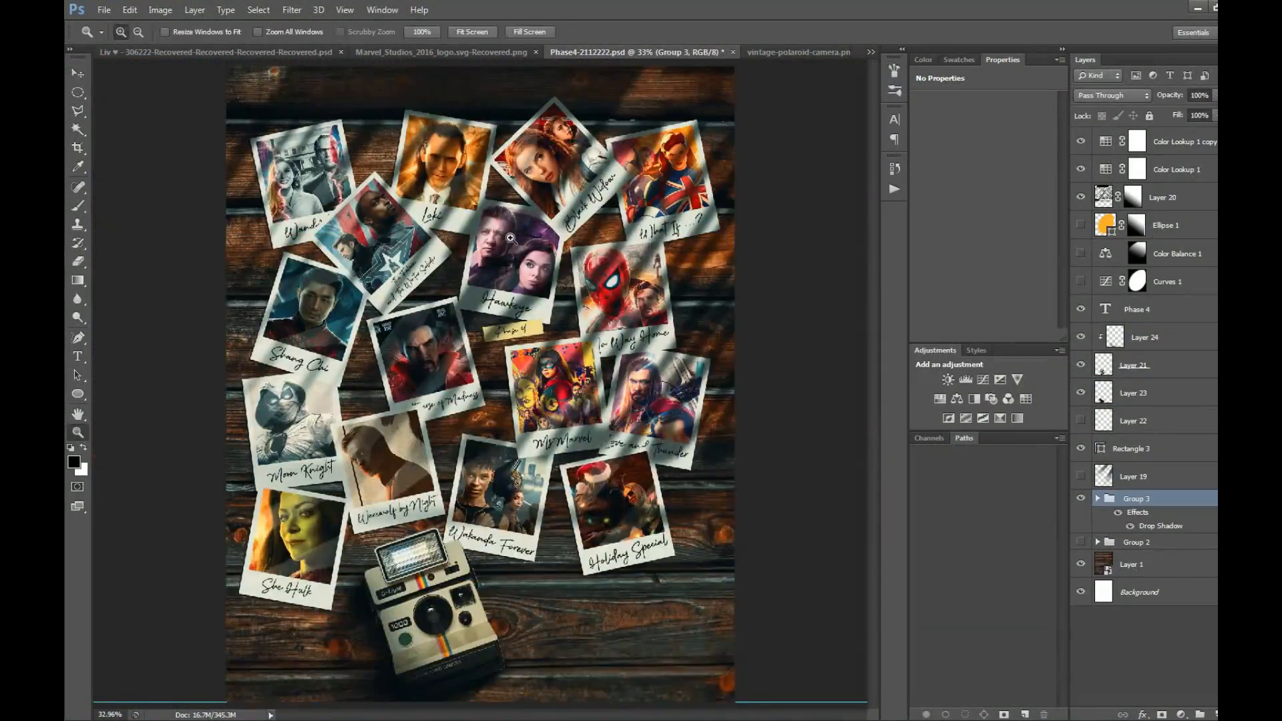
Step: Brush black shading at 30% opacity between the Hawkeye and Black Widow polaroids on a new layer clipped to pics copy
left_click(534, 280)
left_click(534, 281)
left_click(560, 279)
left_click(561, 279)
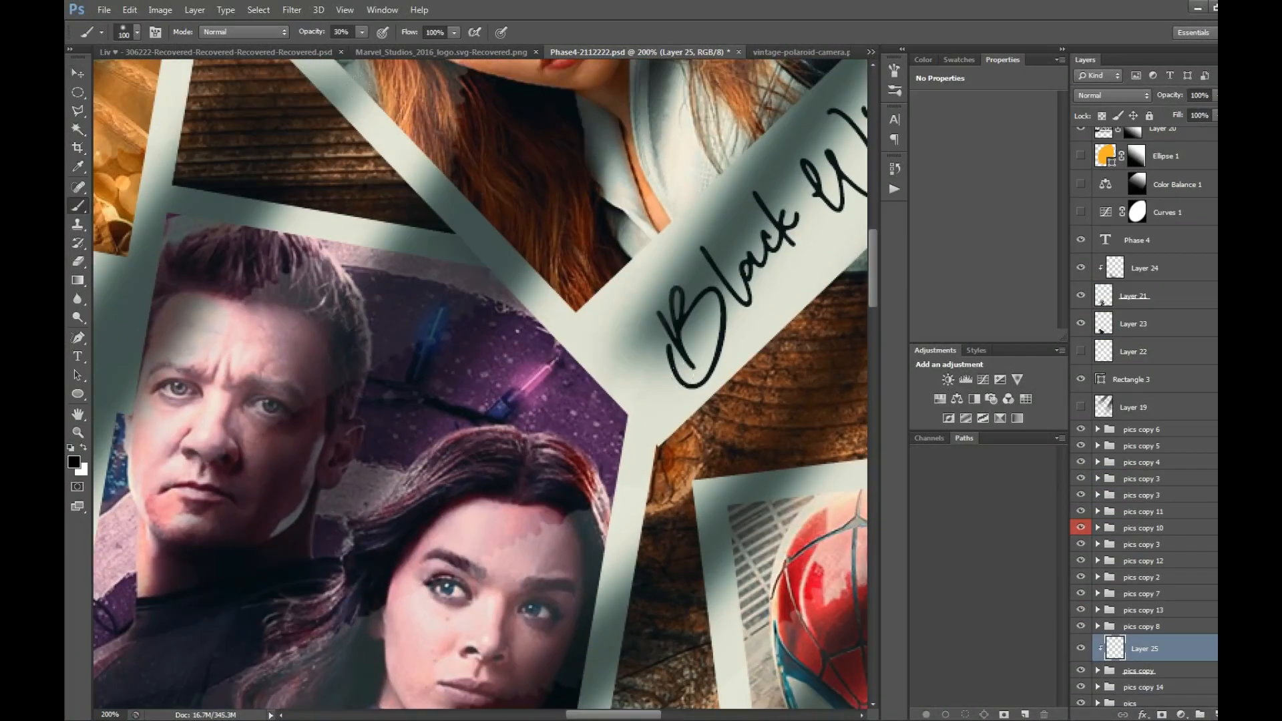
left_click_drag(509, 288, 633, 435)
left_click_drag(315, 314, 748, 320)
left_click_drag(564, 210, 526, 414)
key("ctrl+0")
Step: Paint soft shading where the What If and Spider-Man polaroids overlap, on a new layer clipped to pics copy 14
key("z")
left_click(501, 214)
left_click(772, 221)
left_click(771, 222)
left_click(772, 222)
left_click(772, 222)
key("v")
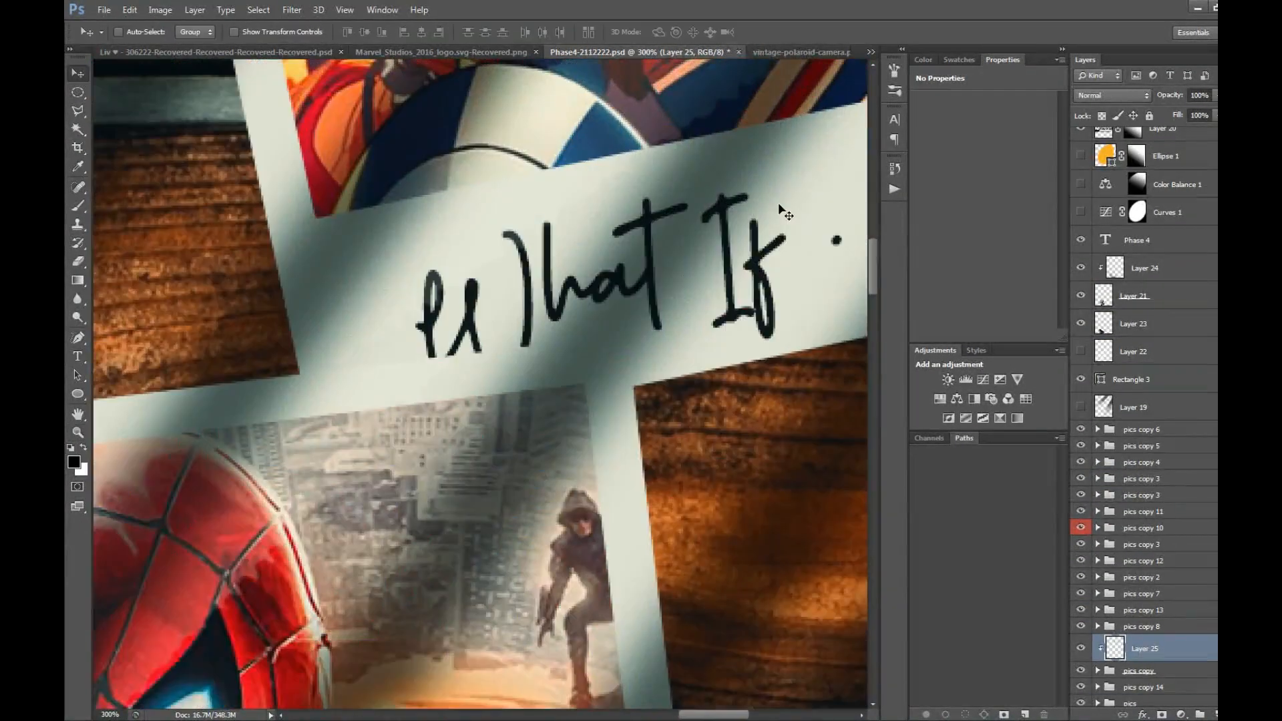
left_click(1163, 706, "alt")
key("b")
scroll(401, 327, "down", 1)
left_click_drag(400, 327, 668, 314)
key("v")
key("ctrl+0")
Step: Paint soft shading where the Falcon and Wanda polaroids overlap, on a new layer clipped to the pics group
key("z")
left_click(634, 200)
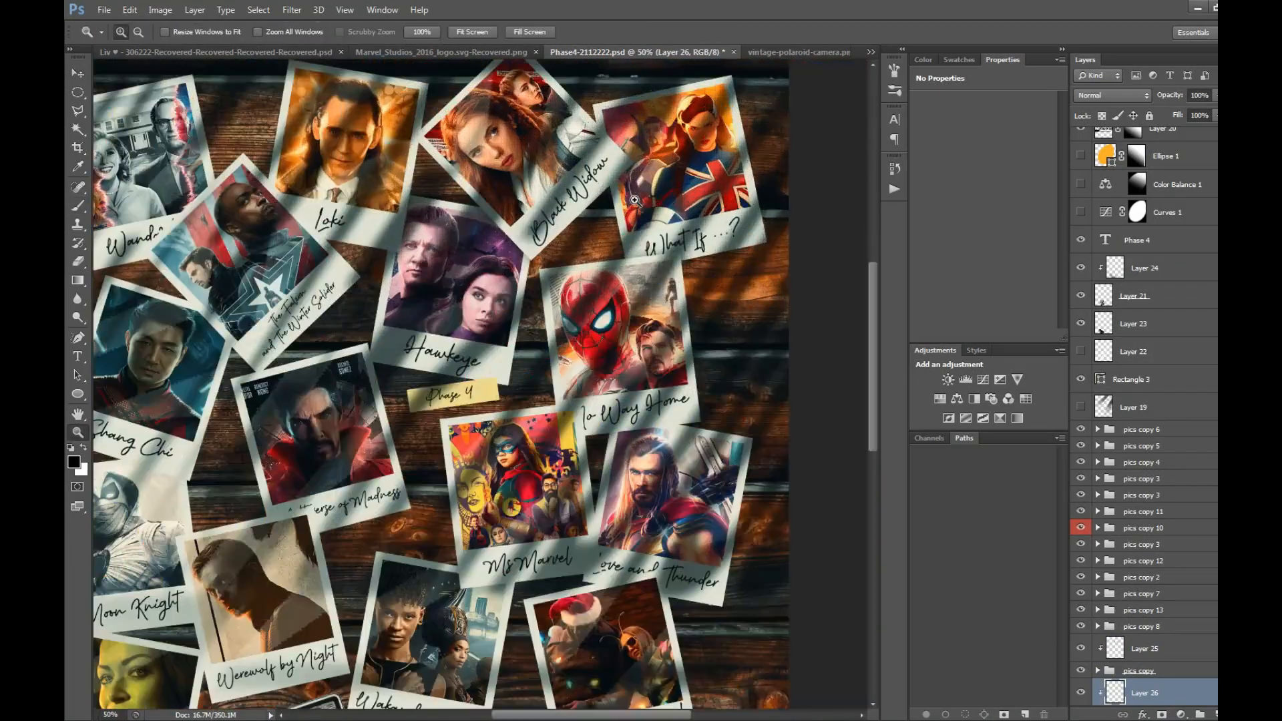
key("v")
left_click_drag(634, 200, 840, 225)
key("z")
left_click(374, 293)
left_click(394, 234)
left_click(394, 234)
key("v")
left_click(467, 400, "ctrl")
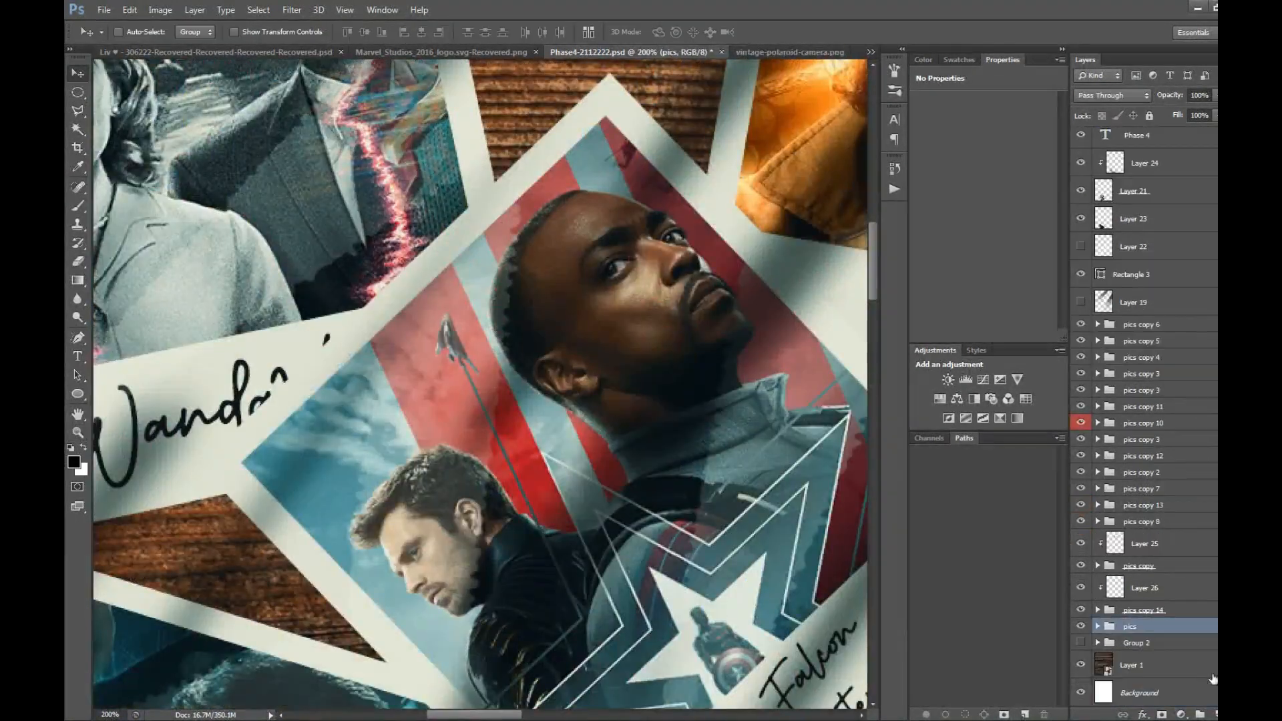
left_click_drag(734, 347, 307, 367)
key("v")
Step: Paint soft shading where the Loki and Falcon polaroids overlap, on a new layer clipped to pics copy 8
left_click(467, 347, "ctrl")
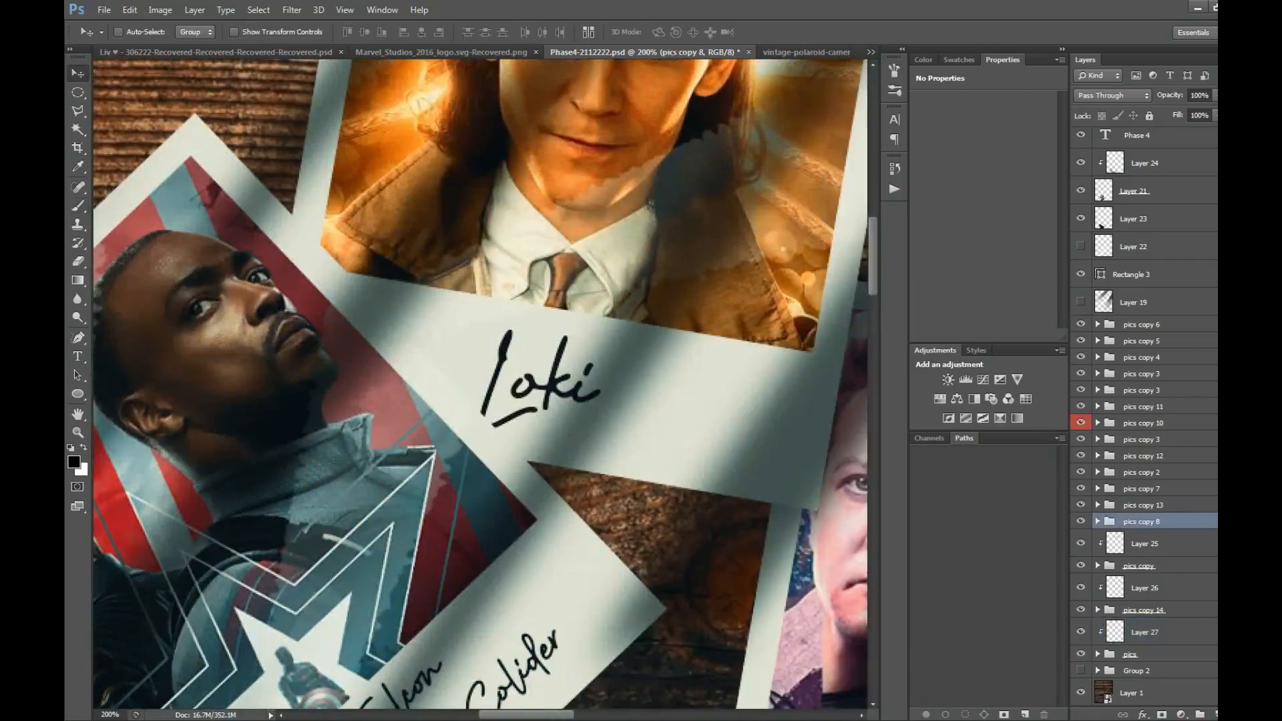
key("ctrl+shift+alt+n")
key("ctrl+alt+g")
key("b")
left_click_drag(307, 222, 512, 434)
Step: Shade the overlap between the Shang Chi and Falcon polaroids on a new layer clipped to pics copy 3
mouse_move(490, 694)
left_mouse_down()
mouse_move(604, 263)
mouse_move(944, 248)
left_mouse_up()
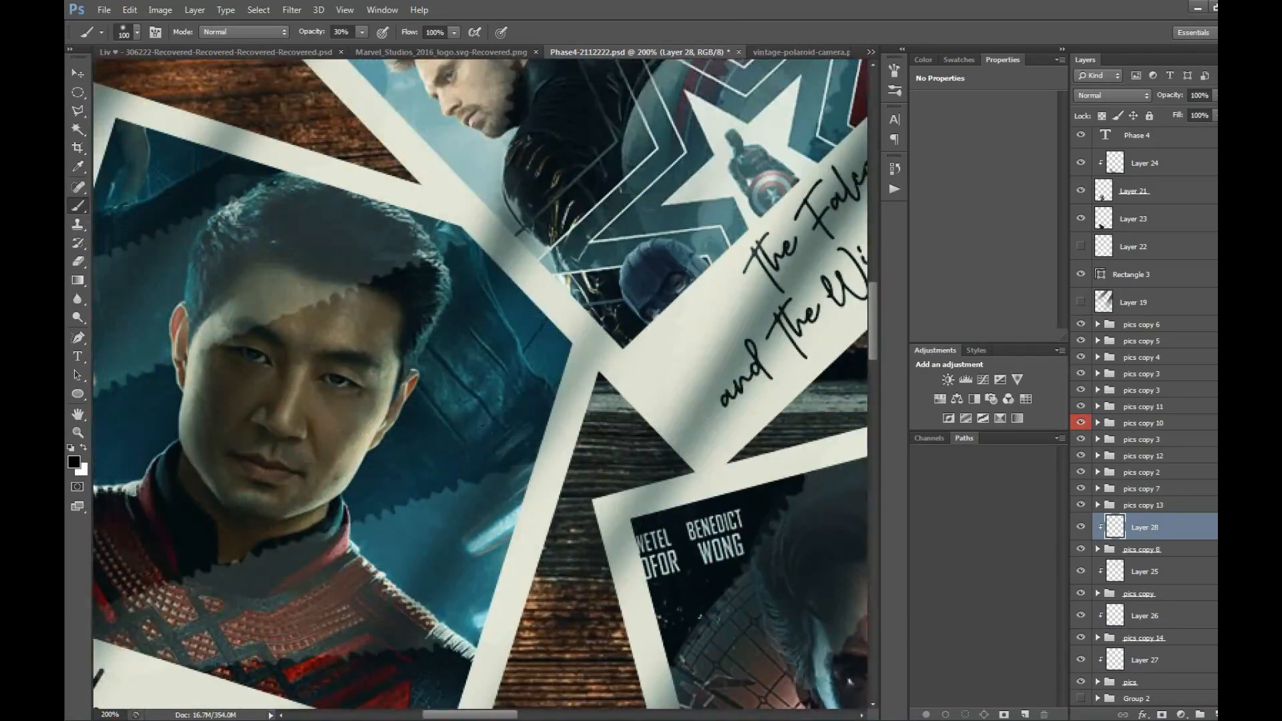
key("v")
left_click(467, 400, "ctrl")
key("ctrl+shift+alt+n")
key("ctrl+0")
key("v")
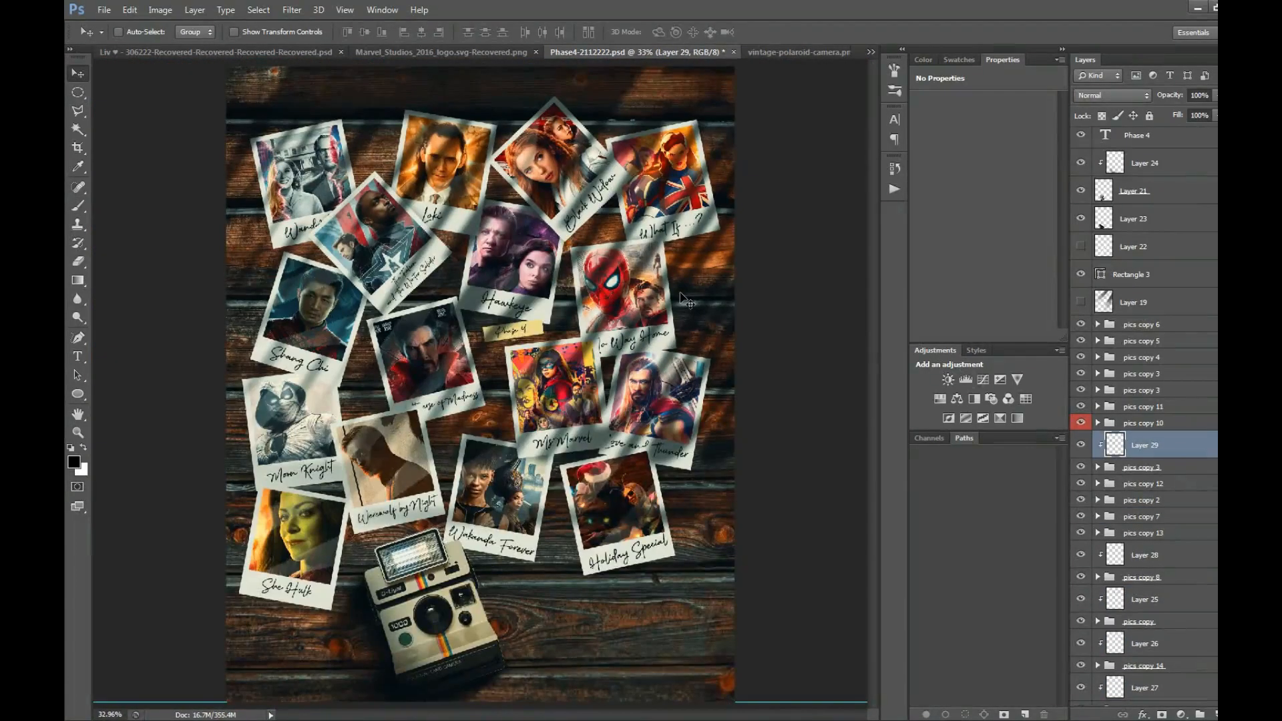
Step: Shade the overlap between the Shang Chi and Moon Knight polaroids on a new layer clipped to pics copy 12
left_click(567, 343, "ctrl")
left_click(508, 345, "ctrl")
left_click(252, 434, "ctrl")
left_click(201, 400, "ctrl")
left_click(200, 401, "ctrl")
left_click_drag(201, 401, 414, 401)
left_click(414, 401, "ctrl")
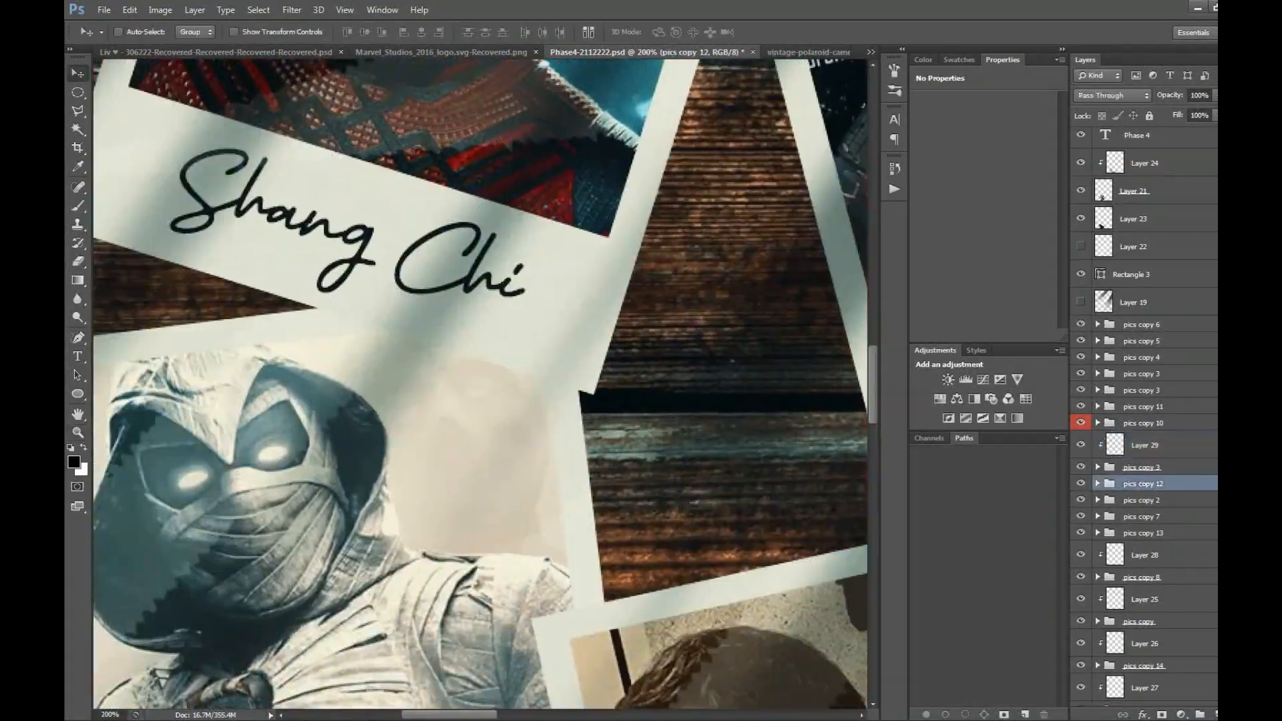
key("ctrl+shift+alt+n")
key("ctrl+alt+g")
key("b")
mouse_move(321, 321)
left_mouse_down()
mouse_move(574, 394)
mouse_move(701, 379)
left_mouse_up()
key("ctrl+z")
key("ctrl+z")
key("v")
key("ctrl+0")
Step: Paint soft overlap shading on a new layer clipped to the pics copy 2 group
left_click(411, 249, "ctrl")
left_click(1140, 528)
key("ctrl+shift+alt+n")
key("ctrl+alt+g")
key("b")
left_click_drag(401, 194, 507, 374)
mouse_move(485, 483)
left_mouse_down()
mouse_move(112, 402)
mouse_move(84, 412)
left_mouse_up()
Step: Paint overlap shading on a new layer clipped to pics copy 13, check the lower polaroids, and save the document
left_click(1162, 588)
key("ctrl+shift+alt+n")
key("ctrl+alt+g")
left_click_drag(601, 304, 307, 353)
key("ctrl+0")
key("ctrl+s")
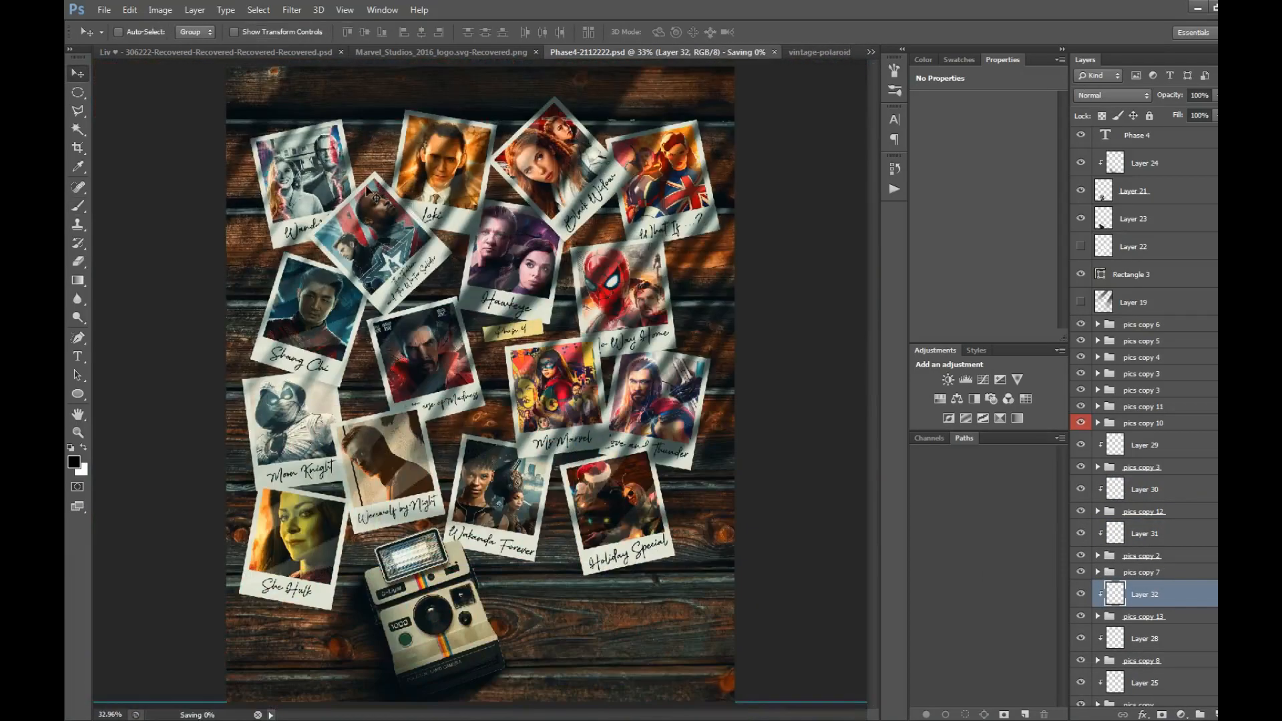
mouse_move(562, 472)
left_mouse_down()
mouse_move(609, 471)
mouse_move(114, 498)
left_mouse_up()
key("b")
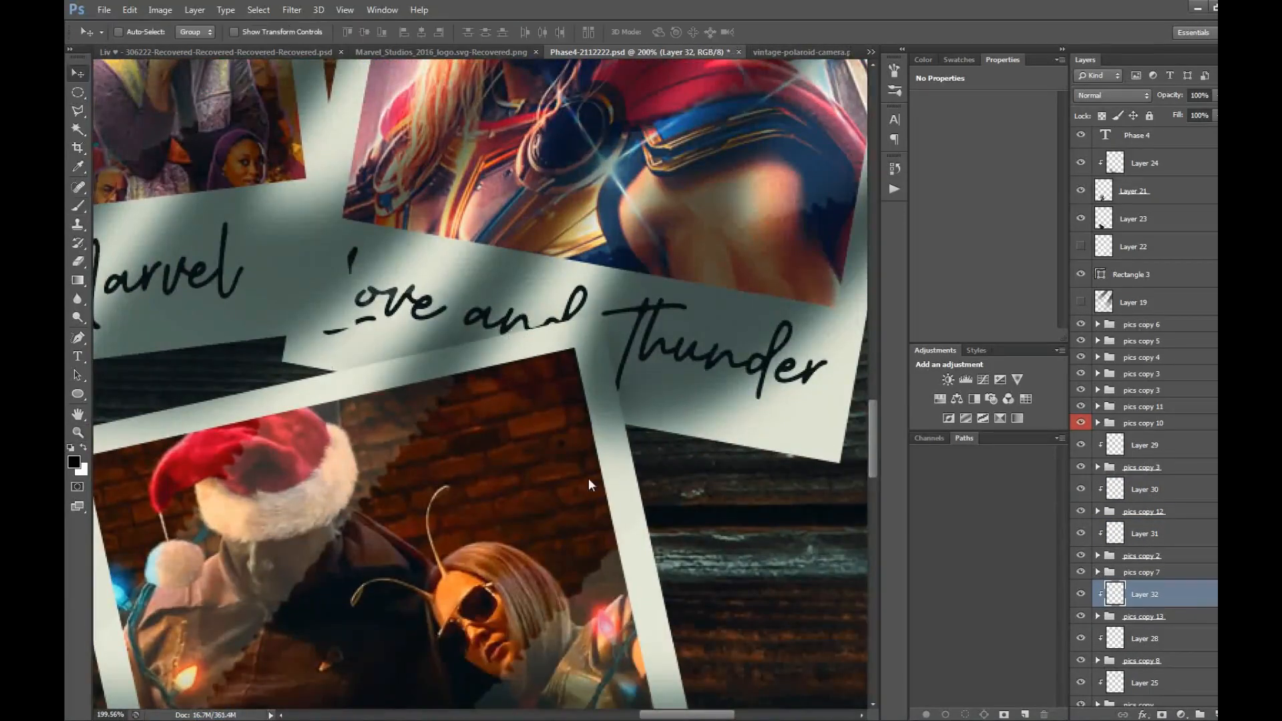
key("ctrl+0")
key("ctrl+s")
Step: Lower the opacity of the shadow overlay on Layer 20 to 55% and inspect the camera area
scroll(1190, 215, "up", 3)
left_click(1178, 198)
left_click_drag(1179, 96, 1142, 98)
key("z")
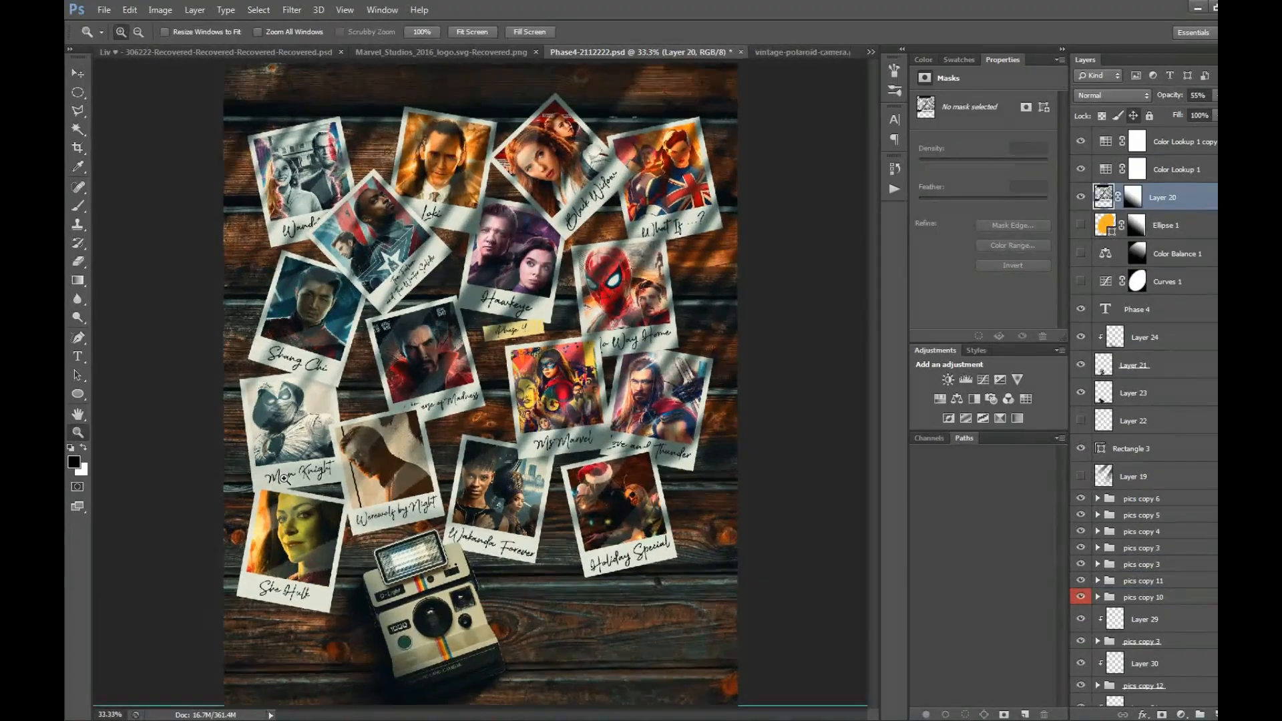
left_click(420, 591)
left_click(421, 591)
left_click_drag(635, 675, 595, 540)
left_click(595, 541, "alt")
left_click(595, 541, "alt")
Step: Combine the polaroid groups from pics copy 6 down to pics into one group and check it by toggling its visibility
left_click(1143, 500)
scroll(1165, 505, "down", 3)
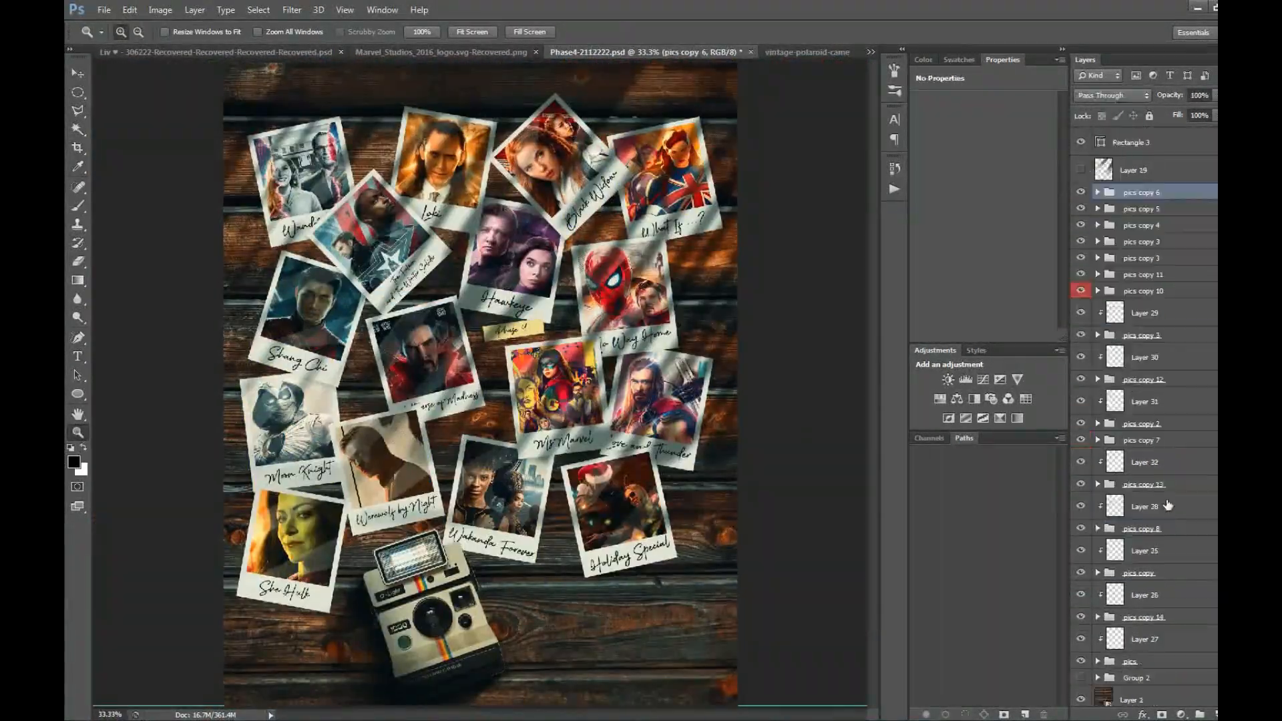
left_click(1158, 660, "shift")
key("ctrl+g")
left_click(1079, 501)
left_click(1079, 500)
Step: Try moving the combined polaroid group and giving it a drop shadow with an adjusted distance
key("v")
left_click_drag(549, 289, 634, 374)
key("ctrl+z")
double_click(1168, 498)
left_click(580, 328)
left_click_drag(799, 208, 784, 221)
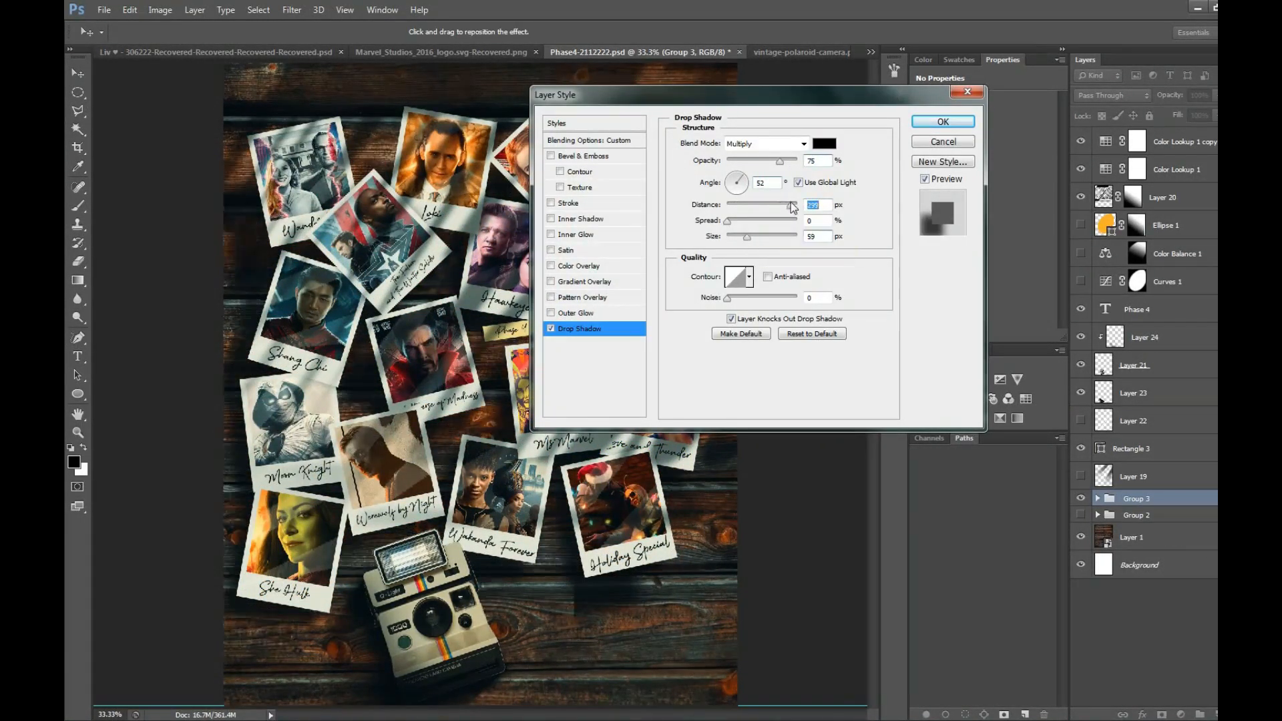
key("Return")
key("ctrl+z")
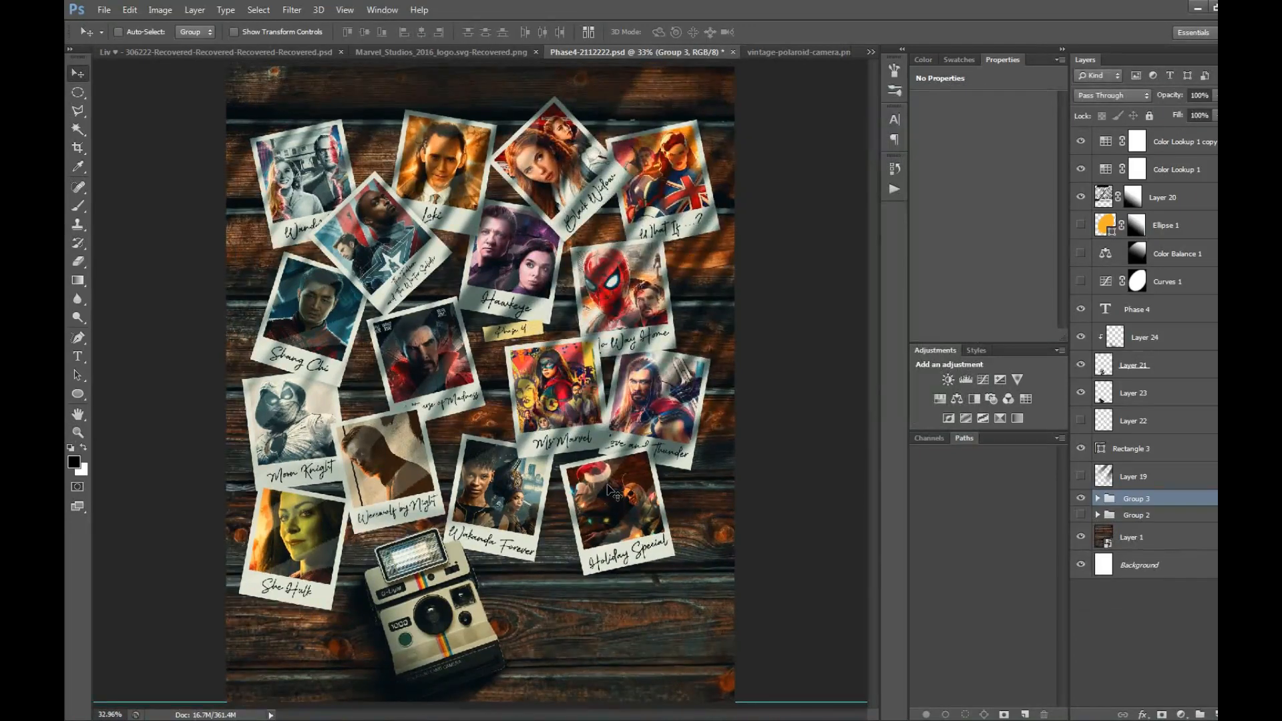
Step: Paint a soft shadow behind the yellow Phase 4 note on a new layer directly above Layer 1
key("z")
left_click_drag(534, 332, 595, 331)
left_click(1135, 537)
key("ctrl+shift+alt+n")
left_click(307, 354)
left_click(378, 380)
key("b")
key("bracketright")
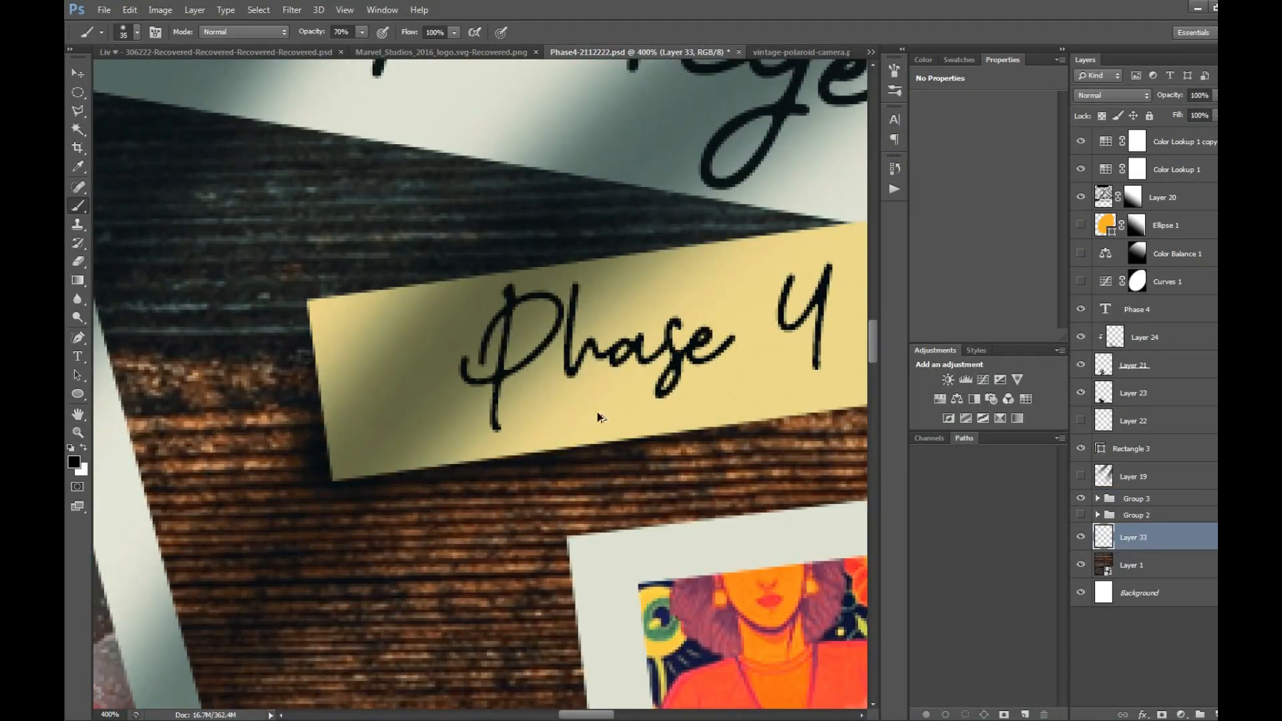
key("v")
key("ctrl+0")
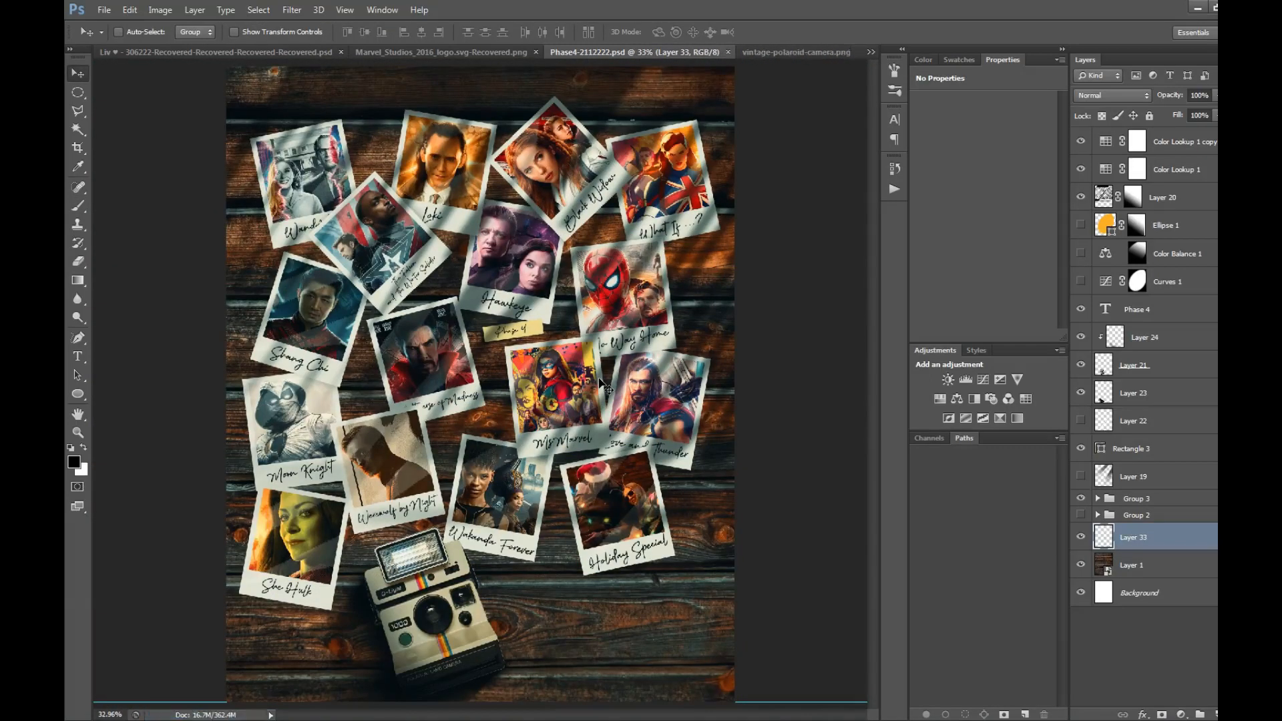
Step: Create a magenta-filled layer above Layer 20 with a layer mask feathered to 56.2 px
left_click(1080, 197)
left_click(1080, 197)
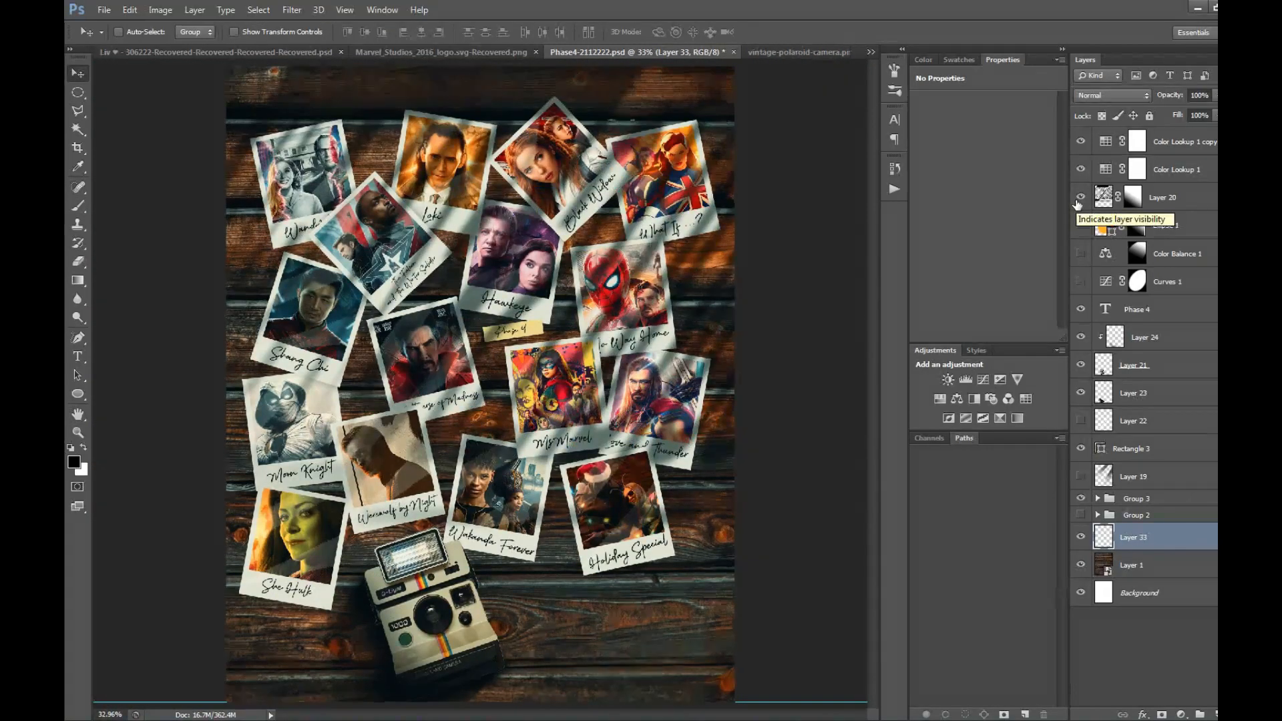
left_click(1168, 197)
left_click(1215, 714)
left_click(1161, 714)
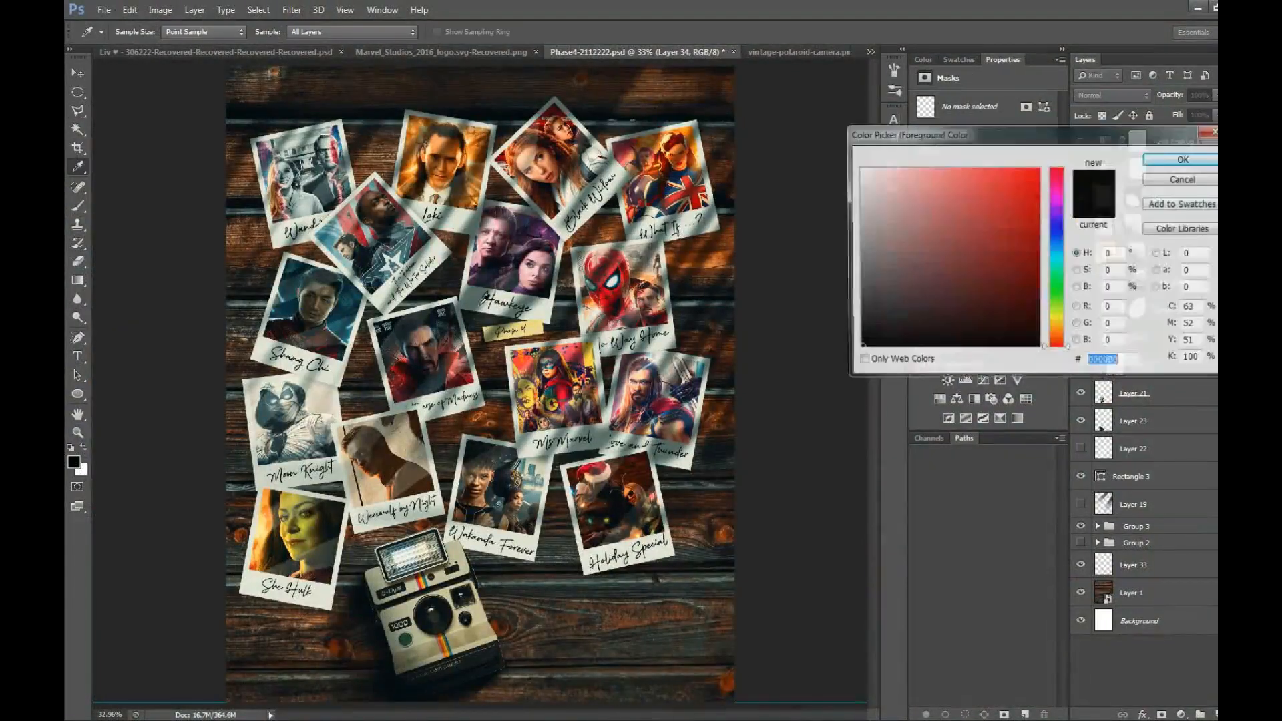
left_click(1056, 269)
left_click(1056, 187)
key("Return")
key("alt+BackSpace")
key("ctrl+d")
key("v")
left_click(1132, 197)
left_click_drag(920, 198, 991, 197)
Step: Set the magenta layer's blending to Linear Dodge (Add), reposition its glow over the collage, and hide the layer
key("bracketright")
key("bracketright")
key("bracketright")
key("bracketright")
key("bracketright")
key("bracketright")
key("bracketright")
key("bracketright")
key("bracketright")
key("bracketright")
key("bracketright")
key("bracketright")
key("bracketright")
key("bracketright")
key("bracketright")
key("bracketright")
key("bracketright")
key("bracketright")
key("bracketright")
key("bracketright")
left_click(378, 350)
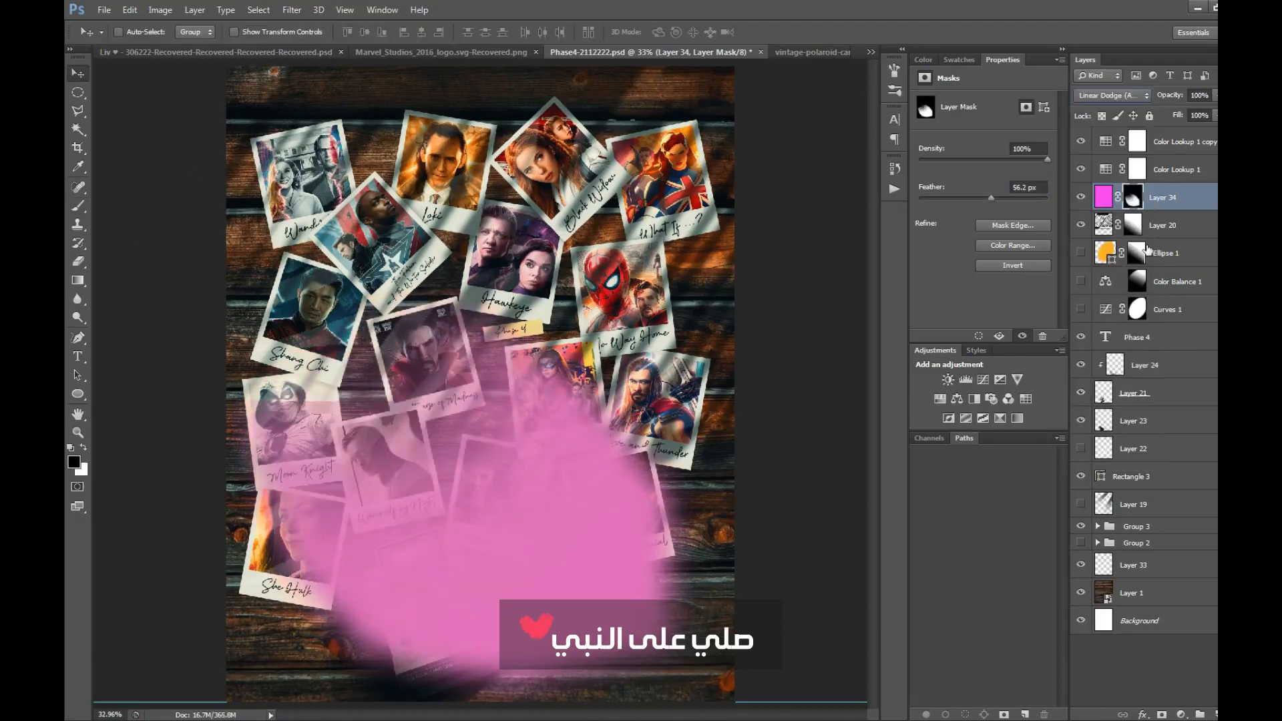
left_click_drag(580, 479, 707, 534)
left_click(1080, 197)
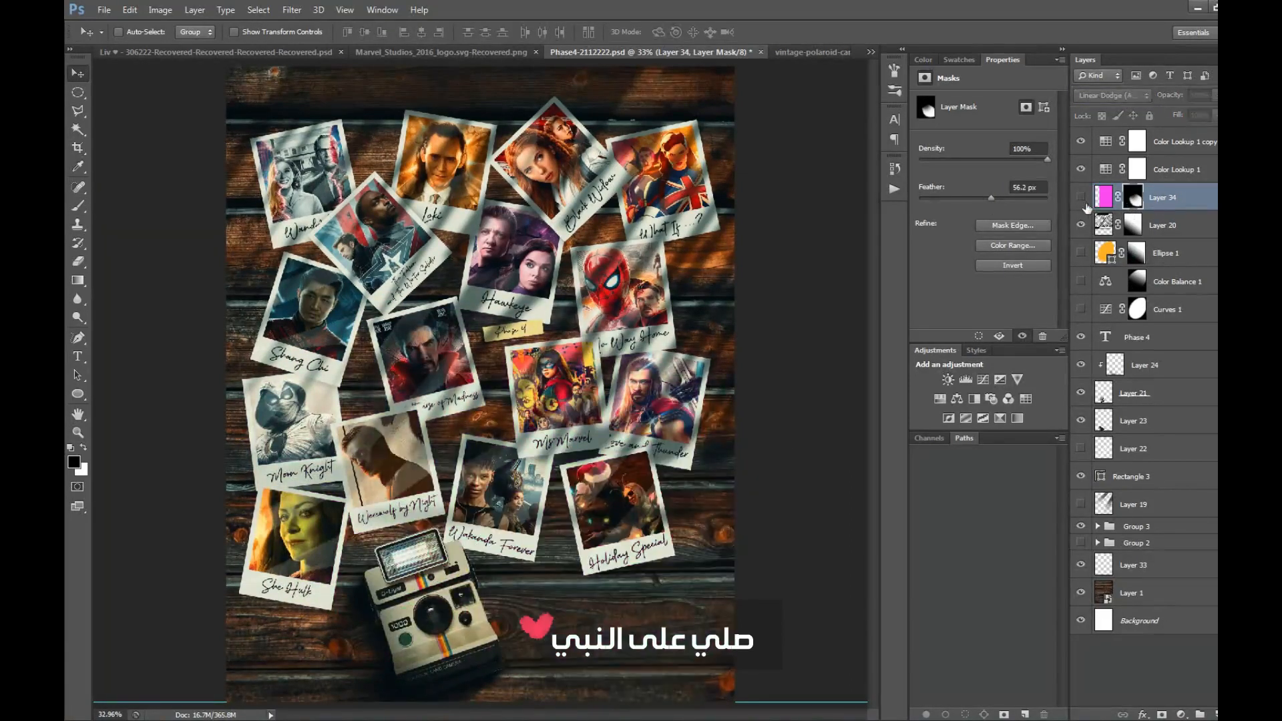
Step: Show Color Balance 1 and shift its midtones to -56 on Cyan/Red and +70 on Yellow/Blue
left_click(1080, 281)
left_click(1102, 283)
left_click_drag(984, 185, 996, 186)
left_click_drag(1007, 136, 913, 137)
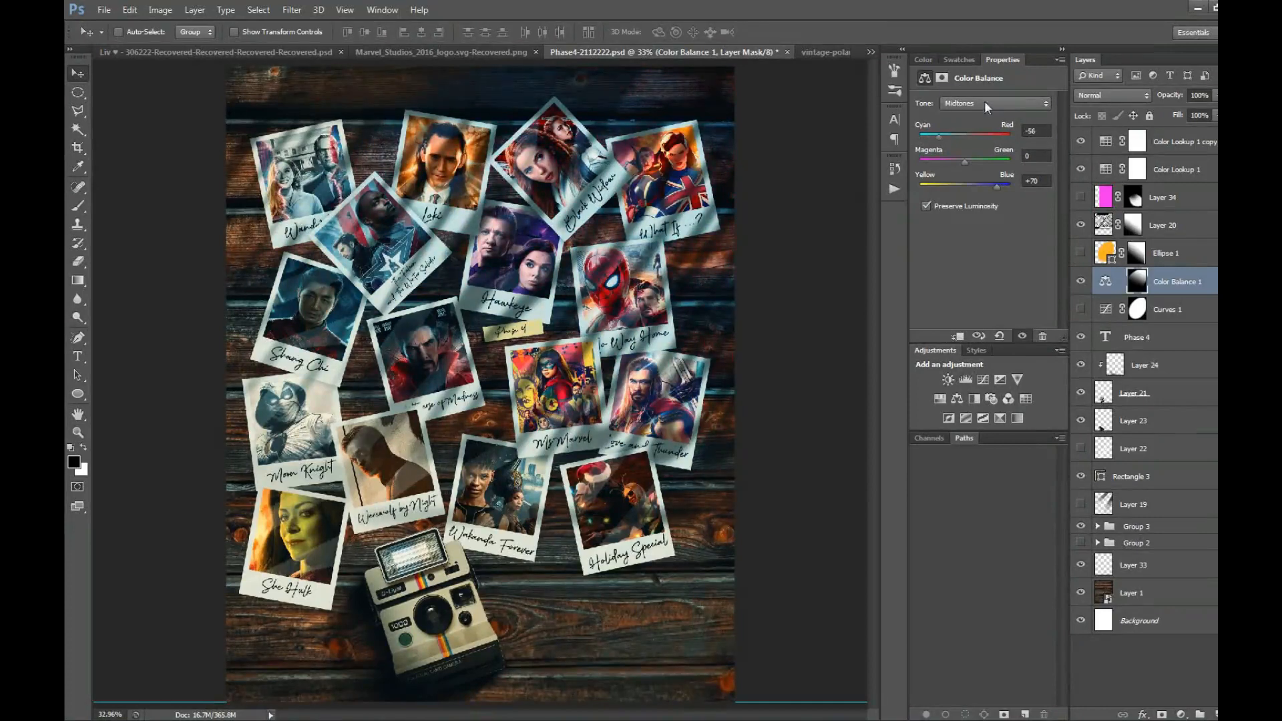
Step: Raise the curve of Curves 1 and replace its mask with a copy of the Color Balance 1 mask
left_click(1105, 308)
left_click_drag(980, 200, 980, 180)
left_click_drag(1136, 281, 1136, 309, "alt")
left_click(1104, 308)
key("z")
left_click(553, 243)
left_click(553, 243)
Step: Try a Hue/Saturation adjustment above Curves 1 with Colorize on and saturation 59, and delete it
left_click(1080, 281)
left_click(940, 399)
left_click(984, 233)
left_click_drag(480, 334, 513, 412)
left_click(1104, 308)
mouse_move(920, 158)
left_mouse_down()
mouse_move(995, 158)
mouse_move(919, 156)
left_mouse_up()
key("ctrl+minus")
key("v")
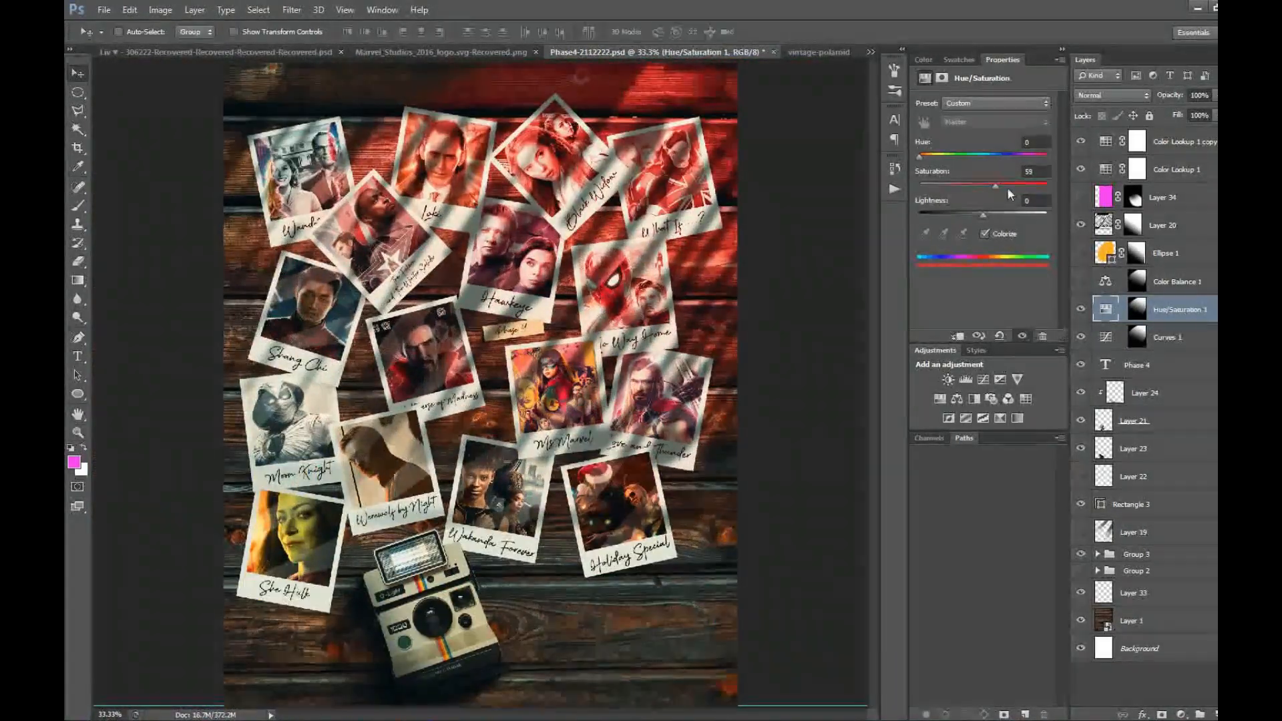
left_click_drag(983, 214, 1019, 213)
key("Delete")
Step: Show Color Balance 1 again, adjust its midtones toward red, and set the highlights to +33 on Cyan/Red
key("z")
left_click(600, 234)
left_click(600, 234)
left_click_drag(447, 234, 314, 319)
left_click(1080, 281)
left_click(1105, 281)
mouse_move(964, 136)
left_mouse_down()
mouse_move(986, 138)
mouse_move(940, 162)
mouse_move(963, 162)
mouse_move(970, 139)
left_mouse_up()
left_click(966, 103)
left_click(962, 114)
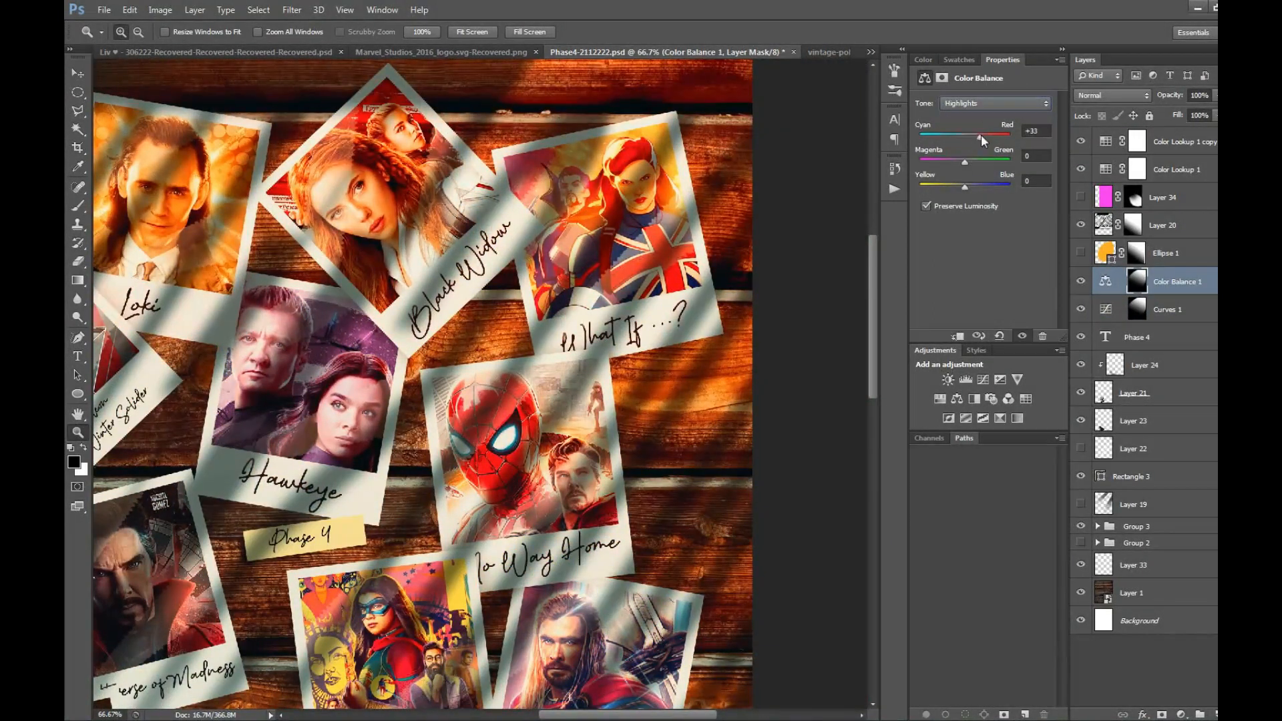
Step: Add a Moonlight.3DL Color Lookup below Curves 1 and mask it with an inverted copy of the Curves 1 mask
key("ctrl+minus")
key("ctrl+minus")
key("ctrl+minus")
left_click(1025, 398)
left_click(1015, 104)
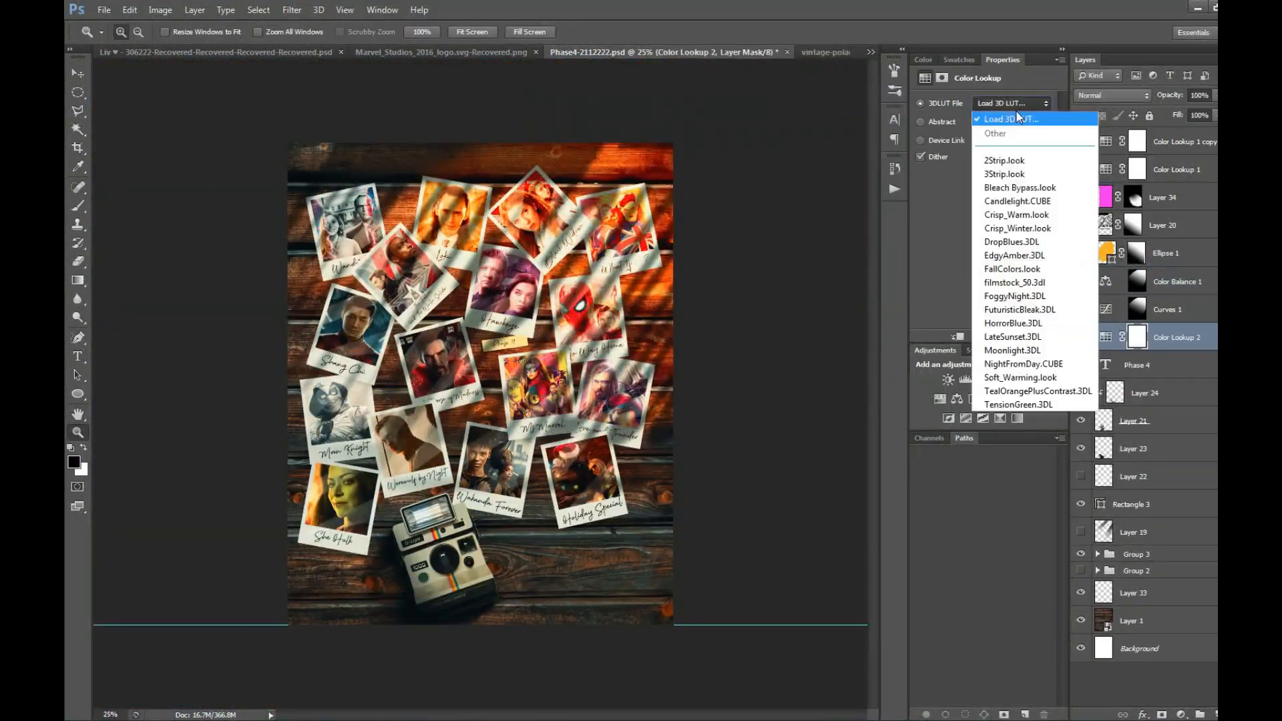
left_click(1012, 350)
left_click_drag(1136, 311, 1137, 337)
key("ctrl+i")
left_click(415, 378)
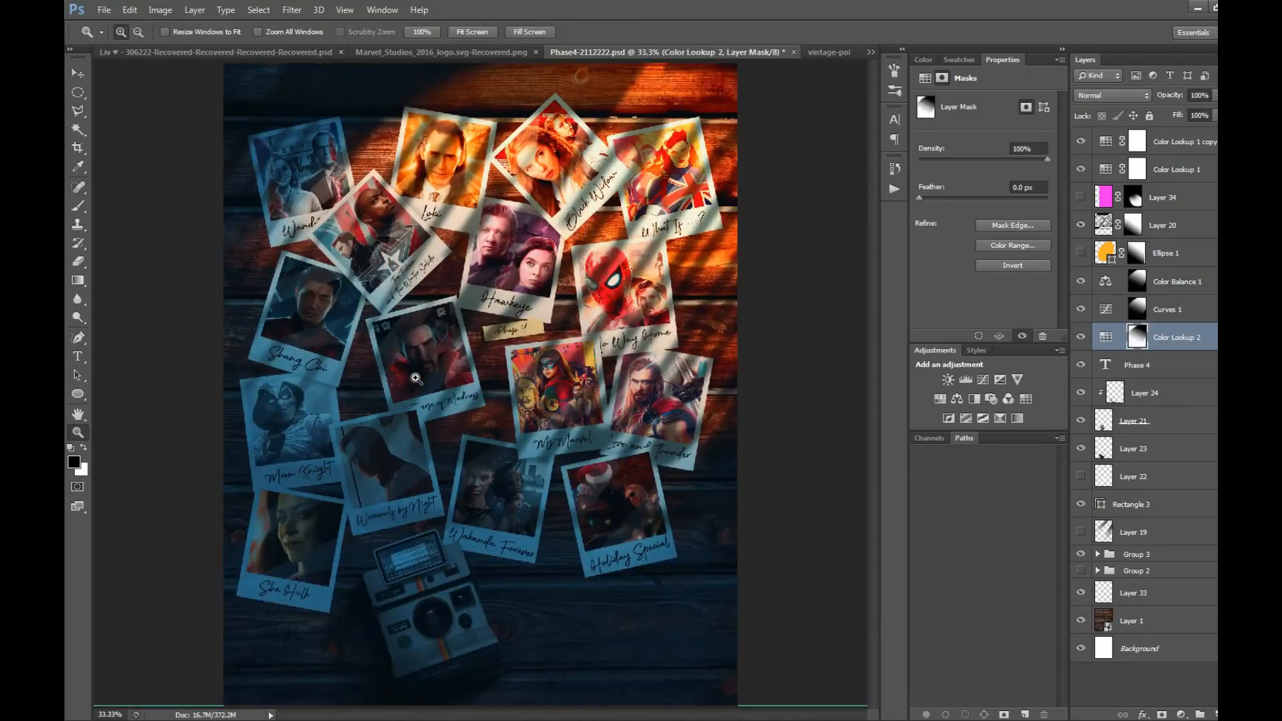
Step: Transform the Curves 1 mask and replace the Color Lookup 2 mask with an inverted copy of it
key("ctrl+minus")
left_click(1136, 309)
key("ctrl+t")
key("Return")
left_click_drag(1136, 309, 1136, 337)
key("ctrl+i")
Step: Inspect the grading close up and hide the Color Balance 1 and Curves 1 adjustments
left_click(593, 407)
left_click(594, 408)
left_click(593, 408, "alt")
left_click(547, 184)
left_click(547, 183)
key("ctrl+minus")
left_click(1081, 281)
left_click(1080, 309)
key("ctrl+minus")
key("ctrl+minus")
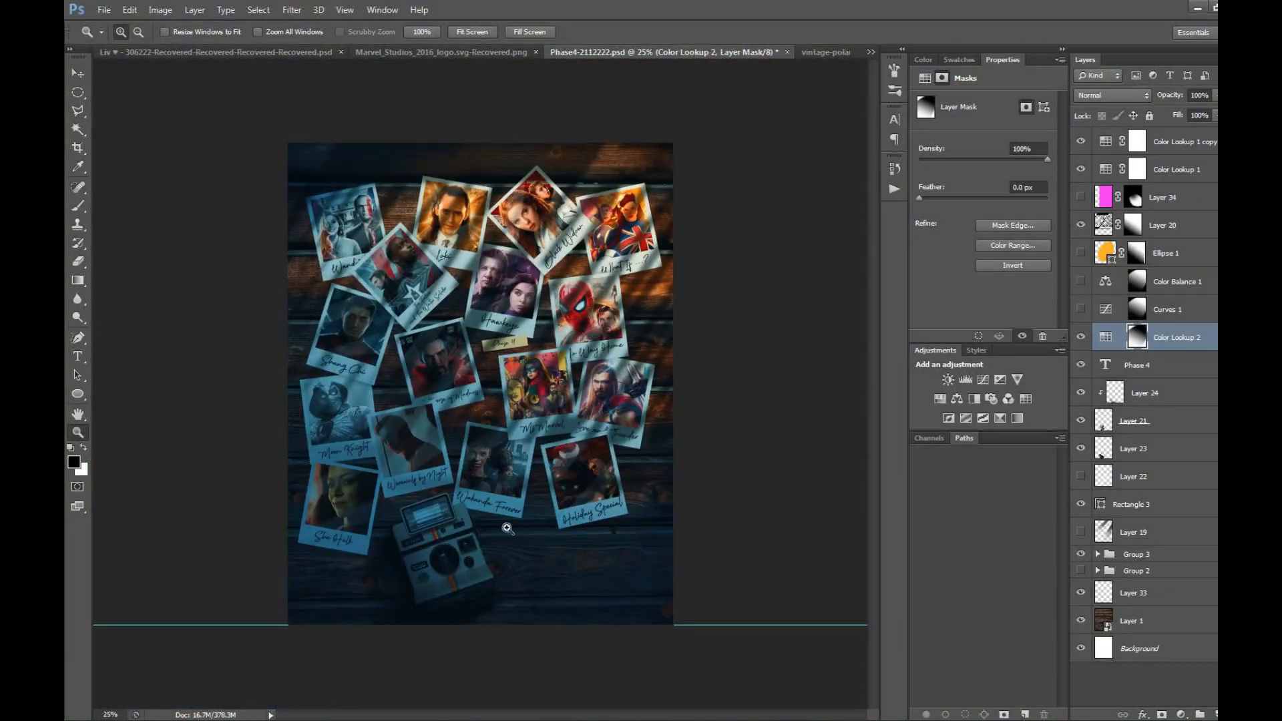
Step: Fill the Color Lookup 2 mask through a selection to confine the moonlight tint mainly to the collage's lower area
key("alt+Delete")
key("ctrl+z")
key("x")
key("alt+Delete")
key("ctrl+d")
left_click(429, 452)
left_click(429, 452)
left_click(428, 452, "alt")
key("ctrl+j")
key("ctrl+z")
Step: Compare the collage with and without the Layer 20 shadow overlay and try a Hue/Saturation change on it
left_click(1176, 169)
left_click(1080, 225)
left_click(1176, 338)
key("ctrl+d")
left_click(1080, 225)
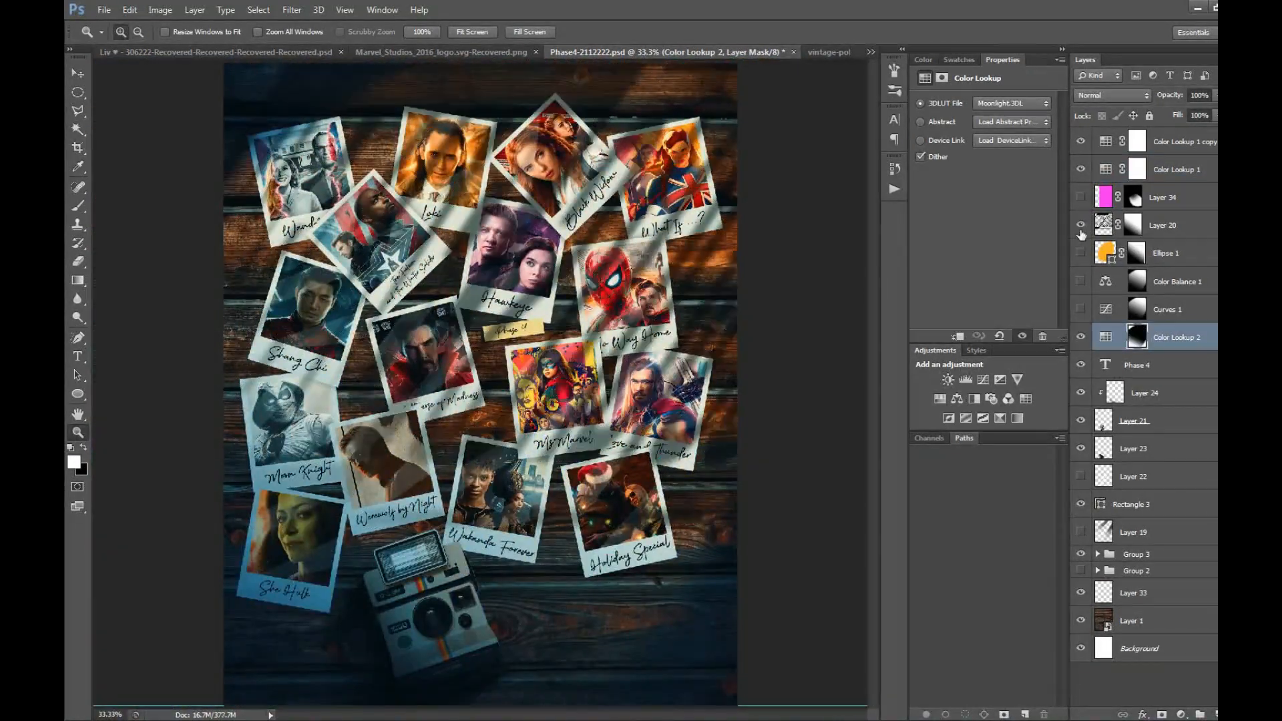
left_click(764, 290)
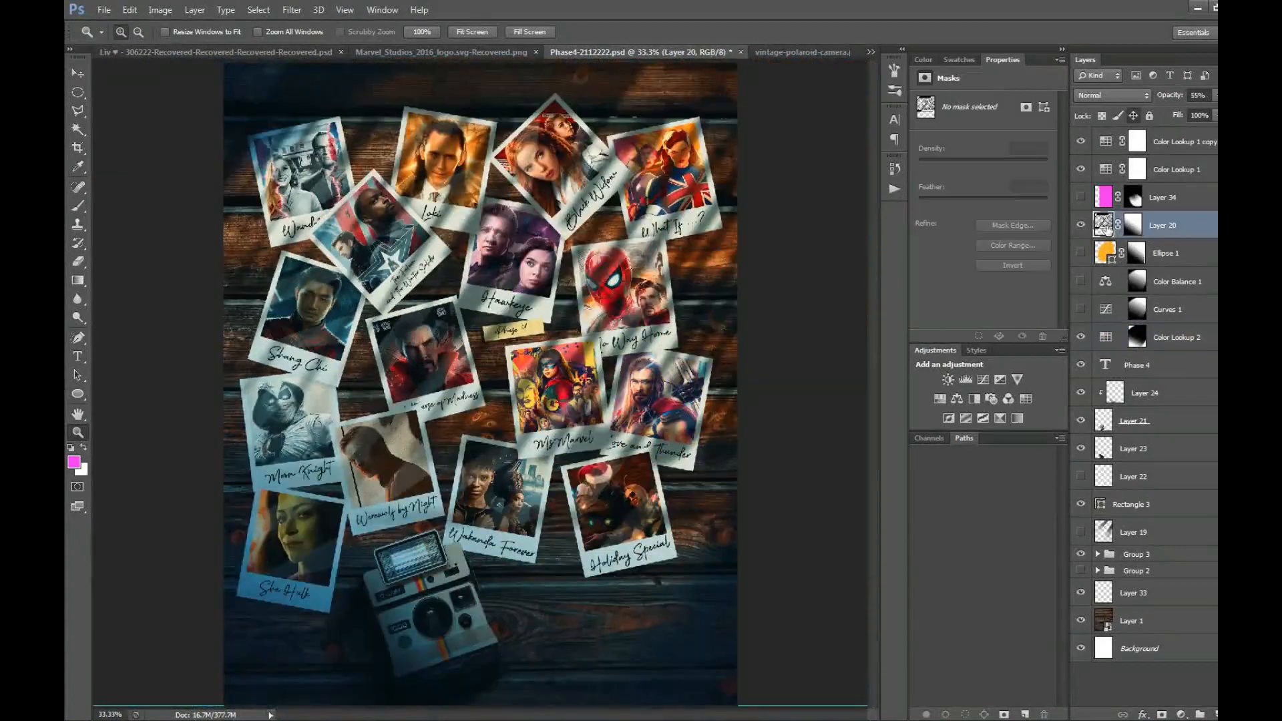
key("ctrl+u")
left_click_drag(516, 260, 532, 263)
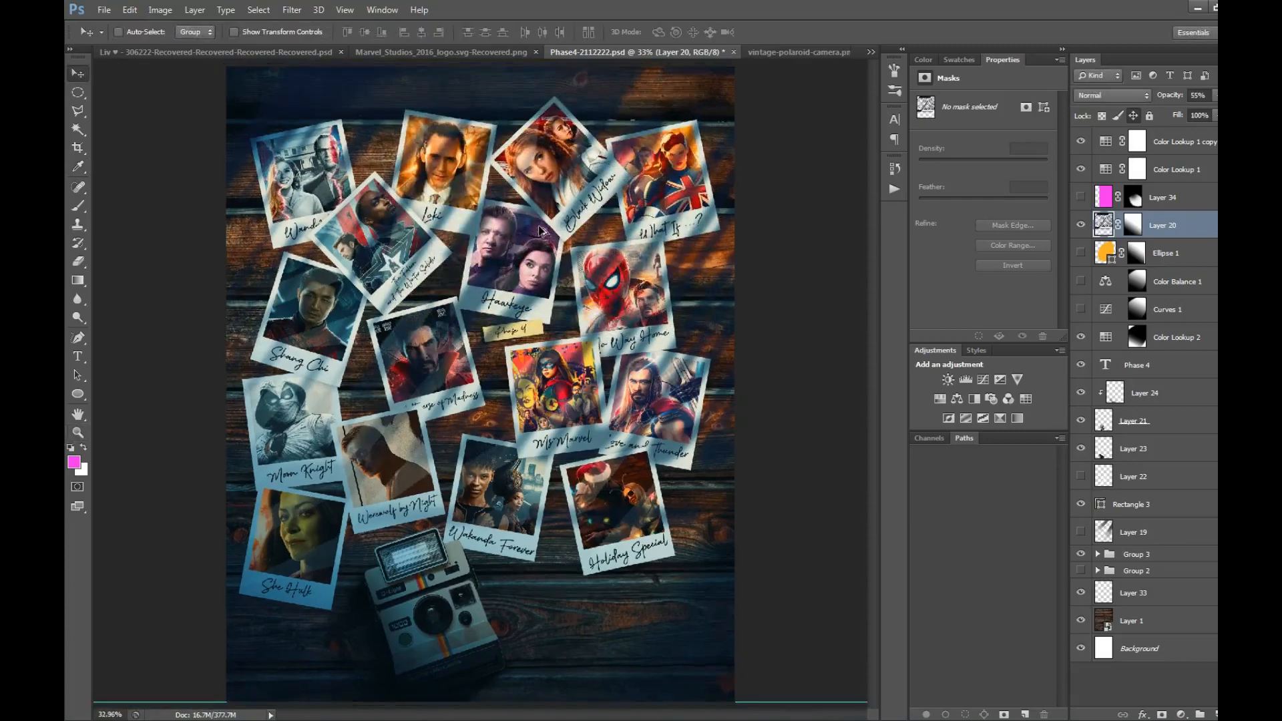
Step: Hide Layer 20 and fill the Color Lookup 2 mask with white inside a selection of that layer's shadow shapes
left_click(1176, 337)
left_click(1080, 225)
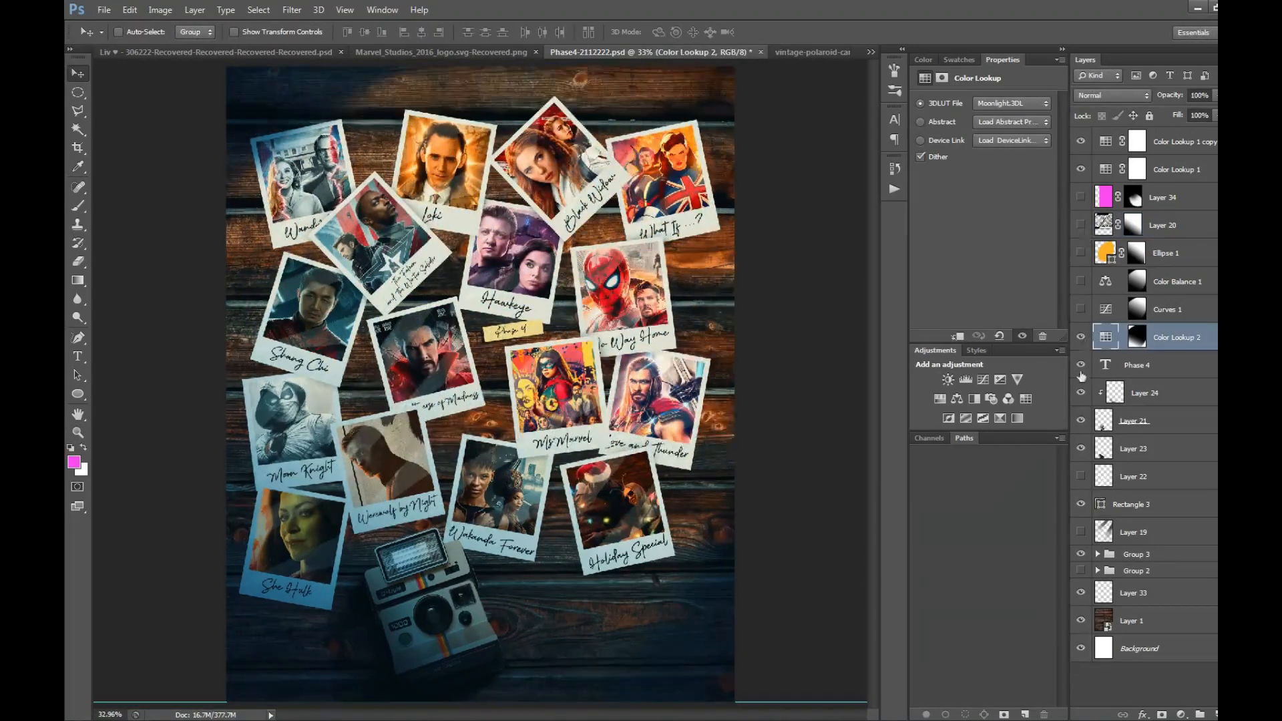
left_click(1080, 225)
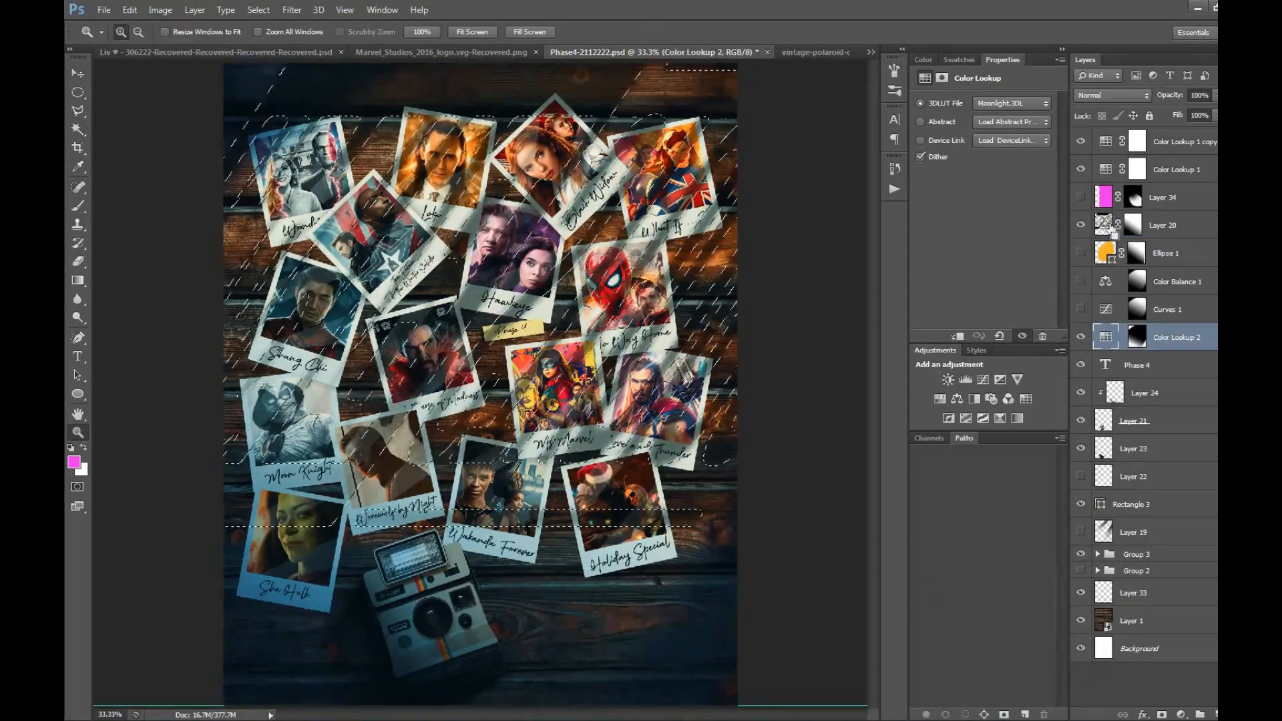
left_click(1080, 225)
left_click(1136, 337)
key("alt+BackSpace")
key("ctrl+d")
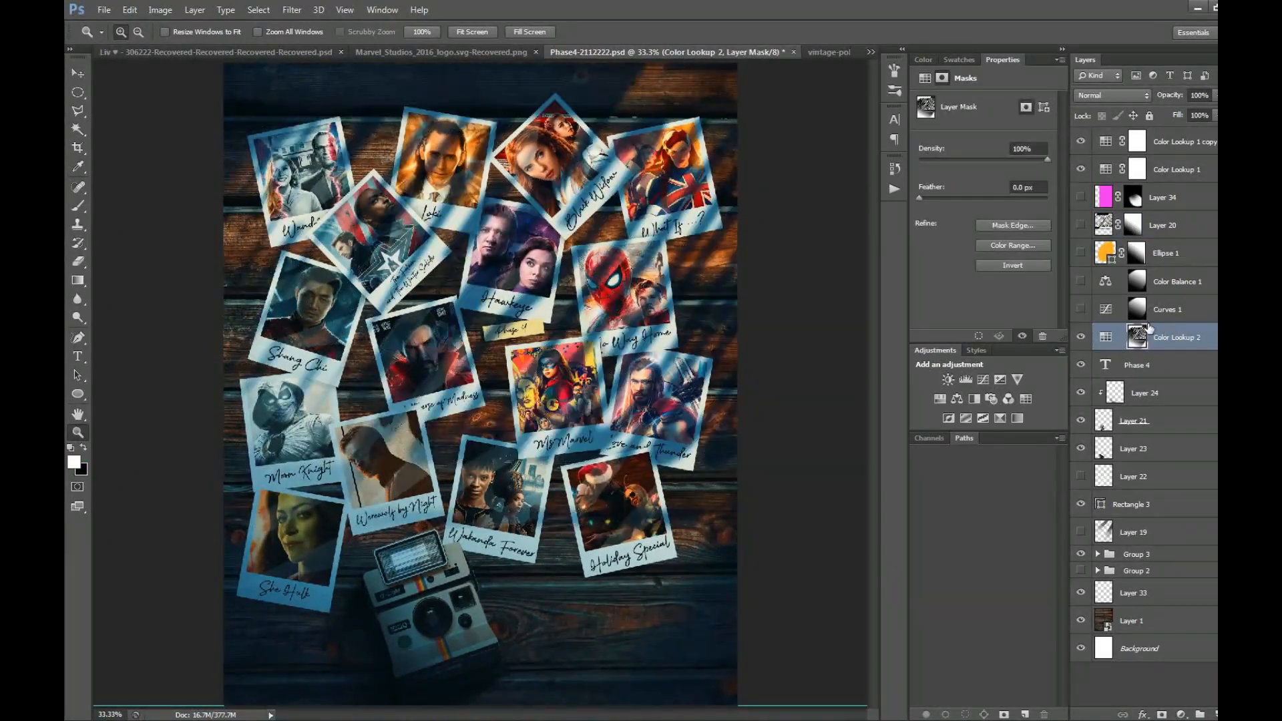
left_click(514, 277)
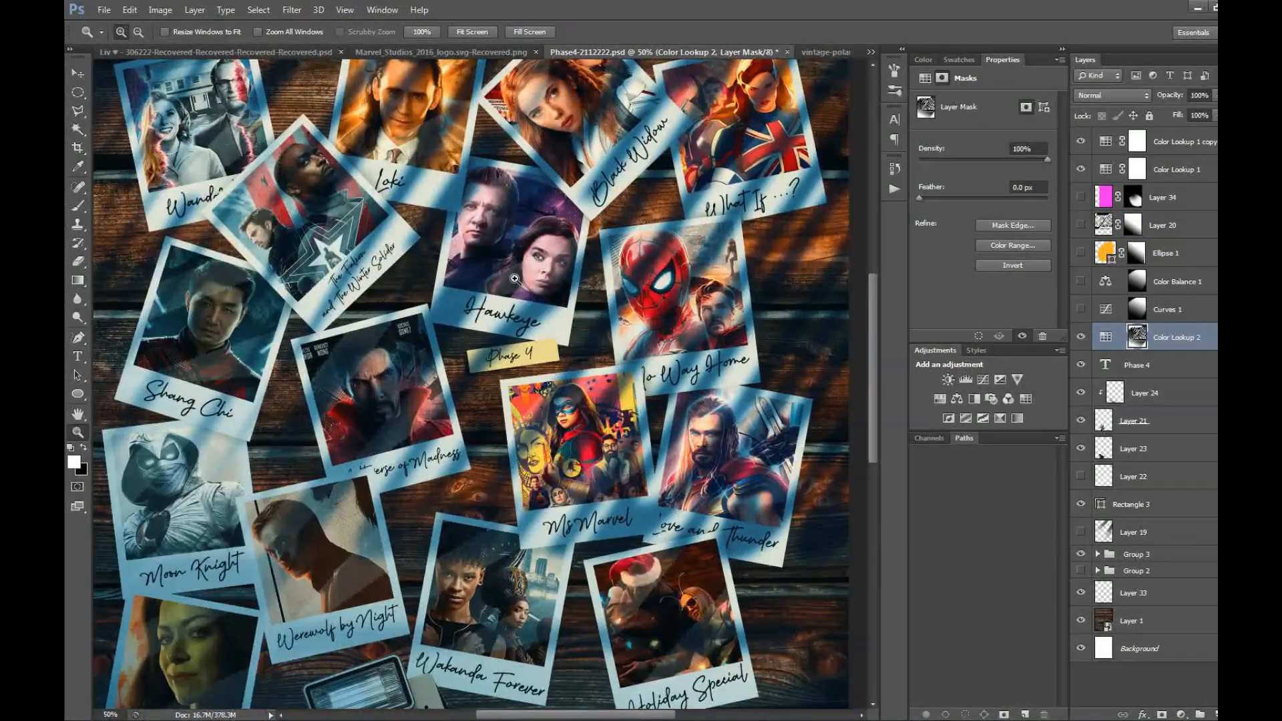
left_click(514, 277, "alt")
Step: Undo the recent Color Lookup 2 mask fills and rebuild the mask as white Layer 20 shadow shapes on black
key("x")
key("alt+BackSpace")
key("ctrl+alt+z")
key("ctrl+alt+z")
key("ctrl+alt+z")
key("ctrl+alt+z")
key("ctrl+alt+z")
key("ctrl+alt+z")
key("ctrl+alt+z")
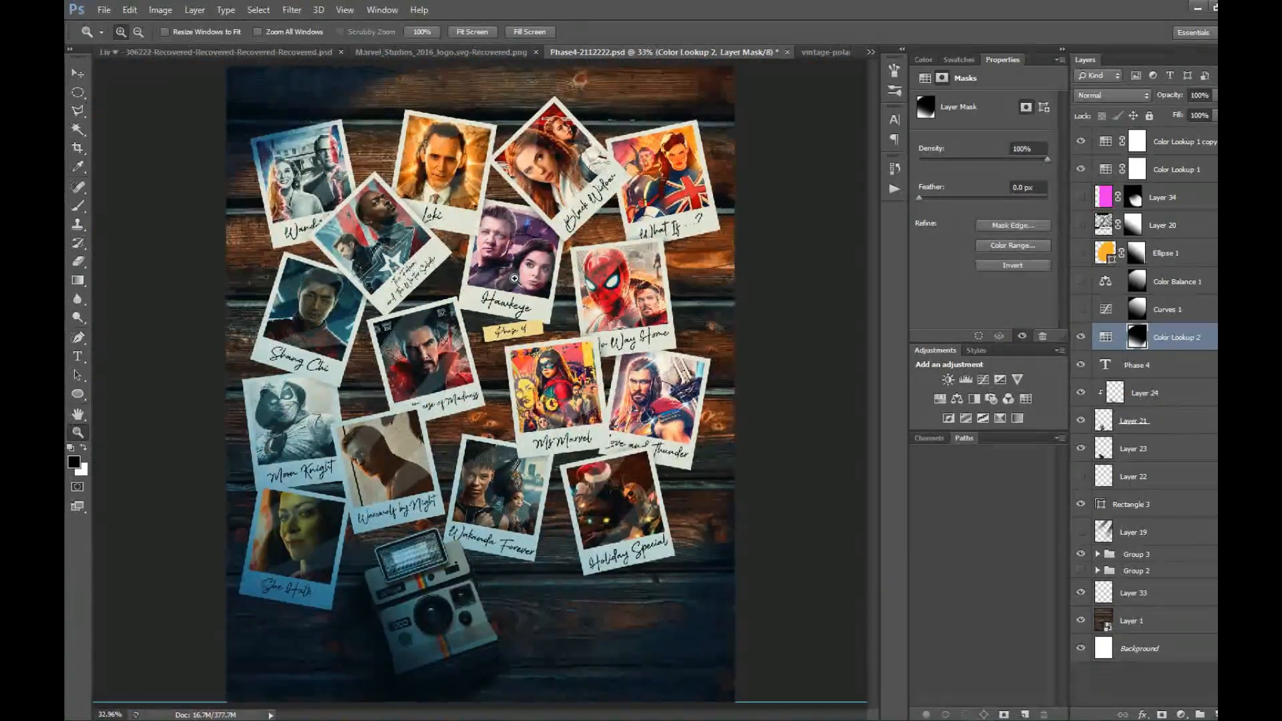
key("x")
key("alt+BackSpace")
key("ctrl+d")
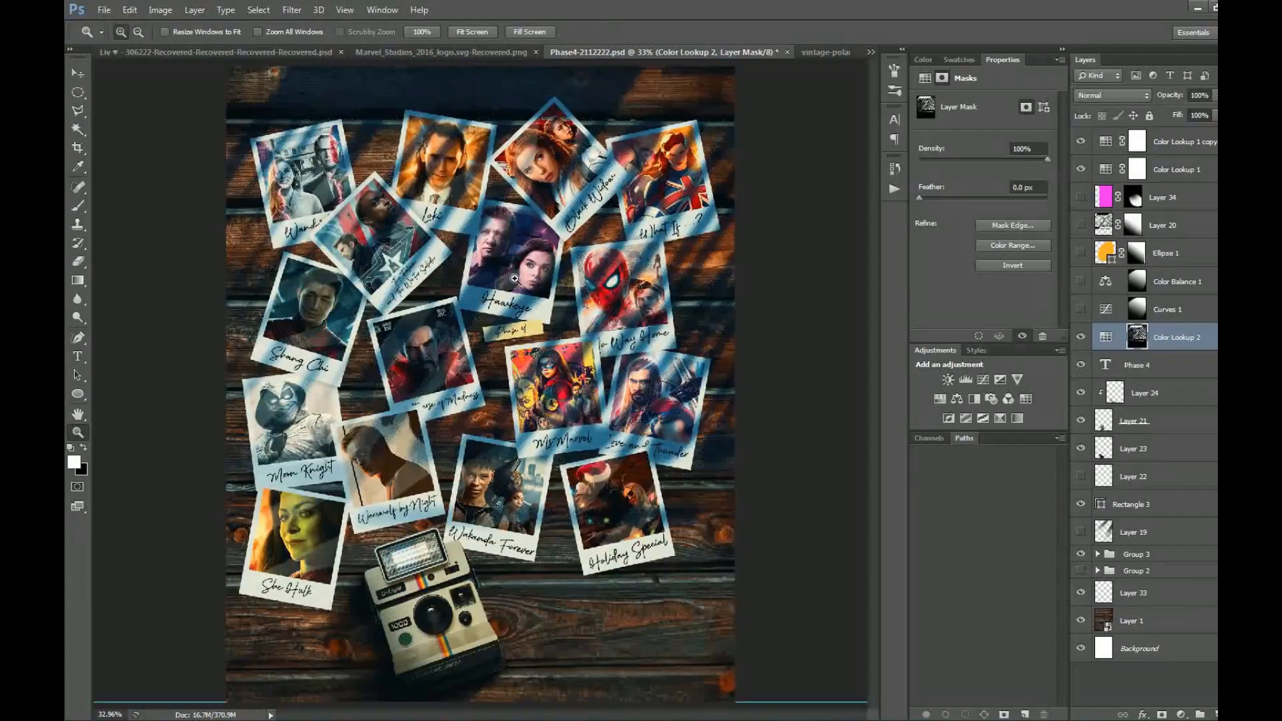
Step: Paint white on the Color Lookup 2 mask around the collage's edges and lower area with a large soft brush at 70% opacity
left_click(518, 283, "alt")
key("b")
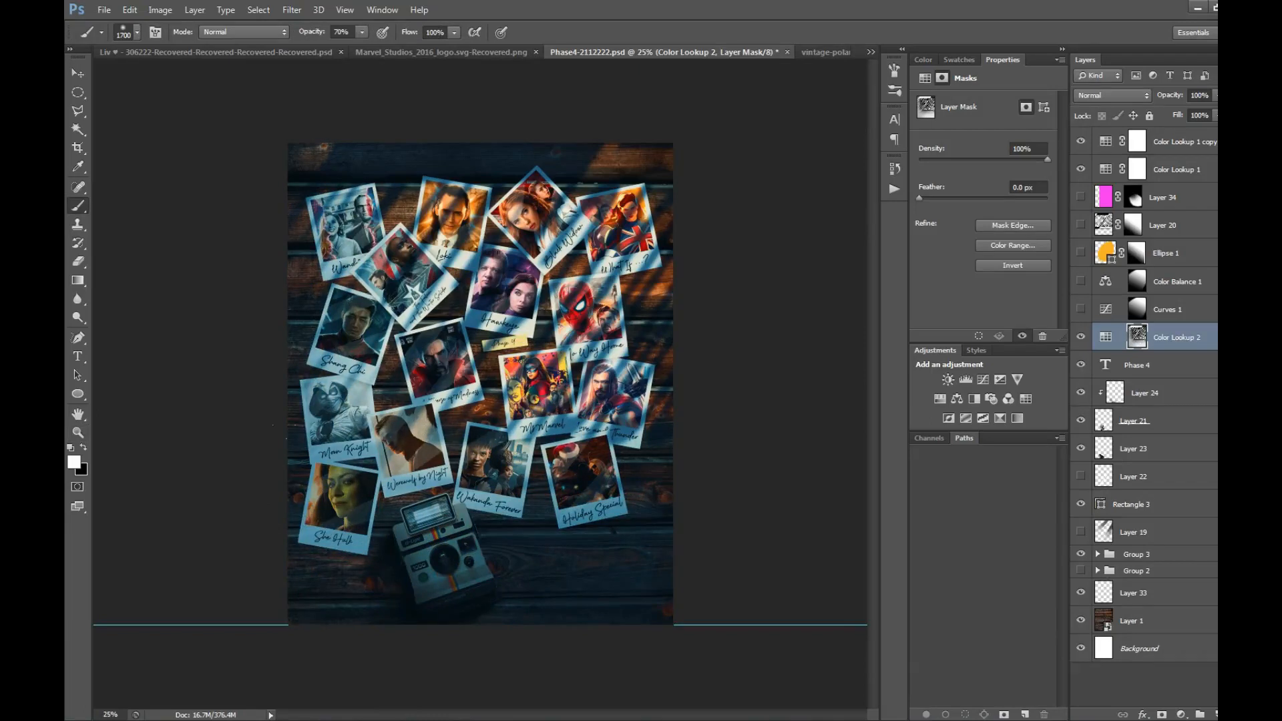
key("z")
left_click(444, 477)
left_click(443, 477)
left_click(443, 476, "alt")
Step: View the Color Lookup 2 mask on its own and fill the whole mask with white
left_click(1139, 337, "alt")
left_click(1139, 337, "alt")
key("ctrl+plus")
key("ctrl+minus")
key("ctrl+minus")
key("alt+BackSpace")
Step: Try stretching Layer 20 to about 112% height with its mask disabled and rebuilding the Color Lookup 2 mask from its shadow shapes
left_click(1080, 224)
left_click(1106, 225)
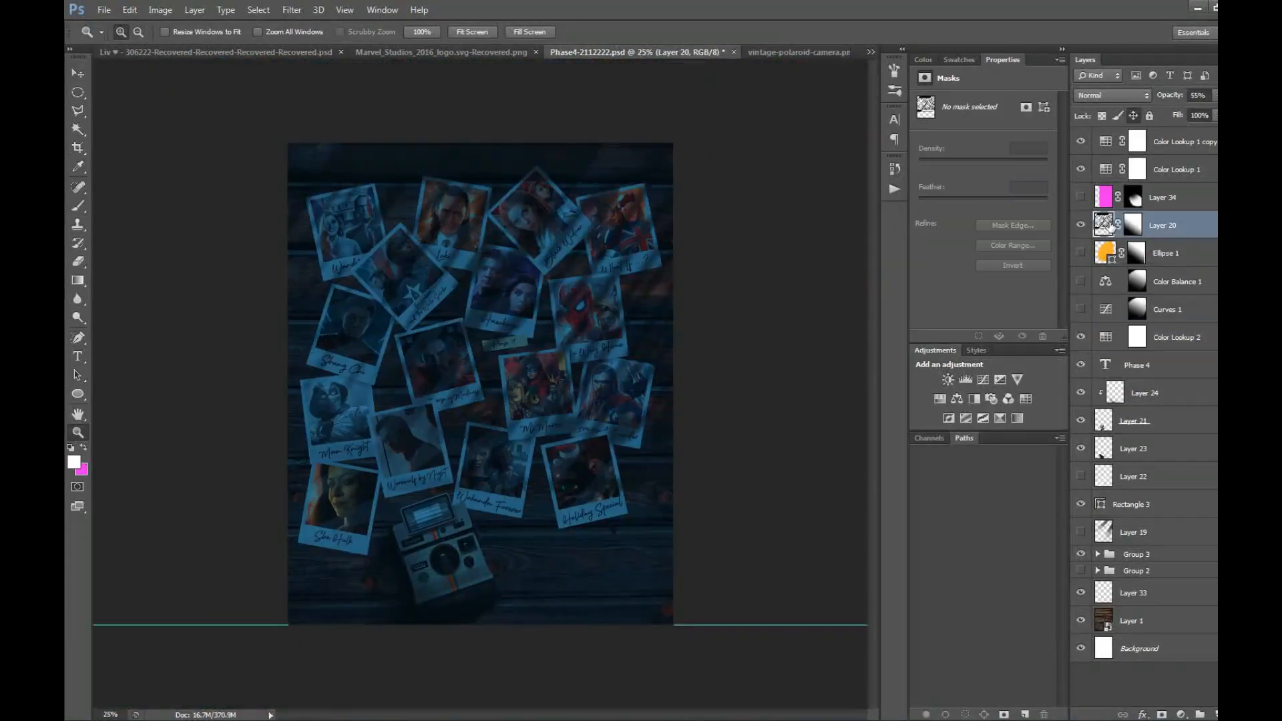
key("ctrl+t")
left_click_drag(498, 438, 491, 558)
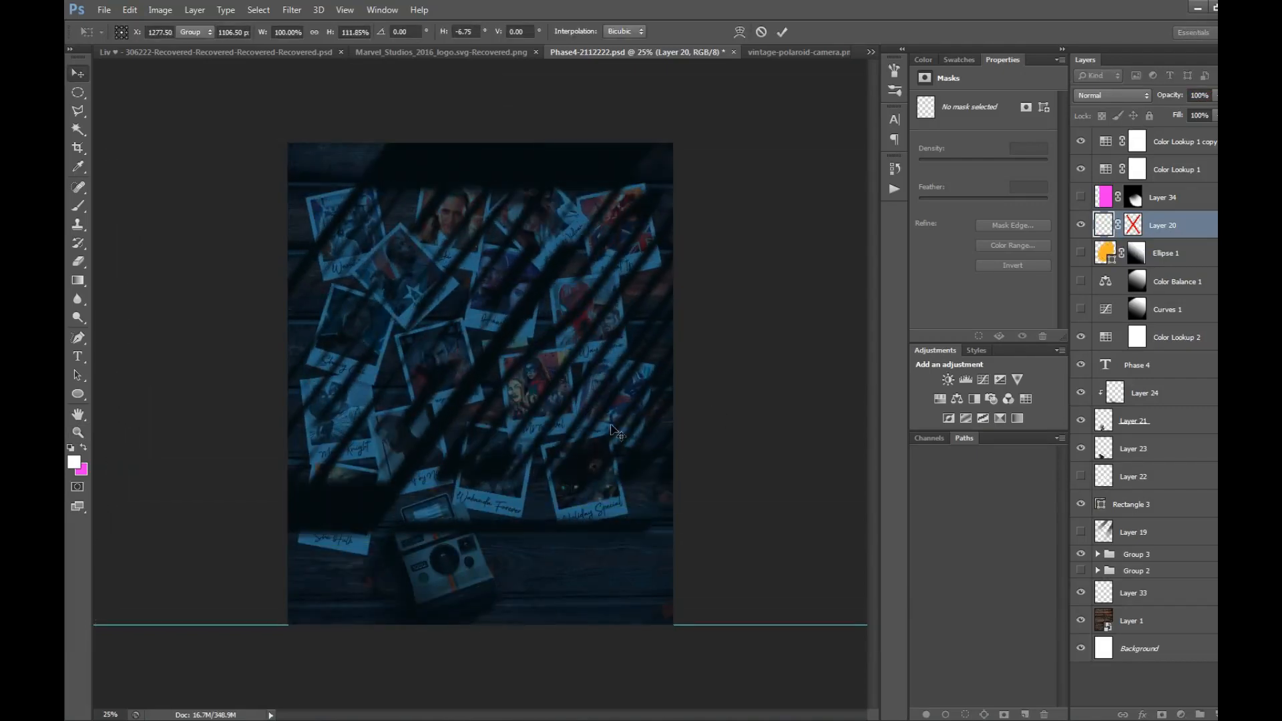
left_click(1098, 225, "ctrl")
left_click(1135, 338)
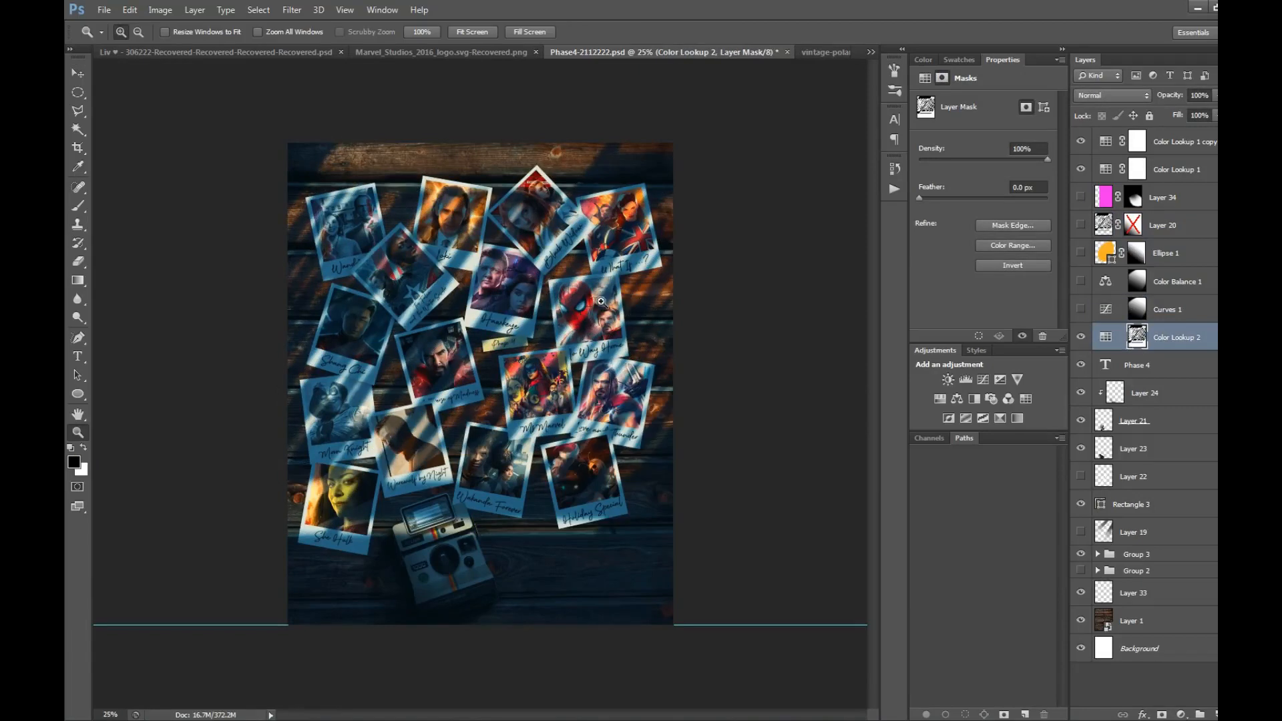
key("ctrl+plus")
Step: Undo the Layer 20 stretch and the rebuilt Color Lookup 2 mask
key("ctrl+alt+z")
key("ctrl+alt+z")
key("ctrl+alt+z")
key("ctrl+alt+z")
key("ctrl+alt+z")
key("ctrl+alt+z")
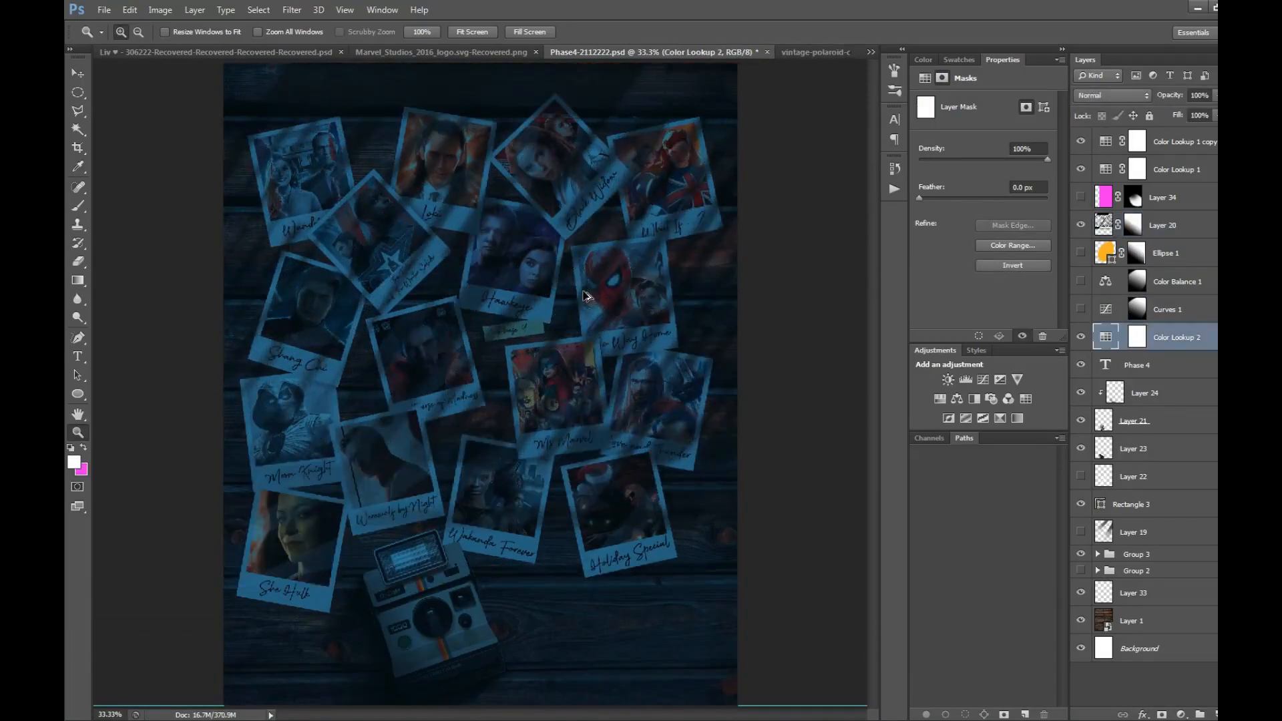
Step: Compare the collage without Color Lookup 1, show Color Balance 1 and replace its mask with a copy of the Color Lookup 2 mask
left_click(545, 463)
left_click(1081, 169)
left_click(495, 251, "alt")
left_click(1080, 170)
left_click(1081, 281)
left_click_drag(1136, 337, 1164, 284, "alt")
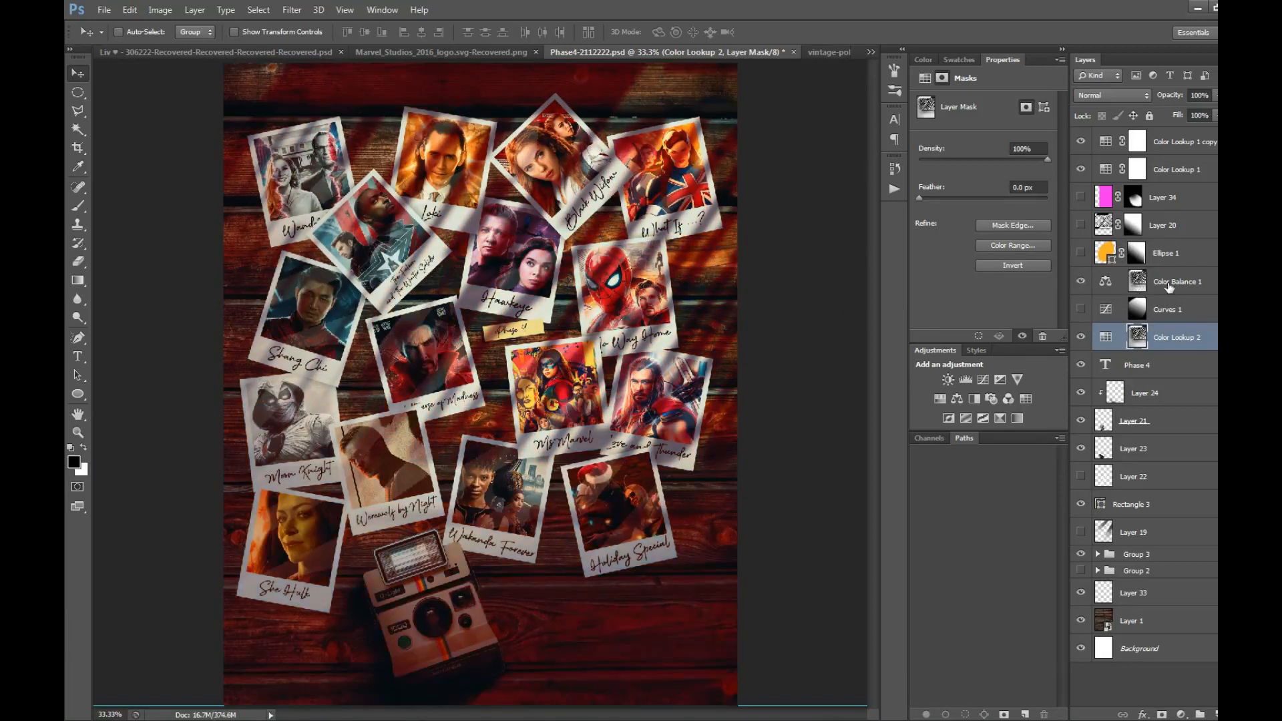
Step: Invert the Color Balance 1 mask, lower the layer's opacity to 65% and shift its midtone Yellow–Blue balance slightly toward blue
key("z")
left_click(420, 411)
left_click_drag(1166, 94, 1142, 95)
left_click(689, 240, "alt")
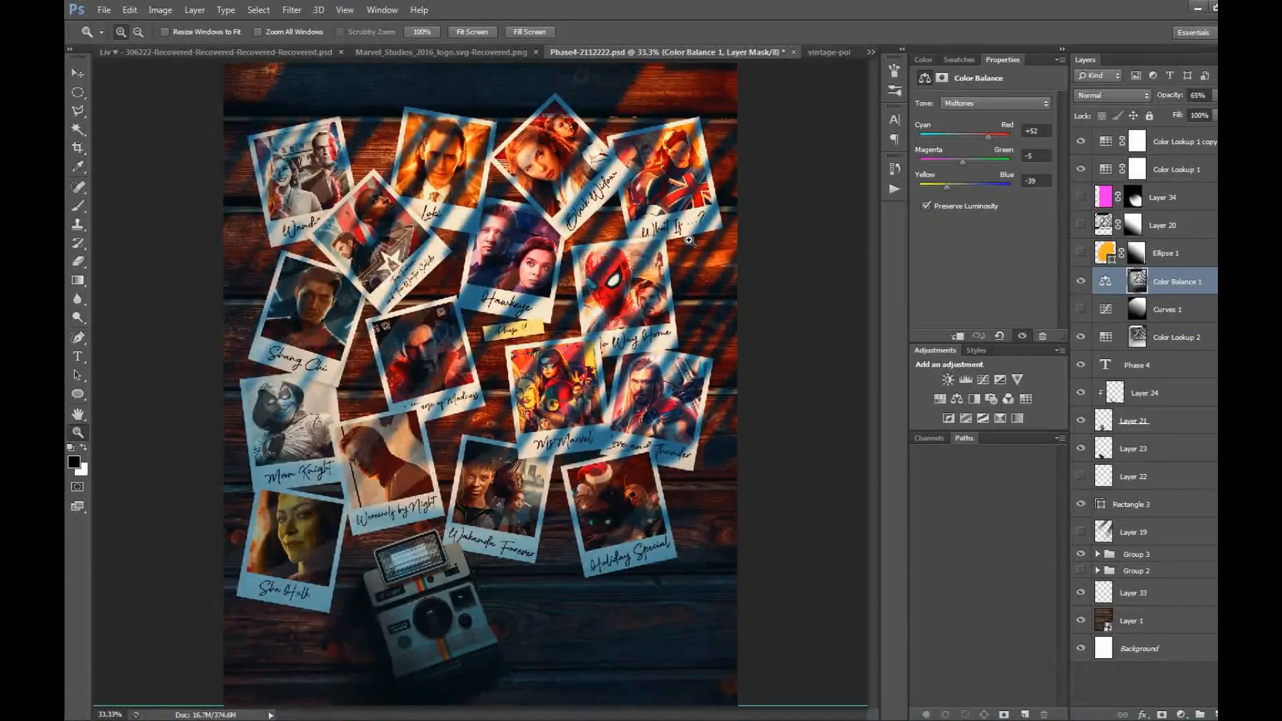
left_click_drag(942, 188, 956, 188)
left_click(414, 407)
left_click(414, 407, "alt")
left_click(413, 408, "alt")
Step: Lower the opacity of the Color Lookup 2 layer
key("v")
left_click(1176, 337)
left_click_drag(1174, 95, 1157, 95)
Step: Add a new empty layer above Layer 24 and clip it to the camera layer
key("z")
left_click(404, 598)
left_click(404, 598)
left_click(405, 598)
left_click(405, 598)
left_click(1144, 392)
key("ctrl+shift+alt+n")
left_click(1129, 406, "alt")
Step: Choose an orange brush colour and set Layer 35's blend mode to Linear Dodge (Add)
key("b")
left_click(73, 462)
left_click(456, 554)
left_click(1181, 160)
left_click(1112, 95)
left_click(1108, 242)
left_click(586, 421)
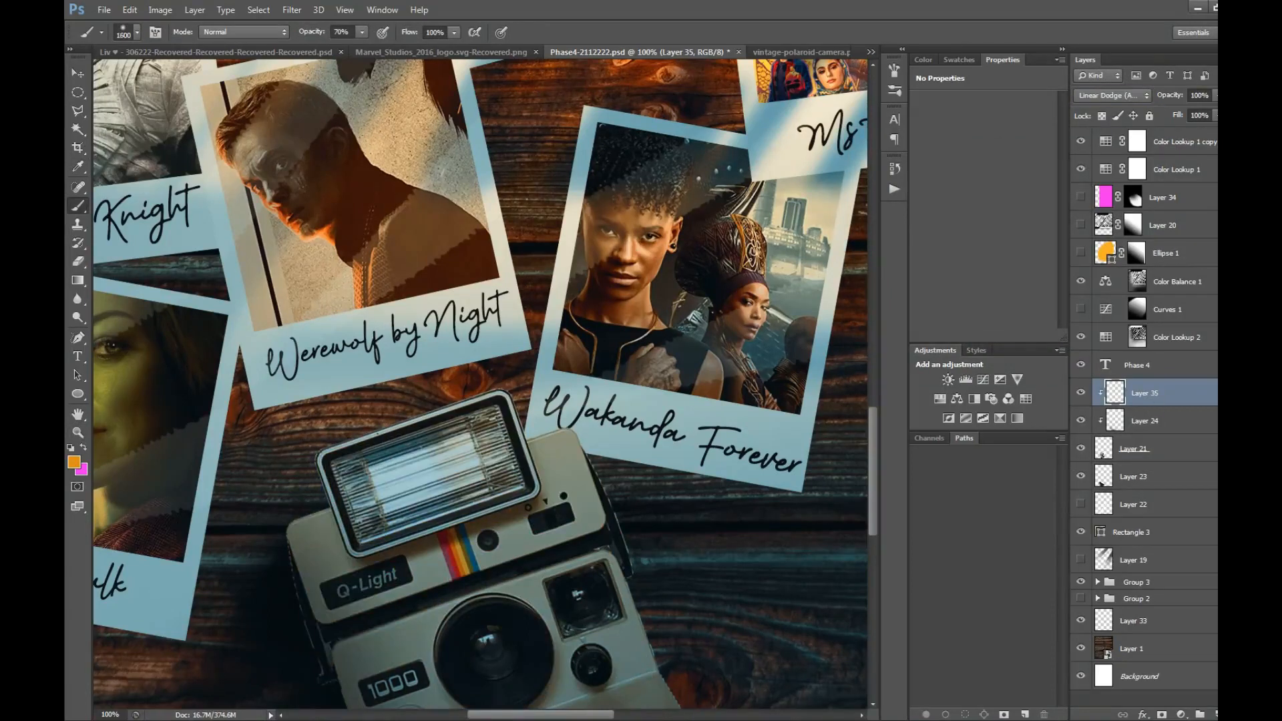
Step: Paint an orange rim light down the camera's right edge on Layer 35 with a small soft brush
left_click_drag(639, 628, 603, 483)
key("]")
left_click_drag(605, 486, 684, 669)
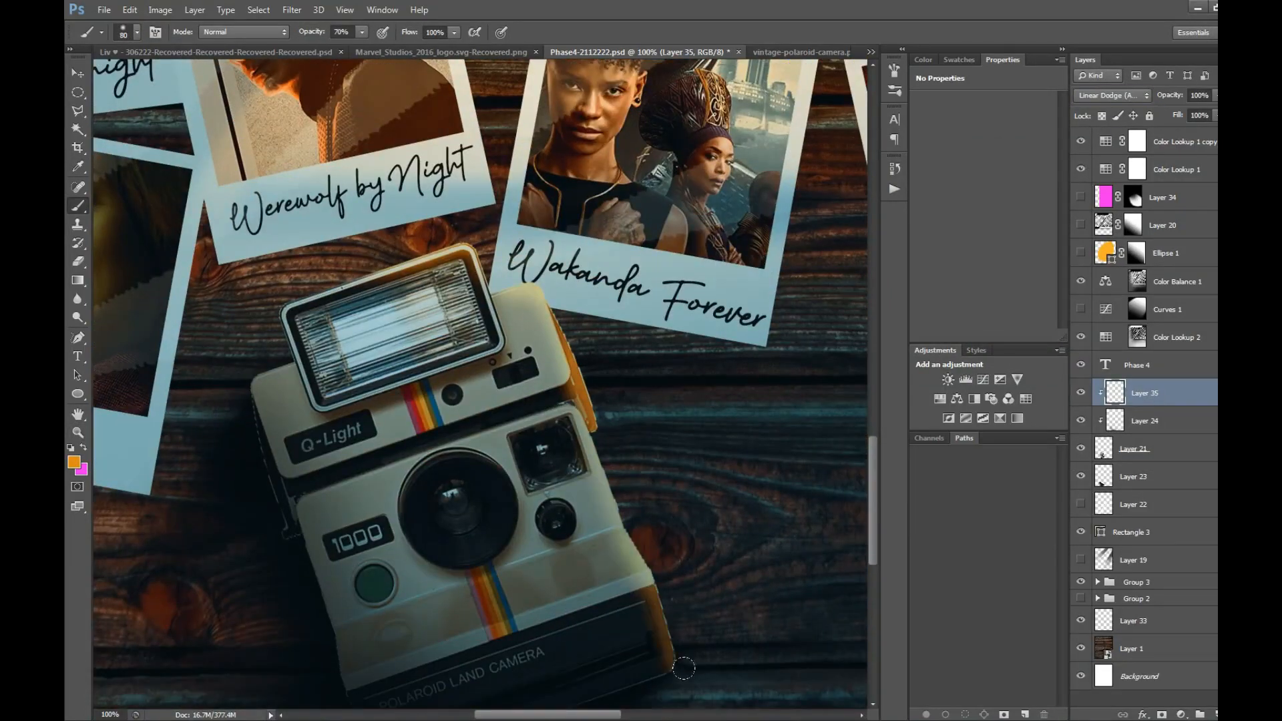
Step: Add a layer mask to Layer 35 and mask away part of the orange rim light on the camera
left_click(1162, 712)
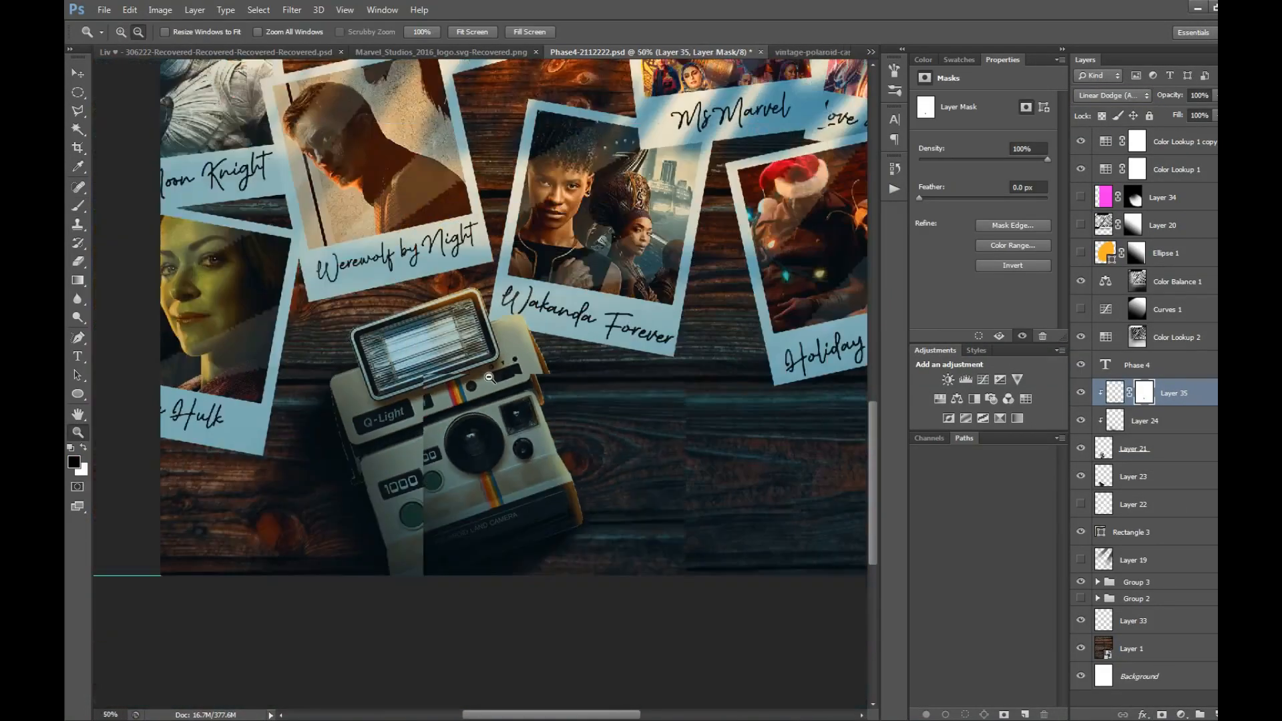
key("ctrl+minus")
key("x")
left_click(1142, 392)
left_click(479, 391)
left_click(1114, 392)
key("z")
left_click(500, 384)
Step: Adjust Layer 35's Blend If range slightly in its blending options
double_click(1195, 393)
left_click_drag(678, 380, 694, 380)
key("Return")
Step: Save the collage and set the Color Lookup 2 layer's opacity to 61%
key("ctrl+0")
key("ctrl+s")
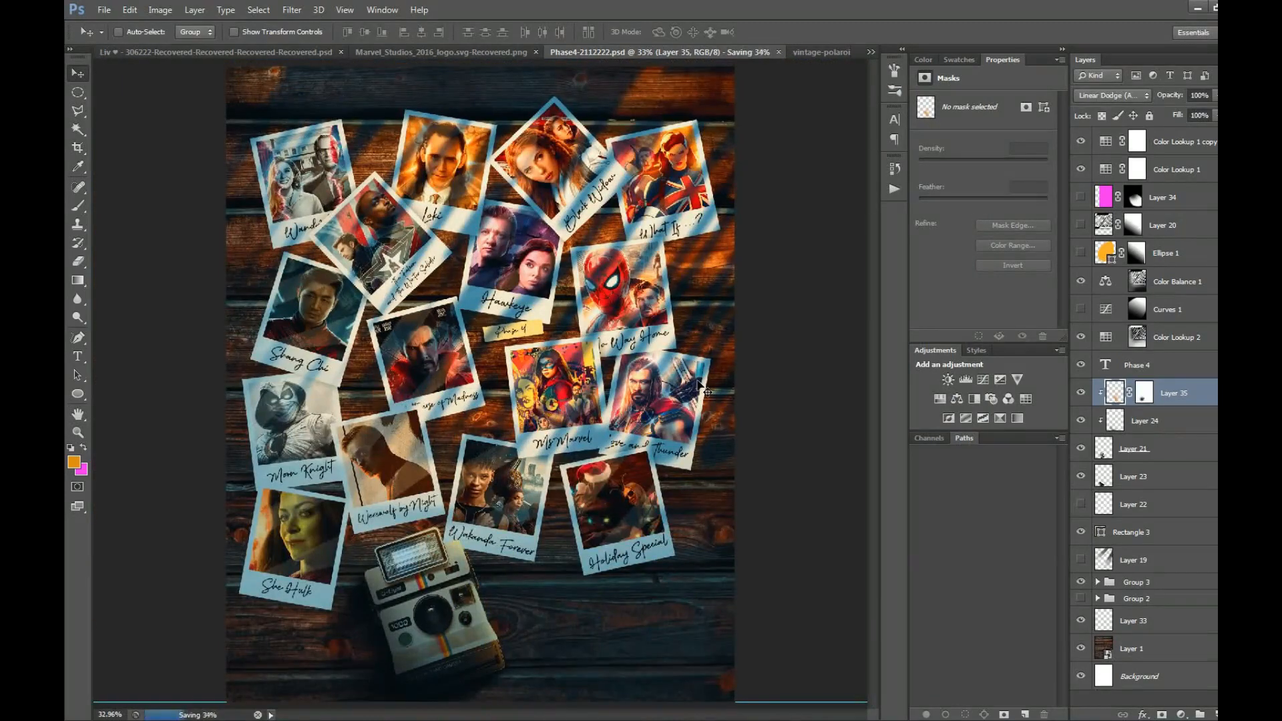
left_click(1134, 337)
left_click_drag(1176, 94, 949, 134)
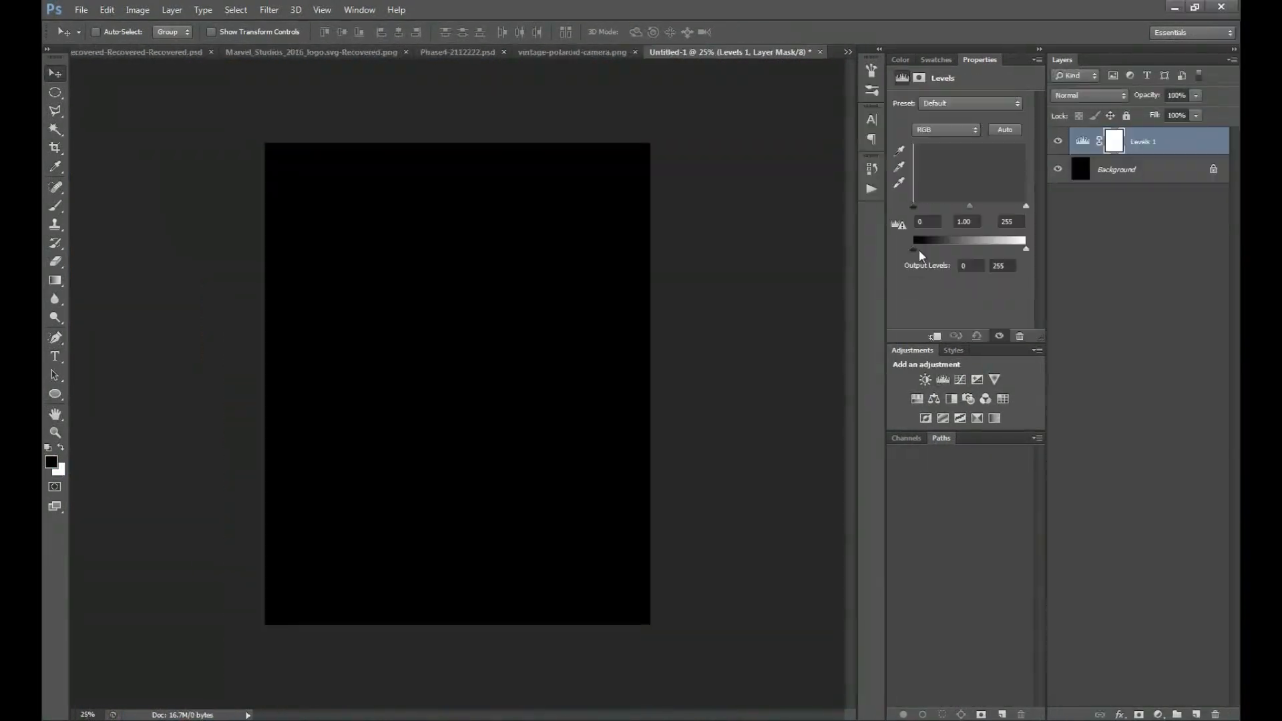
Step: Raise the Levels 1 output black to 16 for RGB and 8 for Blue, and add a new layer above the black Background
left_click_drag(914, 248, 920, 249)
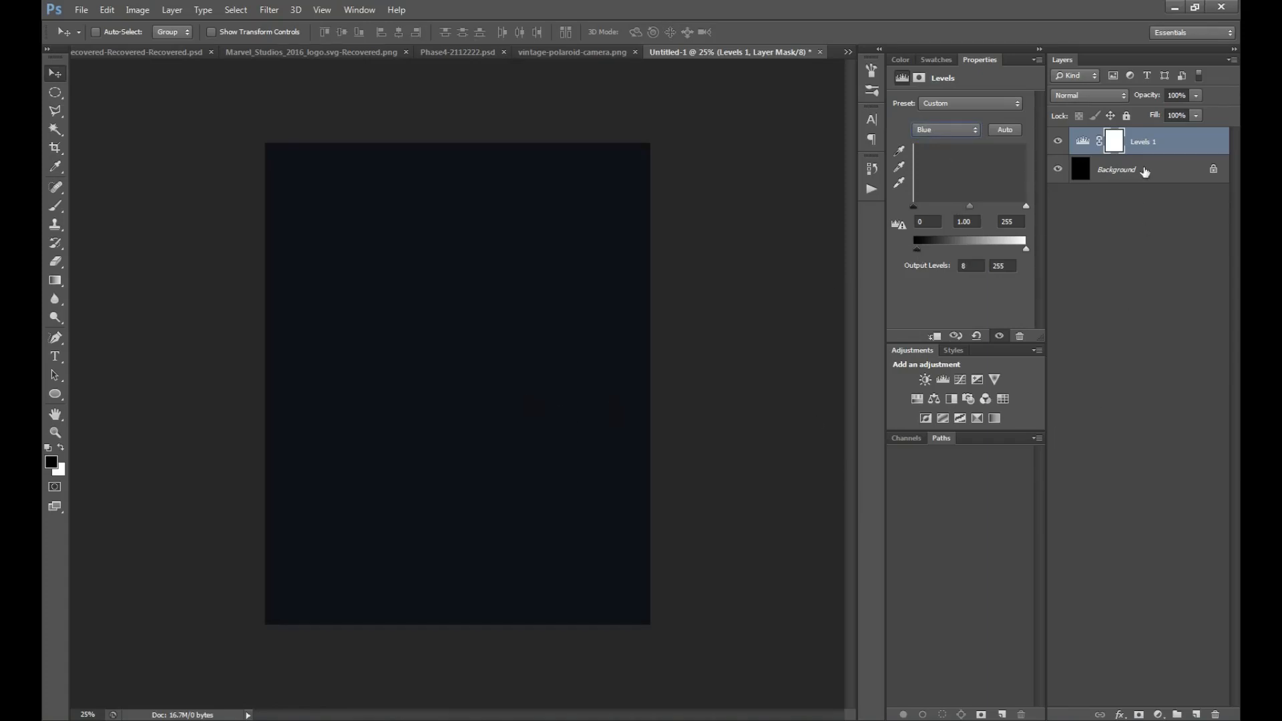
left_click(1144, 171)
key("ctrl+shift+alt+n")
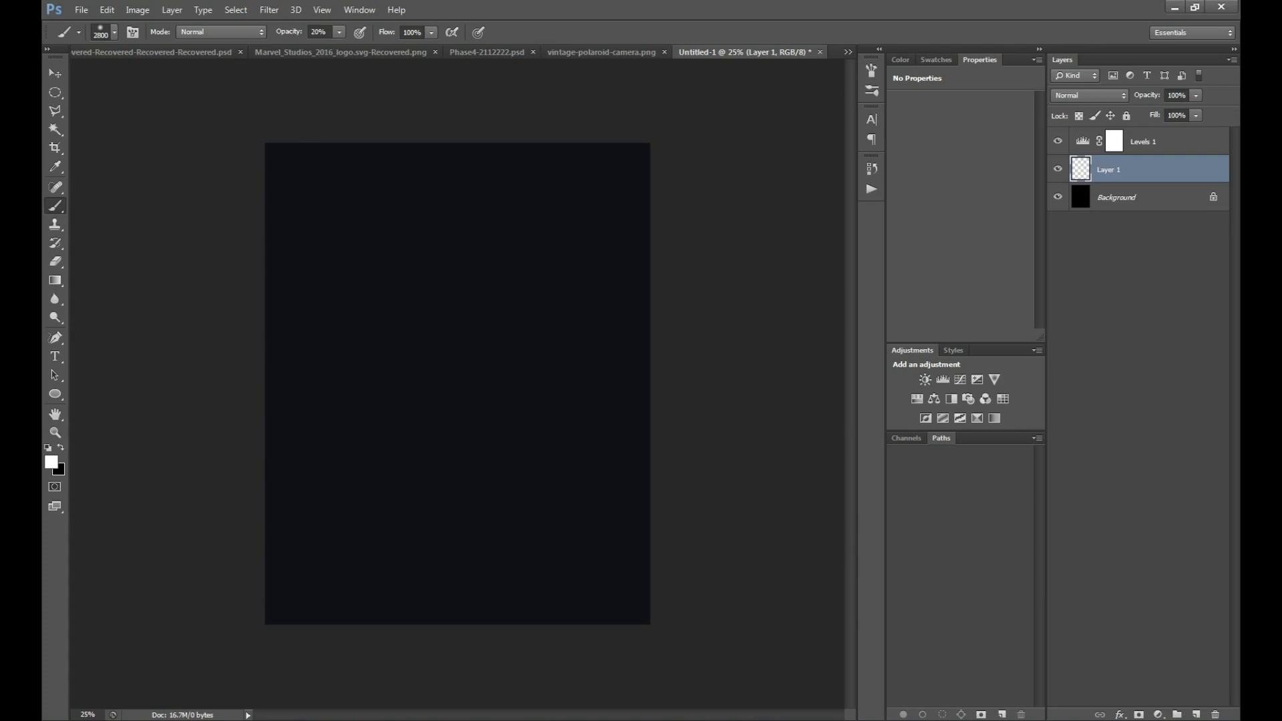
Step: Paint a large soft white glow at the canvas's upper centre on Layer 1 and lower the layer's opacity
left_click(400, 209)
left_click(1111, 136)
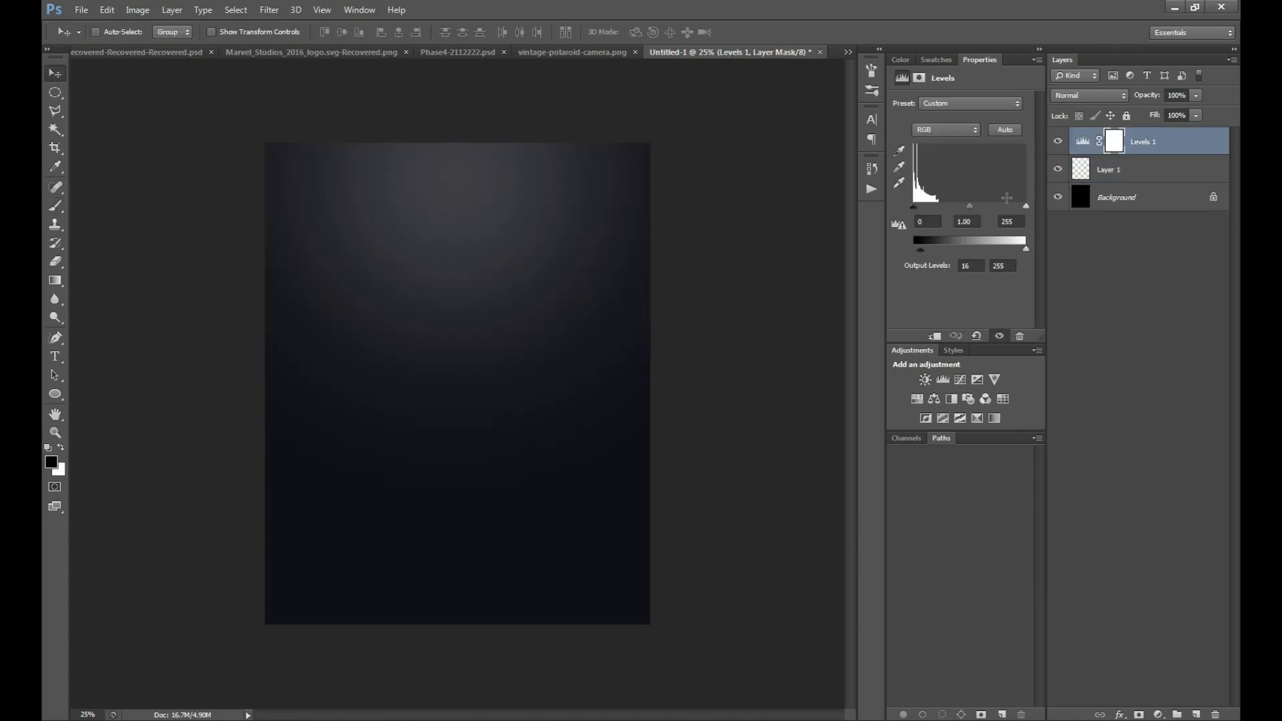
left_click(1128, 170)
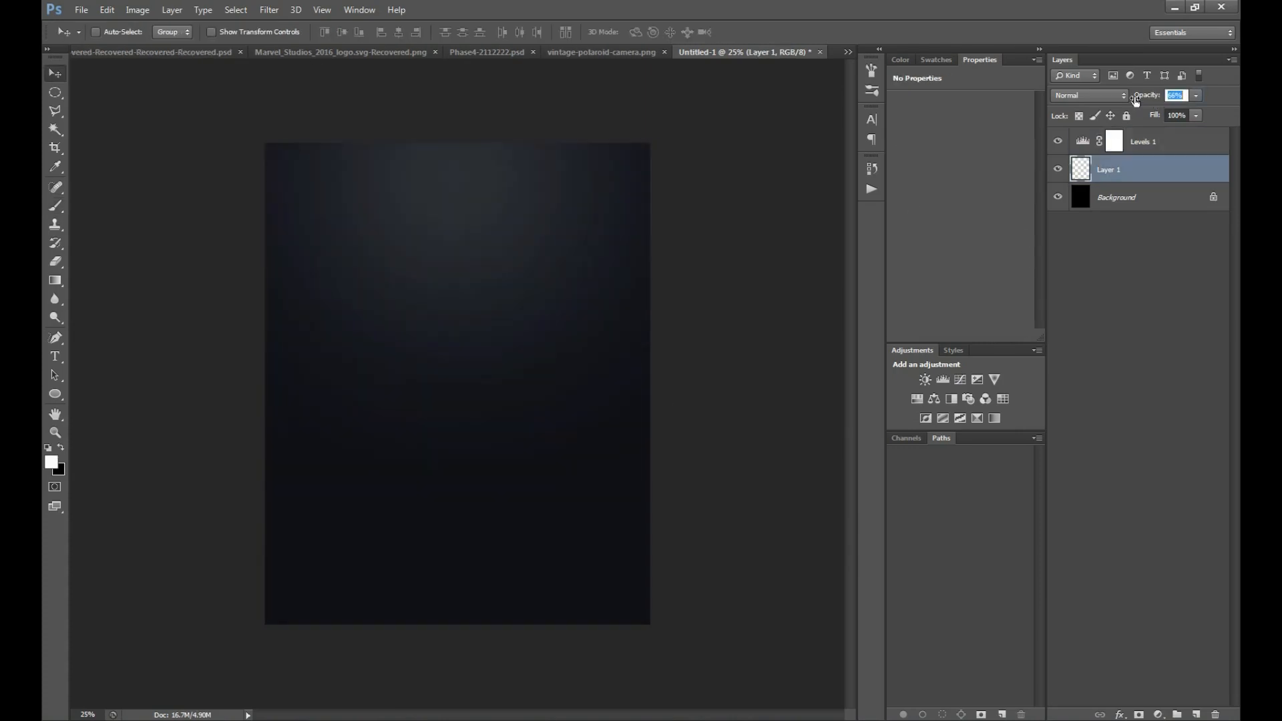
Step: Select Untitled-1's Background, switch to Phase4-2112222.psd and duplicate its polaroid group, Group 3
left_click(1100, 200)
left_click(568, 52)
left_click(450, 52)
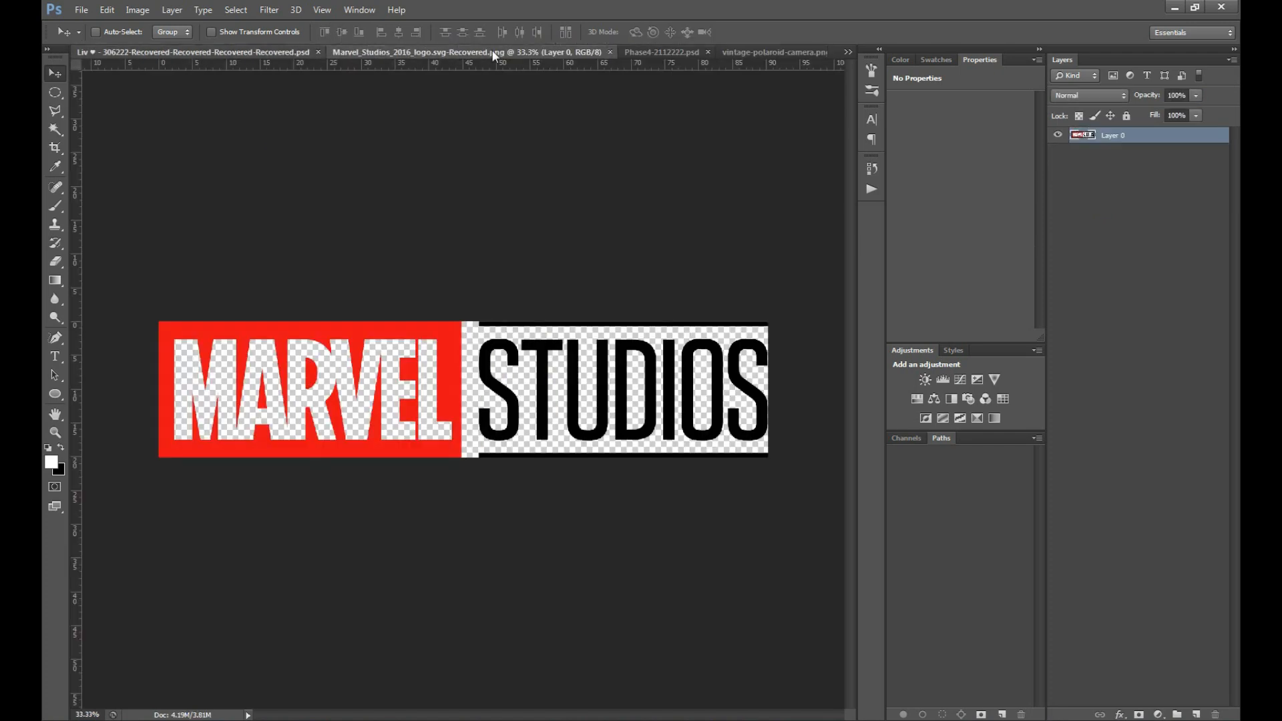
left_click(694, 51)
right_click(793, 46)
left_click(795, 56)
left_click(848, 53)
left_click(908, 163)
left_click(1057, 582)
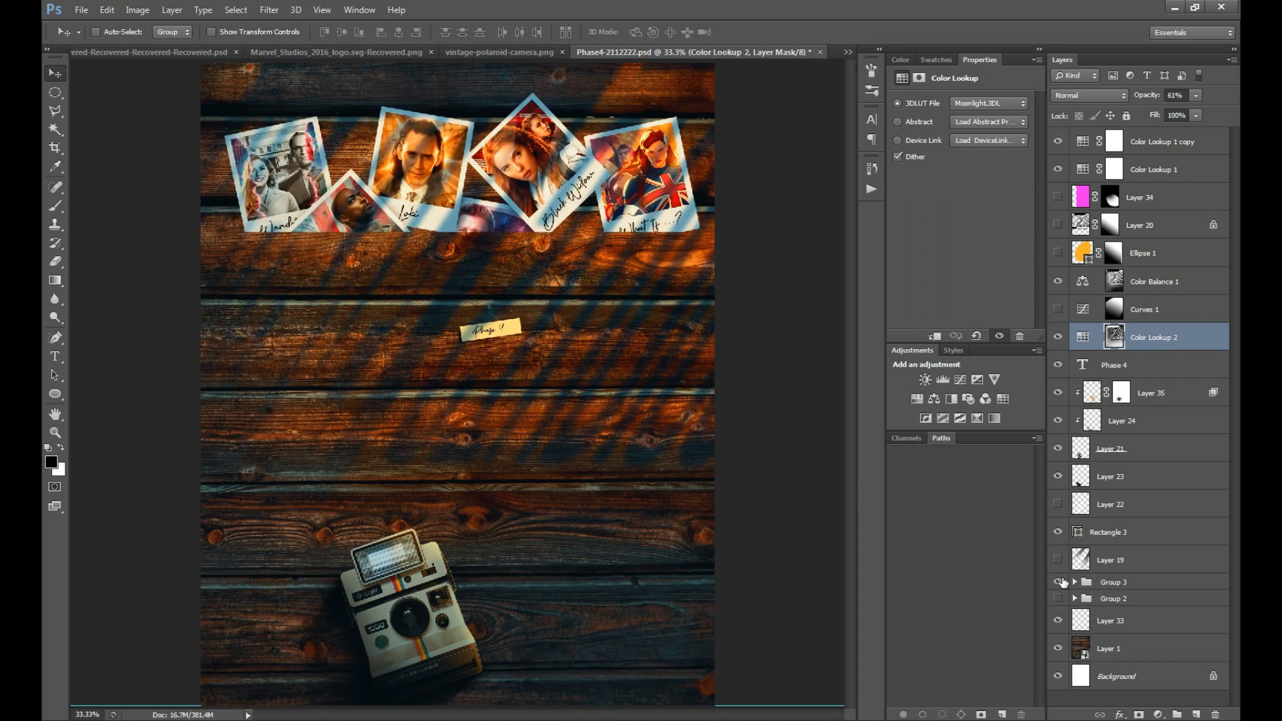
left_click(1060, 582)
left_click(1146, 585)
key("ctrl+j")
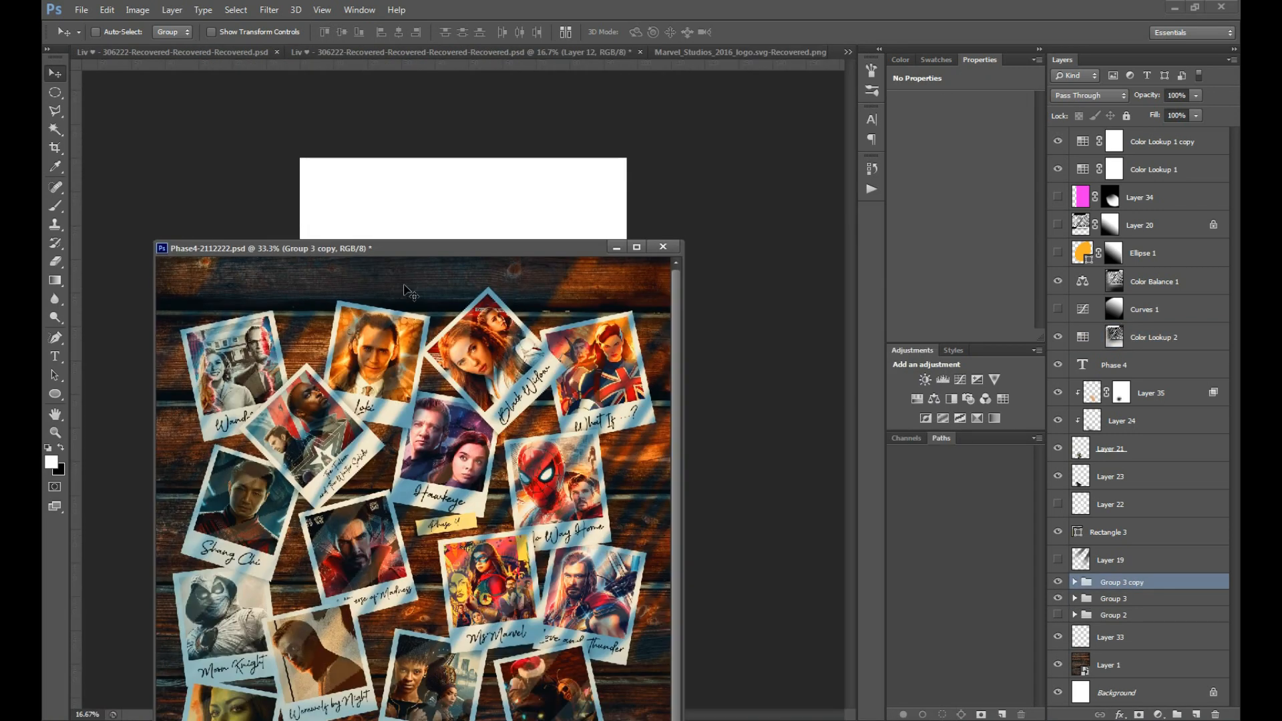
Step: Try copying the duplicated polaroid group from the floating Phase4 window into another open document
left_click_drag(400, 400, 467, 200)
key("z")
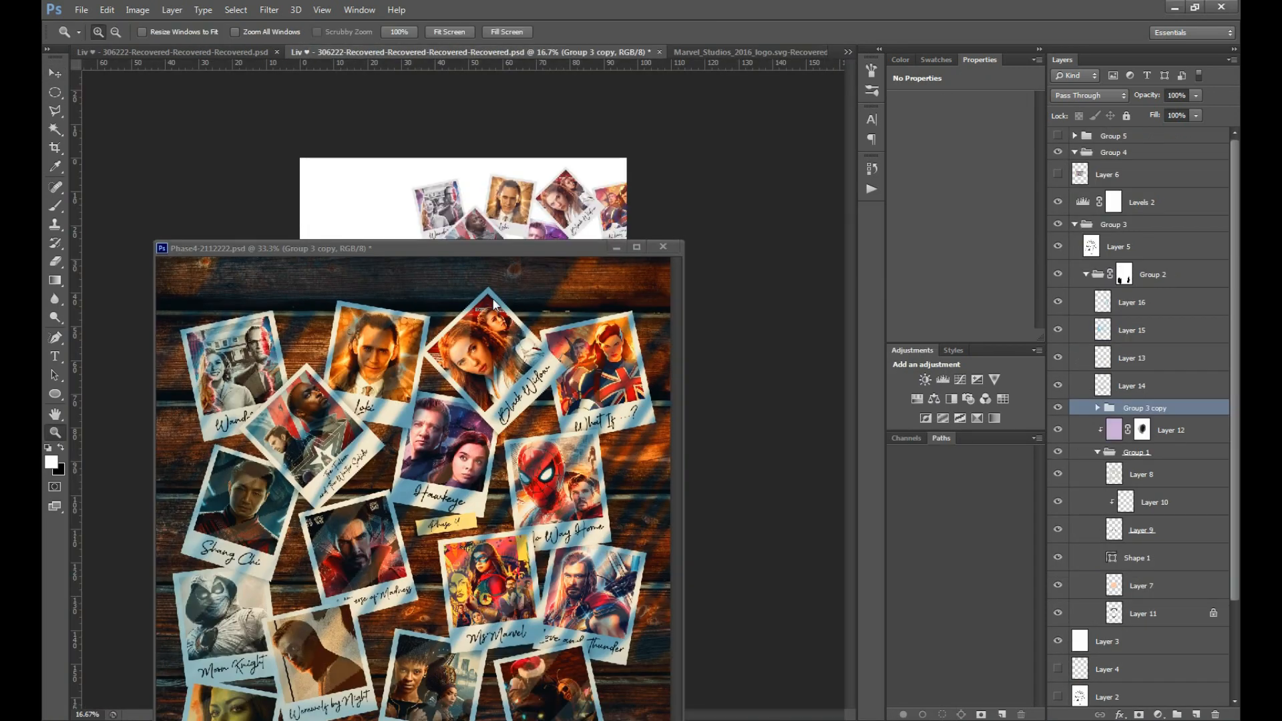
left_click(541, 306)
left_click_drag(540, 306, 466, 295)
key("v")
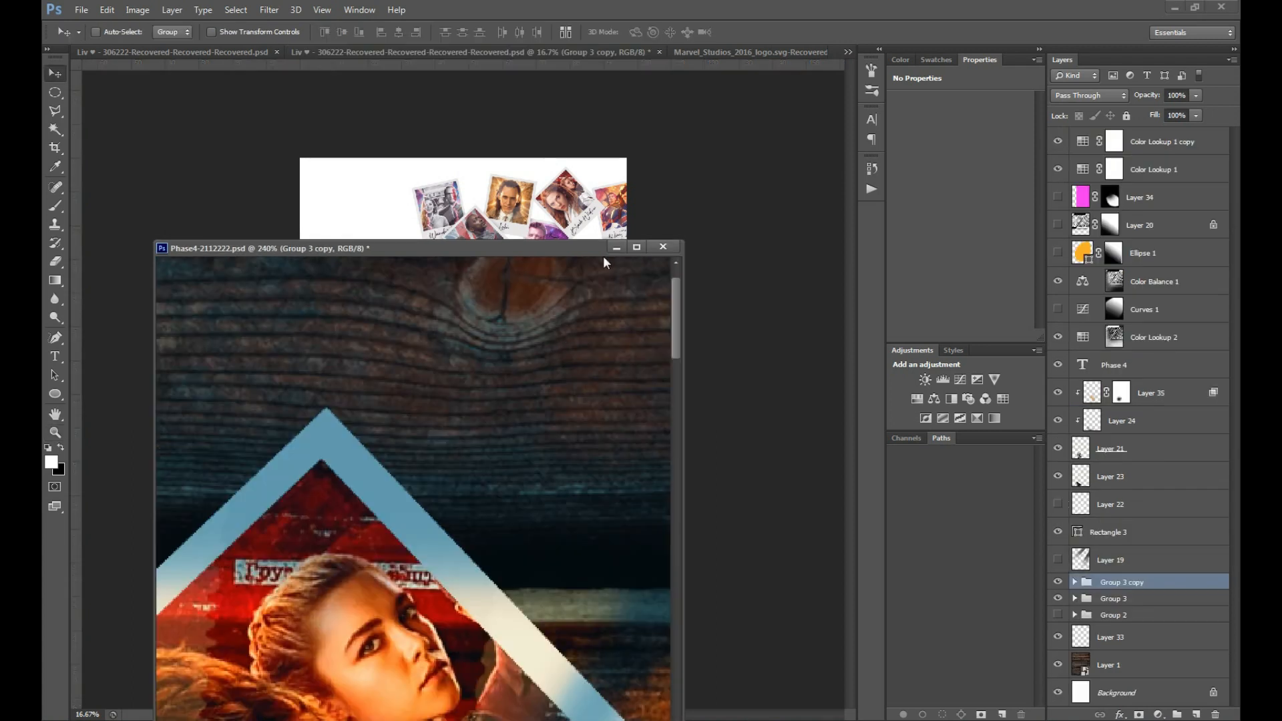
Step: Copy Group 3 copy into the Untitled-1 document above Background and position the polaroids on the dark canvas
left_click(614, 246)
left_click_drag(604, 252, 411, 235)
left_click(354, 175)
left_click(639, 287)
left_click_drag(433, 361, 490, 351)
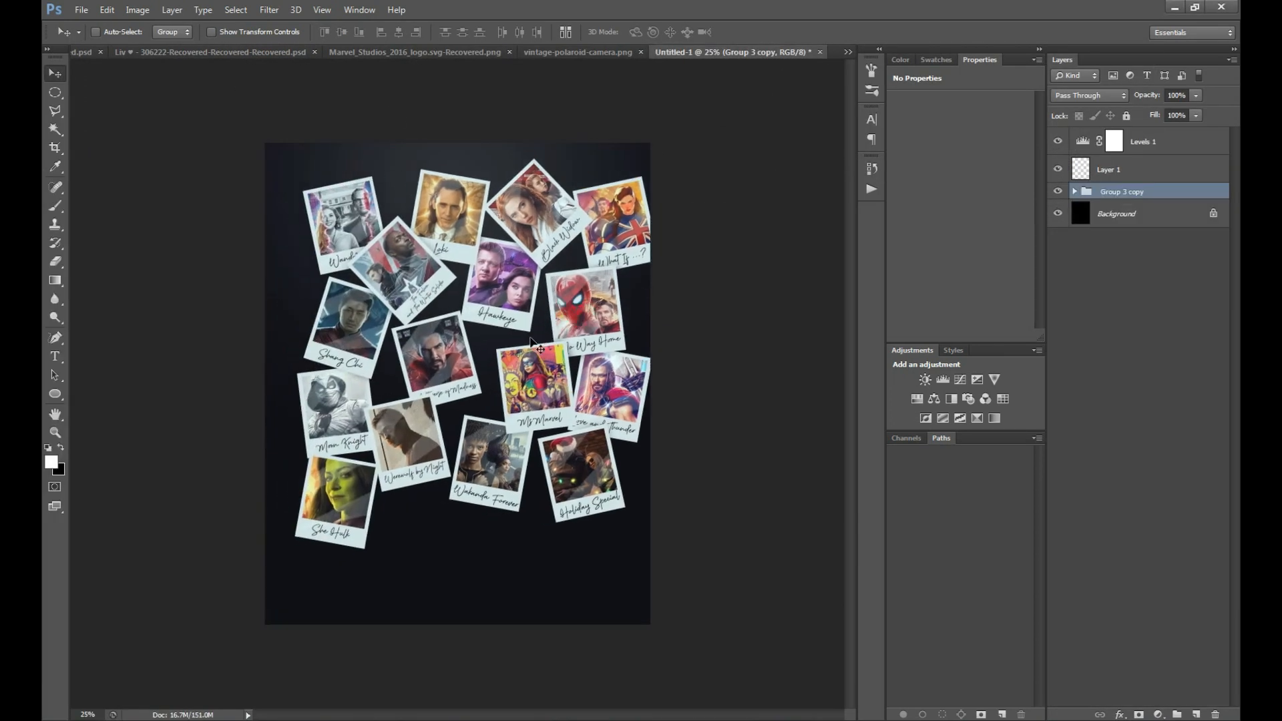
Step: Delete all the clipped shading layers, such as Layers 25 to 32, from among the polaroids in Group 3 copy
key("z")
left_click(424, 407)
left_click(423, 407)
key("v")
left_click(1074, 191)
left_click(1141, 323)
left_click(1144, 367, "ctrl")
left_click(1145, 410, "shift")
left_click(1146, 473, "shift")
left_click(1144, 516, "shift")
left_click(1149, 367)
left_click(1144, 515, "ctrl")
left_click(1143, 559, "ctrl")
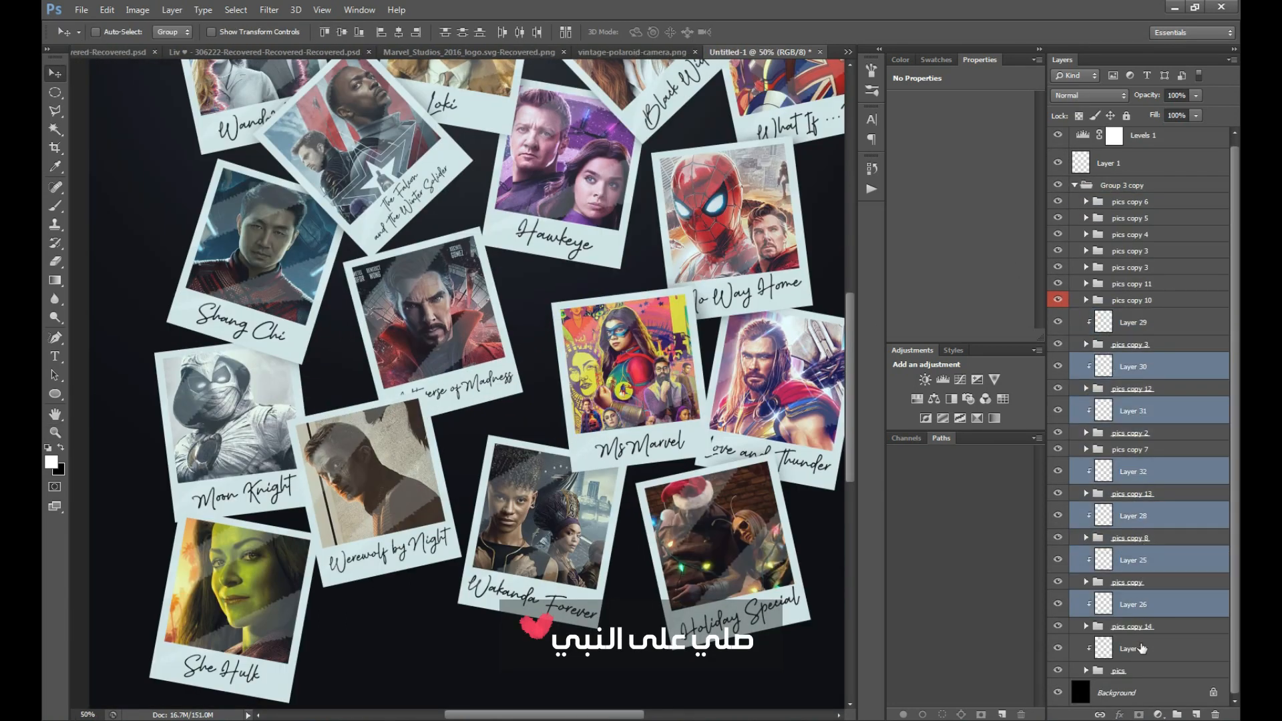
left_click(1143, 603, "ctrl")
left_click(1142, 647, "ctrl")
key("Delete")
key("ctrl+0")
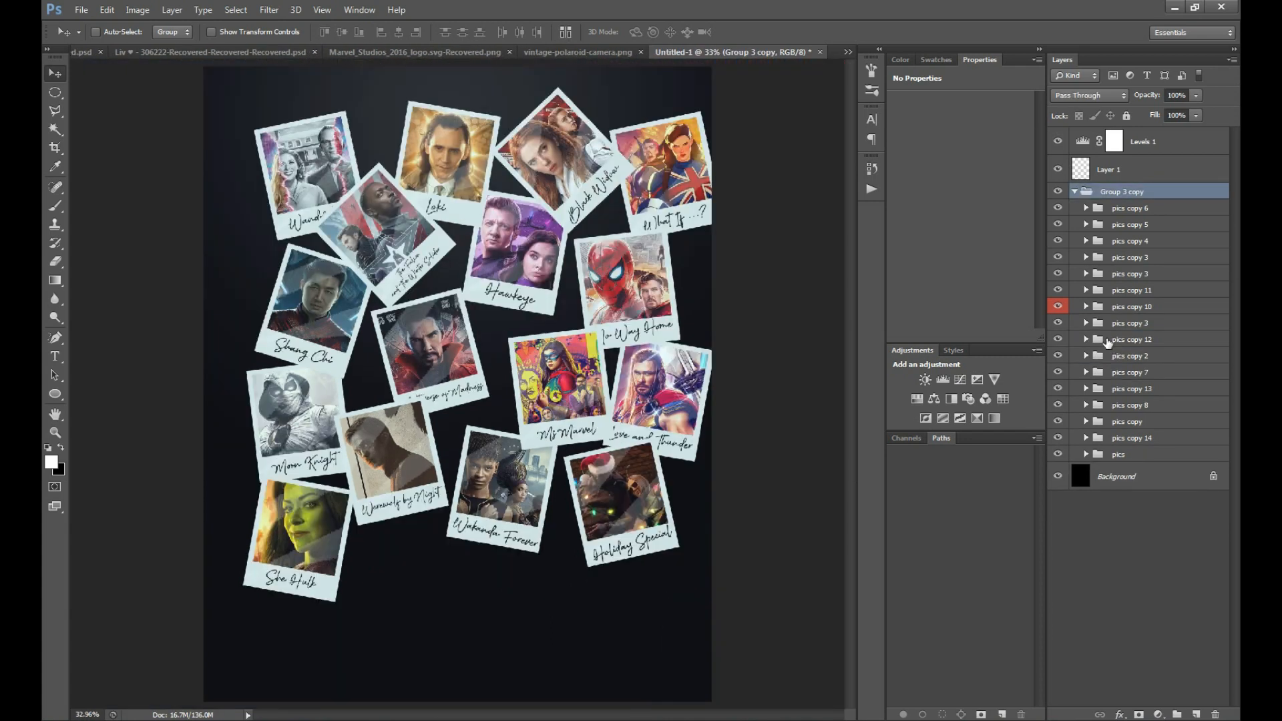
Step: Ungroup Group 3 copy into its separate polaroid groups
right_click(1076, 194)
left_click(1105, 275)
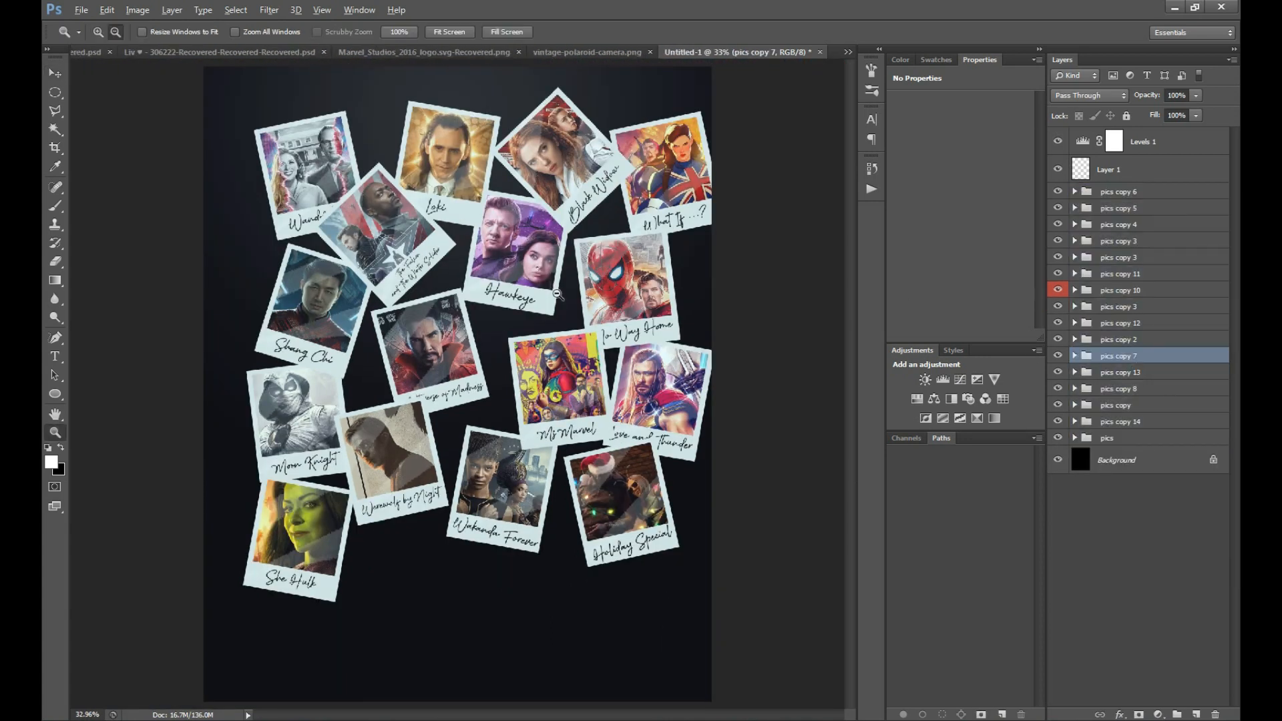
key("ctrl+minus")
key("ctrl+minus")
Step: Enlarge the She Hulk polaroid and place it in the canvas's lower-left corner
left_click_drag(580, 269, 557, 285)
key("ctrl+t")
mouse_move(417, 462)
left_mouse_down()
mouse_move(438, 437)
mouse_move(412, 442)
left_mouse_up()
key("Return")
Step: Move the Holiday Special polaroid to the canvas's lower-right corner and enlarge it to about 147%
left_click_drag(538, 449, 573, 481)
key("ctrl+t")
left_click_drag(496, 377, 466, 337)
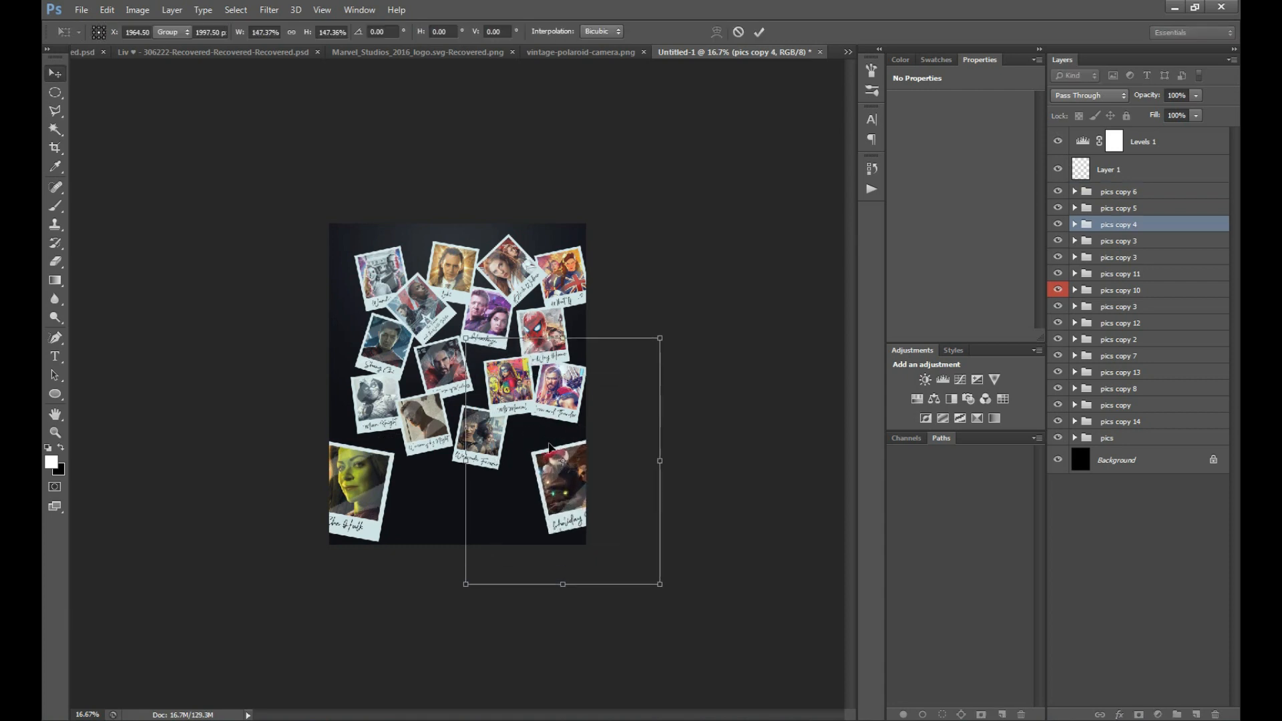
key("Return")
Step: Move the Layer 1 glow beneath all the polaroid groups, directly above Background
left_click(1118, 169)
left_click_drag(1105, 172, 1108, 434)
left_click(514, 267, "ctrl")
left_click(1095, 181)
Step: Move the Werewolf by Night polaroid down toward the canvas's lower edge and resize it
left_click_drag(502, 301, 491, 368)
key("ctrl+t")
left_click_drag(501, 569, 514, 566)
key("Return")
Step: Shift the Wakanda Forever polaroid down and to the right, and reposition the Shang Chi polaroid
left_click_drag(490, 445, 536, 469)
left_click_drag(386, 339, 433, 348)
Step: Try resizing and moving the Wanda polaroid, and undo those changes
left_click(377, 277, "ctrl")
key("ctrl+t")
key("Return")
left_click_drag(398, 302, 437, 284)
key("ctrl+alt+z")
key("ctrl+alt+z")
key("ctrl+alt+z")
Step: Distort and shrink the WandaVision polaroid with Free Transform so it stands clear of the Falcon and the Winter Soldier polaroid
left_click(381, 278, "ctrl")
key("z")
left_click(301, 167)
left_click(301, 166)
left_click(302, 167)
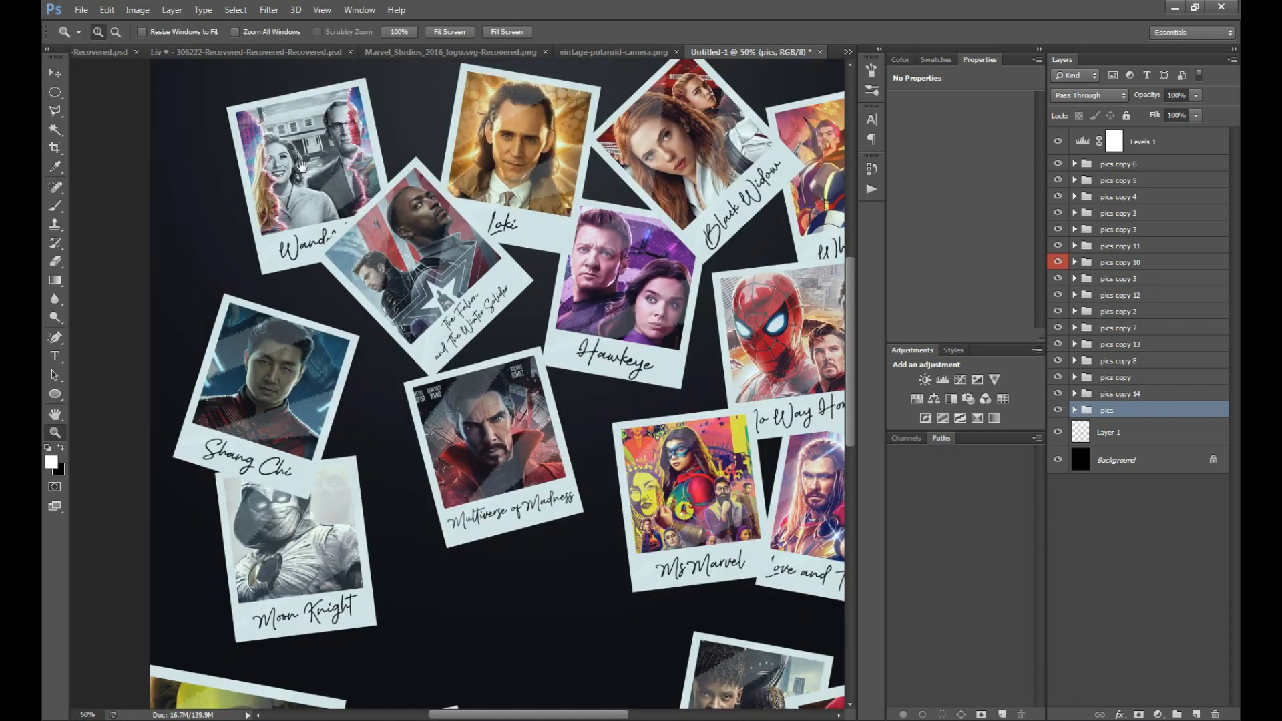
left_click_drag(302, 167, 374, 290)
key("v")
key("ctrl+t")
left_click_drag(493, 196, 506, 215)
left_click_drag(489, 452, 448, 407)
key("Return")
Step: Move the Multiverse of Madness polaroid slightly downward and flatten it vertically with a skewed Free Transform
left_click(659, 292, "ctrl")
left_click_drag(660, 292, 379, 245)
key("z")
left_click(221, 363, "alt")
key("v")
left_click_drag(428, 347, 436, 404)
key("ctrl+t")
left_click_drag(581, 332, 581, 379)
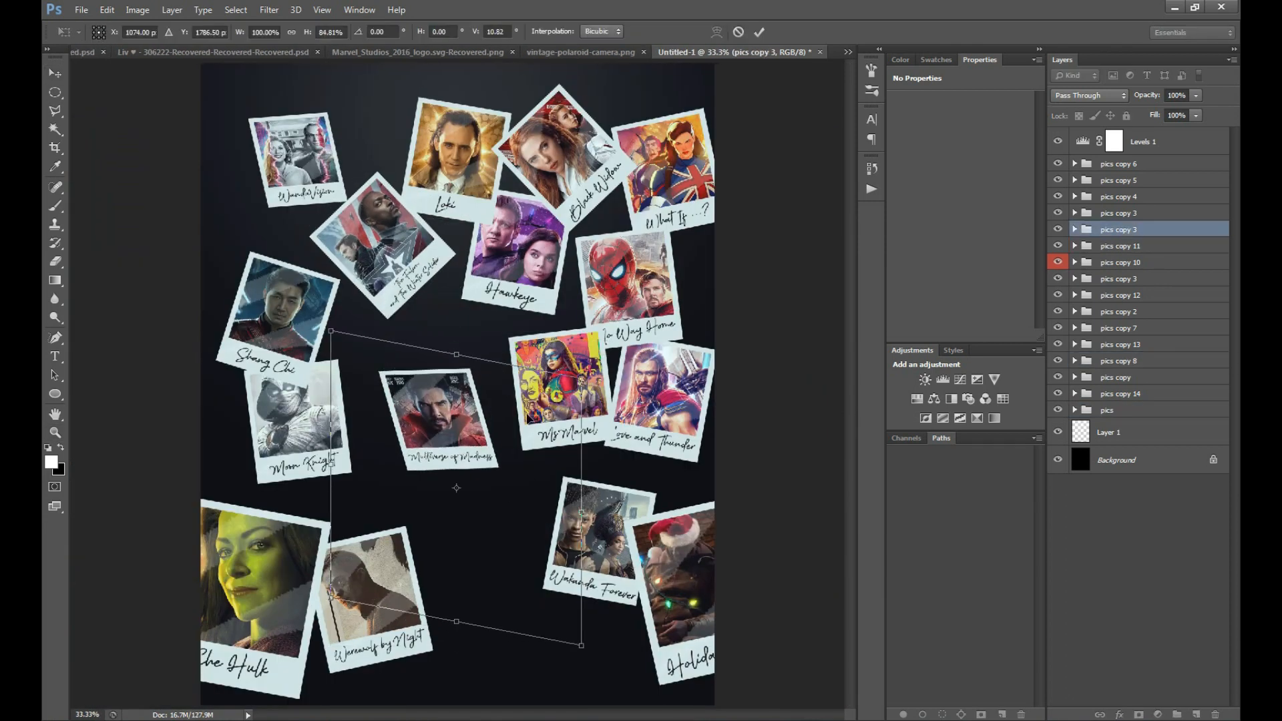
key("Return")
left_click_drag(470, 431, 482, 453)
Step: Move the Moon Knight polaroid right until it meets Multiverse of Madness, and distort it into a counter-clockwise tilt
left_click_drag(318, 427, 367, 419)
key("ctrl+t")
left_click_drag(451, 329, 439, 312)
key("Return")
left_click_drag(382, 360, 403, 361)
Step: Move the Hawkeye polaroid down toward No Way Home and distort it into a shorter, skewed shape
left_click_drag(540, 217, 547, 247)
key("ctrl+t")
left_click_drag(632, 195, 644, 195)
left_click_drag(526, 194, 404, 267)
key("Return")
left_click_drag(497, 337, 553, 303)
Step: Shift the Ms Marvel polaroid down and distort it so that it tilts counter-clockwise beside Love and Thunder
left_click(571, 400)
mouse_move(567, 395)
left_mouse_down()
mouse_move(575, 409)
mouse_move(562, 416)
left_mouse_up()
key("ctrl+t")
left_click_drag(627, 507, 573, 458)
key("Return")
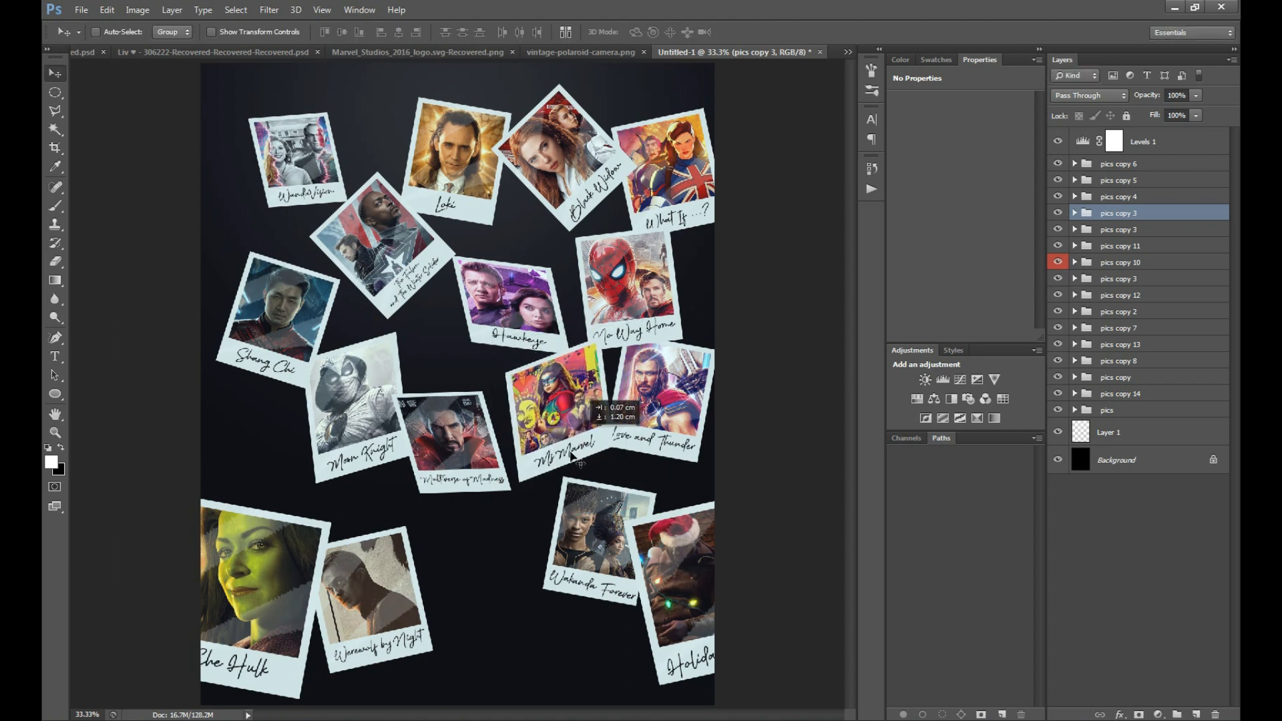
Step: Move the What If polaroid up and partly behind Black Widow, distorting it to fit inside the canvas
left_click(659, 174, "ctrl")
key("ctrl+t")
left_click_drag(619, 83, 514, 67)
left_click_drag(609, 176, 656, 167)
left_click_drag(704, 378, 698, 358)
key("Return")
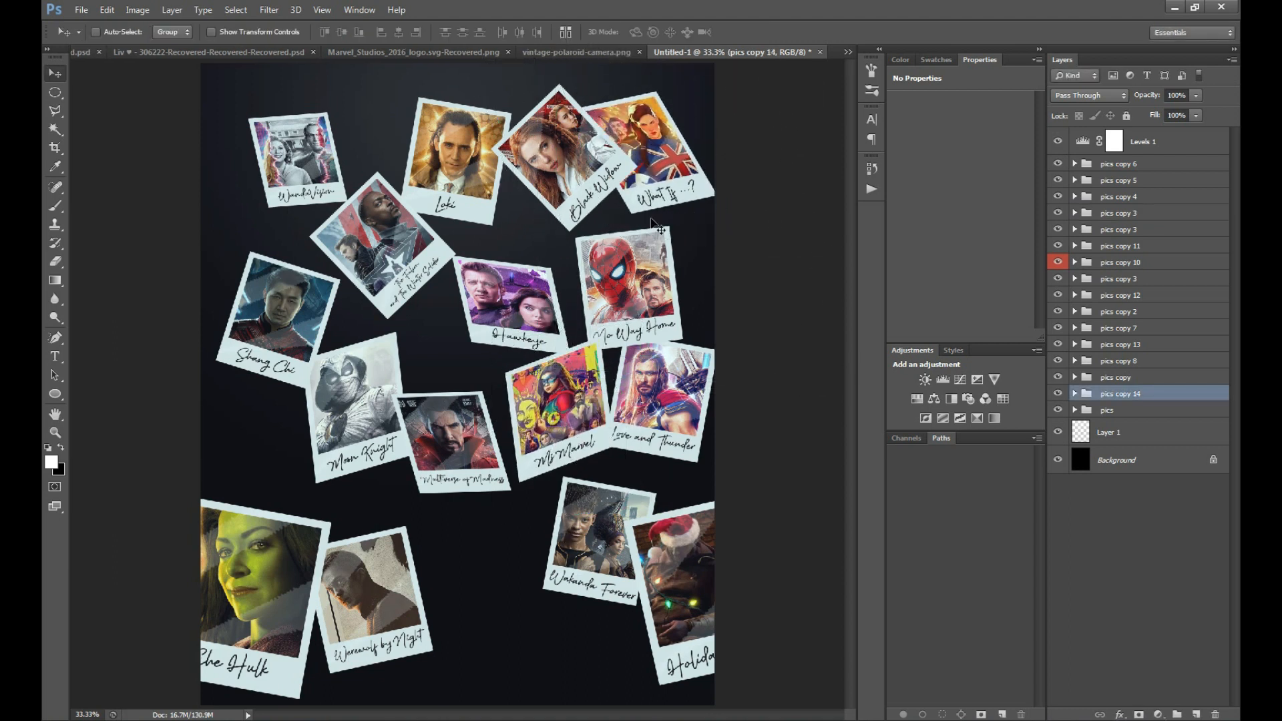
Step: Merge the lower polaroid groups, from pics up through pics copy 2, each into its own single layer
right_click(1132, 415)
left_click(1175, 99)
left_click(128, 8)
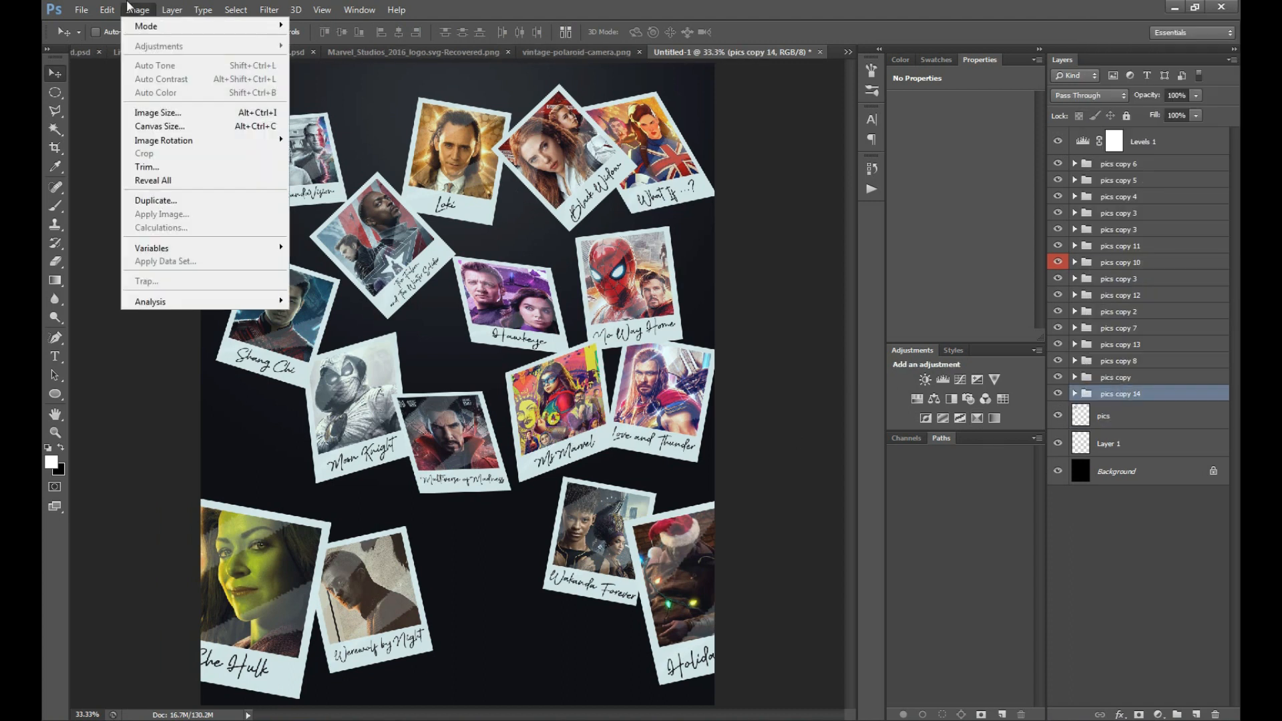
mouse_move(104, 9)
mouse_move(186, 7)
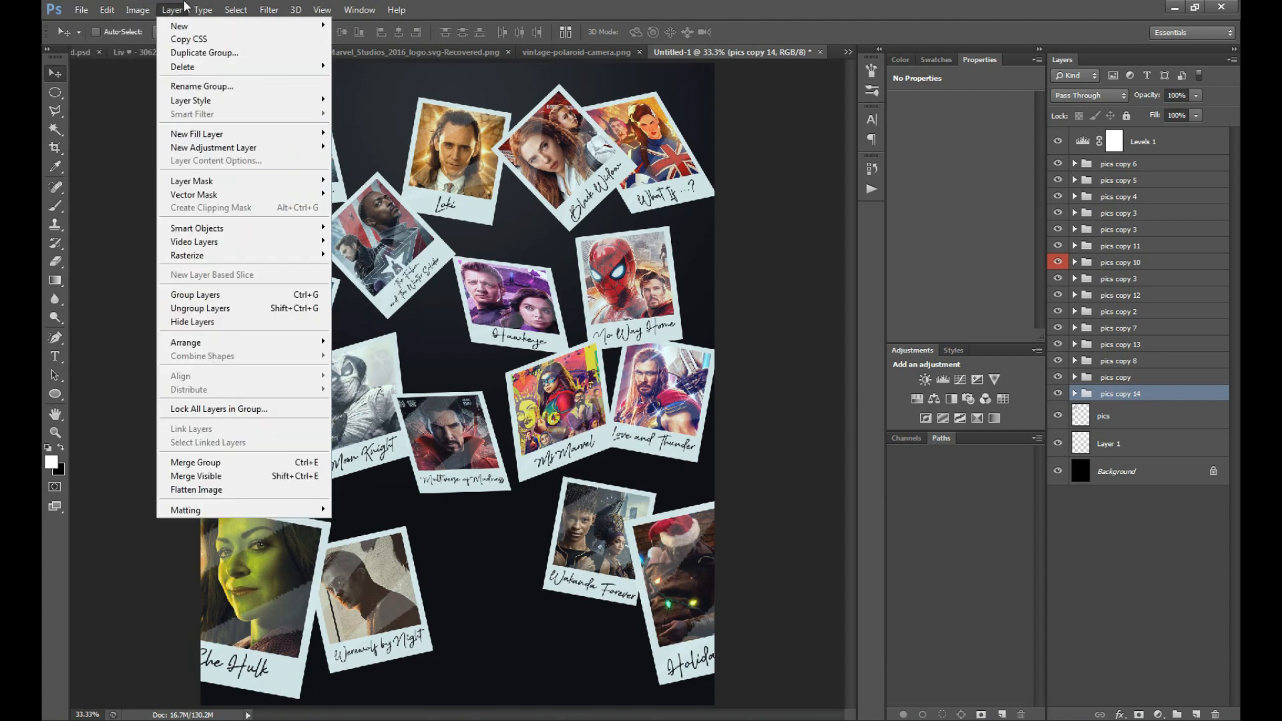
left_click(1133, 393)
key("ctrl+e")
left_click(1141, 377)
key("ctrl+e")
left_click(1142, 361)
key("ctrl+e")
left_click(1143, 345)
key("ctrl+e")
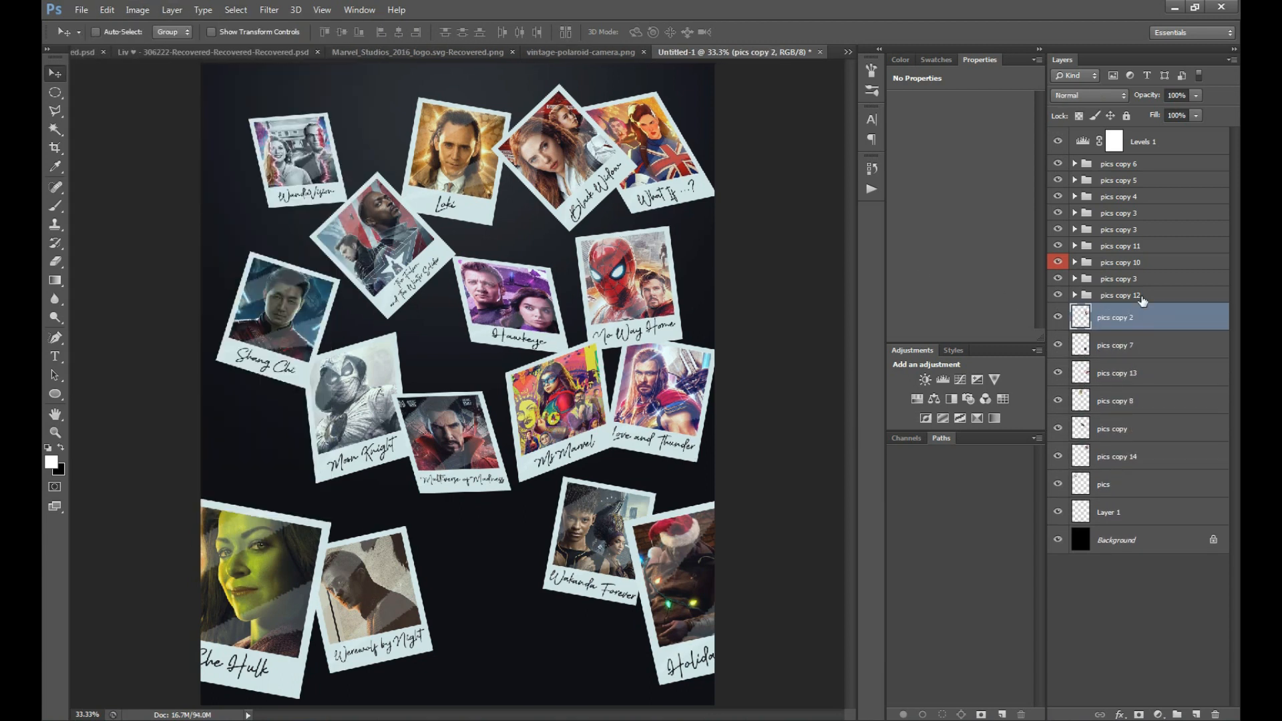
Step: Merge the remaining polaroid groups, from pics copy 12 up through pics copy 6, each into its own single layer
left_click(1140, 296)
key("ctrl+e")
left_click(1141, 279)
key("ctrl+e")
left_click(1143, 263)
key("ctrl+e")
left_click(1144, 247)
Step: Try to convert several selected polaroid layers for smart filters together, and undo that conversion
left_click(1127, 594, "shift")
left_click(1128, 607, "ctrl")
left_click(268, 9)
left_click(294, 45)
key("ctrl+z")
Step: Convert the She Hulk polaroid layer, pics copy 6, for smart filters on its own
left_click(1145, 172)
left_click(268, 10)
left_click(299, 45)
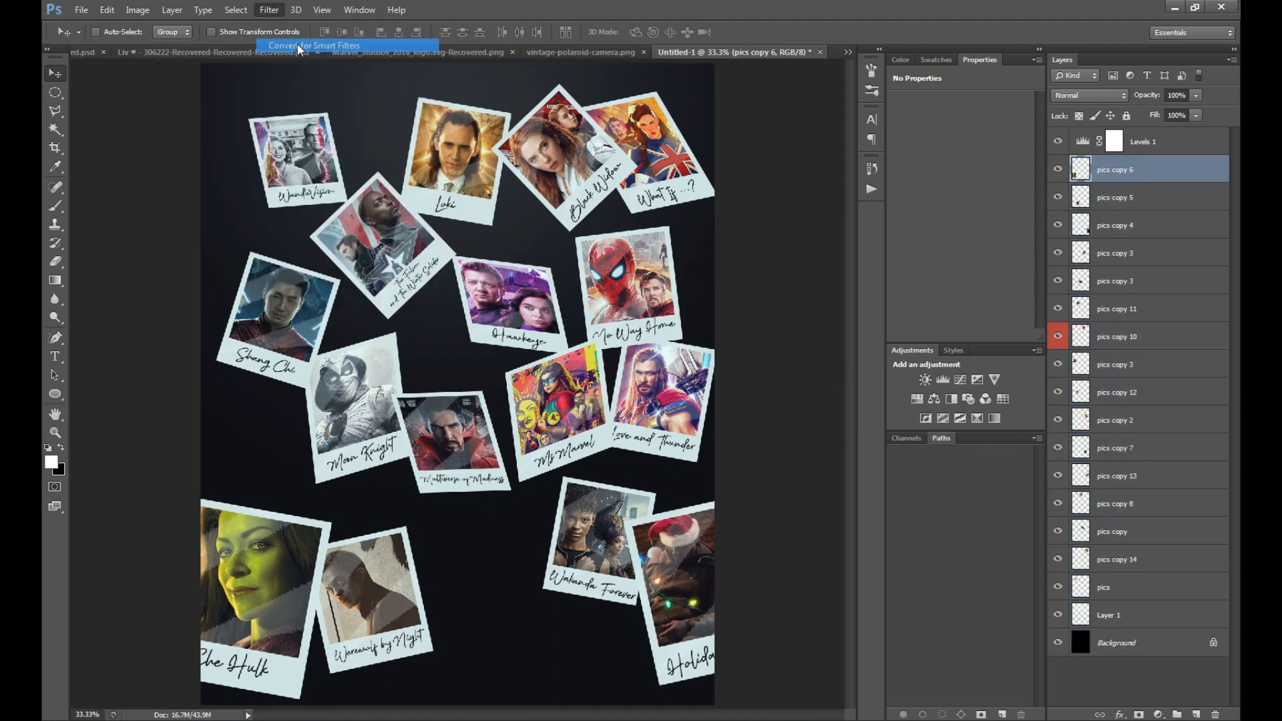
Step: Assign the custom keyboard shortcut Alt+Ctrl+' to the Convert for Smart Filters command and save the setting
left_click(107, 10)
left_click(170, 498)
scroll(401, 310, "down", 1)
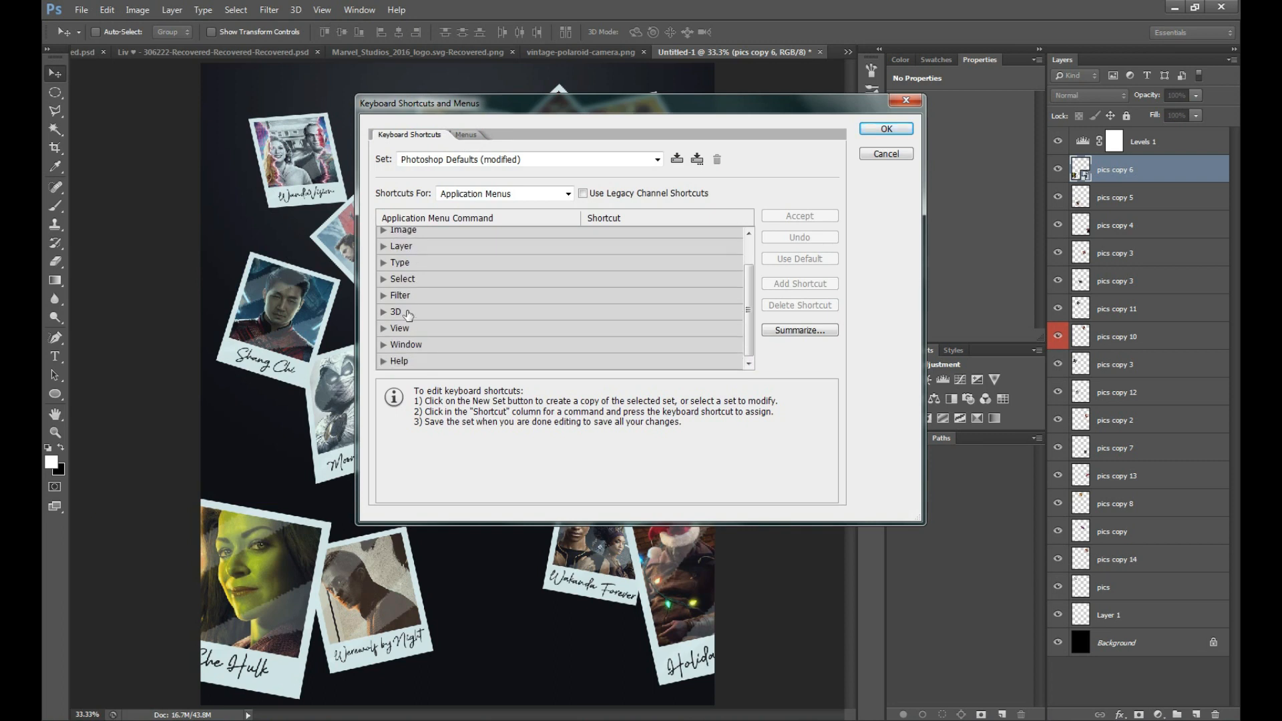
left_click(384, 295)
left_click(556, 327)
key("ctrl+alt+apostrophe")
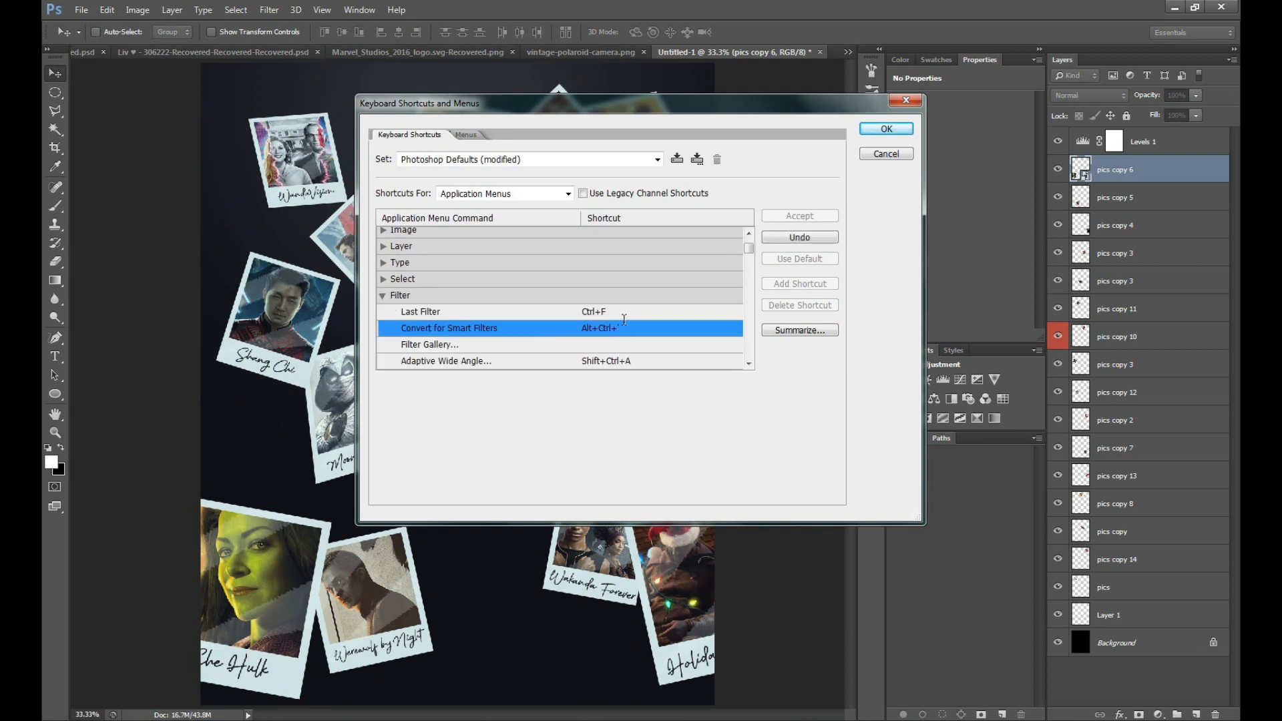
left_click(886, 128)
Step: Convert each polaroid layer from pics copy 5 down through pics copy 10 separately for smart filters
left_click(1081, 198)
left_click(1081, 227)
left_click(1085, 252)
left_click(1121, 281)
key("ctrl+alt+apostrophe")
left_click(1131, 308)
key("ctrl+alt+apostrophe")
left_click(1144, 336)
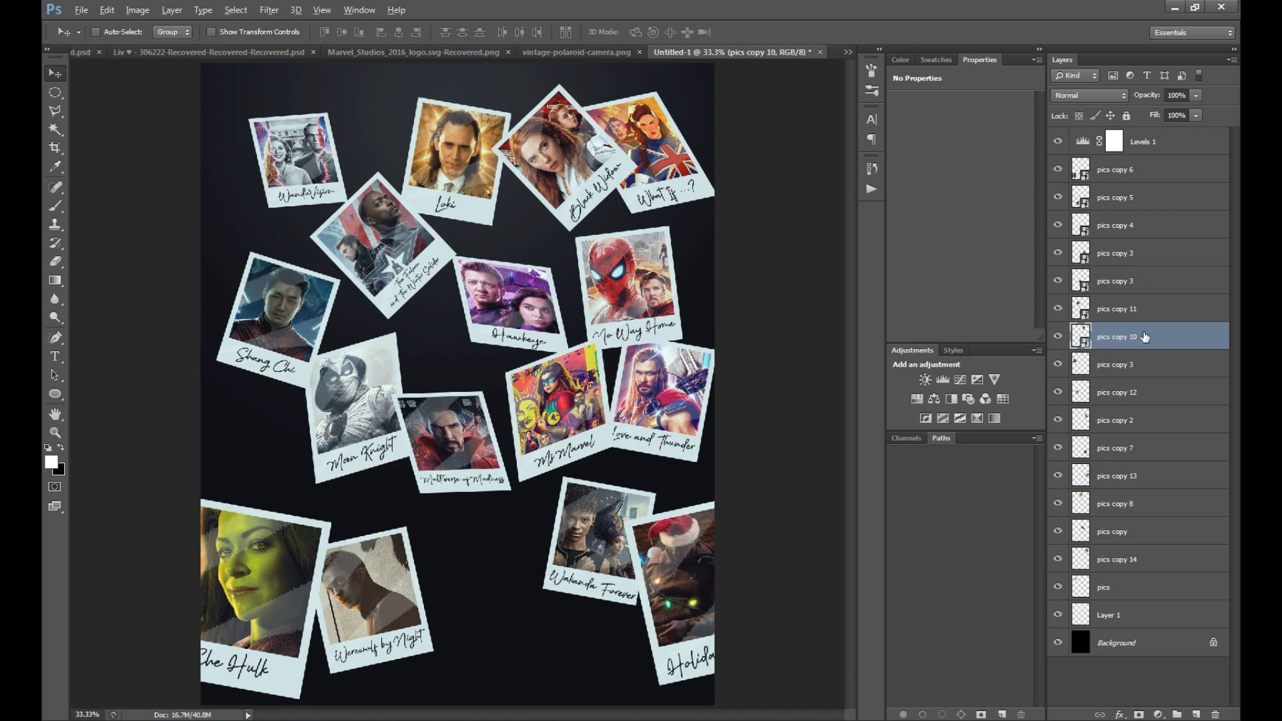
Step: Convert each polaroid layer from the pics copy 3 below pics copy 10 down through pics copy 8 for smart filters
left_click(1128, 365)
key("ctrl+alt+apostrophe")
left_click(1125, 393)
key("ctrl+alt+apostrophe")
left_click(1121, 420)
key("ctrl+alt+apostrophe")
left_click_drag(1120, 442, 1118, 430)
key("ctrl+alt+apostrophe")
left_click(1114, 476)
key("ctrl+alt+apostrophe")
left_click(1112, 504)
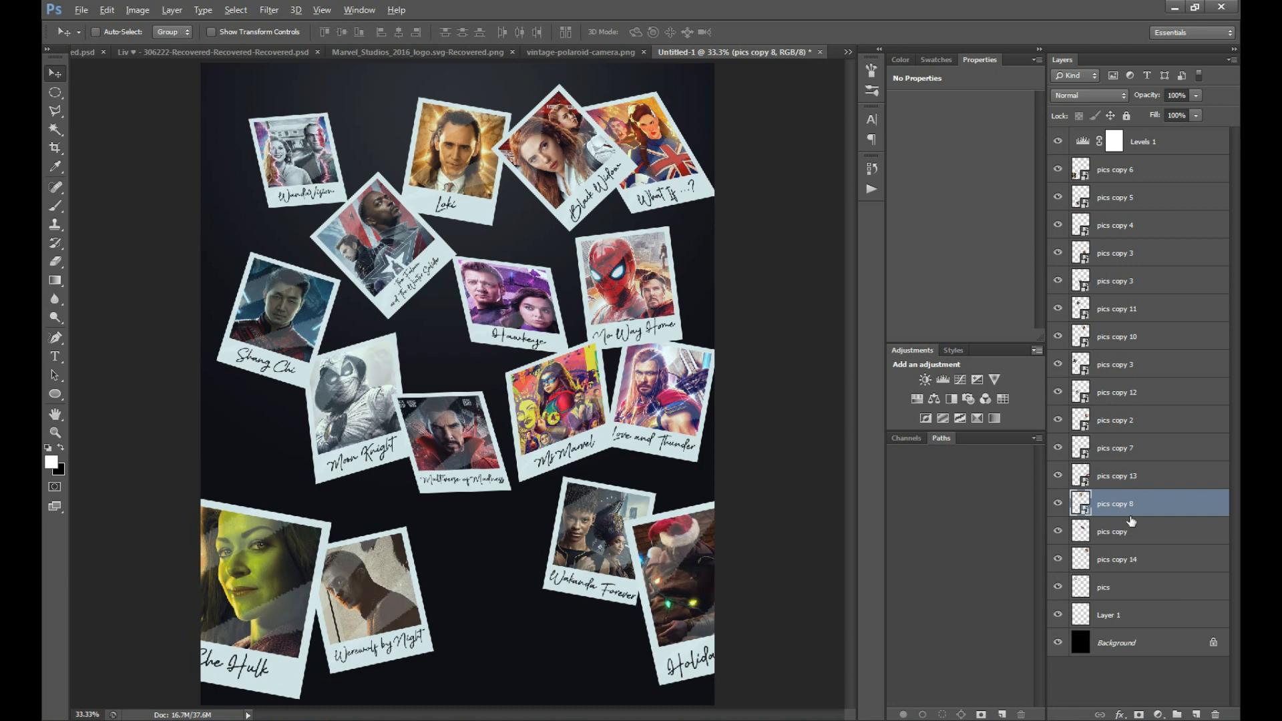
Step: Convert the pics copy, pics copy 14 and pics layers for smart filters, and check the Layer 1 glow by toggling its visibility
left_click(1111, 531)
key("ctrl+alt+apostrophe")
left_click(1115, 560)
key("ctrl+alt+apostrophe")
left_click(1108, 588)
key("ctrl+alt+apostrophe")
left_click(1061, 613)
left_click(1059, 614)
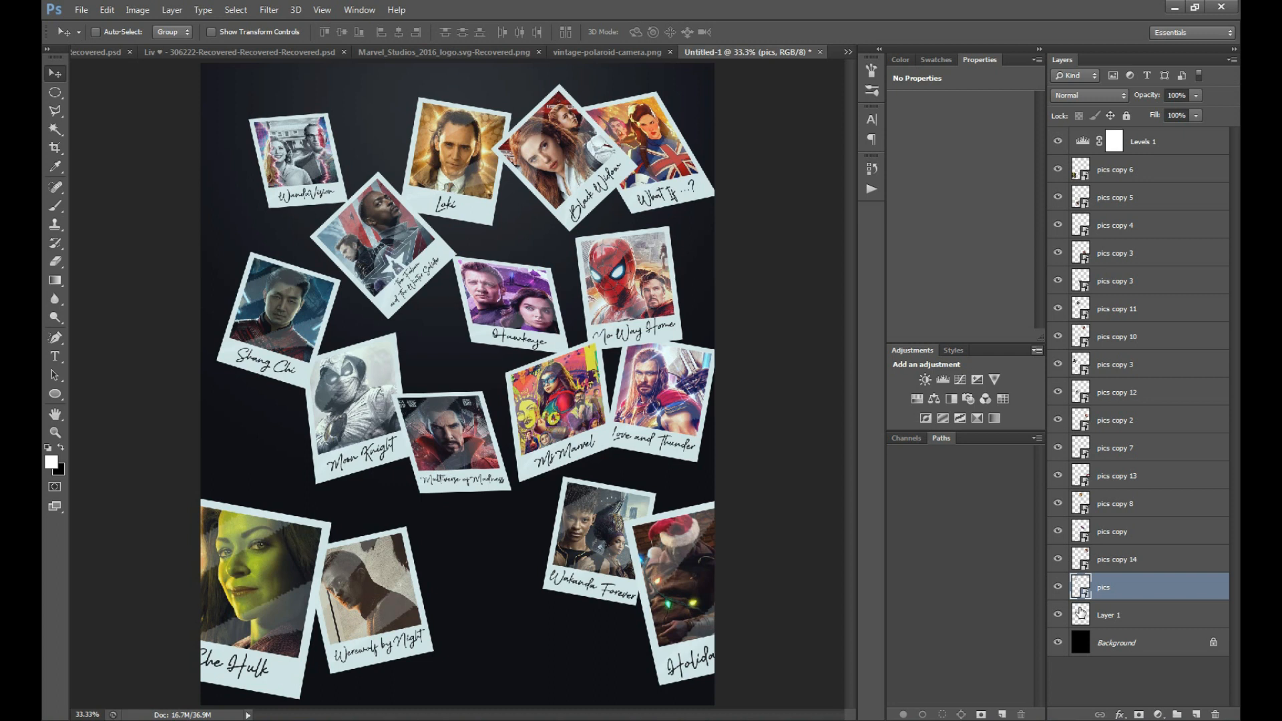
Step: Apply a Box Blur with a 5-pixel radius to the She Hulk polaroid layer
left_click(1115, 170)
left_click(269, 9)
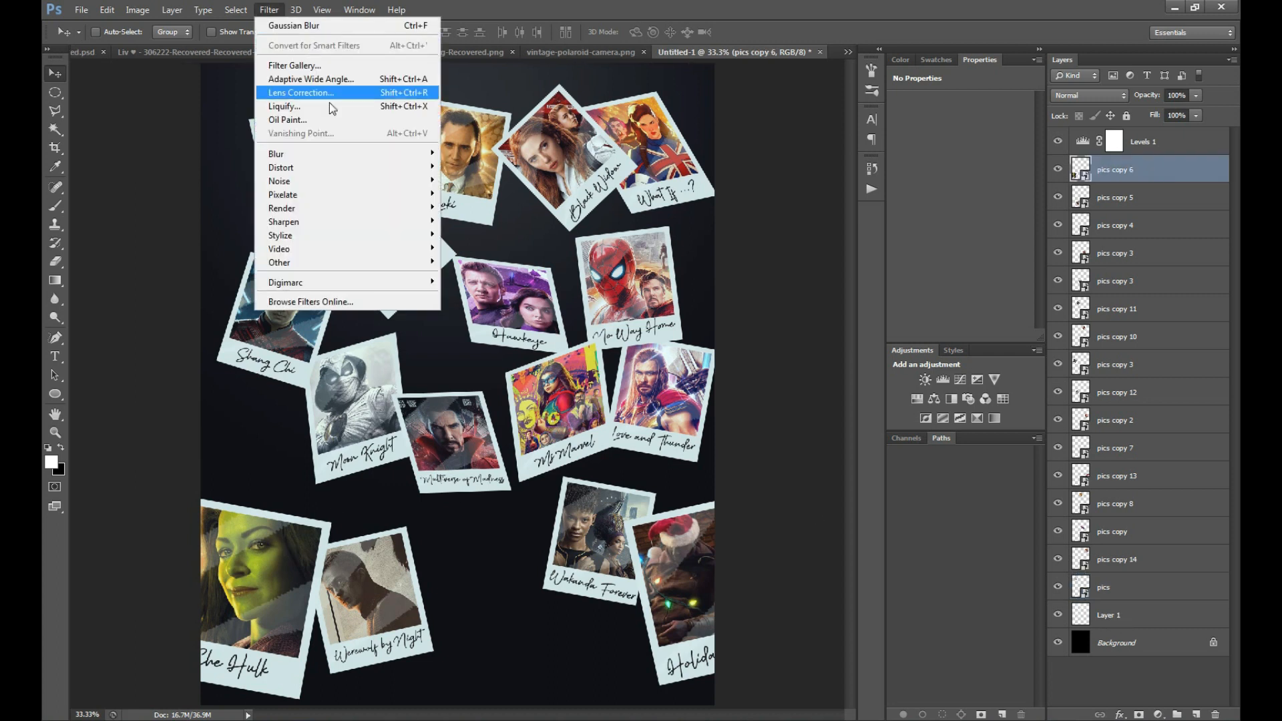
mouse_move(314, 153)
left_click(498, 239)
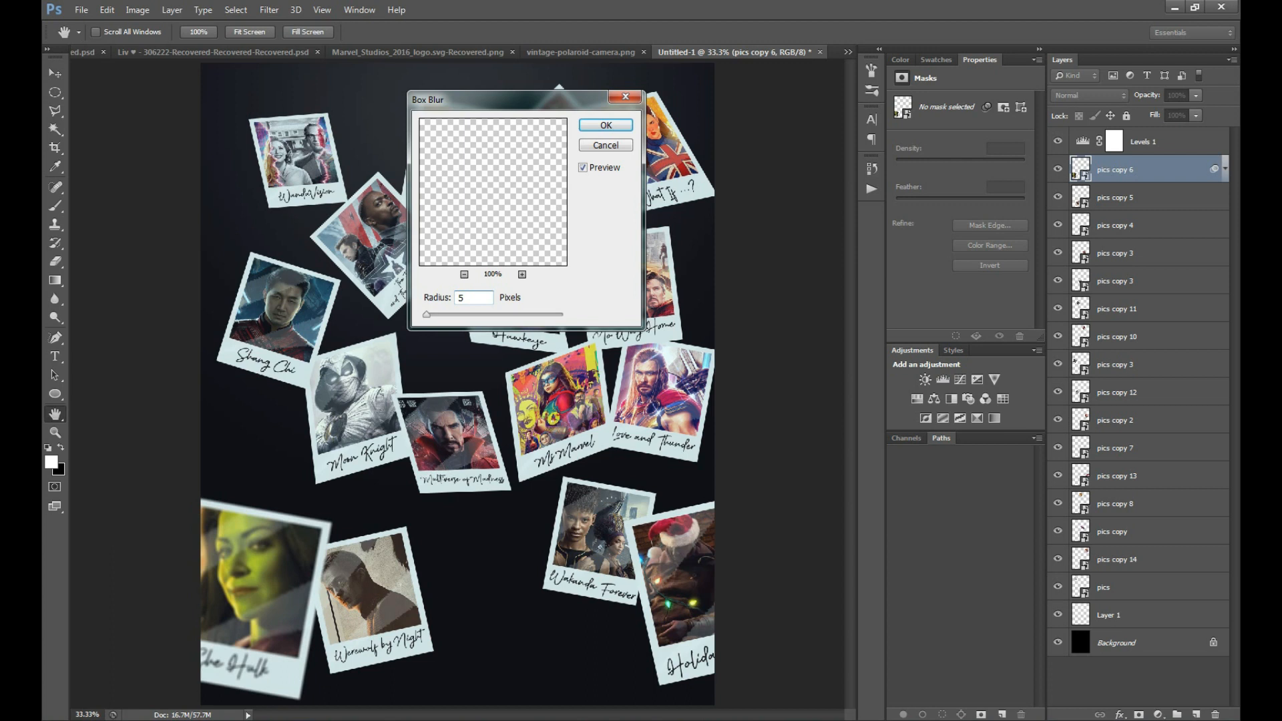
key("Return")
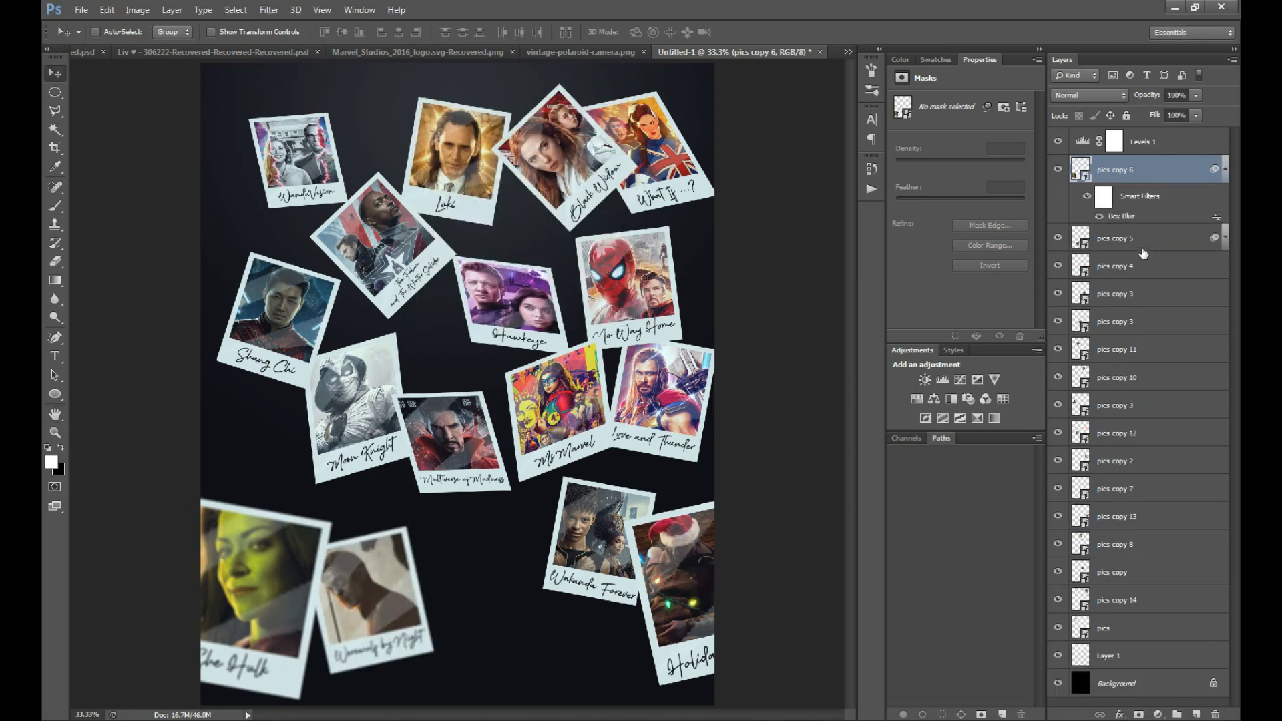
Step: Expand the smart filters on the Werewolf by Night layer and adjust its Box Blur
left_click(1225, 237)
double_click(1162, 286)
key("Return")
Step: Distort the Holiday Special polaroid in the canvas's lower-right corner with Free Transform and apply the last Box Blur to it
left_click(457, 581, "ctrl")
left_click_drag(457, 580, 295, 517)
left_click_drag(741, 512, 657, 606)
left_click(677, 512, "alt")
left_click(677, 511, "alt")
left_click(677, 512, "alt")
key("ctrl+t")
left_click_drag(544, 478, 561, 492)
key("Return")
key("ctrl+f")
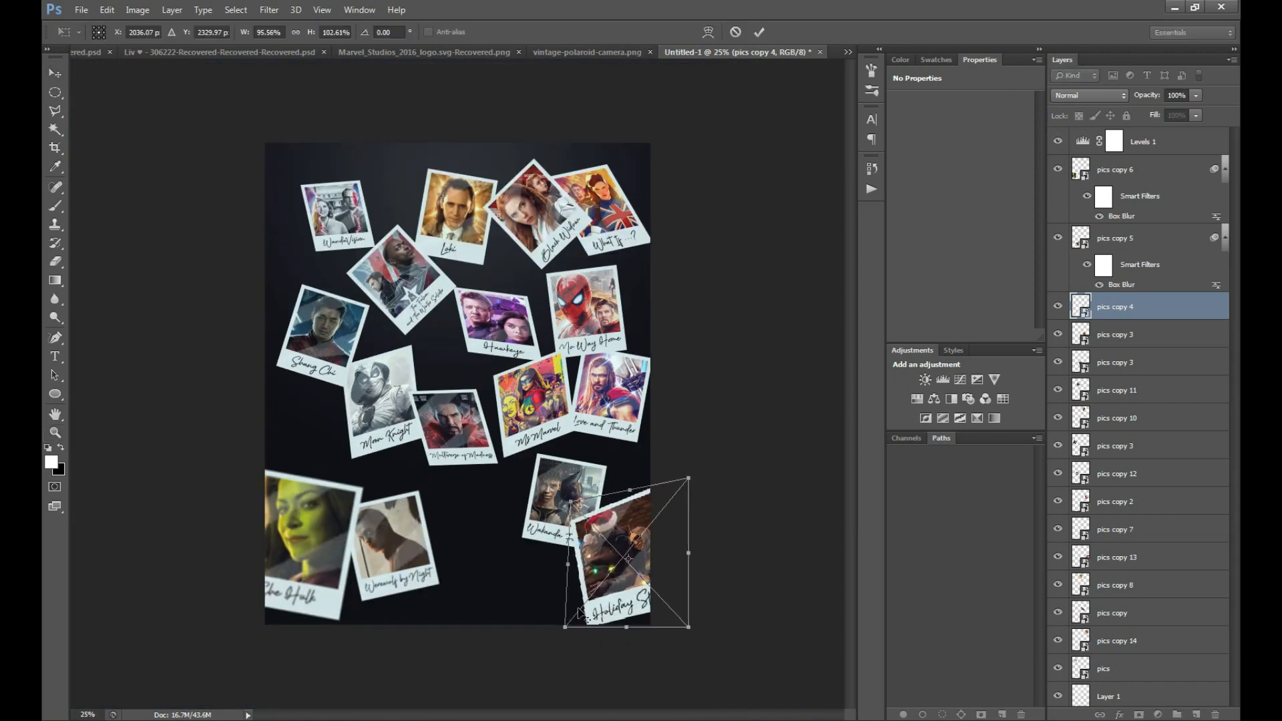
Step: Send the Multiverse of Madness polaroid backward behind Moon Knight, directly above pics copy 7, and apply the last Box Blur to it
key("z")
left_click(664, 517)
key("v")
left_click(476, 355, "ctrl")
left_click_drag(477, 354, 487, 386)
key("ctrl+bracketleft")
key("ctrl+bracketleft")
key("ctrl+bracketleft")
key("ctrl+bracketleft")
key("ctrl+bracketleft")
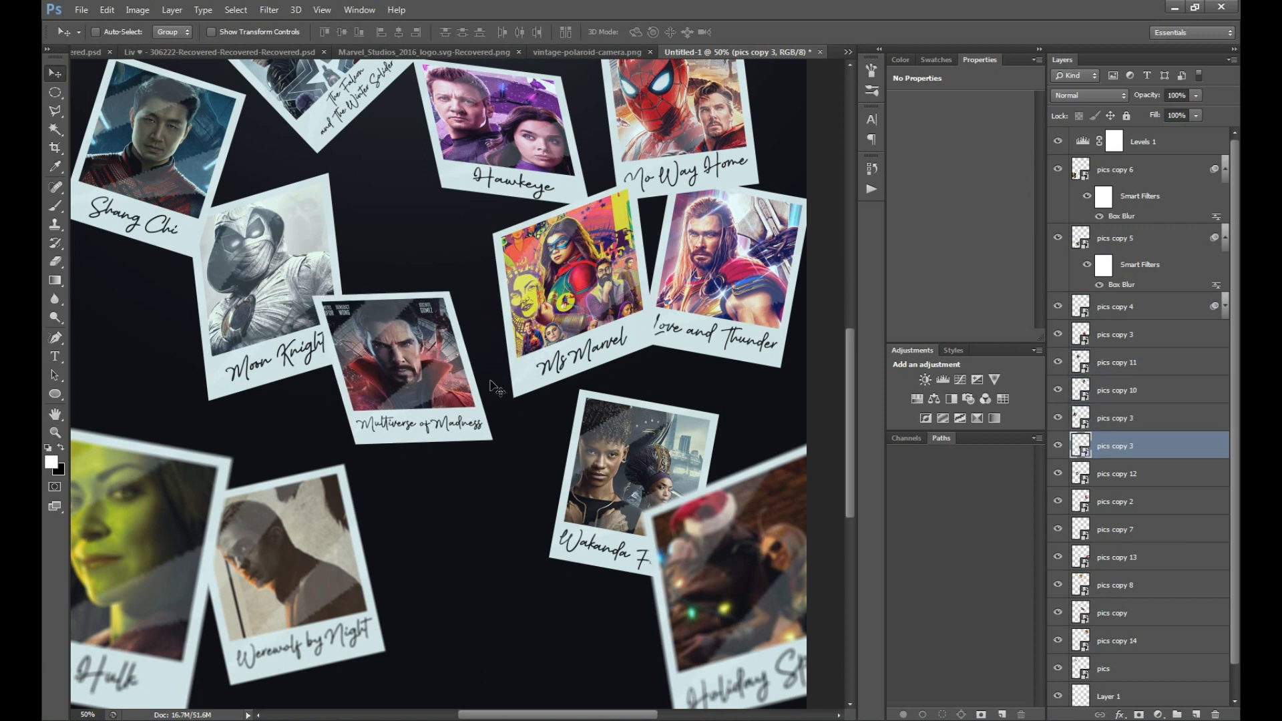
key("ctrl+f")
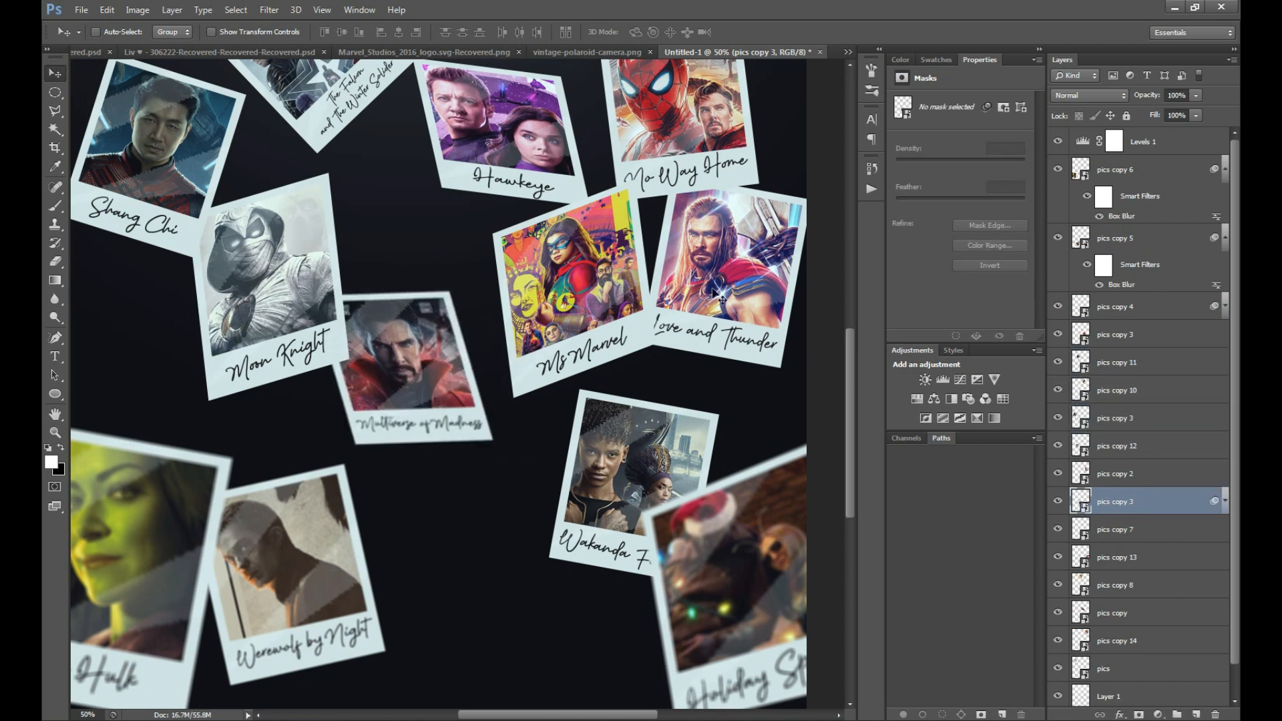
Step: Distort the Hawkeye polaroid by pulling its upper-left corner inward and slightly up so it stands straighter
left_click_drag(615, 233, 657, 331)
left_click(592, 251, "ctrl")
key("ctrl+t")
left_click_drag(543, 158, 568, 147)
key("Return")
key("z")
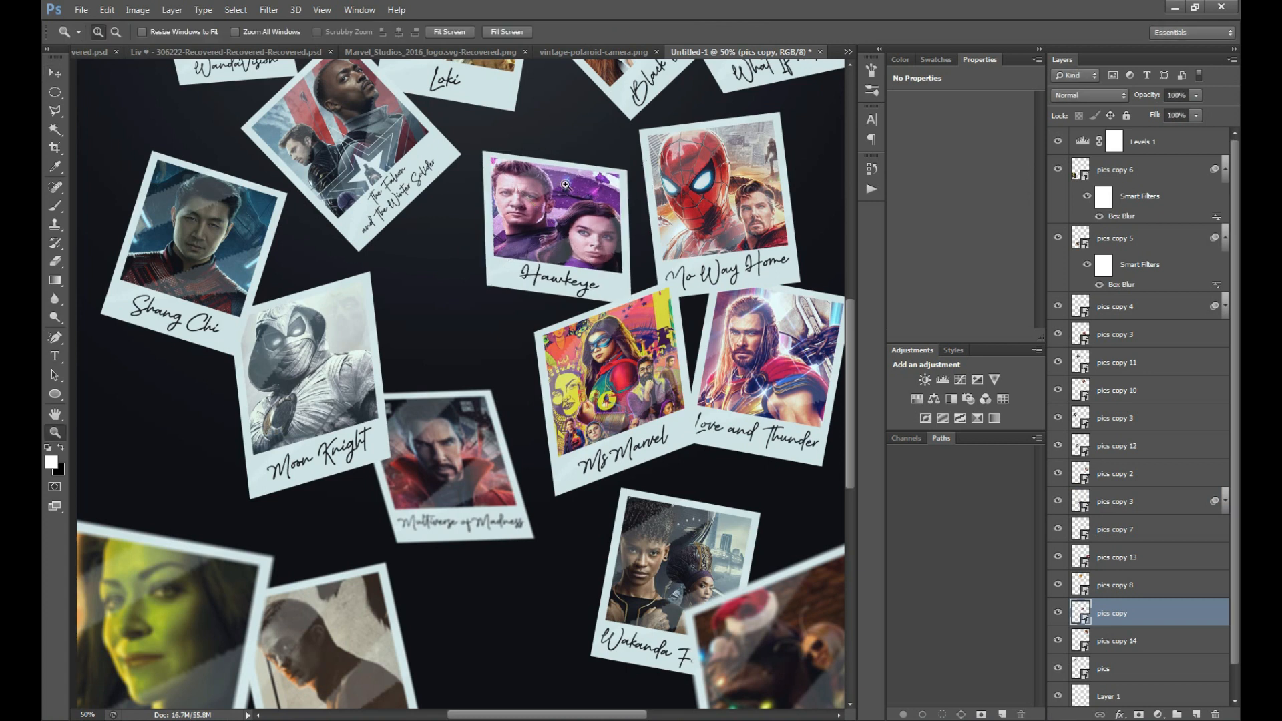
Step: Undo the last distortion of the Hawkeye polaroid and move the Box Blur from pics copy 8 onto the Hawkeye layer
left_click(566, 184)
left_click(400, 32)
key("ctrl+alt+z")
key("ctrl+alt+z")
key("v")
left_click_drag(643, 167, 618, 306)
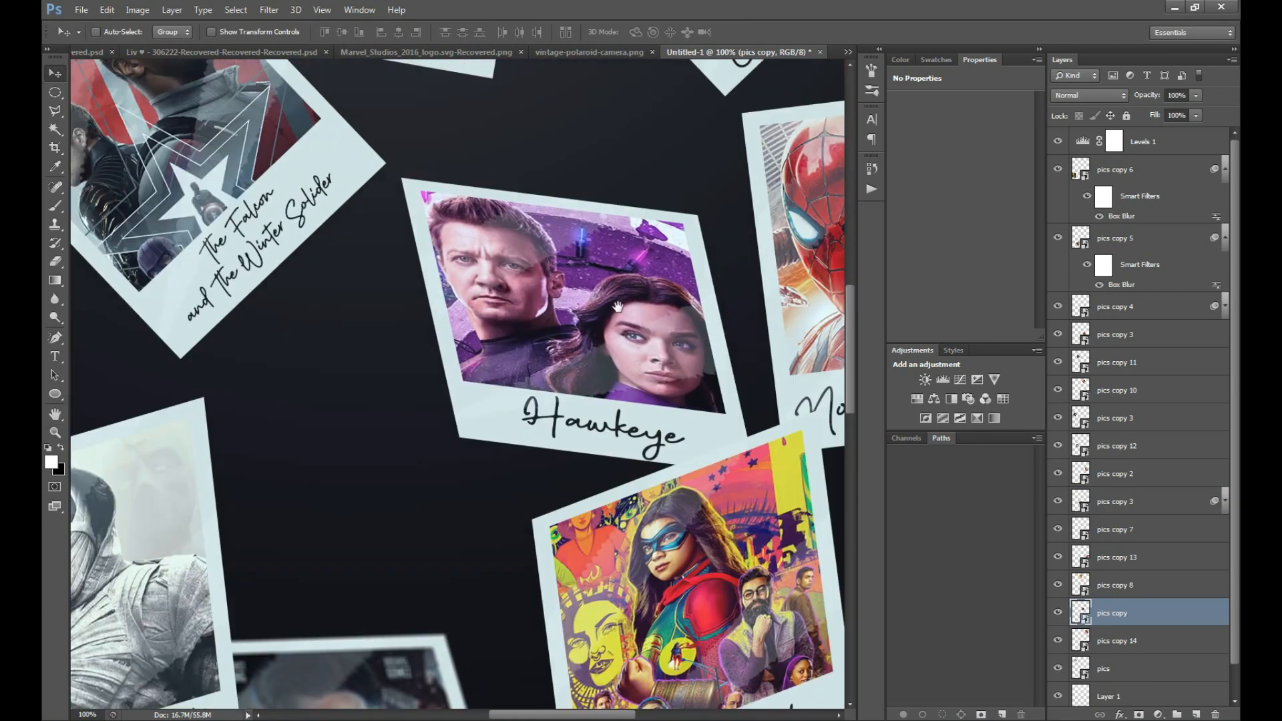
key("ctrl+alt+z")
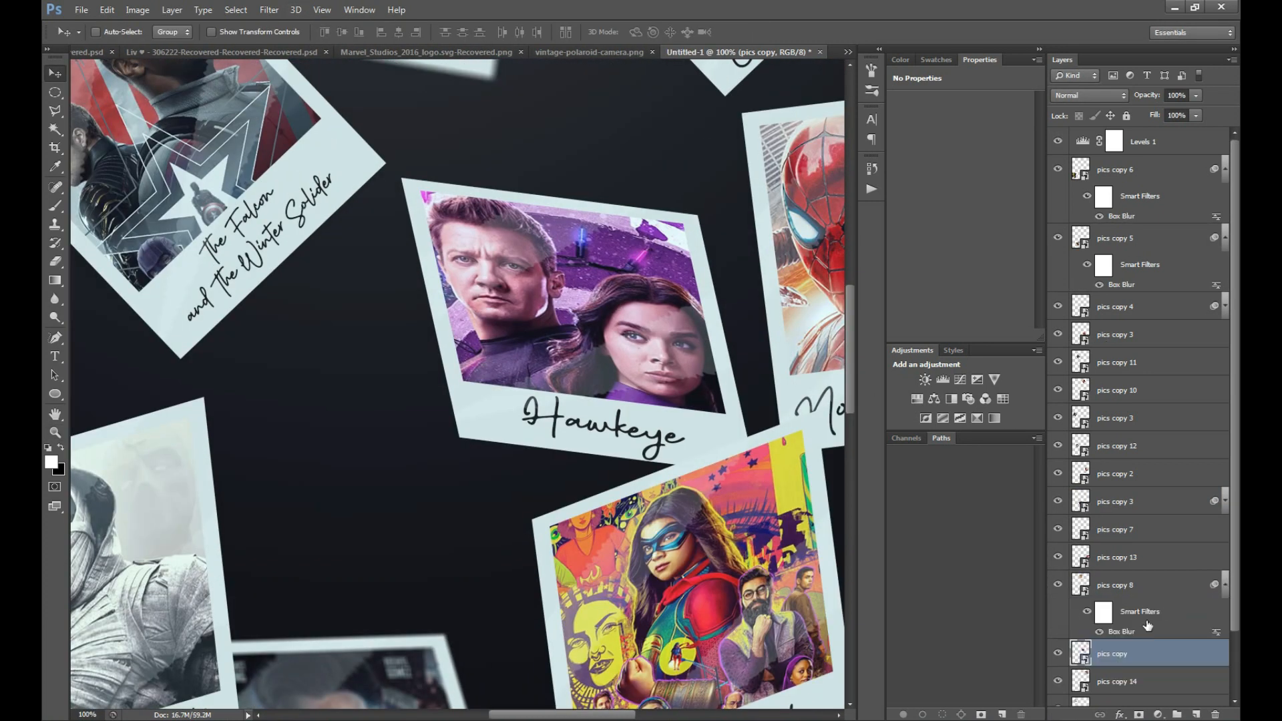
left_click_drag(1144, 621, 1140, 646)
Step: Move the Box Blur smart filter from the Multiverse of Madness layer onto the Ms Marvel layer
left_click_drag(548, 634, 644, 474)
left_click(587, 444, "ctrl")
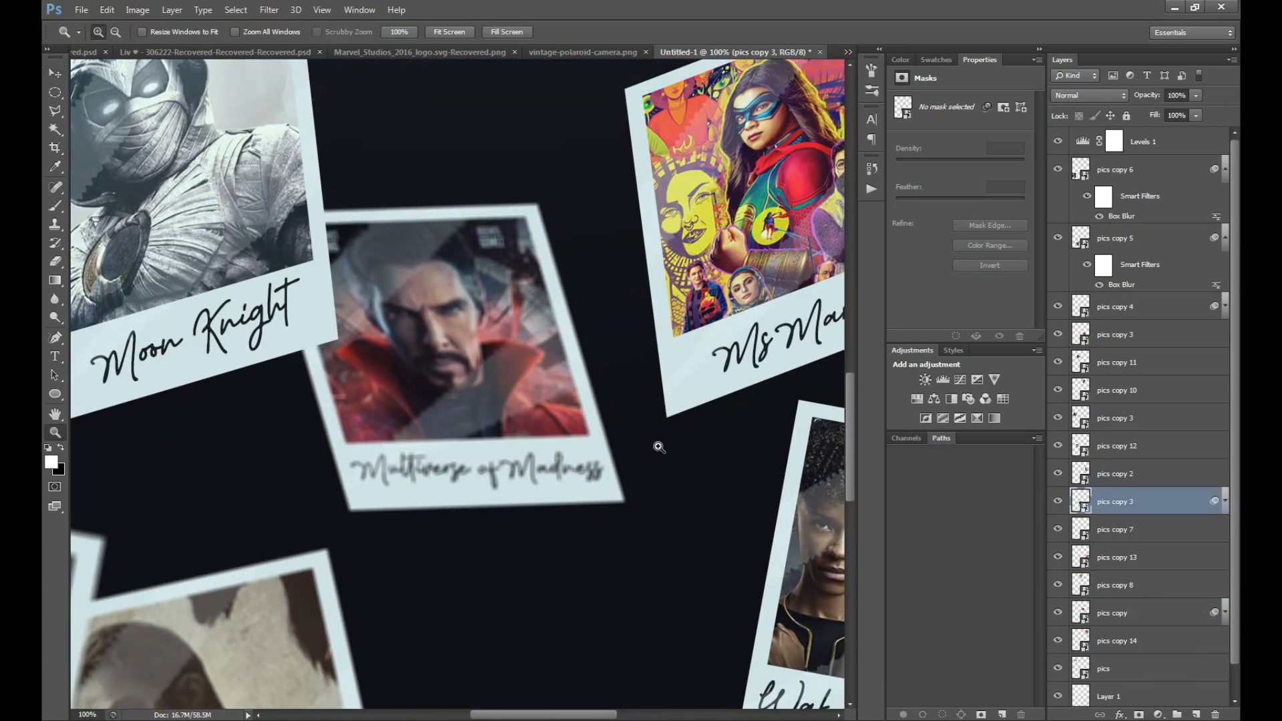
left_click(658, 448, "alt")
left_click(781, 328, "ctrl")
left_click_drag(781, 328, 675, 373)
left_click_drag(675, 373, 684, 384)
left_click(1121, 501)
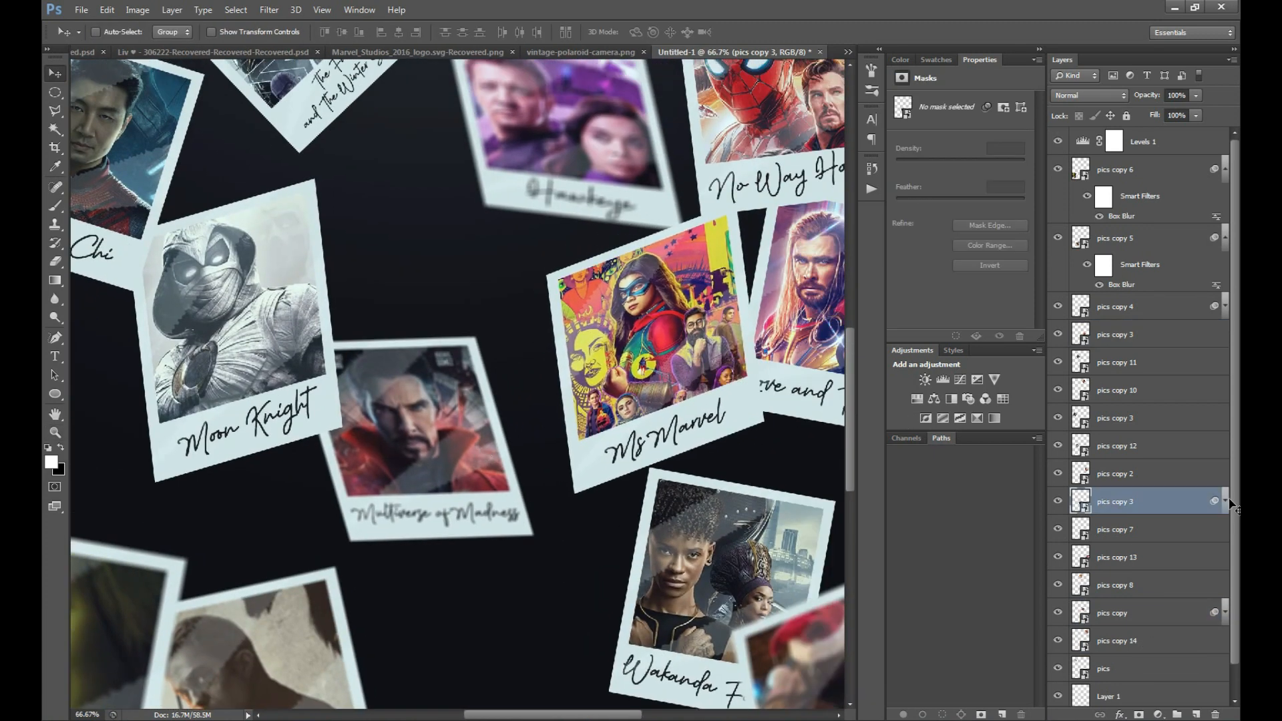
left_click(1225, 501)
left_click(1058, 334)
left_click(1058, 334)
left_click_drag(1149, 549, 1121, 339)
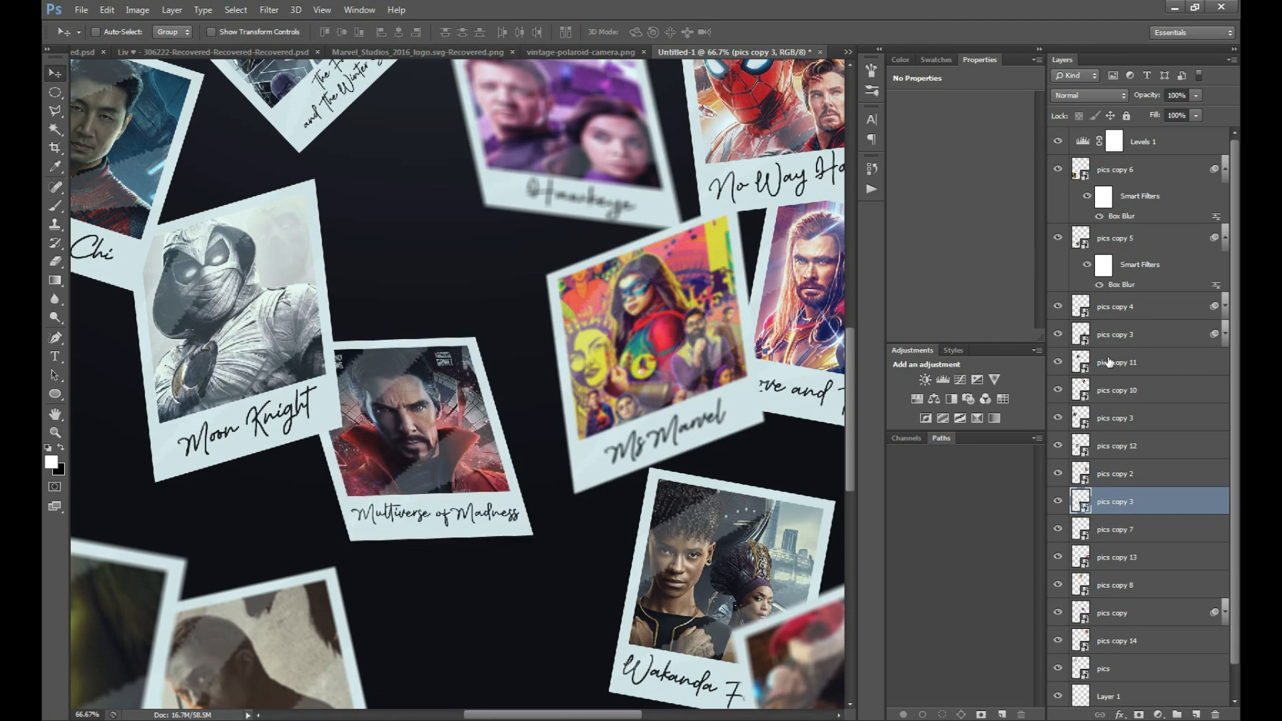
Step: Nudge the Shang Chi polaroid slightly to the left and copy the Box Blur onto its layer
key("z")
left_click_drag(390, 385, 531, 481)
left_click_drag(401, 472, 369, 494)
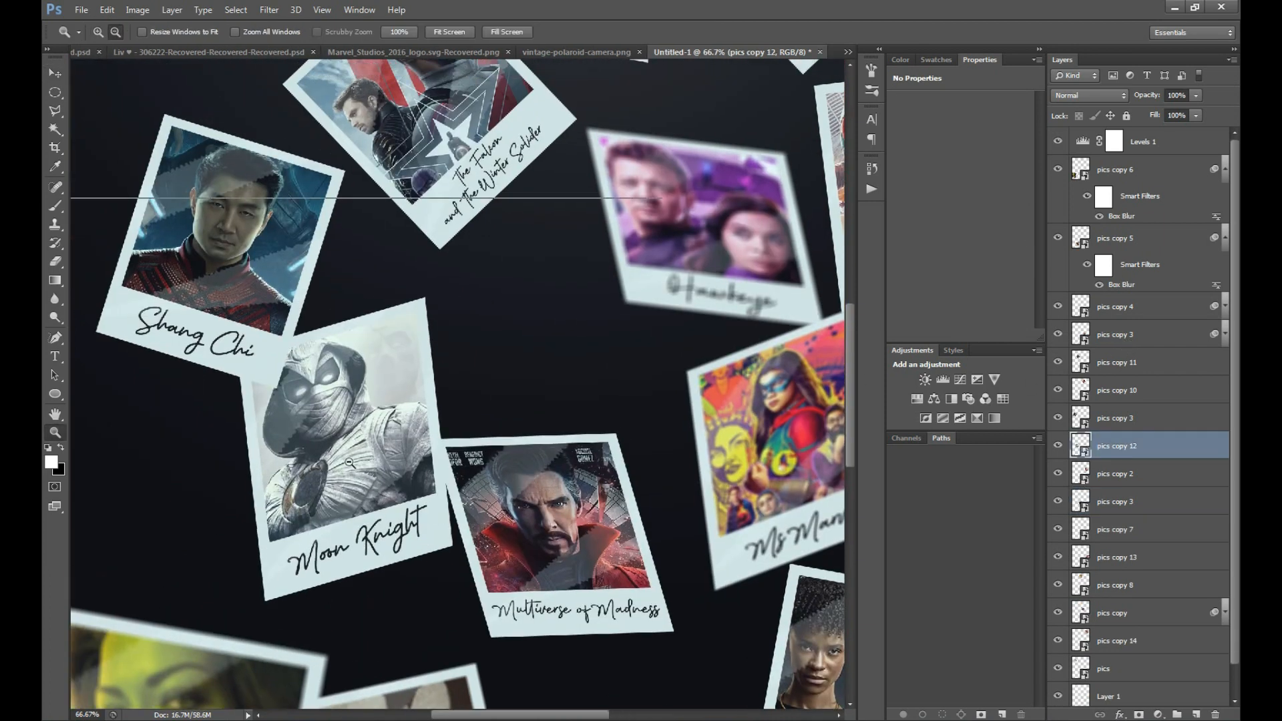
left_click(369, 494, "alt")
left_click(369, 494, "alt")
left_click(291, 300, "ctrl")
key("ctrl+t")
key("Return")
left_click_drag(312, 285, 304, 288)
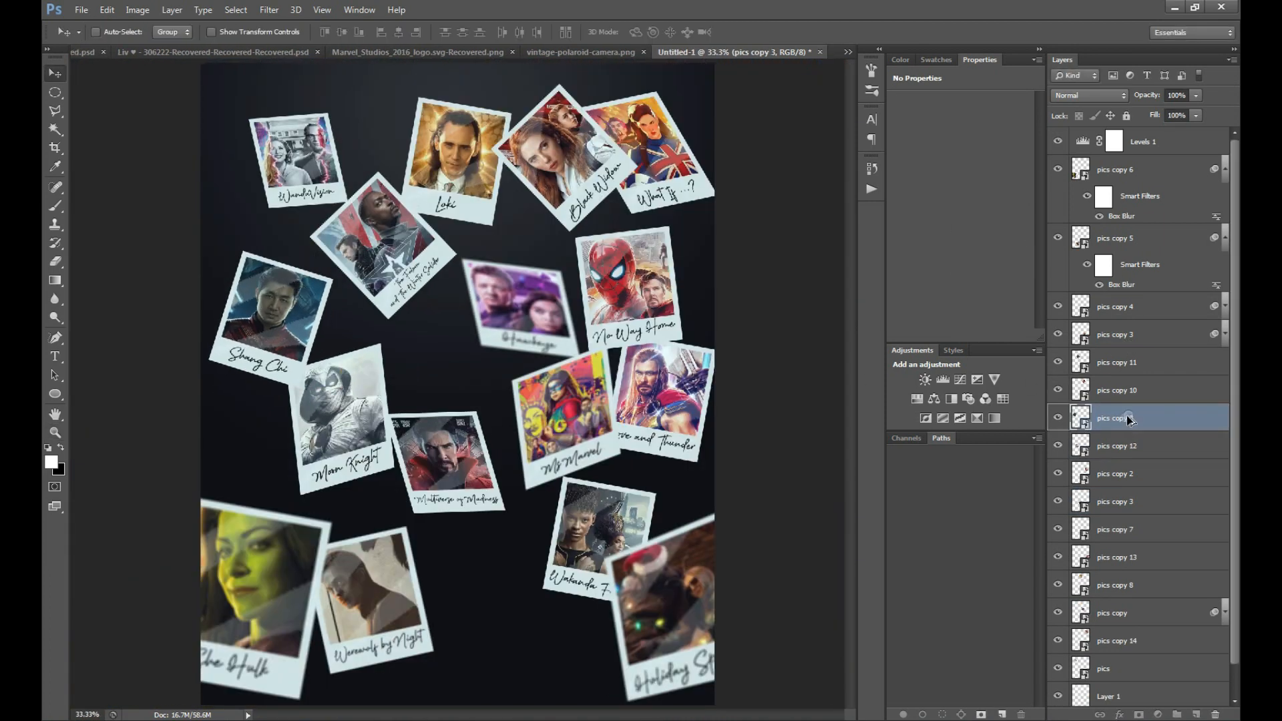
left_click_drag(1127, 419, 1128, 419)
Step: Move the Hawkeye polaroid down so its lower edge tucks behind Ms Marvel, and adjust its Box Blur
key("z")
left_click(280, 365)
left_click(280, 371)
left_click(619, 367, "ctrl")
left_click_drag(713, 270, 608, 391)
key("shift+Up")
key("shift+Up")
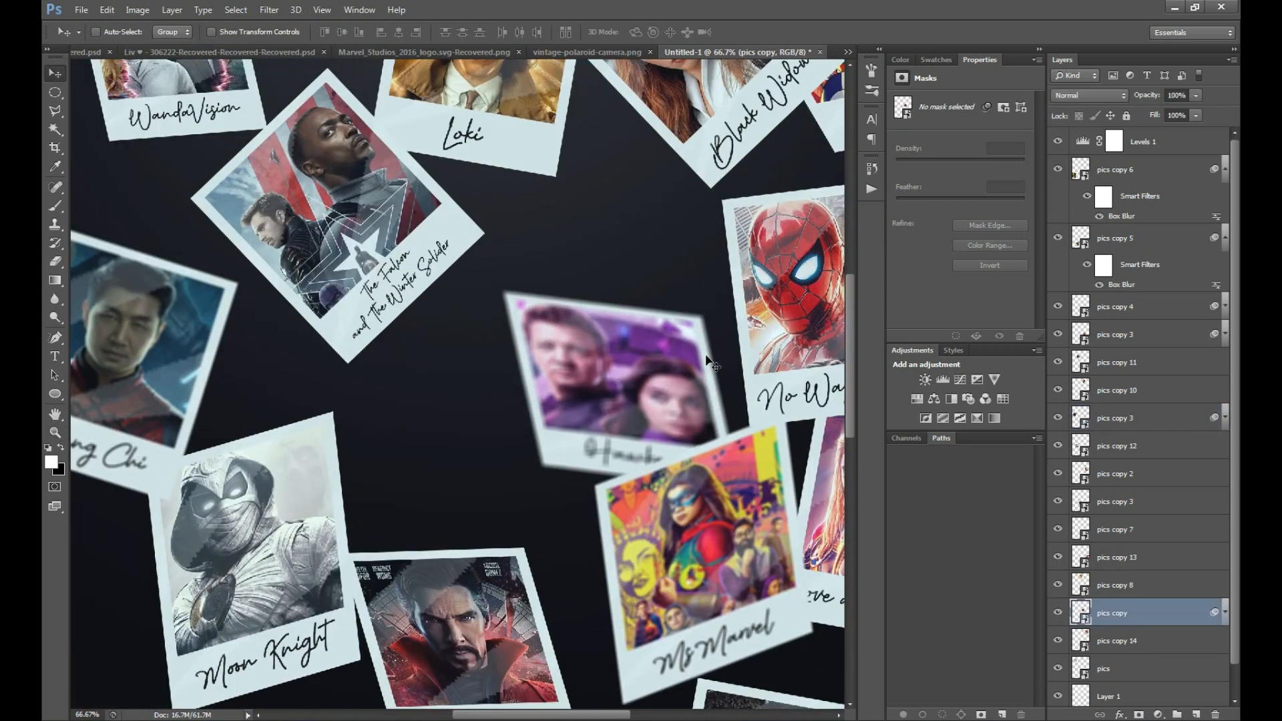
left_click(1225, 611)
double_click(1120, 659)
left_click(605, 126)
Step: Transform the WandaVision polaroid closer to The Falcon and the Winter Soldier, and copy Hawkeye's Box Blur onto it
left_click_drag(499, 154, 429, 404)
left_click(420, 345, "ctrl")
key("ctrl+t")
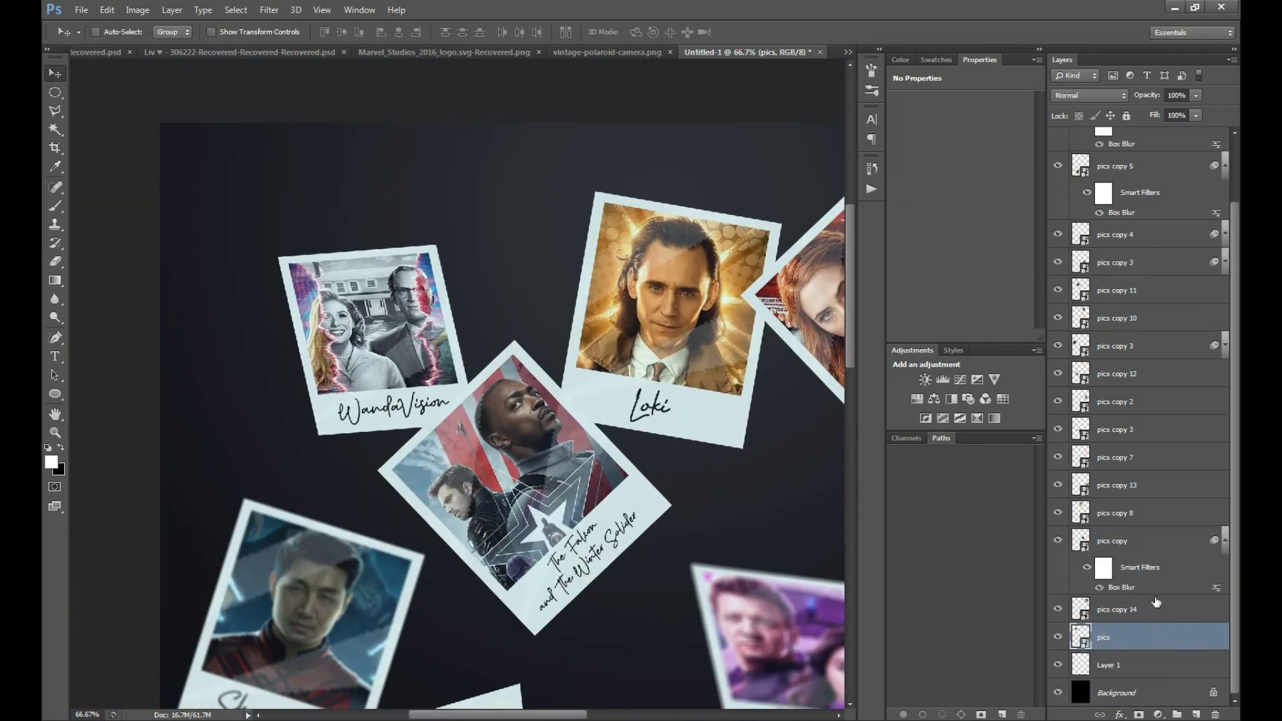
left_click_drag(1139, 567, 1142, 640)
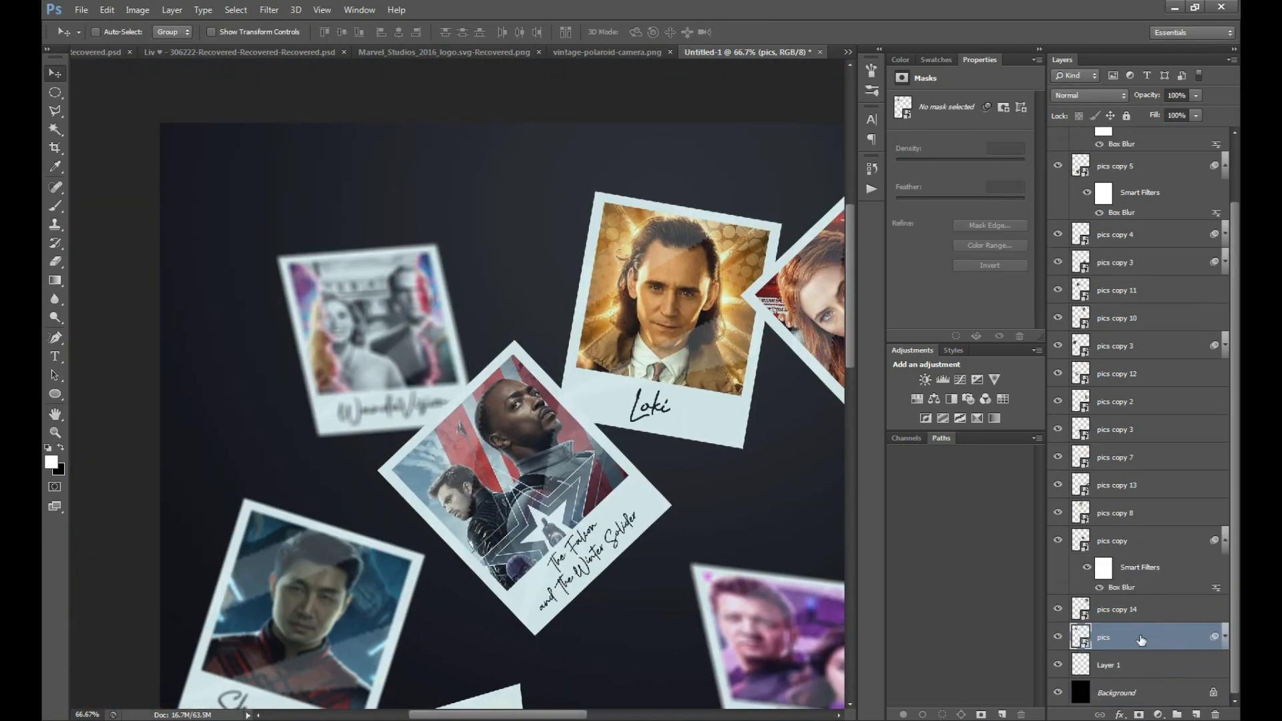
Step: Scale the What If...? polaroid to 87% and copy the Box Blur onto its layer
key("z")
left_click(654, 439, "alt")
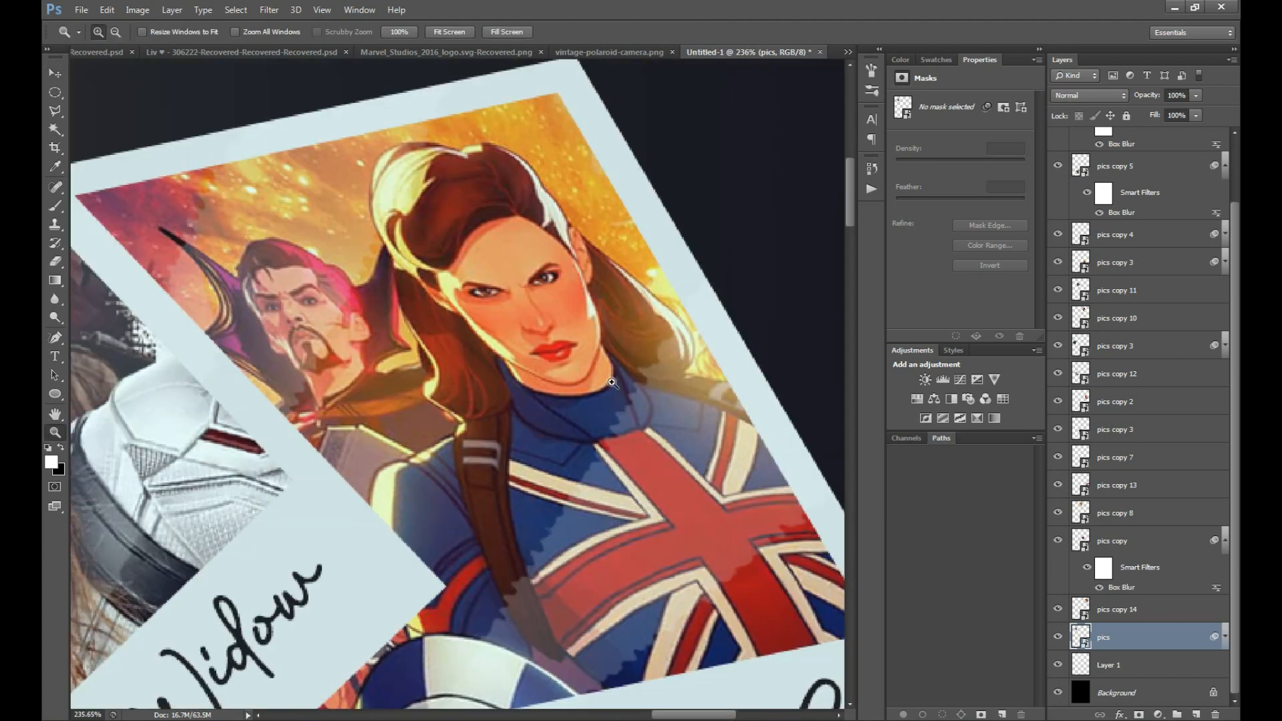
key("ctrl+t")
left_click(269, 33)
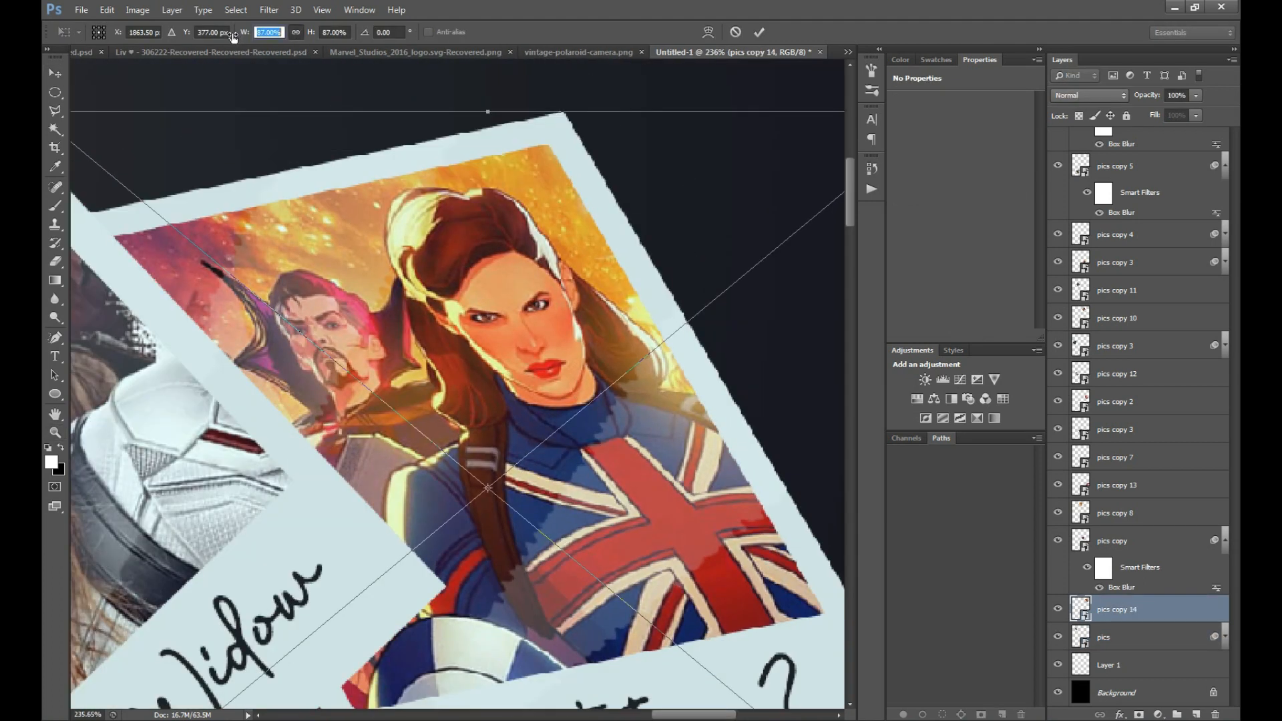
key("Return")
key("ctrl+0")
left_click(1127, 606)
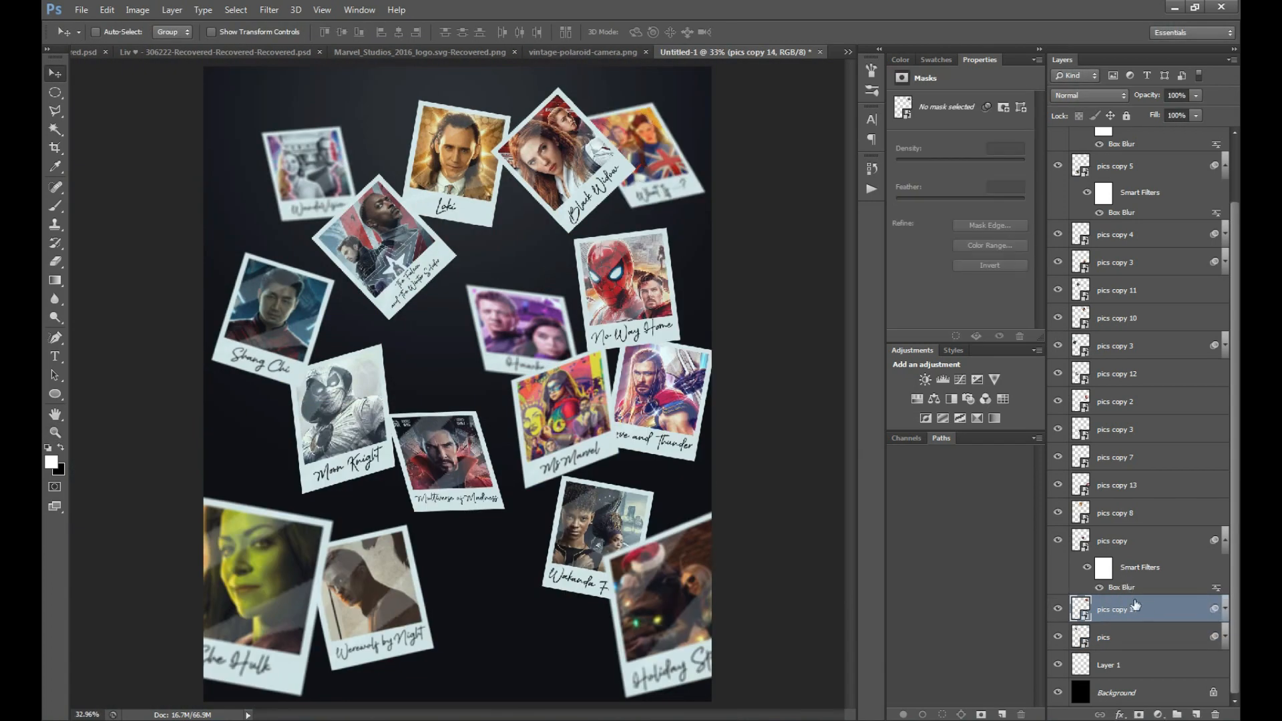
Step: Give the Hawkeye, WandaVision, What If...? and Werewolf by Night layers a gray color label
left_click(536, 476, "ctrl+alt")
left_click(517, 345, "ctrl")
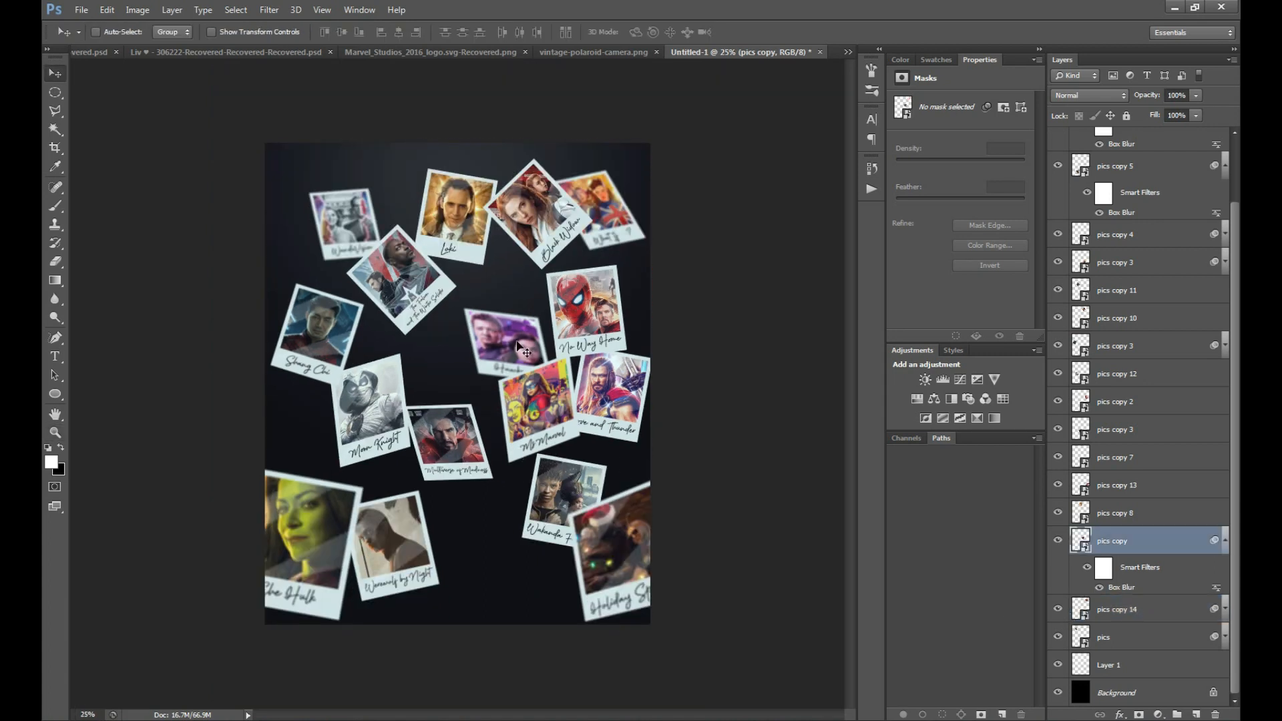
left_click(354, 223, "ctrl+shift")
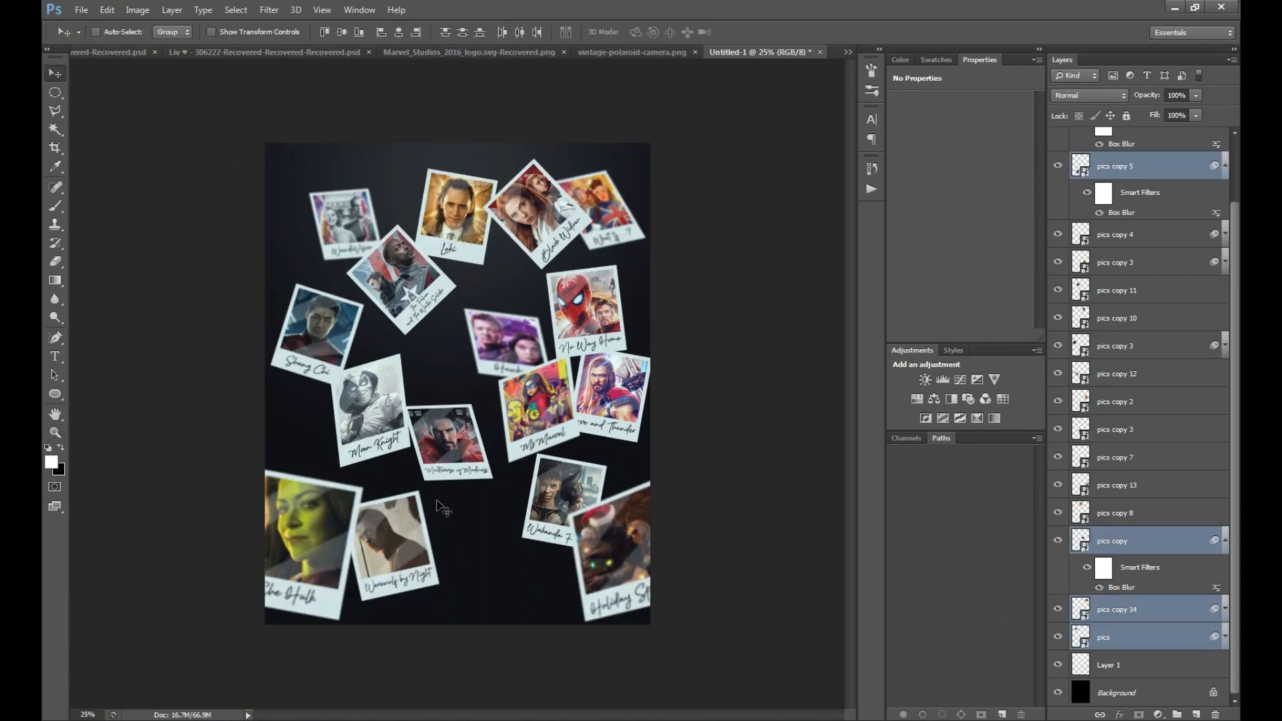
right_click(1155, 553)
left_click(1008, 658)
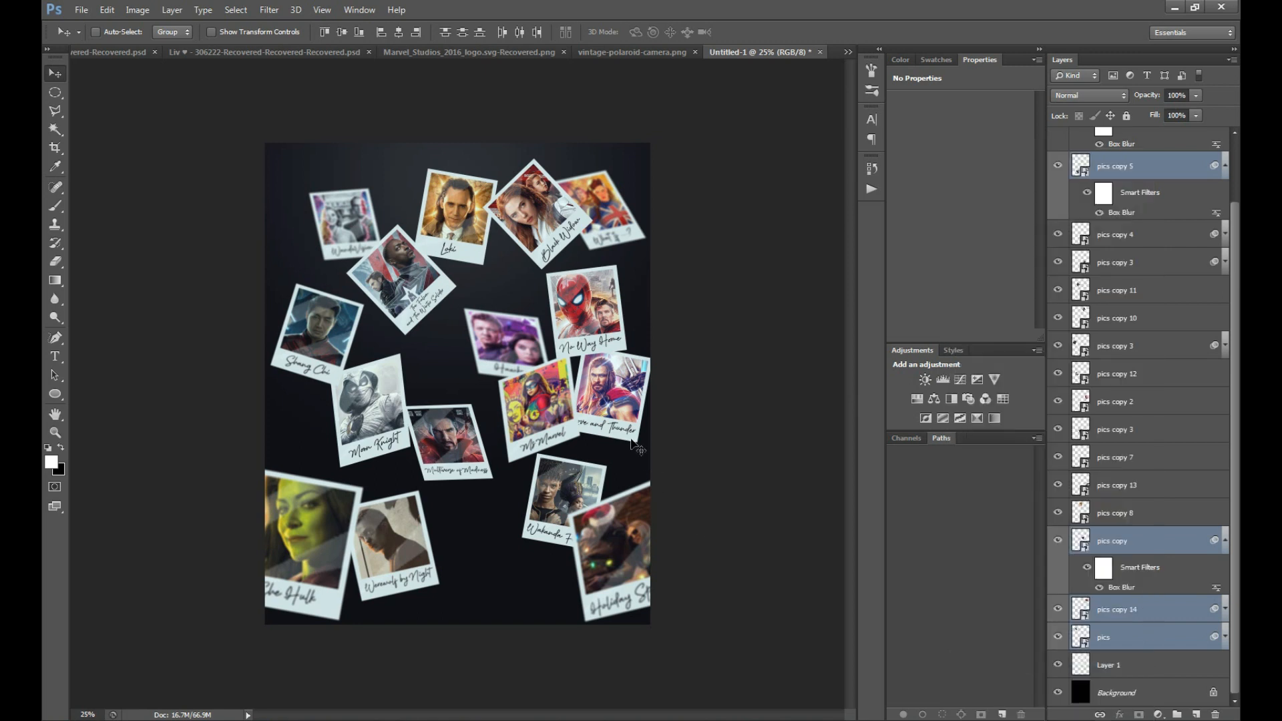
Step: Give the Holiday Special, She Hulk and Shang Chi layers an orange color label
left_click(606, 538, "ctrl")
left_click(315, 537, "ctrl+shift")
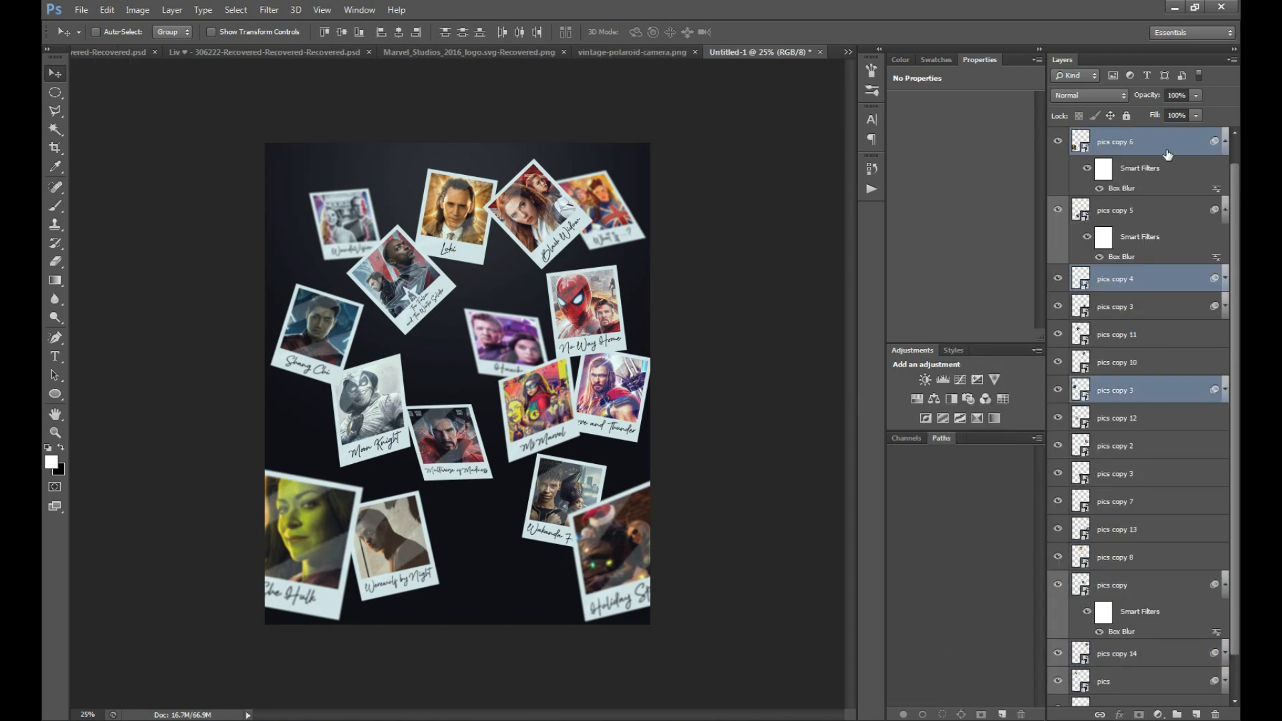
right_click(1167, 155)
left_click(1008, 584)
left_click(1178, 401)
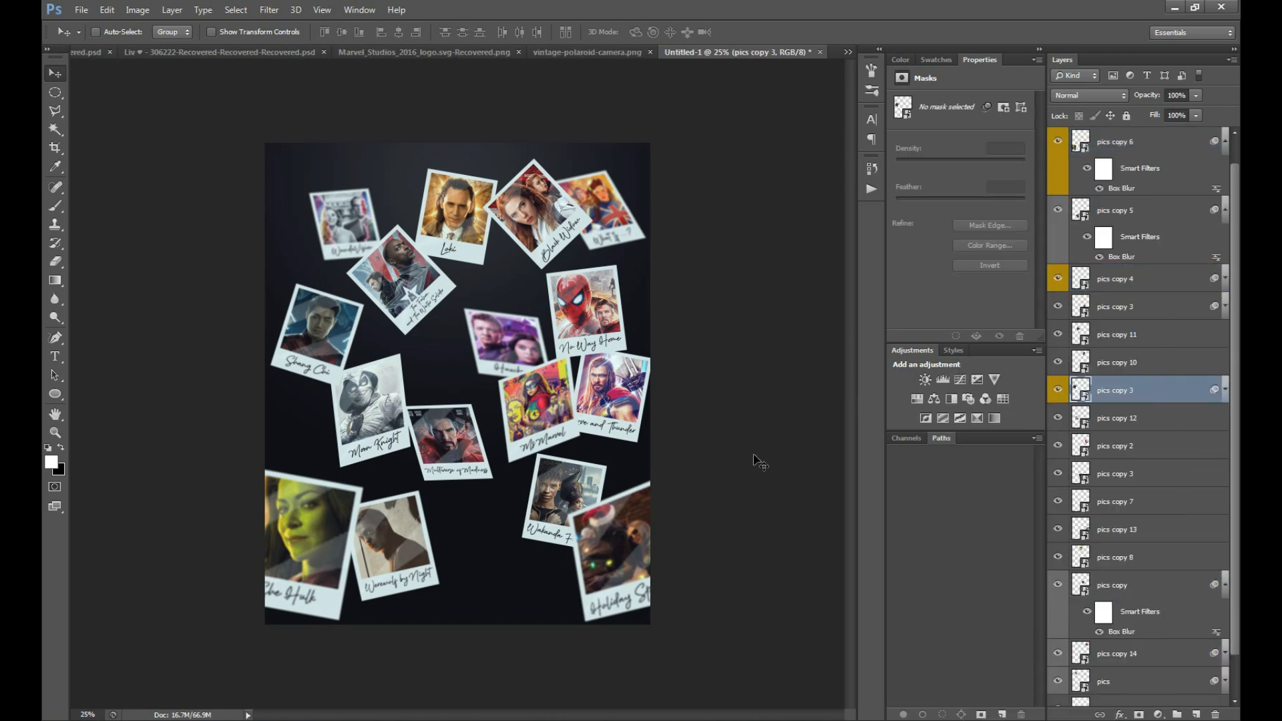
Step: Group the Hawkeye, What If...? and WandaVision layers
left_click(1155, 585)
scroll(1161, 609, "down", 2)
left_click(1149, 634, "shift")
key("ctrl+g")
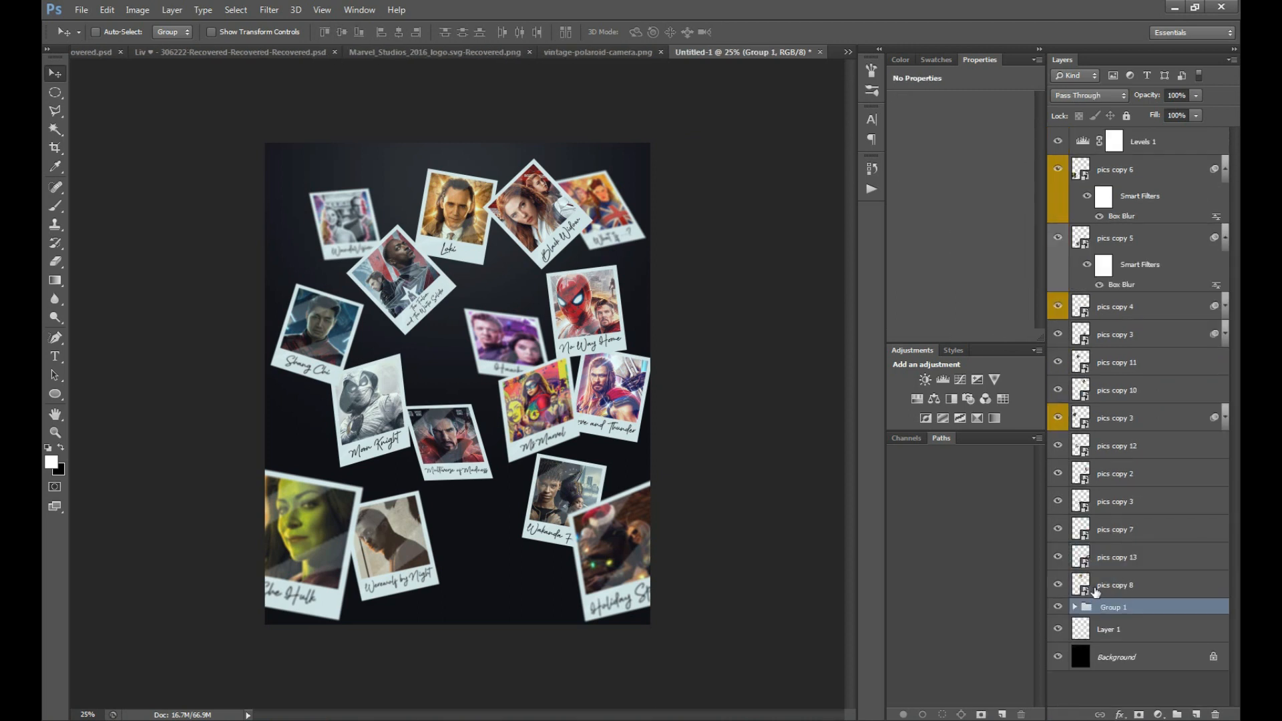
Step: Darken the group of background polaroids with a clipped Hue/Saturation adjustment at Lightness -28
left_click(917, 399)
left_click(934, 336)
left_click_drag(960, 215, 943, 214)
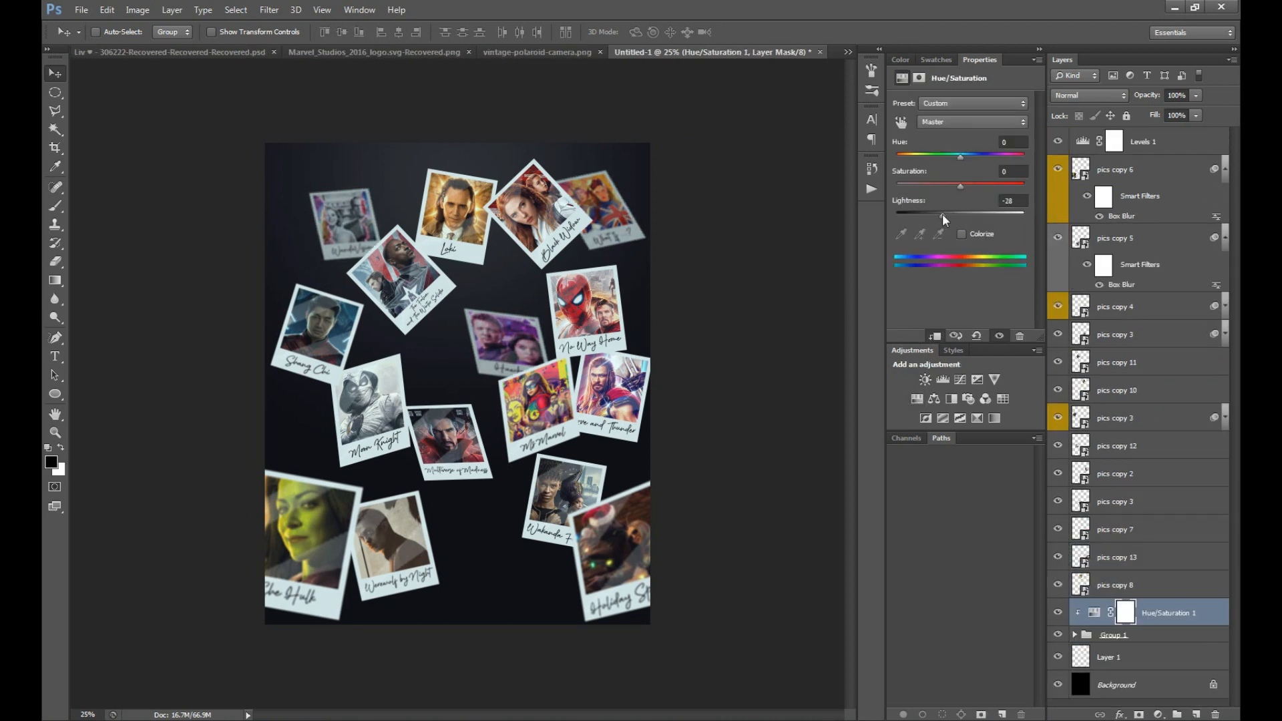
Step: Darken the Werewolf by Night, She Hulk and Holiday Special polaroids with clipped Hue/Saturation adjustments, using Lightness -20 on pics copy 4
left_click_drag(1132, 328, 1140, 156)
mouse_move(942, 214)
left_mouse_down()
mouse_move(922, 218)
mouse_move(948, 215)
mouse_move(948, 228)
left_mouse_up()
left_click(1100, 359)
left_click(917, 399)
left_click(934, 336)
Step: Darken the Shang Chi polaroid with a clipped Hue/Saturation adjustment at Lightness -12
left_click(1115, 501)
left_click(917, 398)
left_click(935, 335)
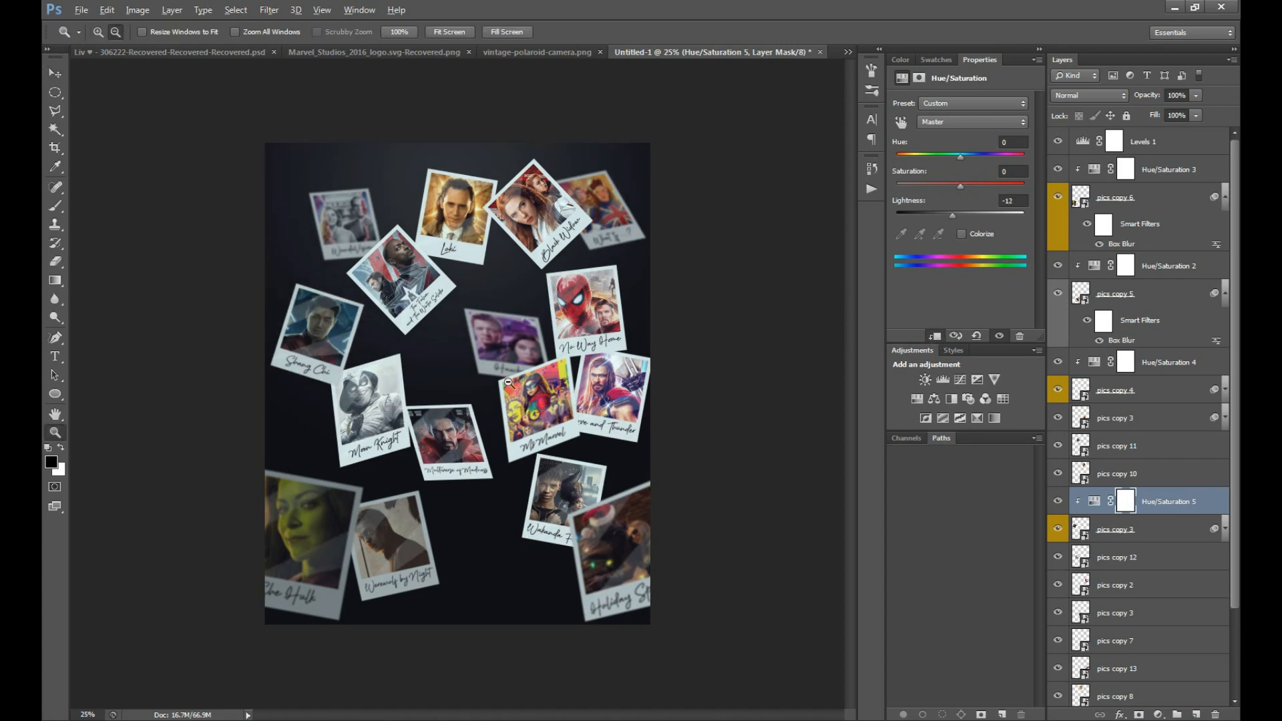
Step: Darken the Ms Marvel polaroid with a clipped Hue/Saturation adjustment at Lightness -20
left_click(508, 382)
key("v")
left_click(1115, 418)
left_click(917, 398)
left_click(934, 336)
left_click_drag(960, 215, 944, 217)
key("ctrl+minus")
key("ctrl+minus")
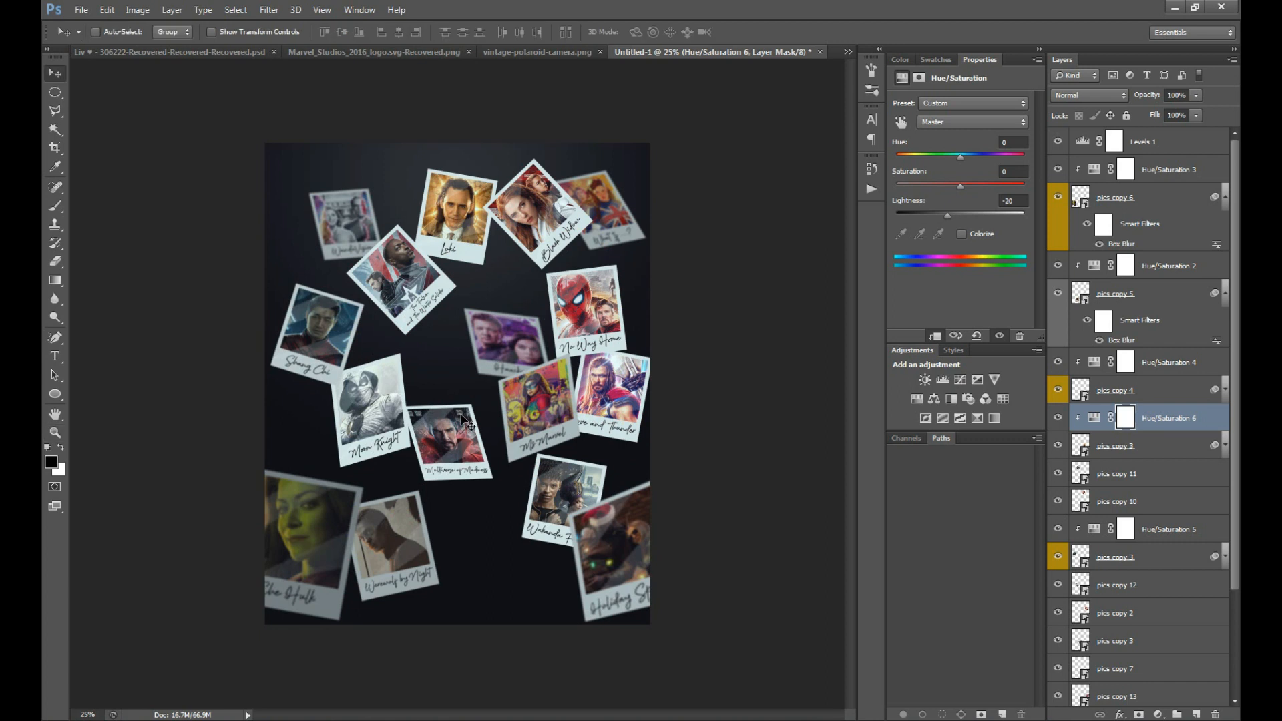
Step: Add a Color Lookup adjustment above Levels 1 and step through the 3DLUT files from 2Strip.look to pick a color grade
left_click(1175, 143)
left_click(1002, 398)
left_click(988, 104)
left_click(976, 158)
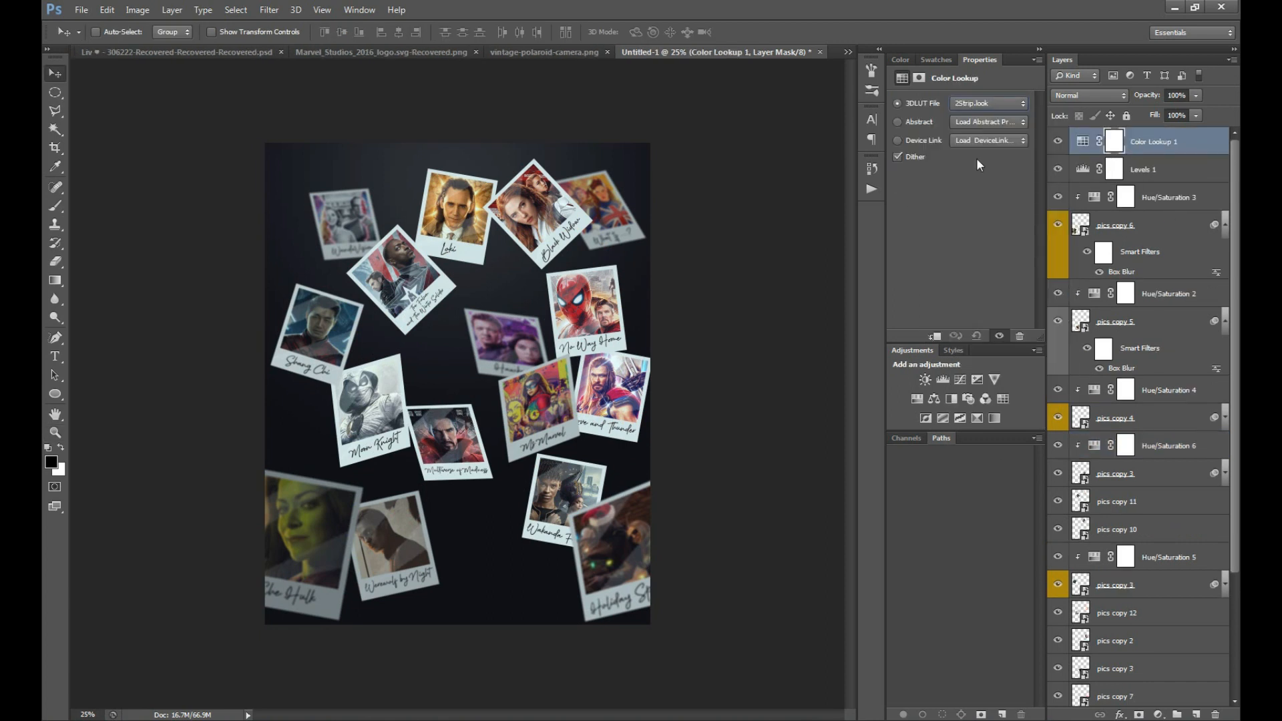
key("Down")
key("Down")
key("Down")
key("Down")
key("Up")
Step: Duplicate the Color Lookup adjustment and step its 3DLUT file past DropBlues.3DL to a warmer grade
key("ctrl+j")
key("Down")
key("Down")
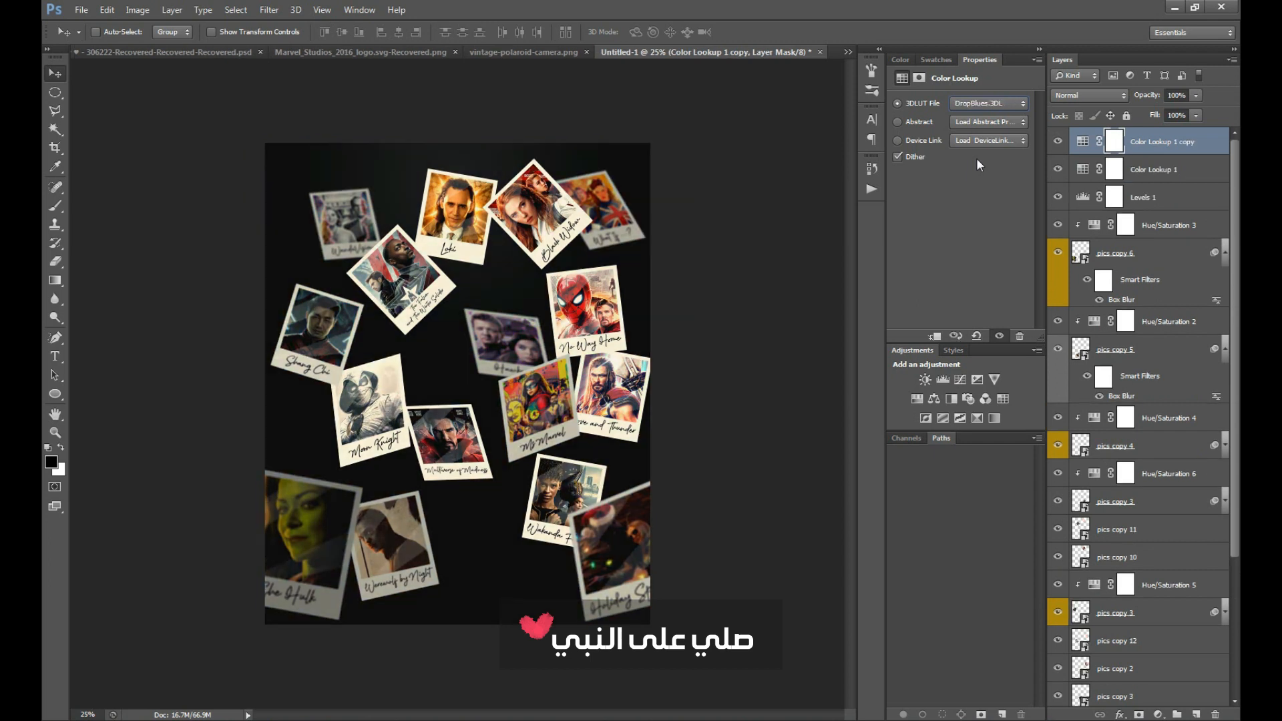
key("Down")
key("Down")
key("Down")
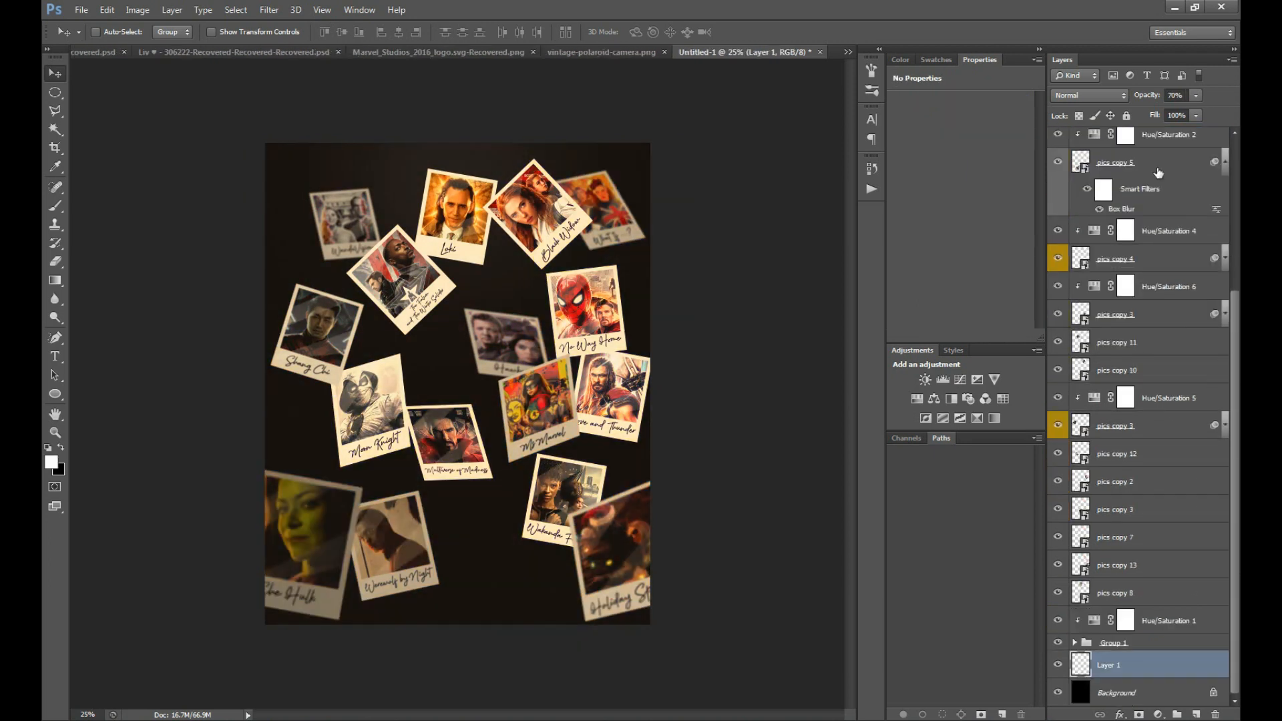
Step: Set Layer 1's opacity to 100% and duplicate it to strengthen the background light
key("0")
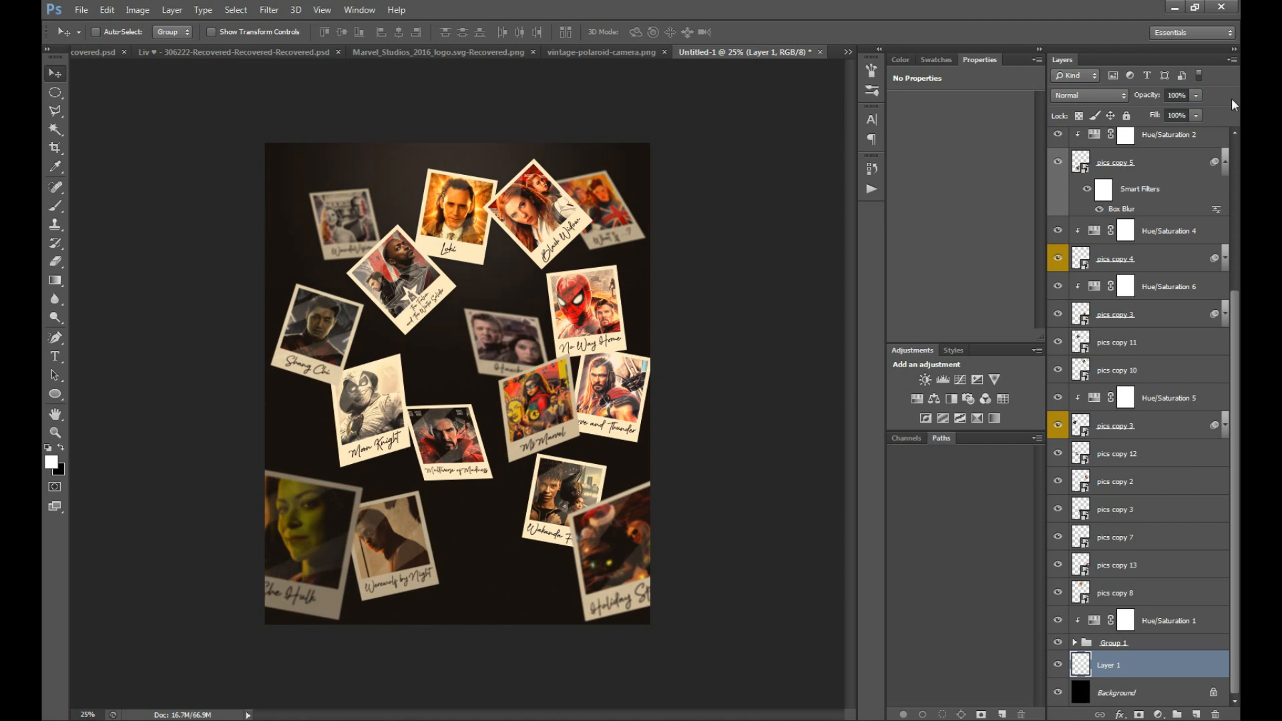
key("ctrl+j")
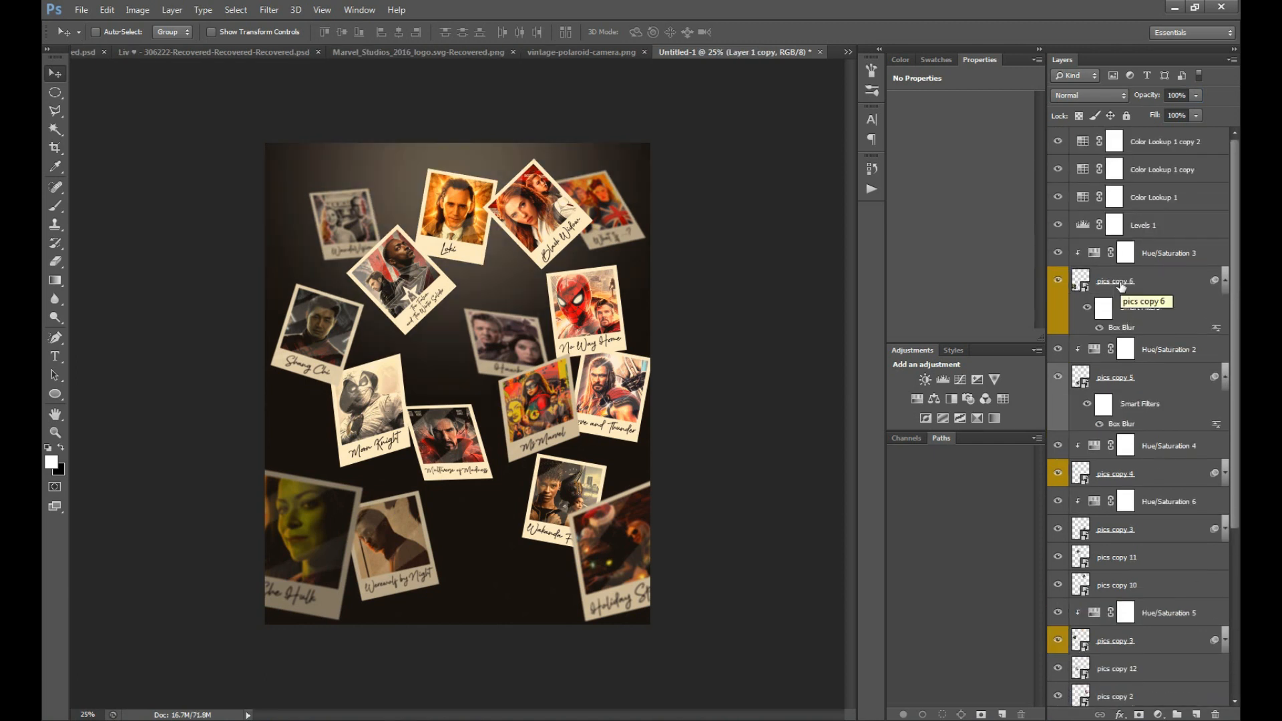
Step: Add an empty layer above pics copy 12 and set the foreground color to a bright blue
scroll(1121, 286, "down", 3)
left_click(1154, 537)
left_click(1195, 714)
left_click(52, 462)
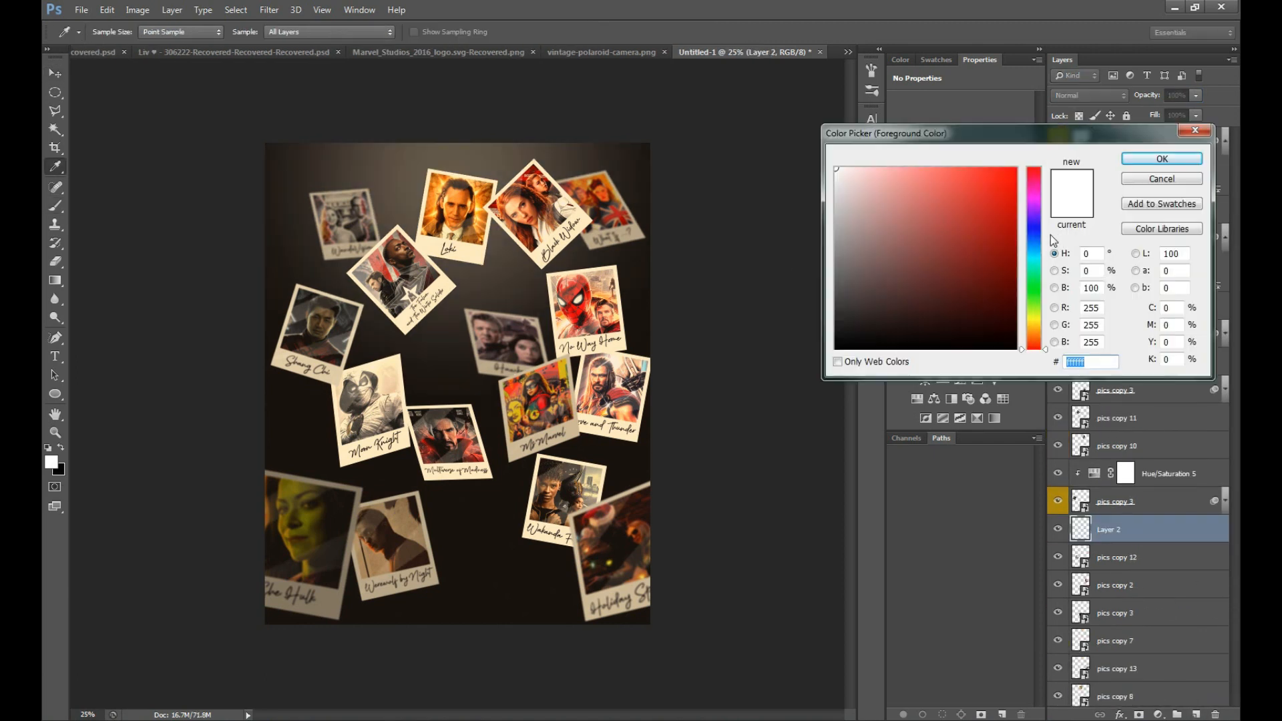
left_click(1038, 242)
left_click(947, 169)
left_click(967, 170)
left_click(1161, 159)
Step: Paint a large soft glow at 20% brush opacity along the canvas's right edge and shift its hue to orange
left_click(694, 327)
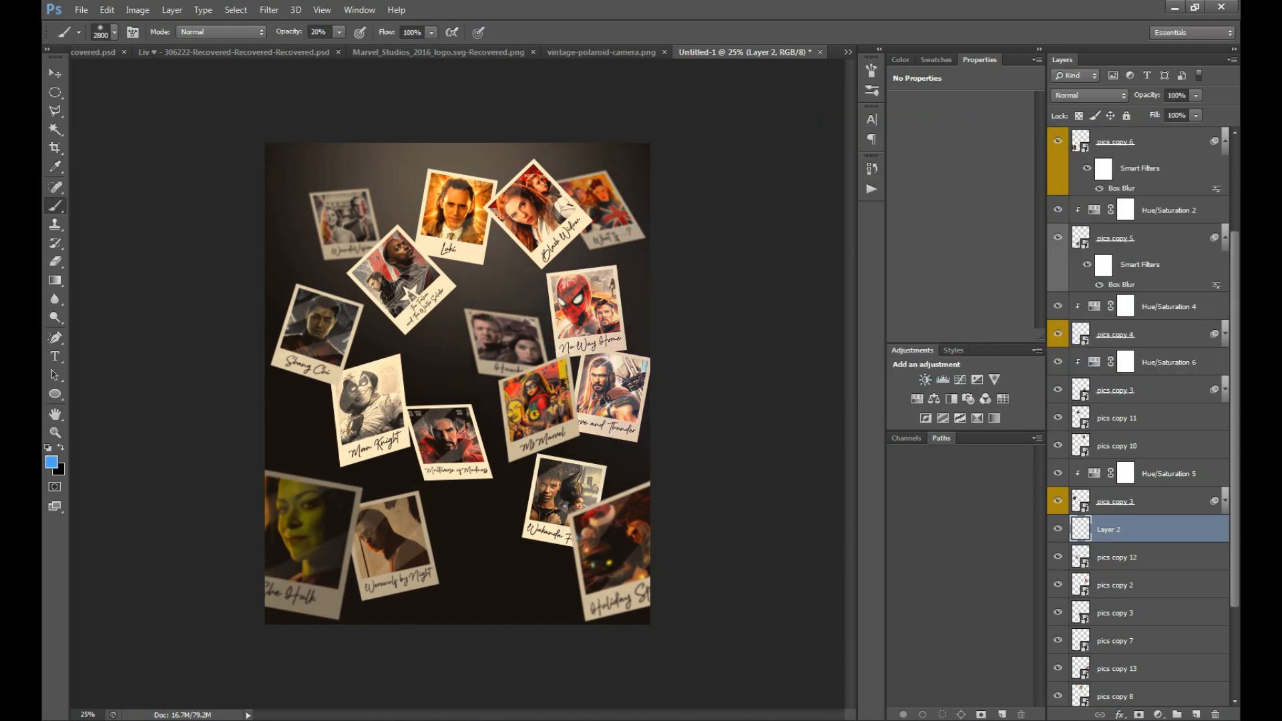
left_click(667, 364)
left_click(674, 400)
key("ctrl+u")
left_click_drag(493, 192, 592, 200)
key("Return")
Step: Try painting a soft blue glow along the canvas's left edge on the orange glow's layer
left_click(267, 334)
left_click(267, 394)
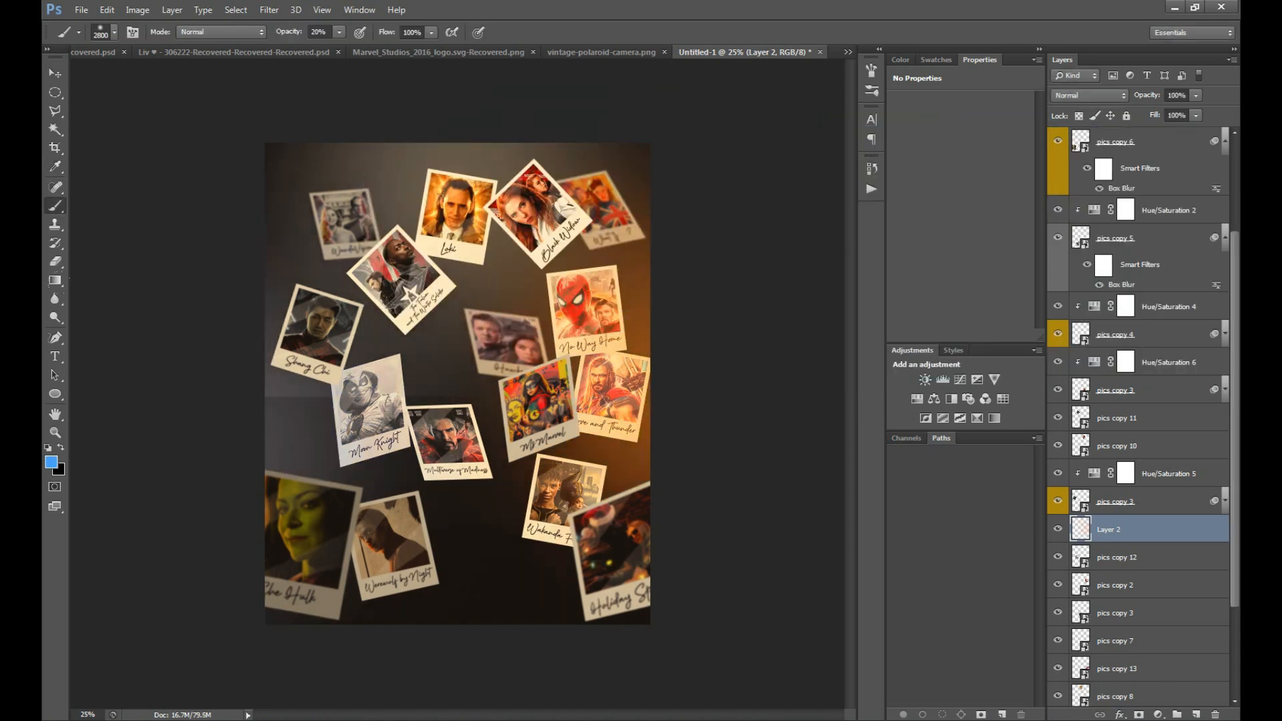
left_click(267, 427)
key("z")
left_click(492, 427)
left_click(492, 427)
key("ctrl+0")
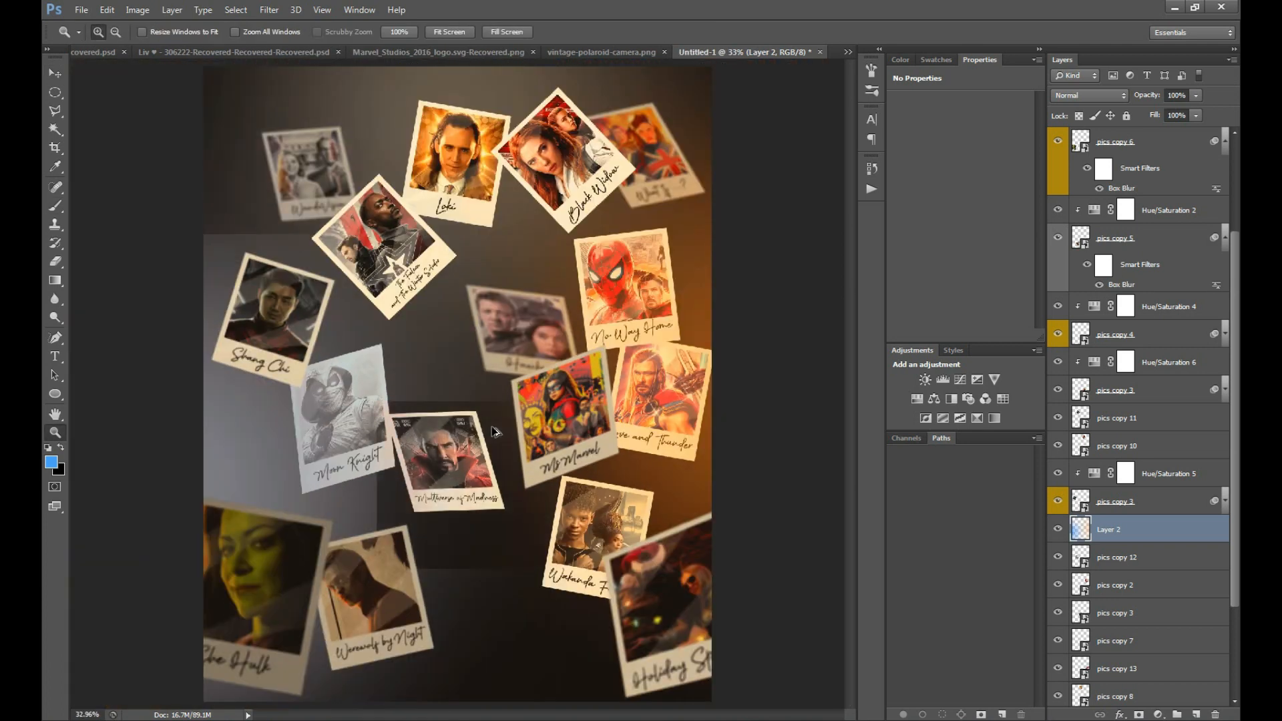
Step: Undo the blue brush strokes along the canvas's left edge
key("ctrl+alt+z")
key("ctrl+alt+z")
key("ctrl+alt+z")
Step: Add a new layer above Hue/Saturation 4 and paint a soft blue glow on it along the canvas's left edge
left_click(1143, 421)
left_click(1159, 306)
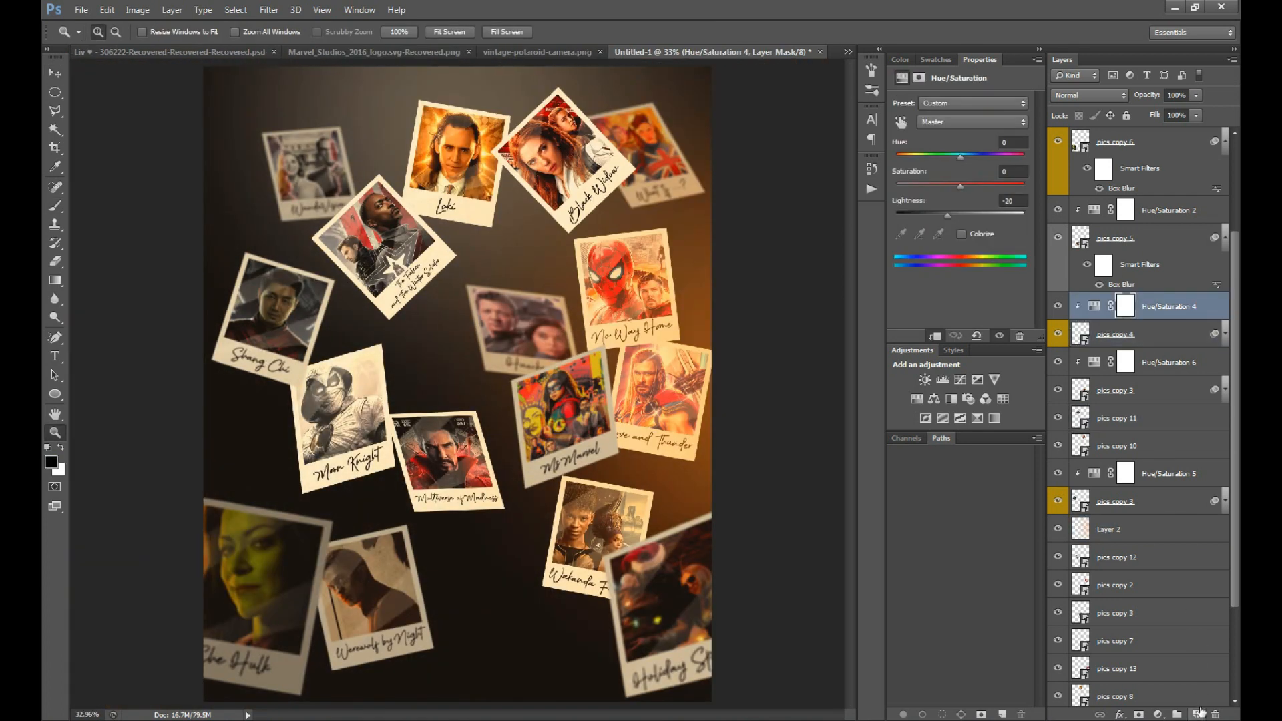
key("ctrl+shift+alt+n")
key("b")
left_click(214, 361)
Step: Raise the blue glow layer above Hue/Saturation 2, directly below pics copy 6, and check the collage
key("ctrl+bracketright")
key("ctrl+bracketright")
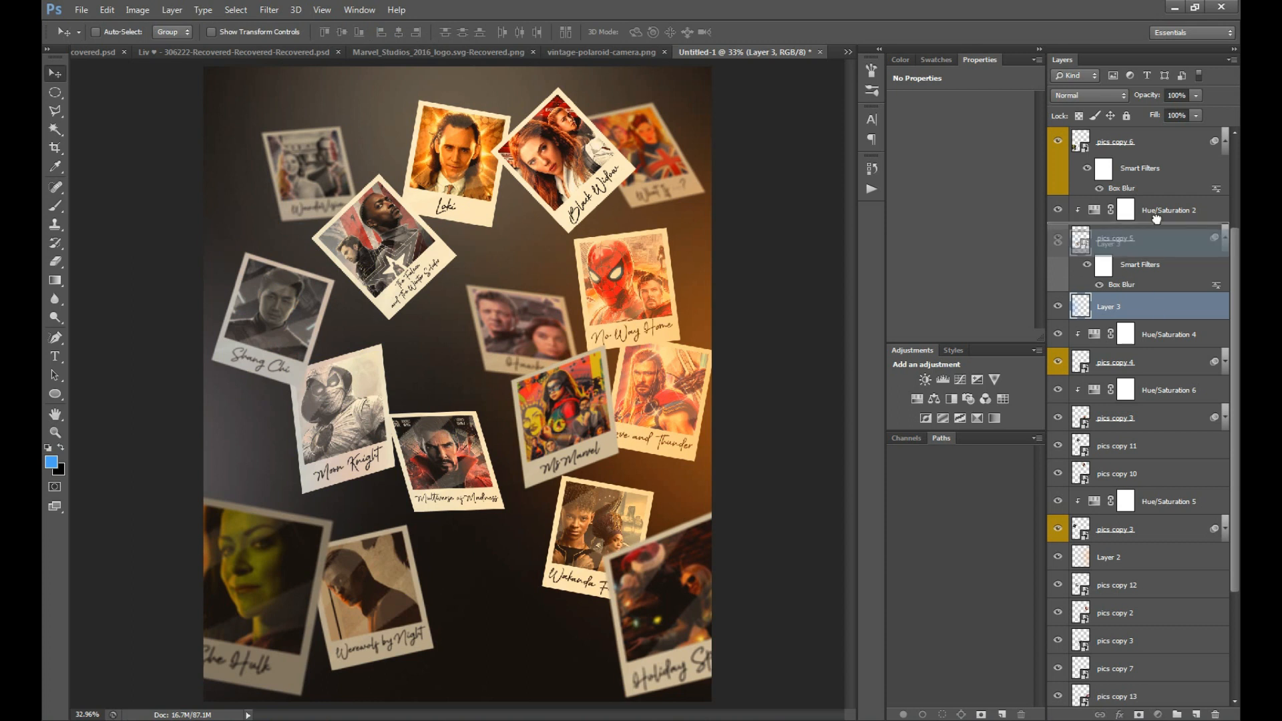
key("z")
left_click(367, 395, "alt")
left_click(459, 339)
left_click(517, 220)
key("v")
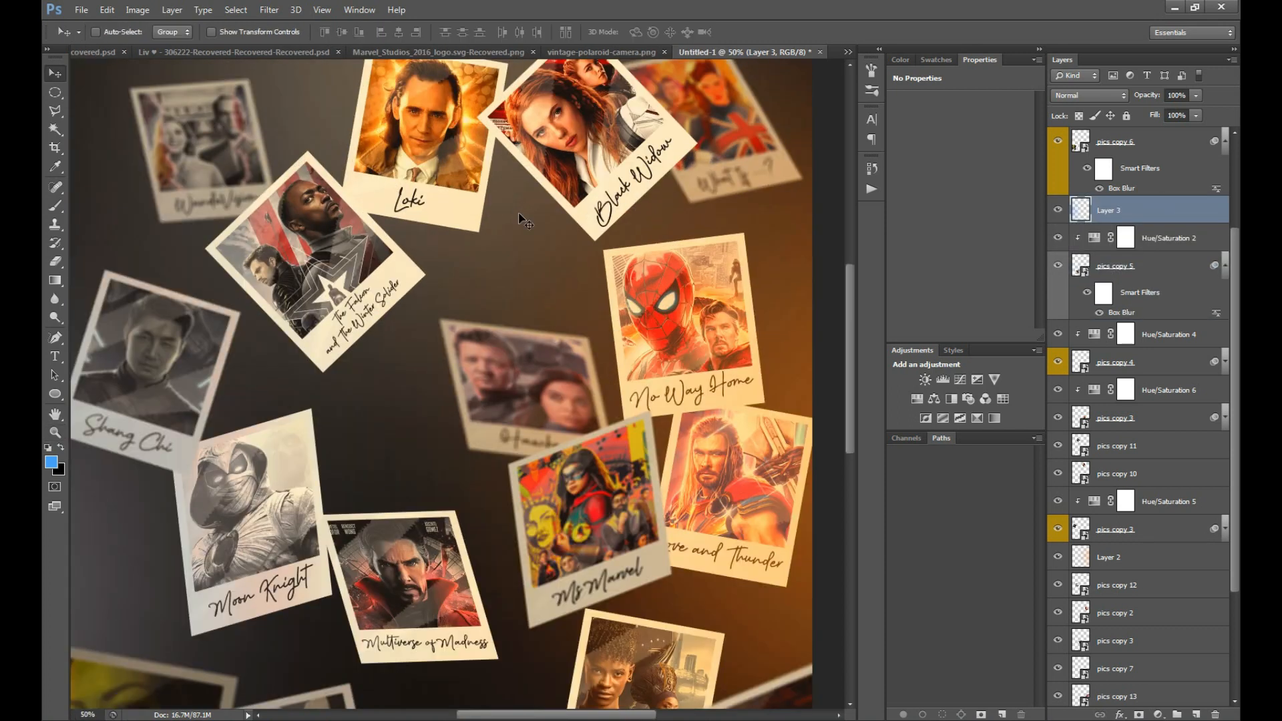
left_click(470, 262, "alt")
left_click(470, 262, "alt")
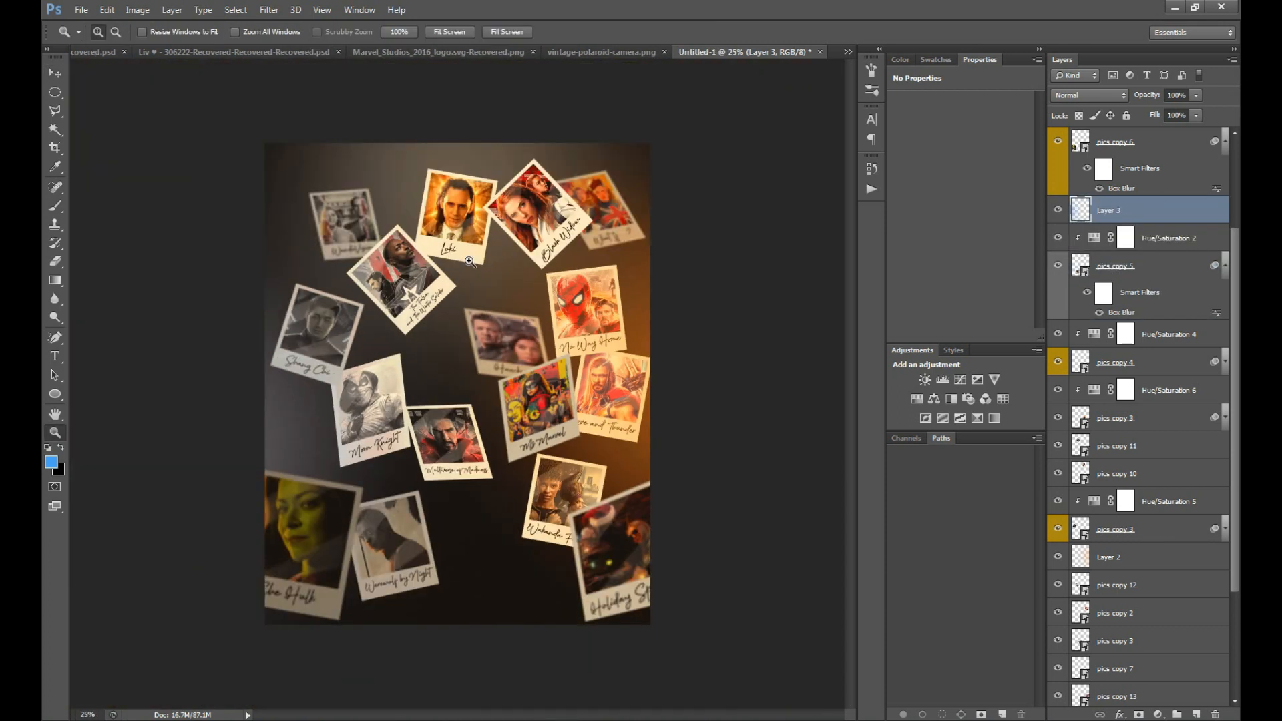
Step: Toggle the visibility of the three Color Lookup adjustments to compare their effect on the collage
scroll(1134, 200, "up", 3)
left_click(1057, 141)
left_click(1058, 169)
left_click(1057, 169)
left_click(1057, 197)
left_click(1058, 197)
left_click_drag(1138, 169, 1153, 134)
key("ctrl+z")
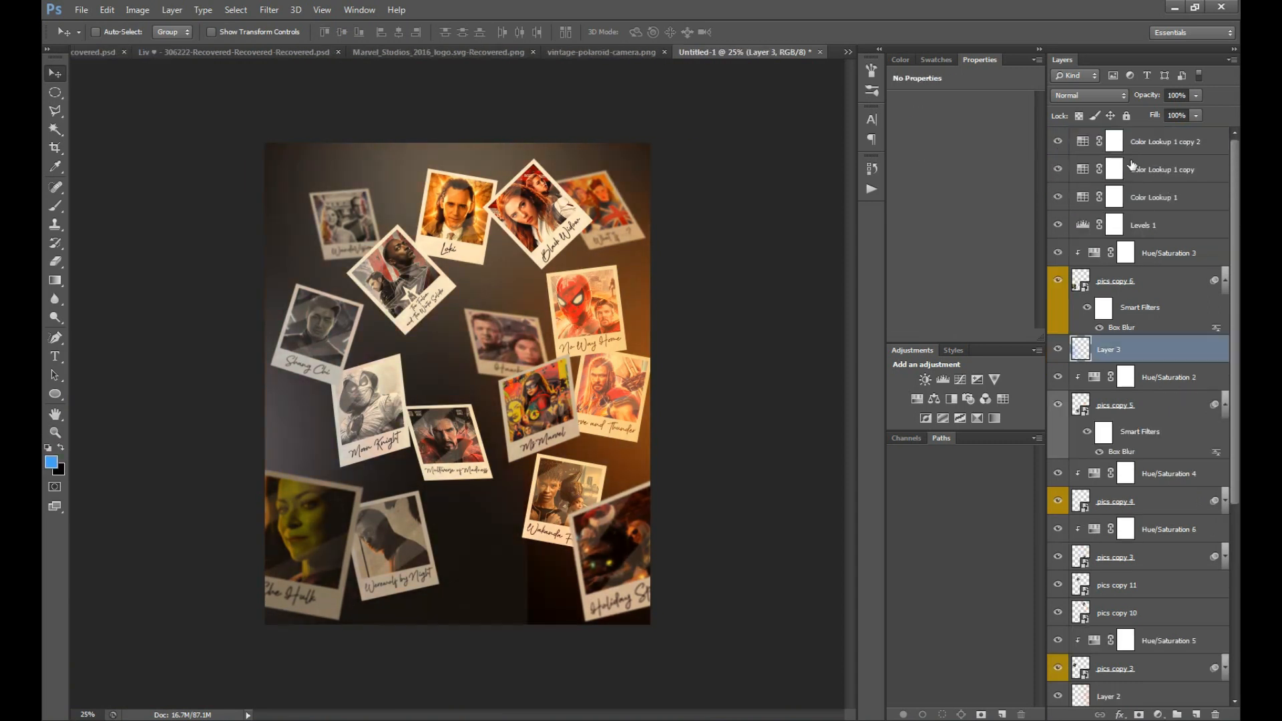
Step: Add a new Color Lookup adjustment on top of the layer stack and set its 3DLUT file to FoggyNight.3DL
left_click(1002, 399)
left_click(988, 103)
left_click(983, 164)
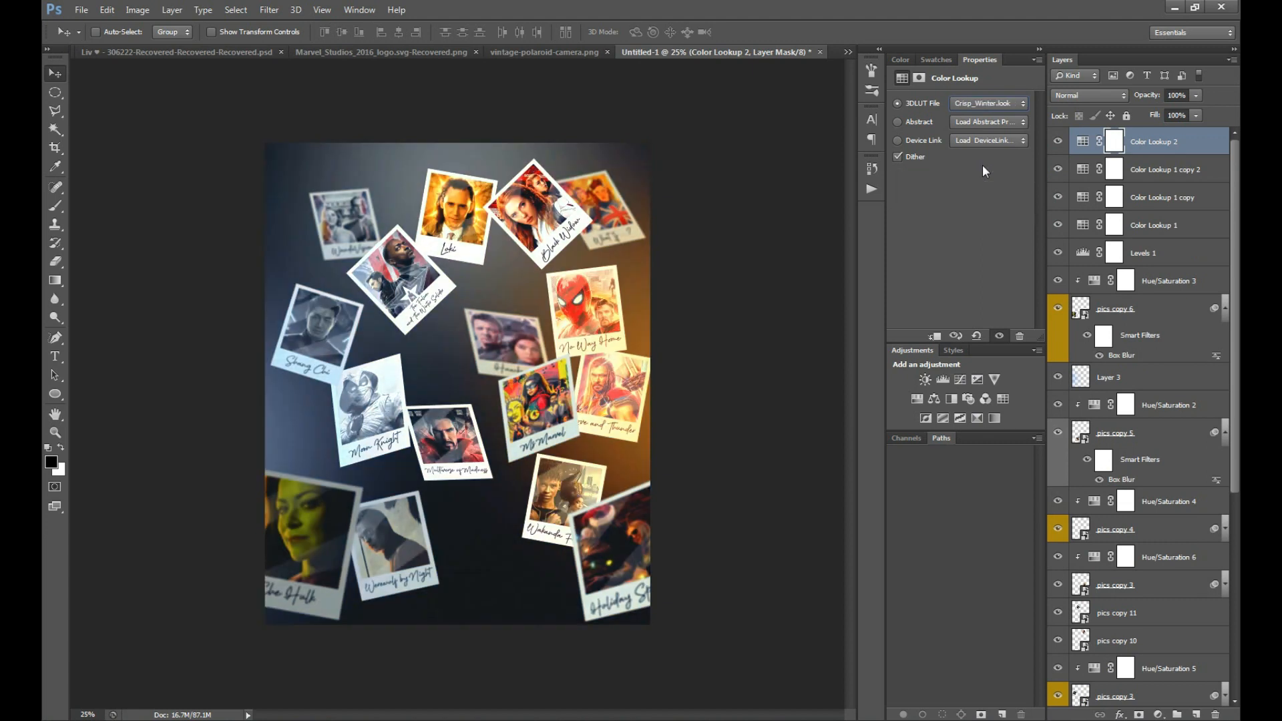
key("Down")
key("Down")
key("Down")
key("Down")
key("Down")
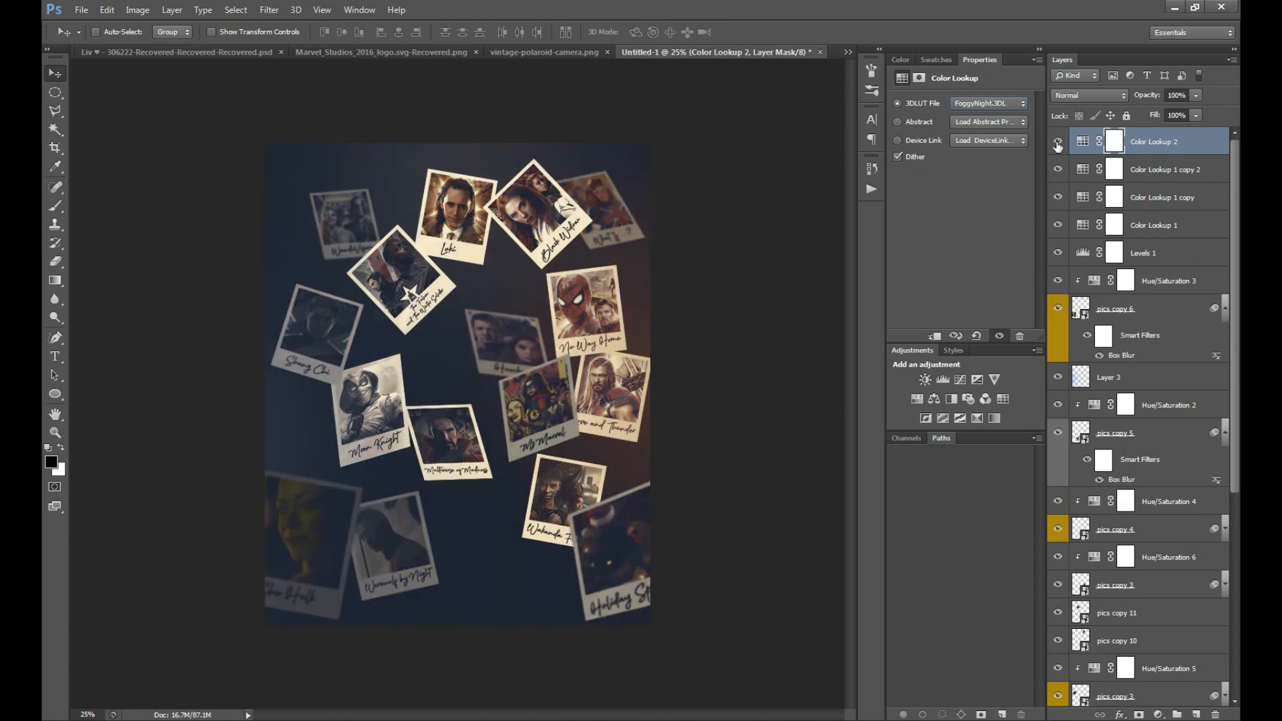
Step: Place Color Lookup 2 between Levels 1 and Hue/Saturation 3, unclipped, and lower its opacity
key("ctrl+bracketleft")
key("ctrl+bracketleft")
key("ctrl+bracketleft")
key("ctrl+bracketleft")
key("ctrl+bracketleft")
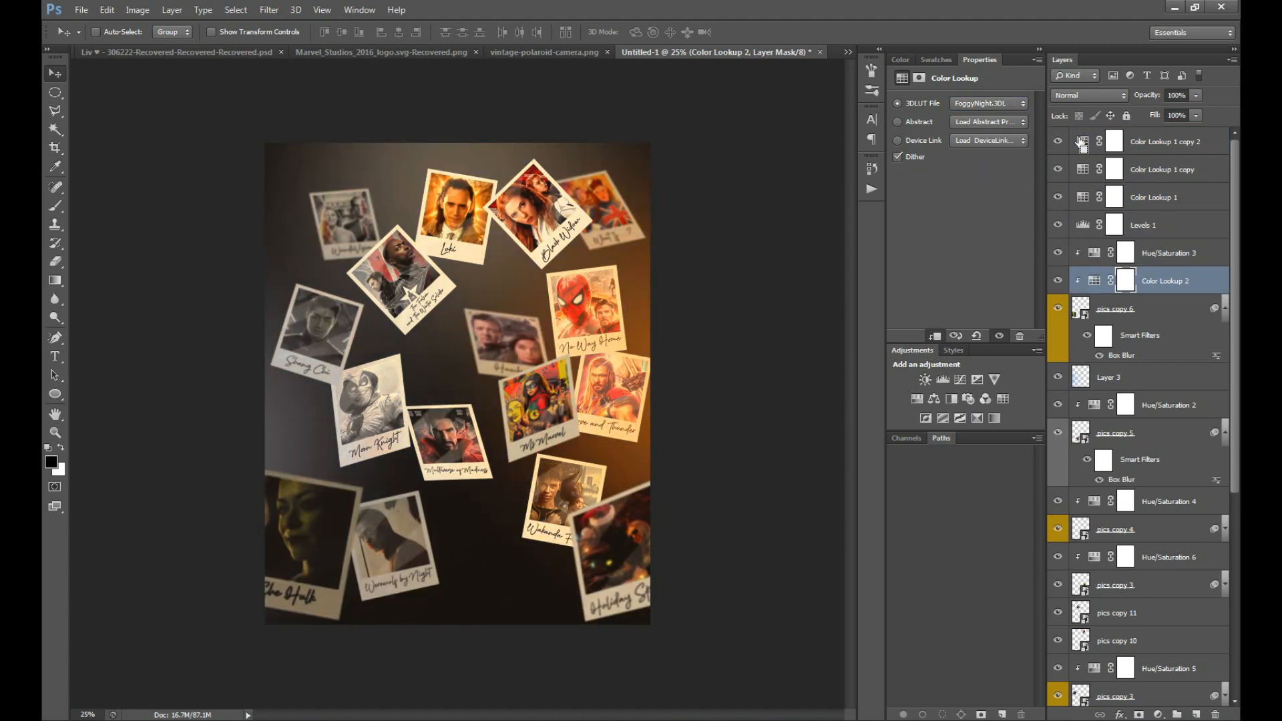
key("ctrl+bracketright")
left_click_drag(1148, 100, 1107, 100)
scroll(1137, 558, "down", 3)
Step: Shift the hue of Layer 3, the blue glow along the left edge, to -180
left_click(1153, 312)
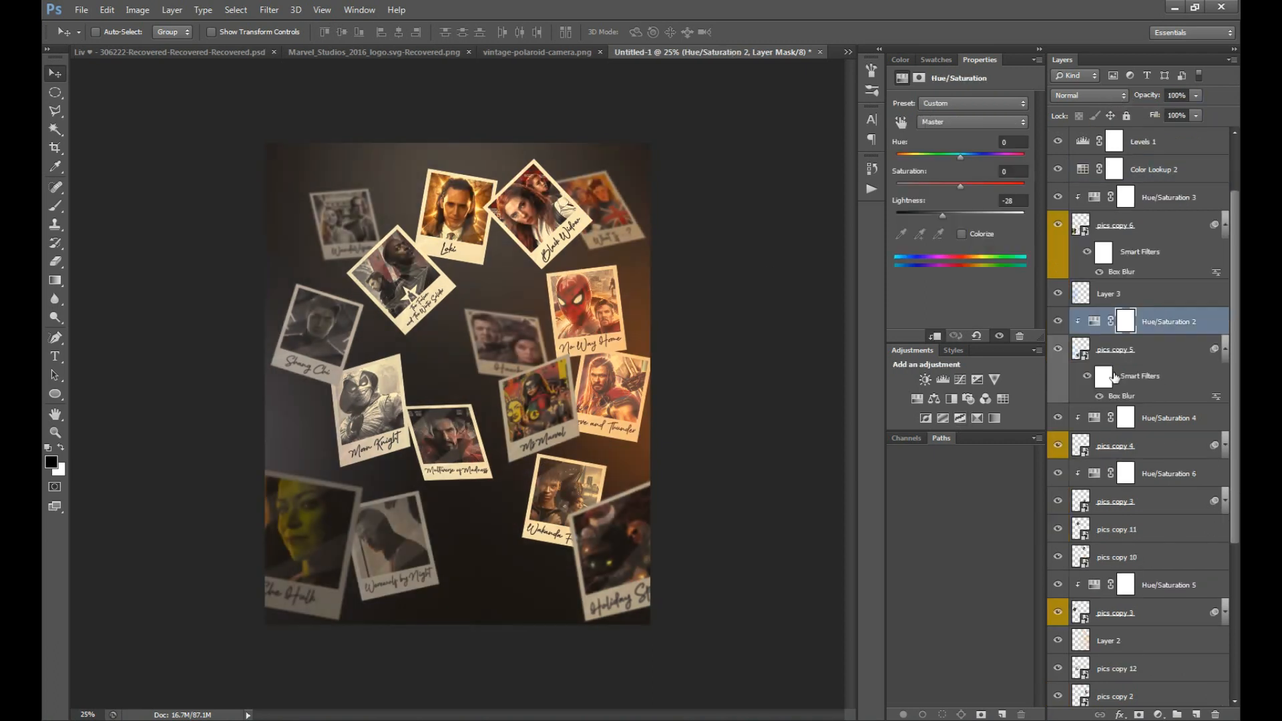
left_click(1153, 294)
key("ctrl+u")
left_click_drag(493, 191, 447, 196)
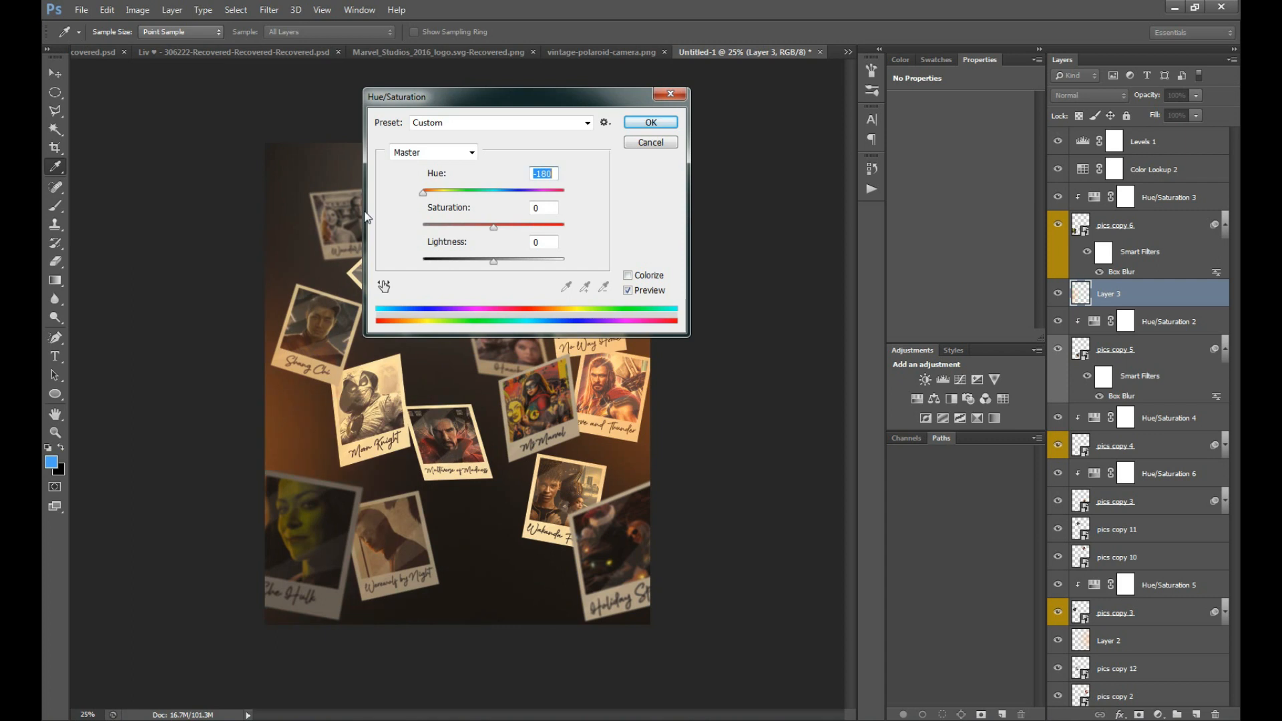
key("Return")
Step: Add a new layer clipped to the Loki polaroid, pics copy 8, and shade it softly with a black brush
key("z")
left_click(464, 245)
left_click(464, 244)
left_click_drag(464, 244, 463, 421)
left_click(463, 421, "alt")
key("v")
left_click(456, 160, "ctrl")
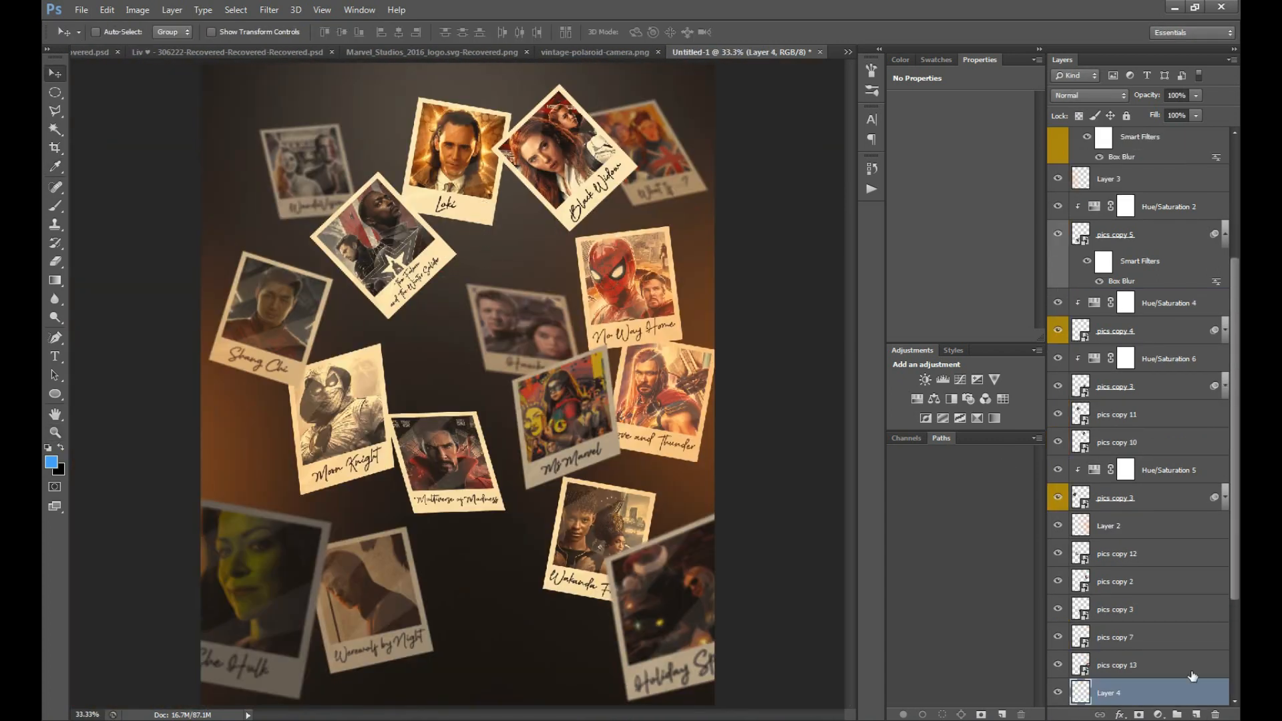
scroll(1192, 676, "down", 1)
key("ctrl+alt+g")
key("b")
key("x")
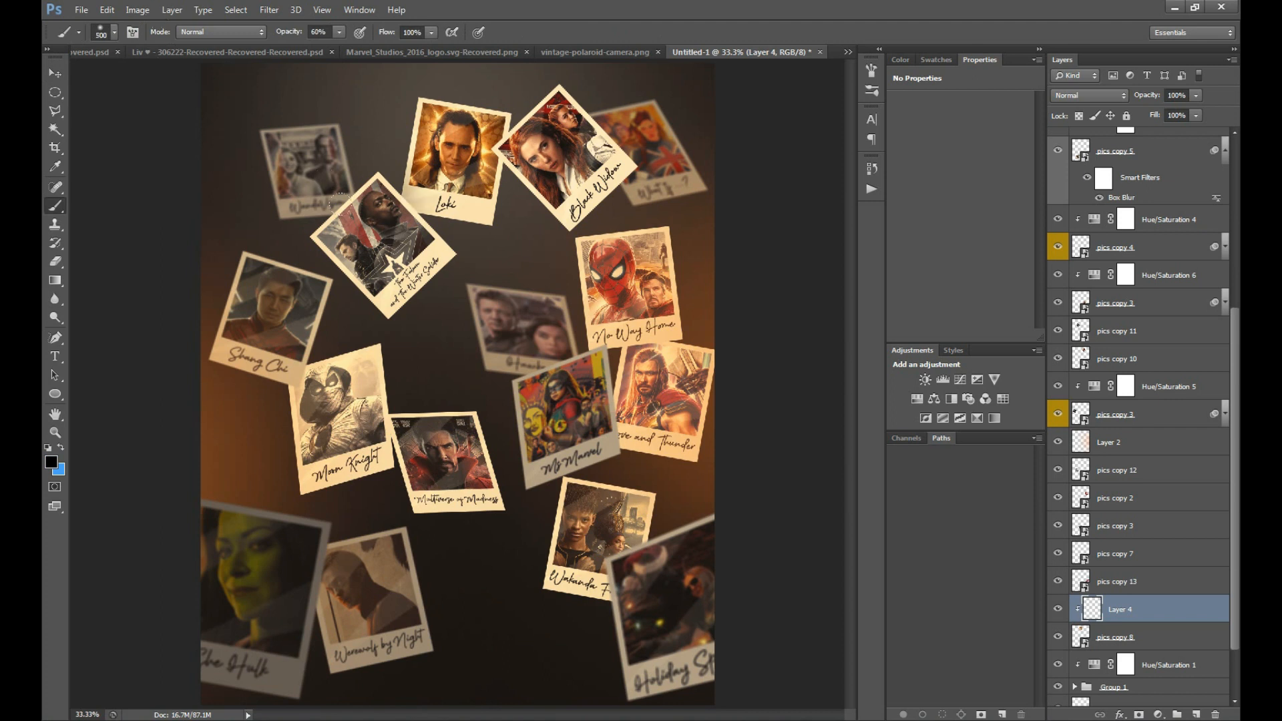
Step: Add another new layer clipped to Group 1 and shade its polaroids softly with a black brush
key("v")
left_click(1156, 686)
scroll(1157, 649, "down", 1)
key("ctrl+shift+alt+n")
key("ctrl+alt+g")
key("b")
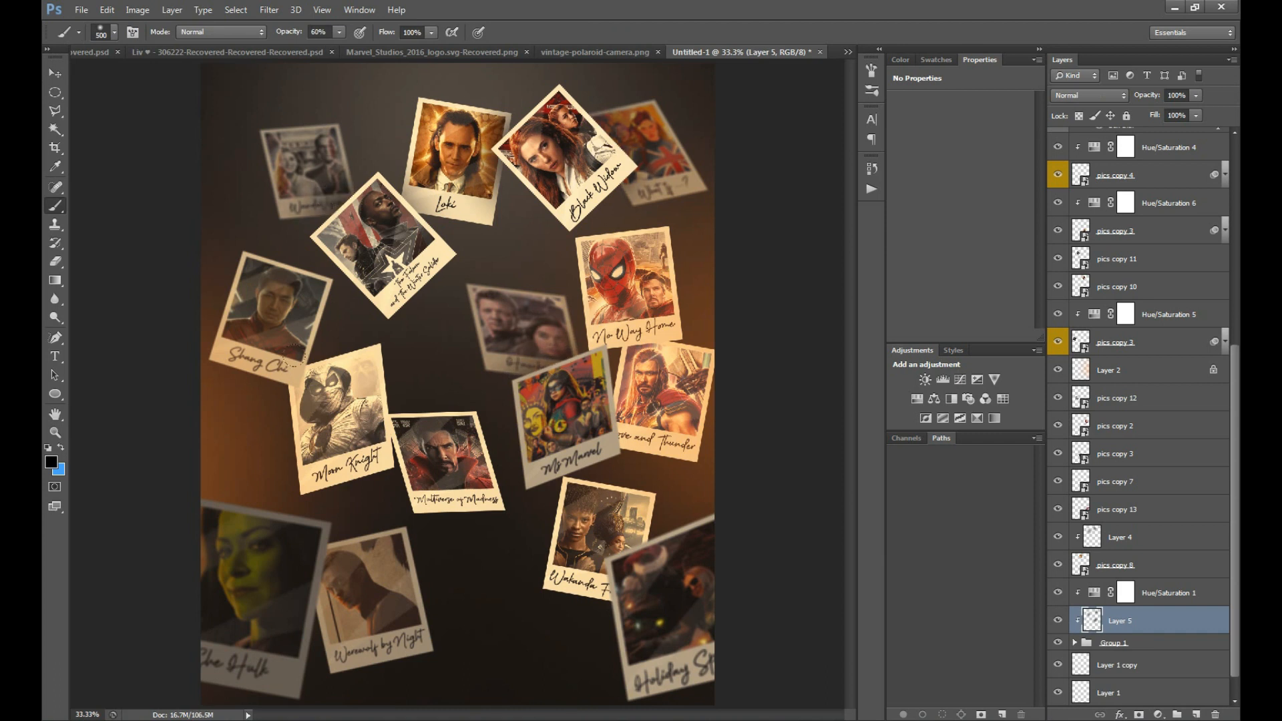
key("v")
Step: Mask the Shang Chi polaroid's shape out of Layer 3 so the orange glow does not cover it
left_click(736, 511, "ctrl")
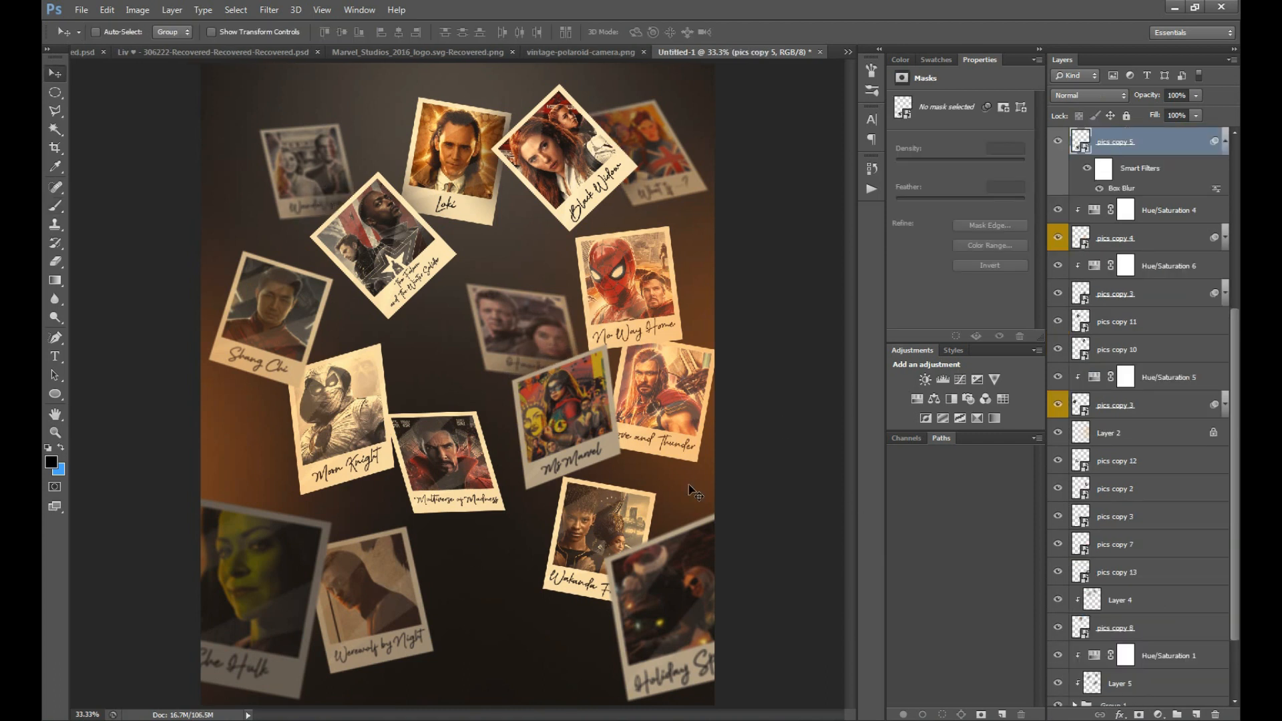
left_click(294, 306, "ctrl")
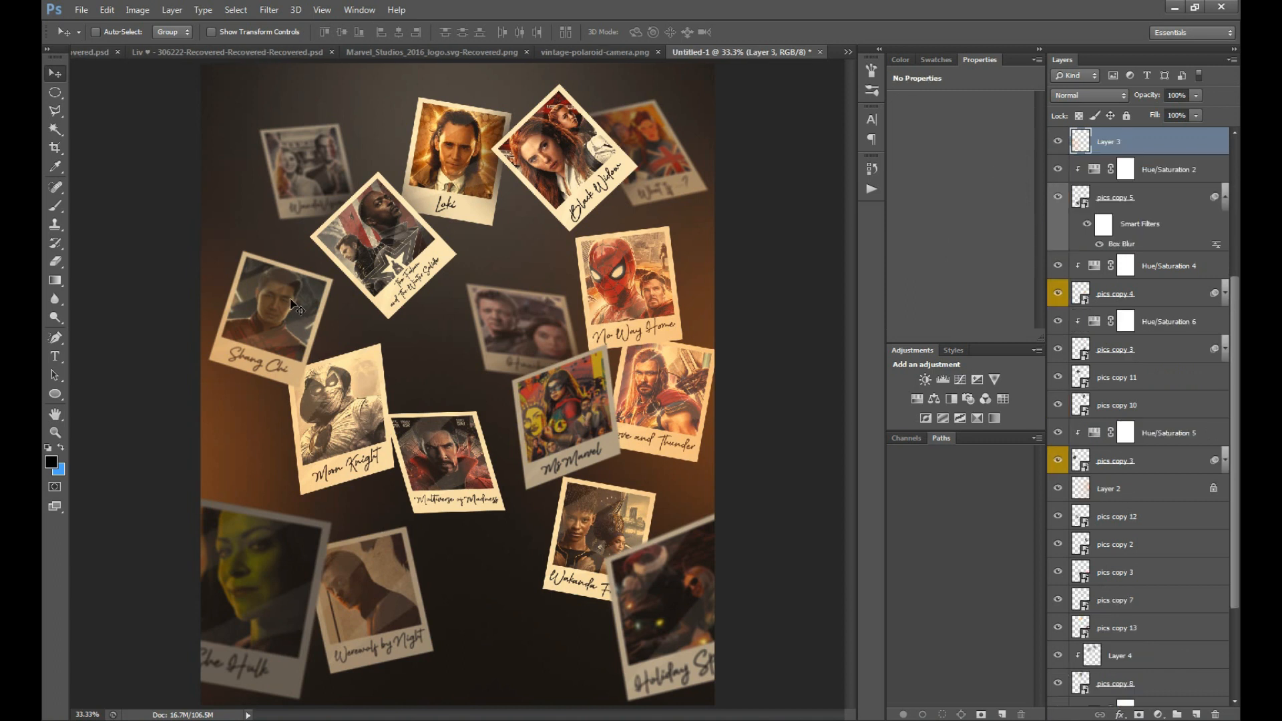
left_click(293, 314, "ctrl")
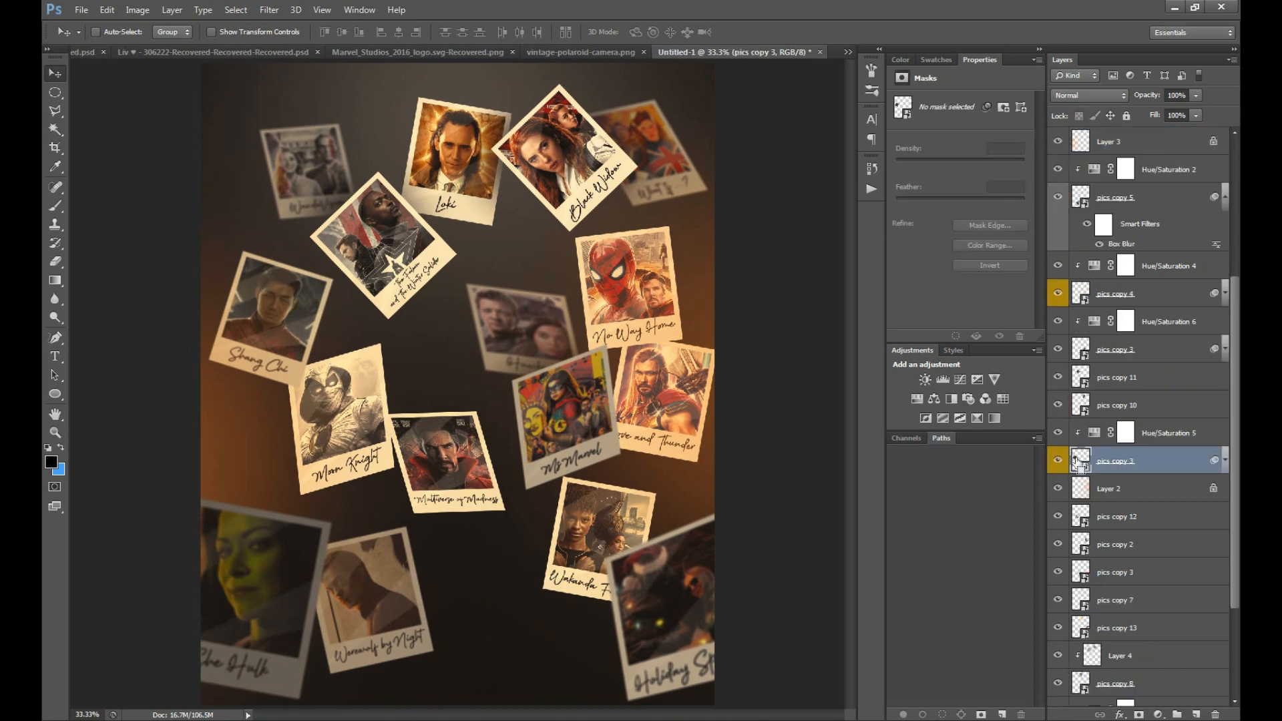
left_click(1079, 462, "ctrl")
scroll(1140, 278, "up", 3)
left_click(1140, 279)
left_click(1138, 713, "alt")
key("z")
left_click_drag(223, 294, 350, 458)
key("ctrl+0")
left_click(518, 458, "alt")
left_click(518, 458, "alt")
key("v")
Step: Save the collage document under the file name phaseee
key("ctrl+s")
type("phaseee")
key("Return")
key("z")
left_click(442, 343)
left_click(442, 343)
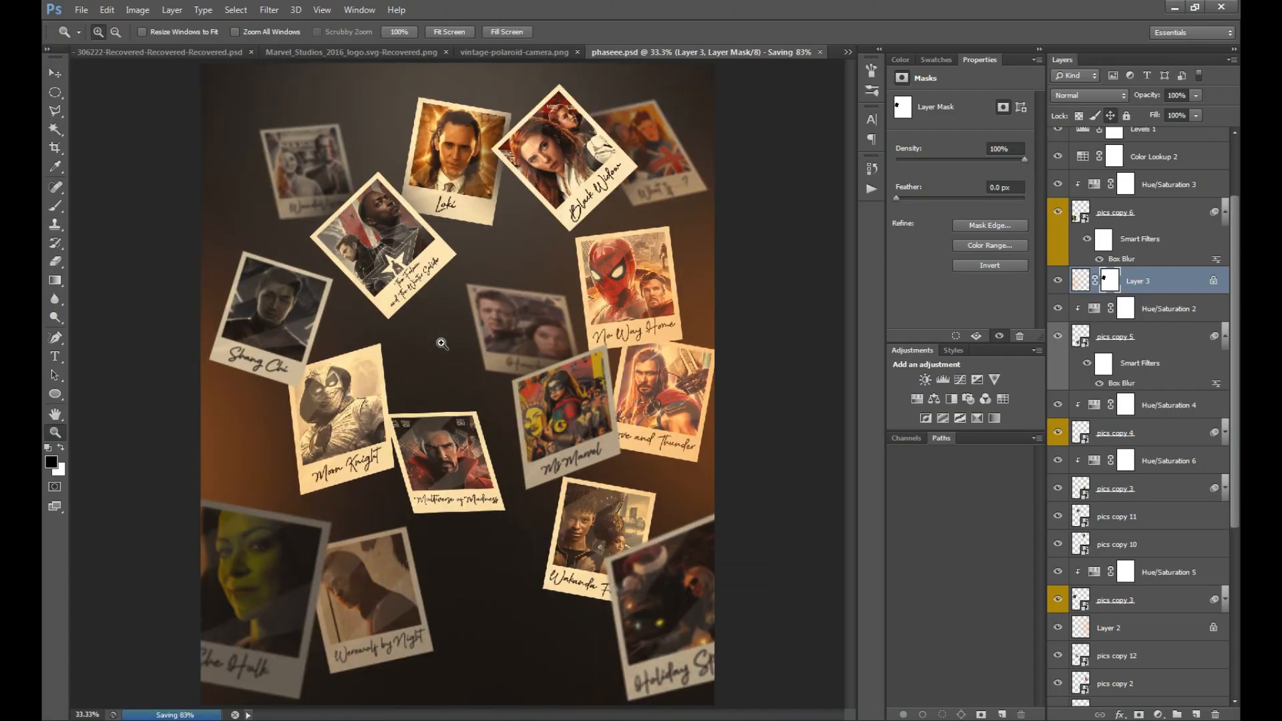
Step: Add the title text "Phase 4" above Color Lookup 1 copy, near the canvas's lower edge
scroll(1173, 235, "up", 3)
left_click(1161, 170)
key("t")
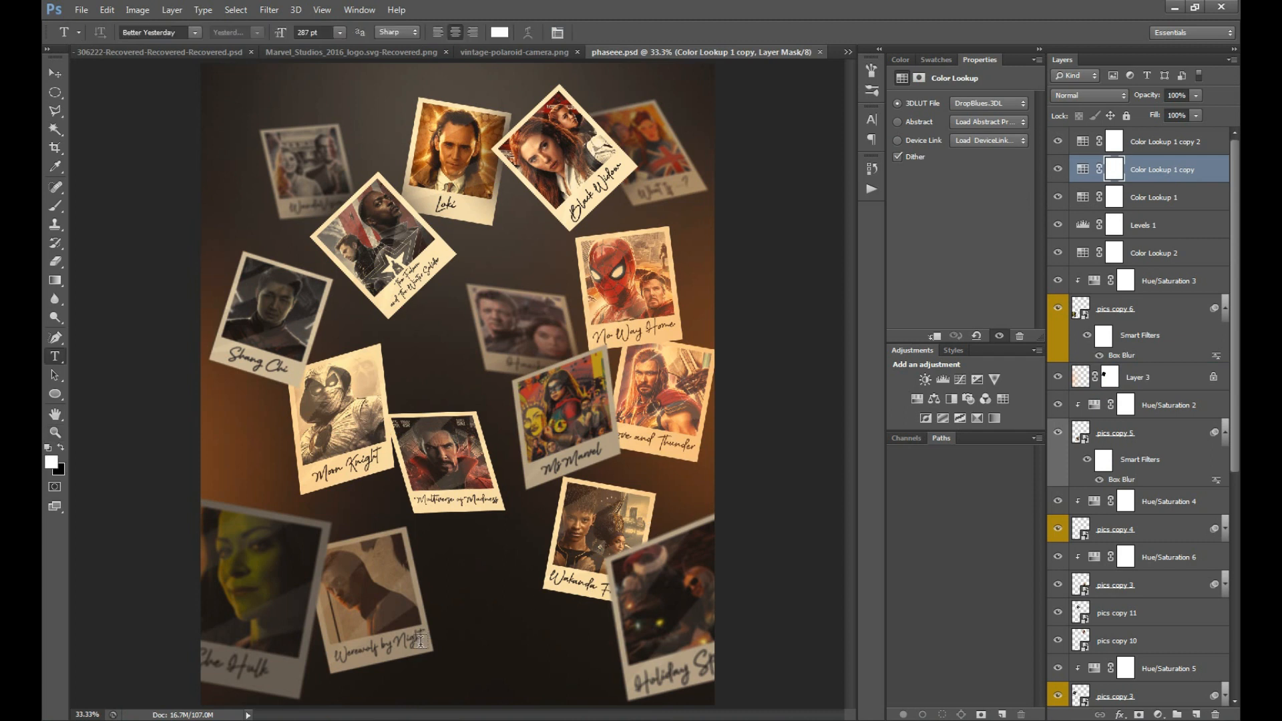
left_click(422, 643)
Step: Set the Phase 4 title in all caps and change its font to Tw Cen MT Regular
key("ctrl+t")
left_click(753, 221)
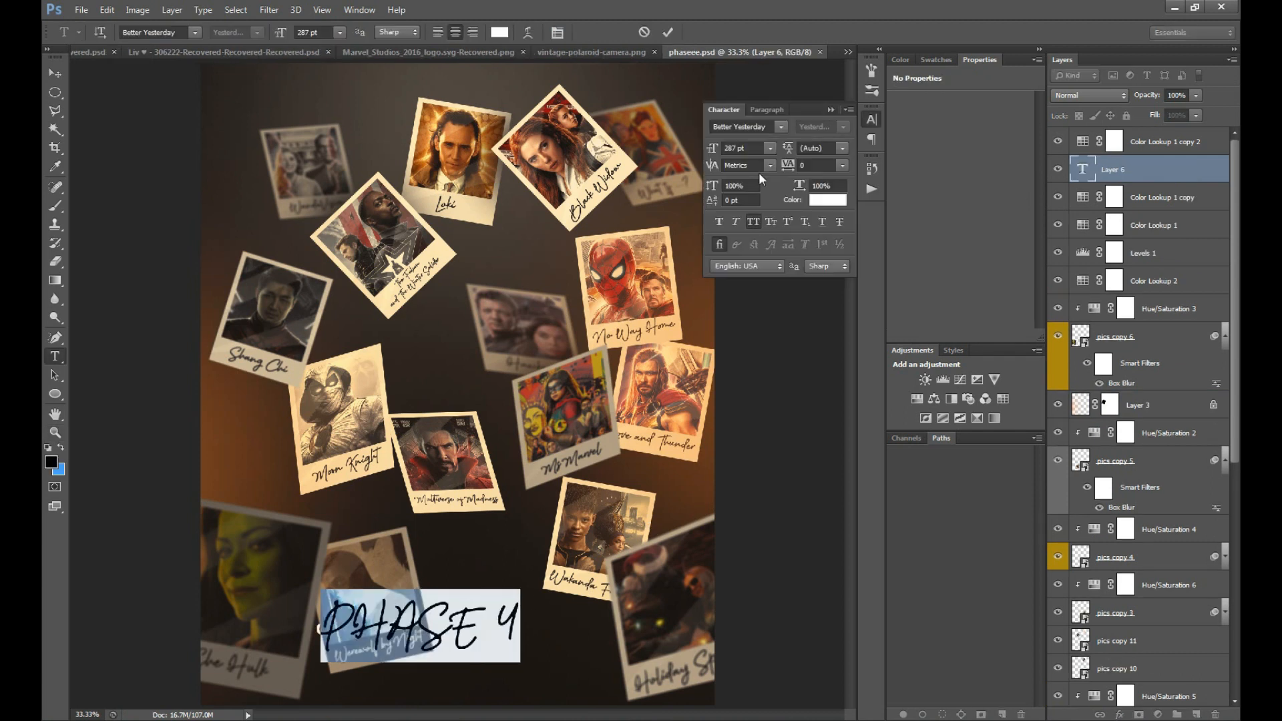
scroll(762, 126, "down", 10)
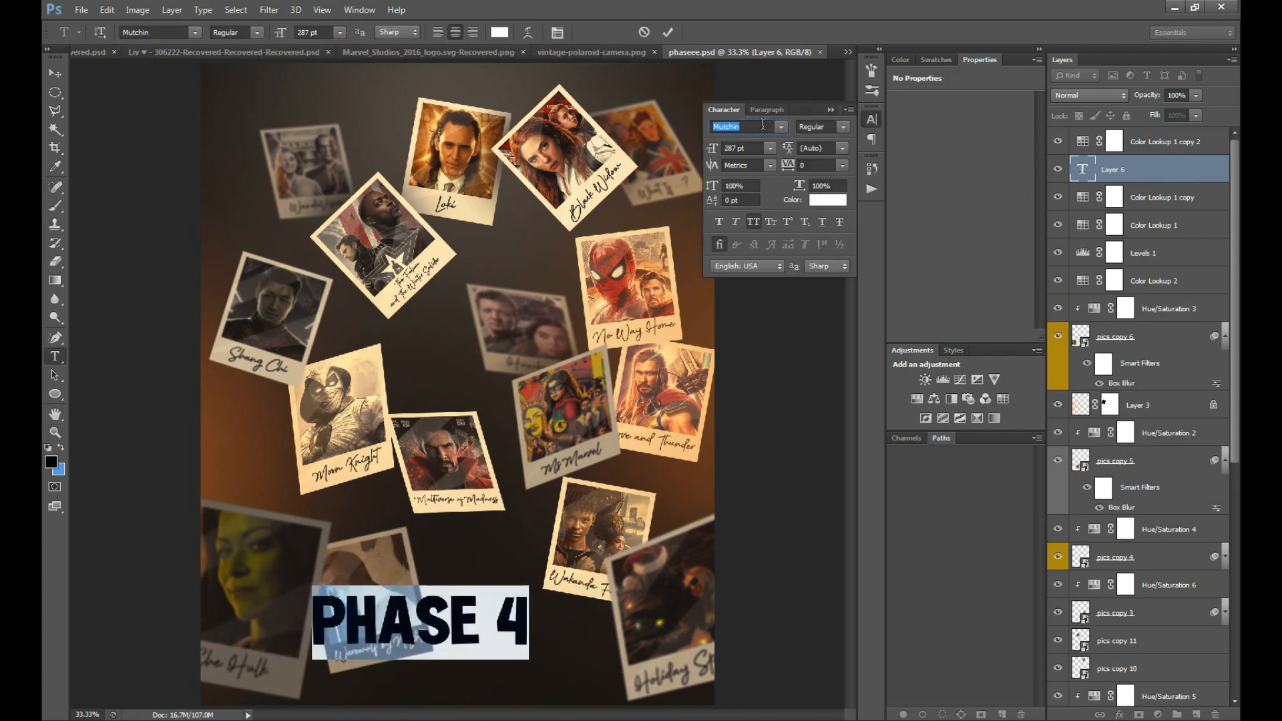
scroll(763, 125, "down", 4)
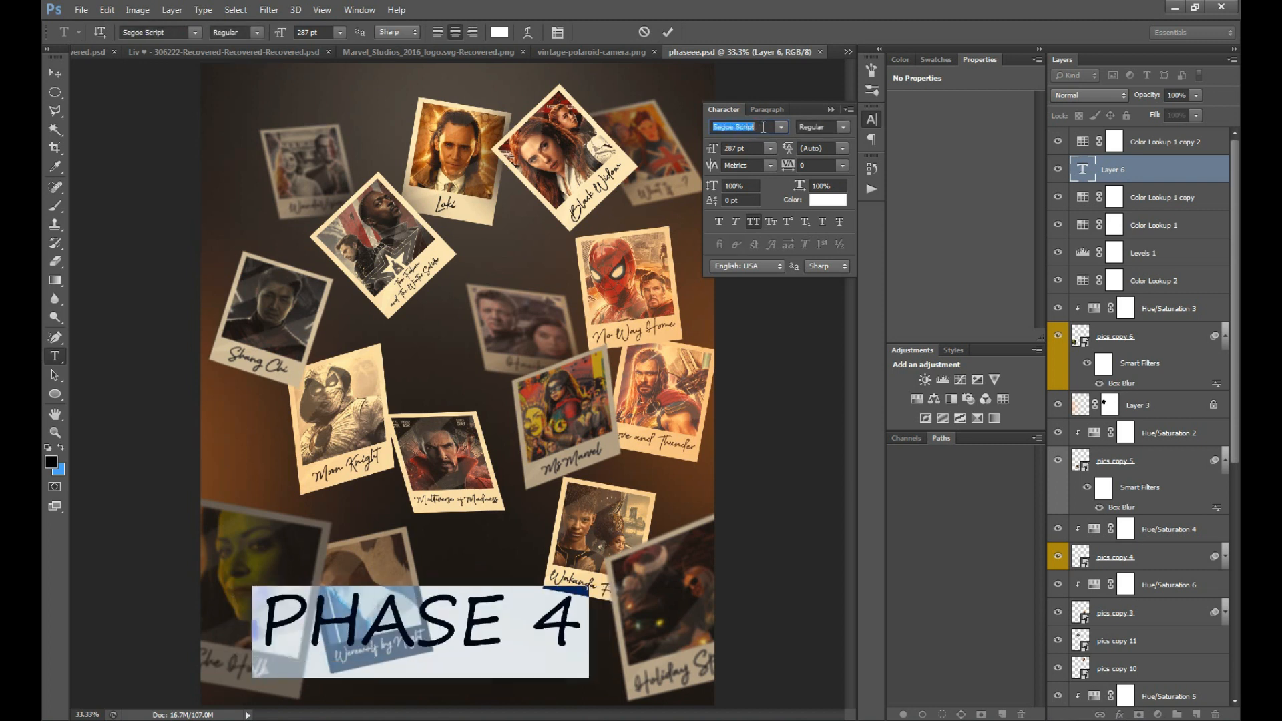
scroll(762, 126, "down", 4)
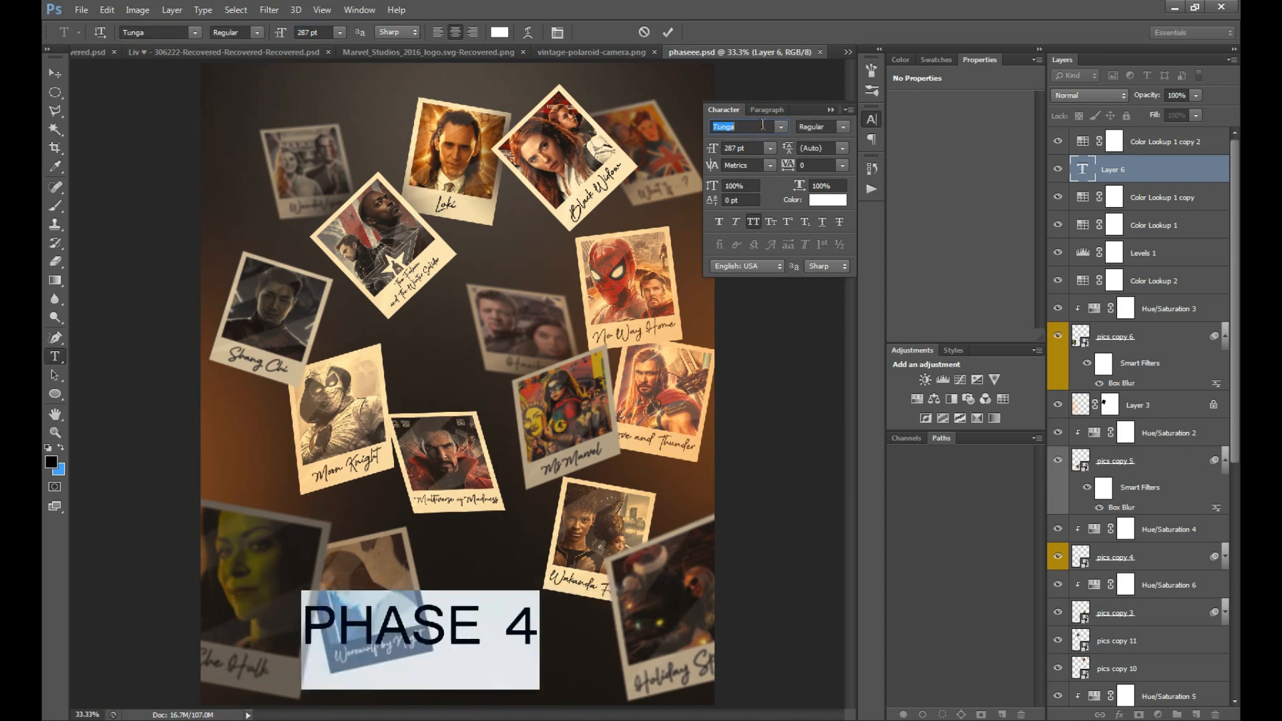
scroll(763, 126, "down", 1)
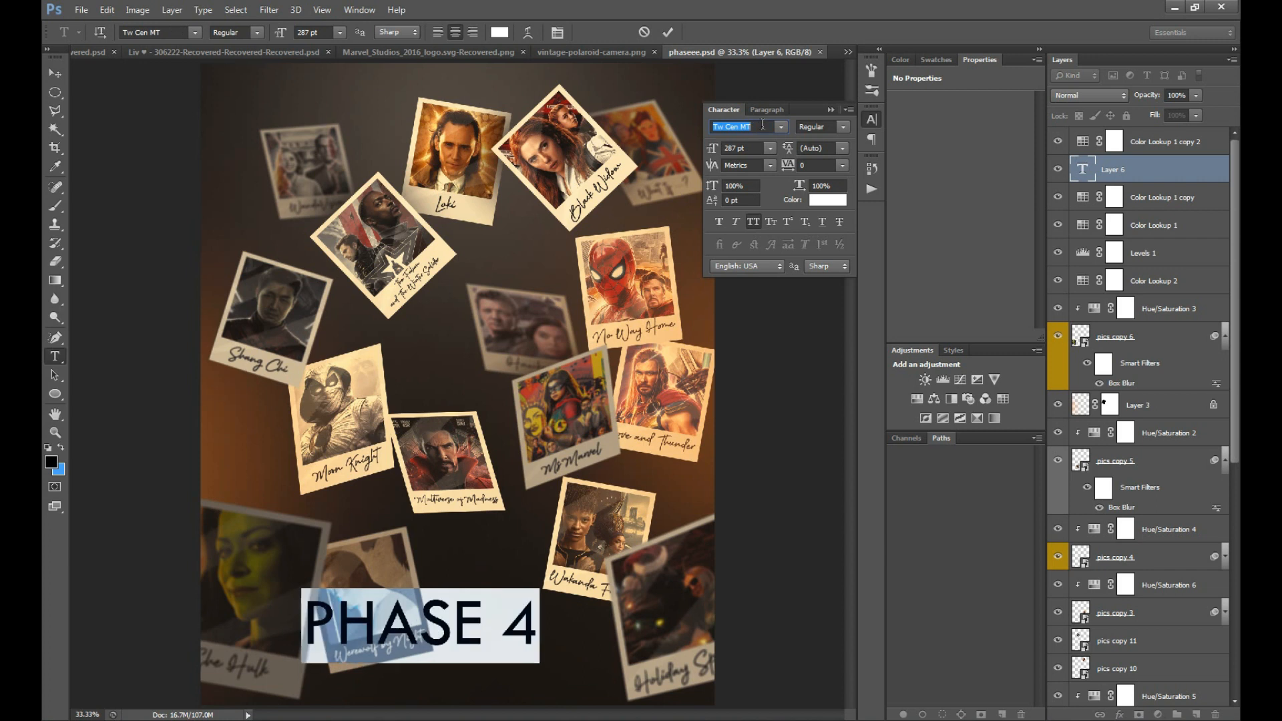
key("ctrl+Return")
Step: Scale the PHASE 4 title down and center it just above the canvas's lower edge
key("v")
left_click_drag(470, 540, 507, 578)
key("ctrl+minus")
key("ctrl+t")
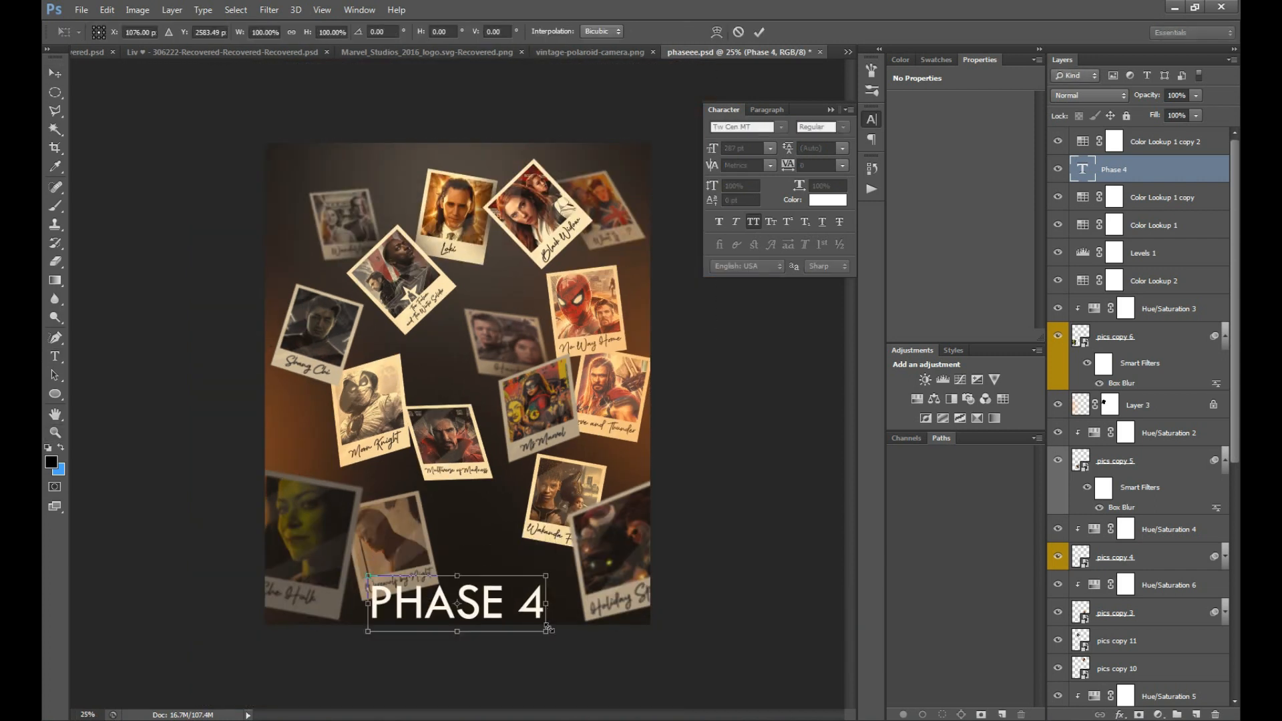
key("Return")
key("ctrl+plus")
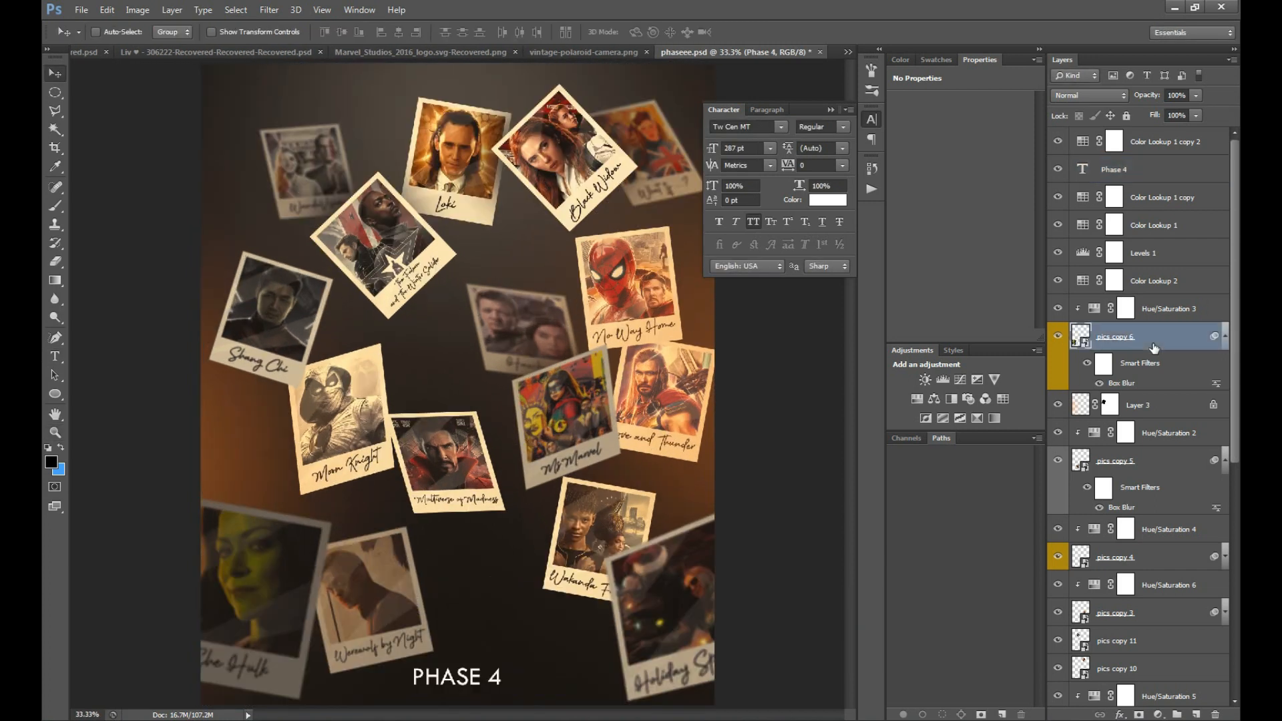
Step: Copy the Marvel Studios logo from its PNG document into the phaseee.psd collage and minimize the logo document
left_click(568, 52)
left_click(568, 54)
left_click_drag(659, 52, 660, 237)
left_click(815, 52)
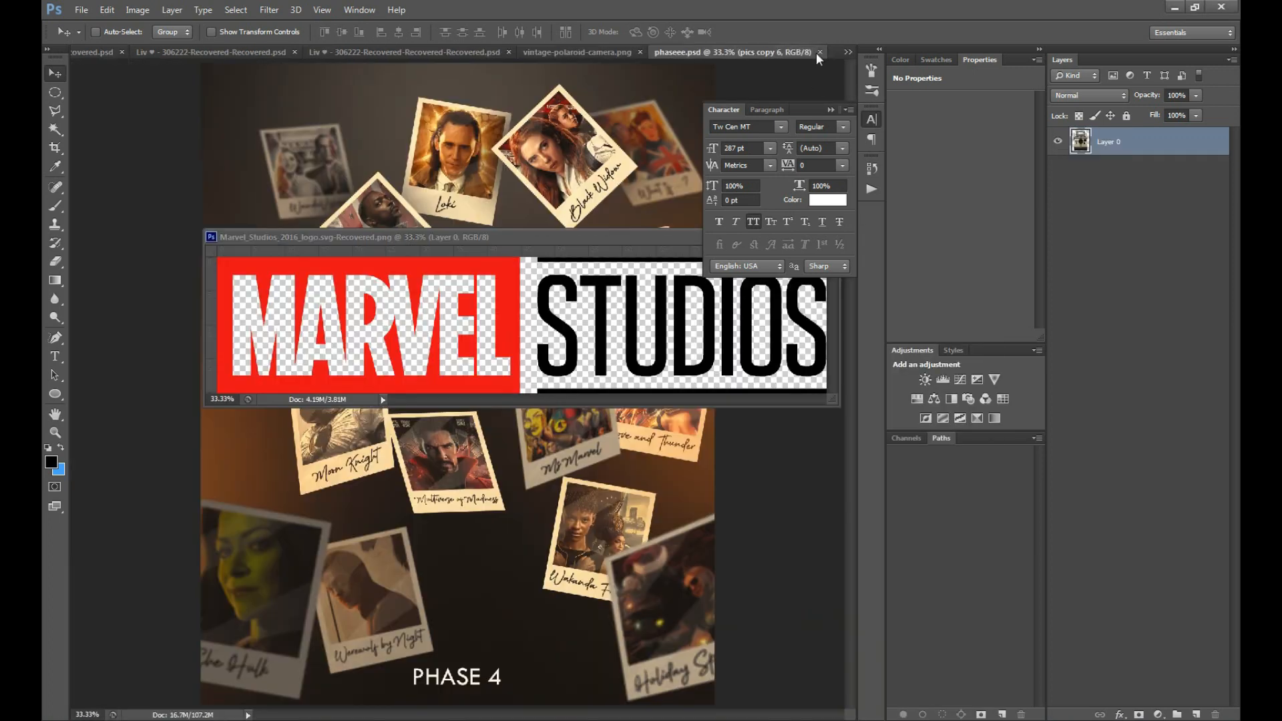
left_click_drag(526, 386, 440, 449)
left_click(830, 110)
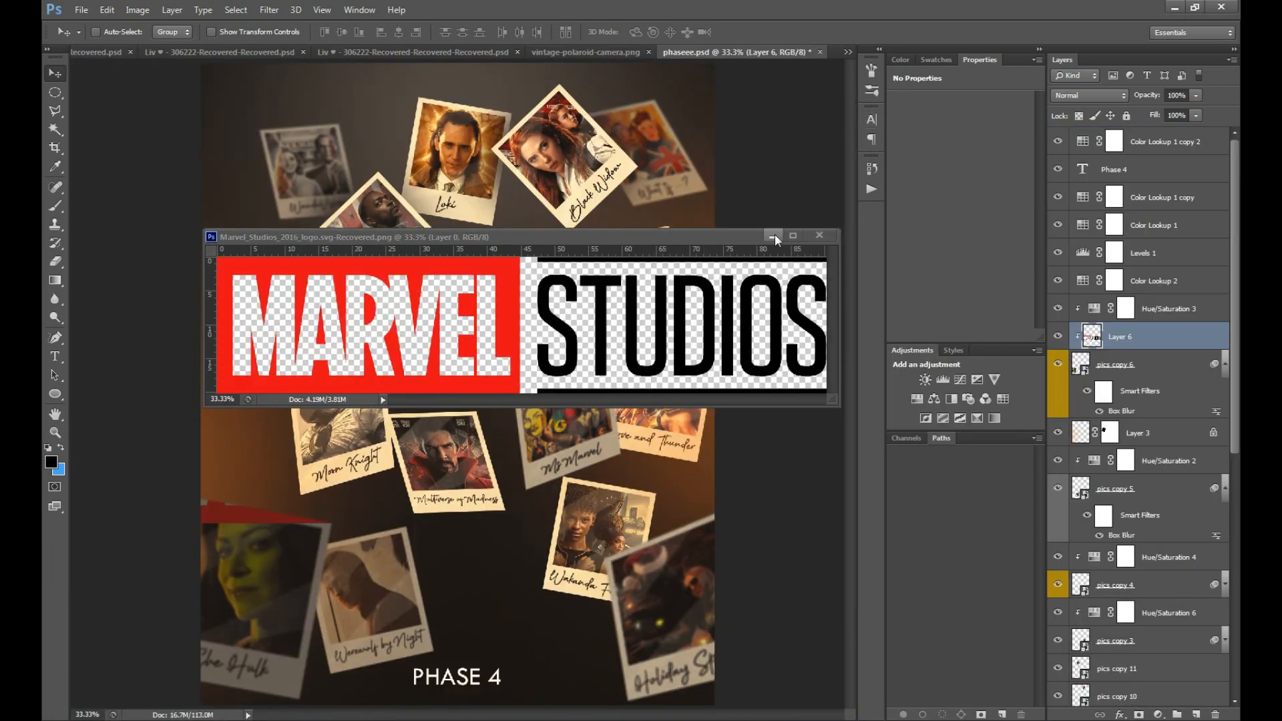
left_click(775, 236)
Step: Move the logo layer below Group 1, directly above Layer 1 copy, and align it on the canvas
left_click_drag(1135, 336, 1137, 698)
scroll(1165, 642, "down", 3)
left_click(1166, 642)
left_click_drag(1140, 344, 1137, 628)
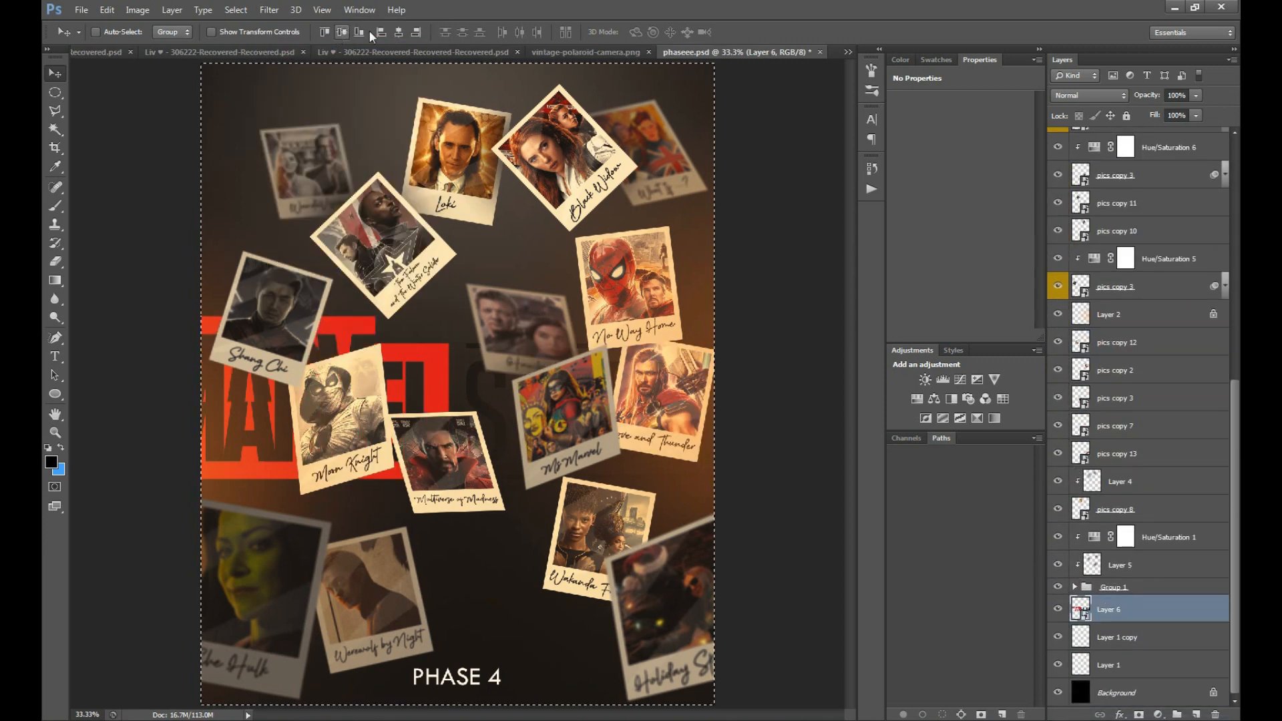
key("ctrl+d")
key("ctrl+t")
key("Return")
Step: Turn the Marvel Studios logo white by raising its lightness with Hue/Saturation
key("b")
left_click(492, 378)
left_click(633, 284)
key("v")
left_click_drag(572, 362, 416, 335)
key("ctrl+u")
left_click_drag(492, 260, 563, 269)
key("Return")
Step: Split the logo into its two words and stack STUDIOS below MARVEL, centered on each other
left_click_drag(405, 383, 446, 382)
key("m")
key("v")
key("m")
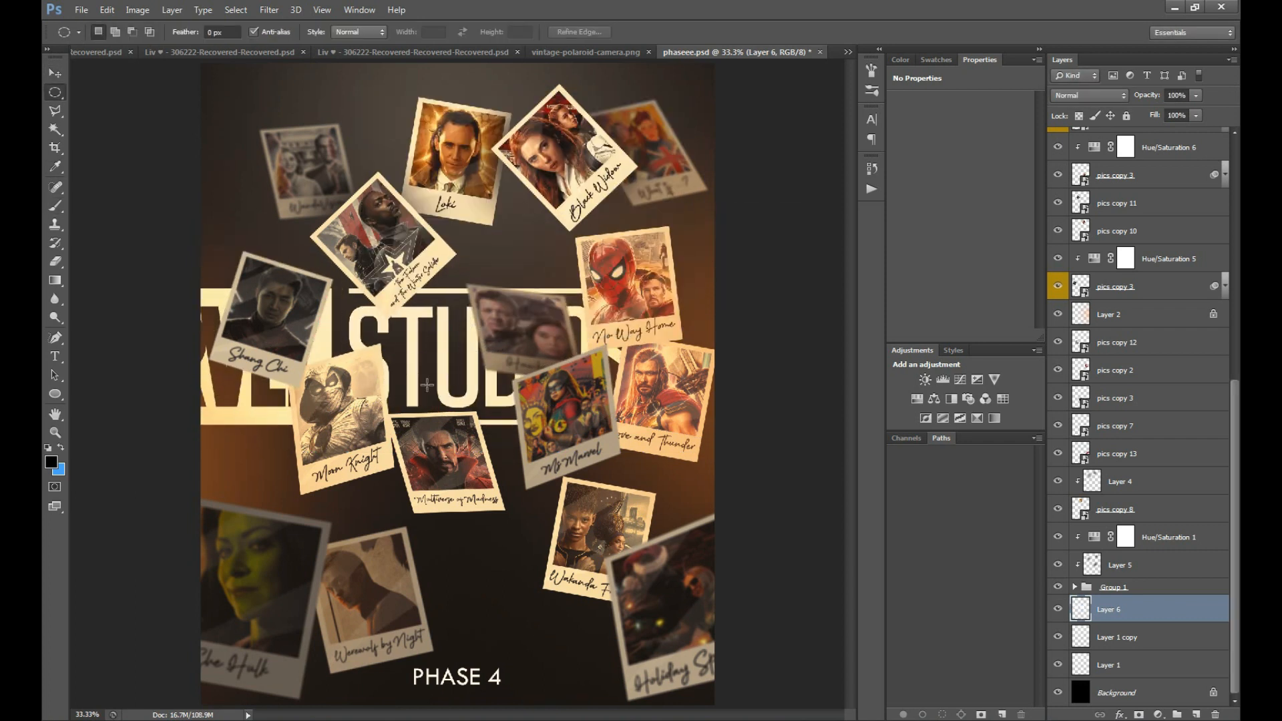
key("v")
left_click(1135, 637, "ctrl")
left_click(398, 31)
left_click_drag(427, 347, 554, 255)
left_click(1135, 609)
left_click_drag(596, 292, 596, 429)
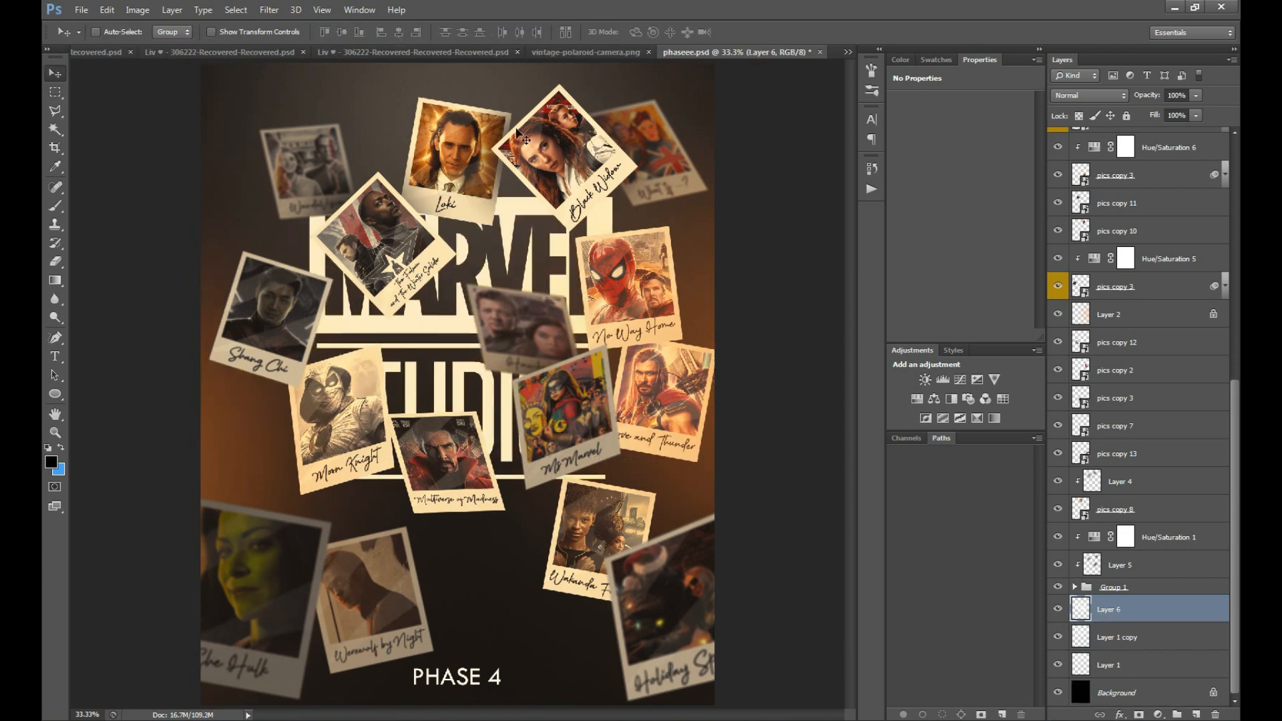
Step: Center the stacked logo on the canvas and scale it down behind the polaroids
key("ctrl+a")
left_click(397, 32)
left_click(342, 32)
key("ctrl+d")
key("ctrl+t")
left_click_drag(609, 525, 576, 494)
key("Return")
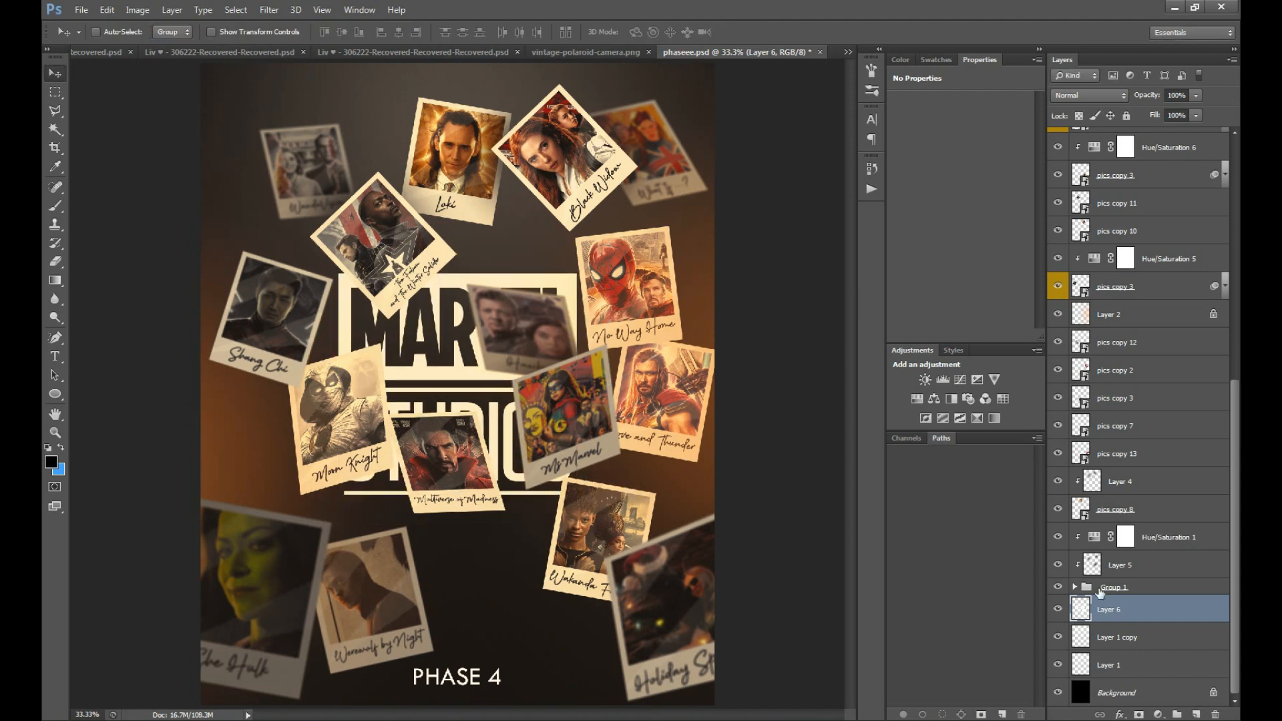
Step: Try a light Lens Blur on the stacked logo layer
left_click(269, 9)
mouse_move(377, 155)
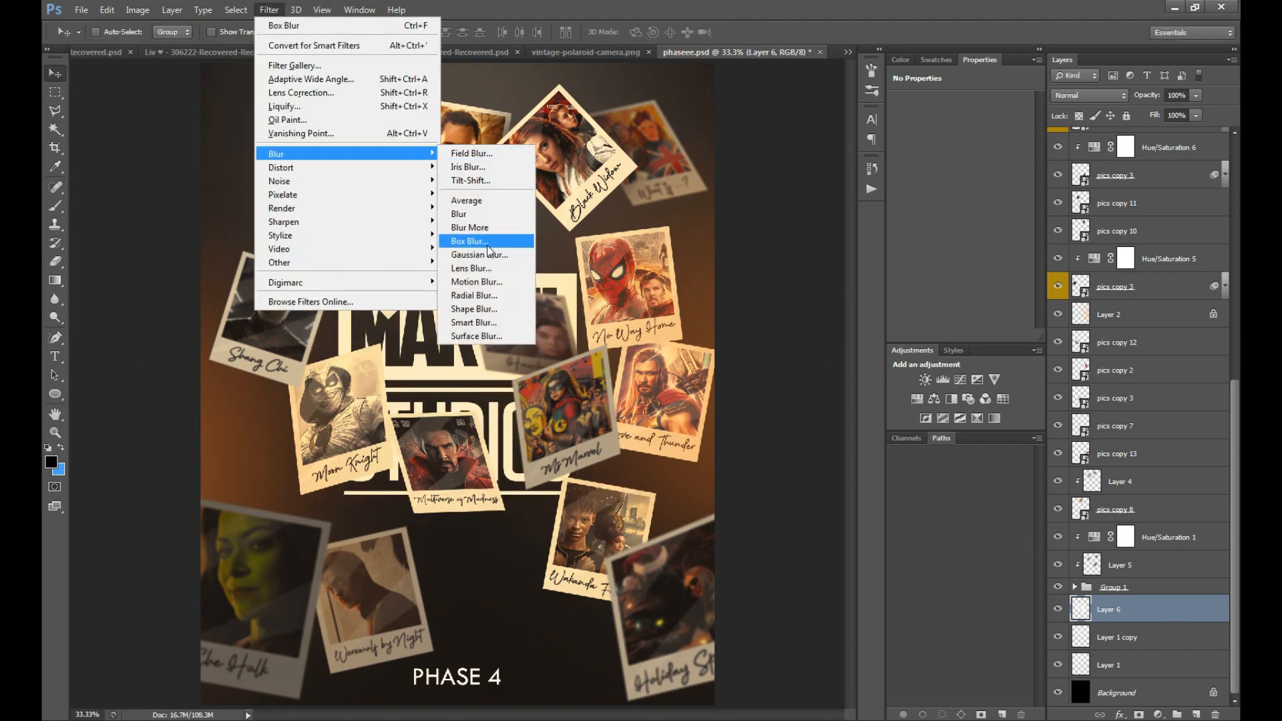
left_click(471, 267)
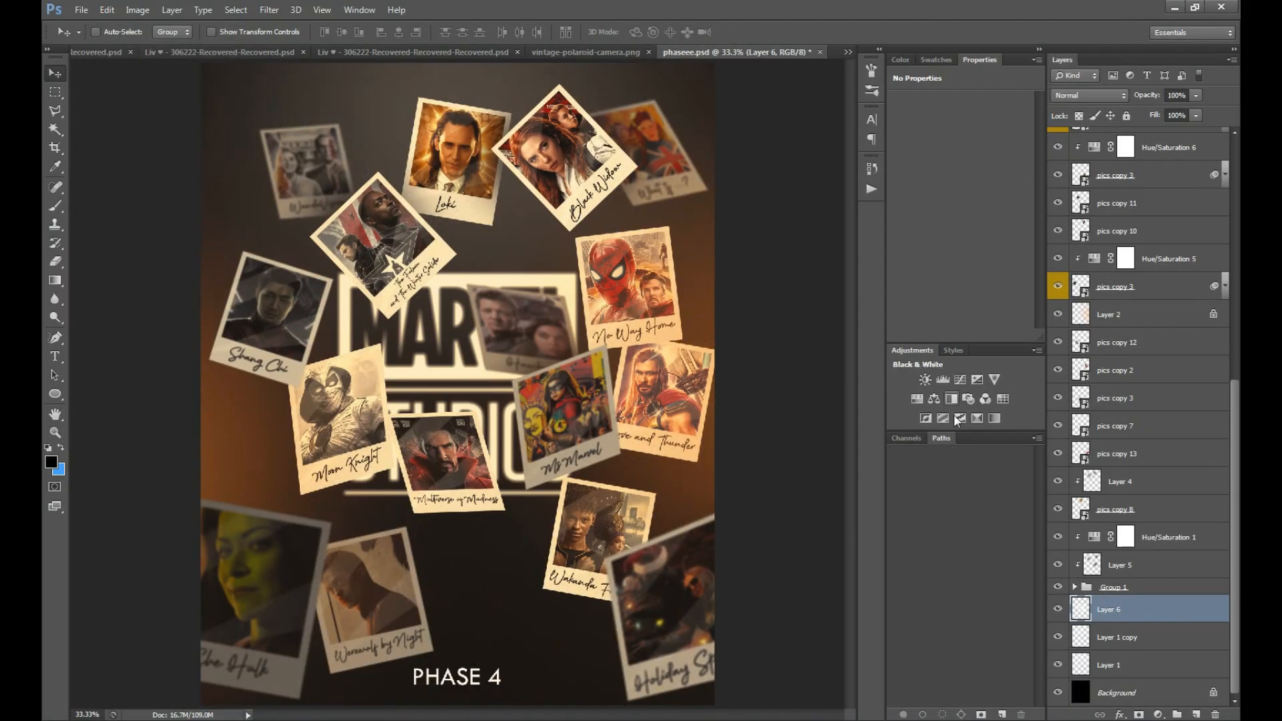
Step: Apply a stronger Lens Blur to the stacked logo layer in place of the light one
left_click(269, 9)
left_click(295, 64)
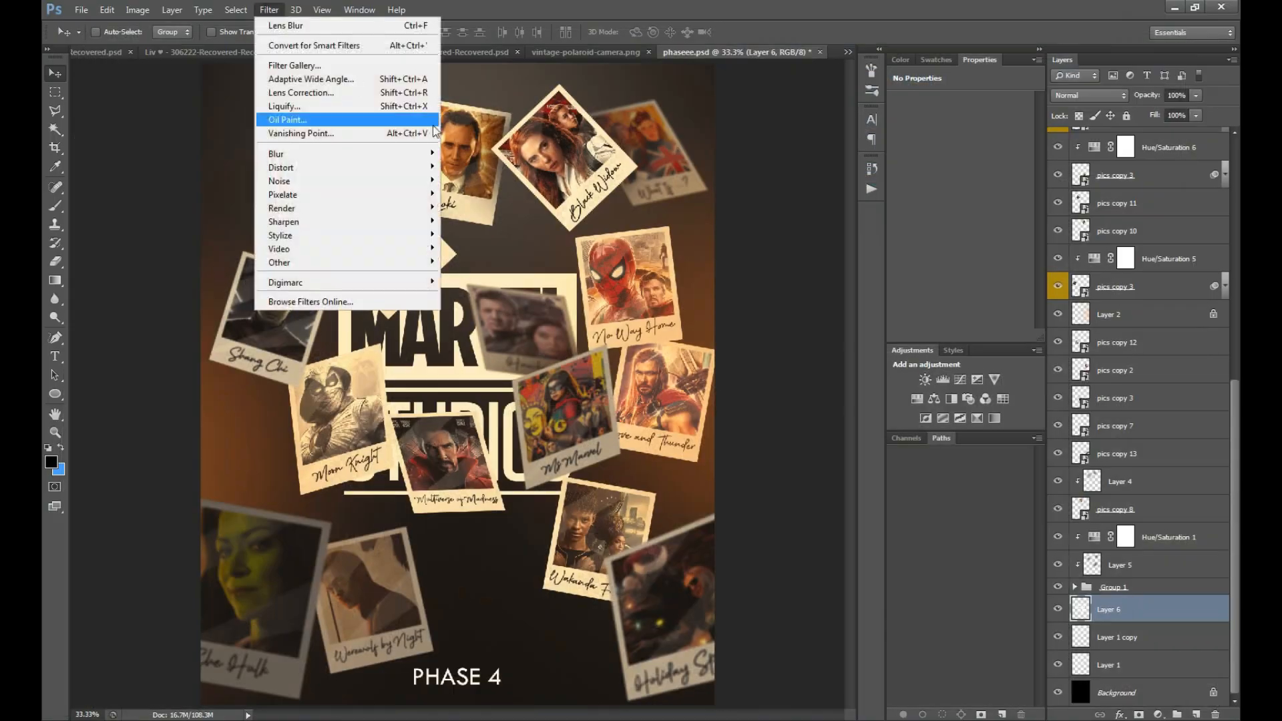
left_click(471, 267)
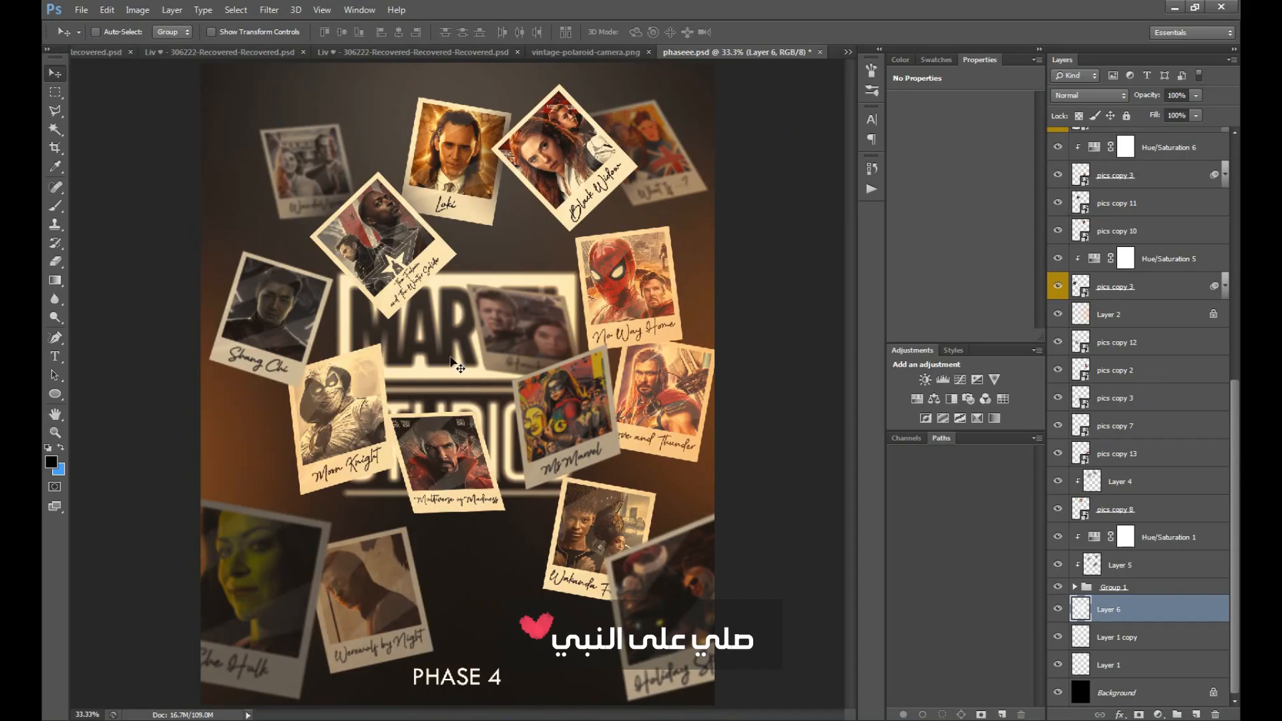
scroll(456, 366, "up", 1)
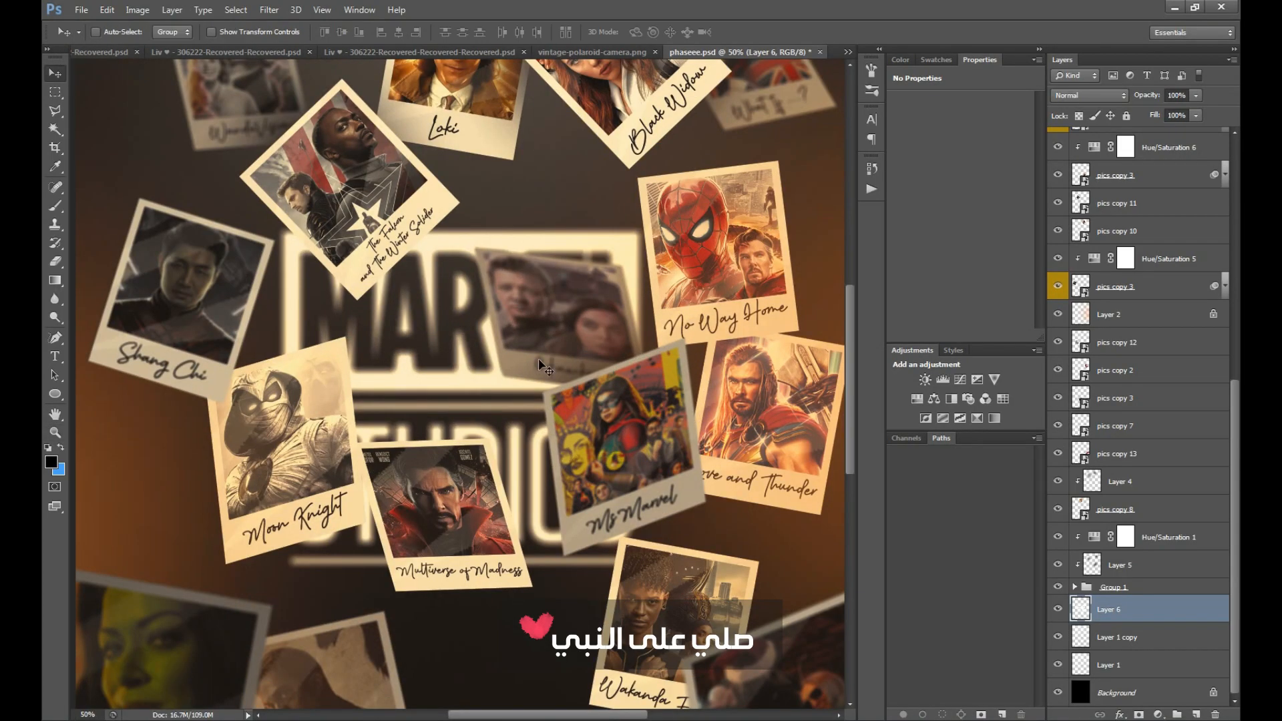
Step: Add a red-tinted duplicate of the blurred logo layer with Linear Dodge (Add) blending
key("ctrl+j")
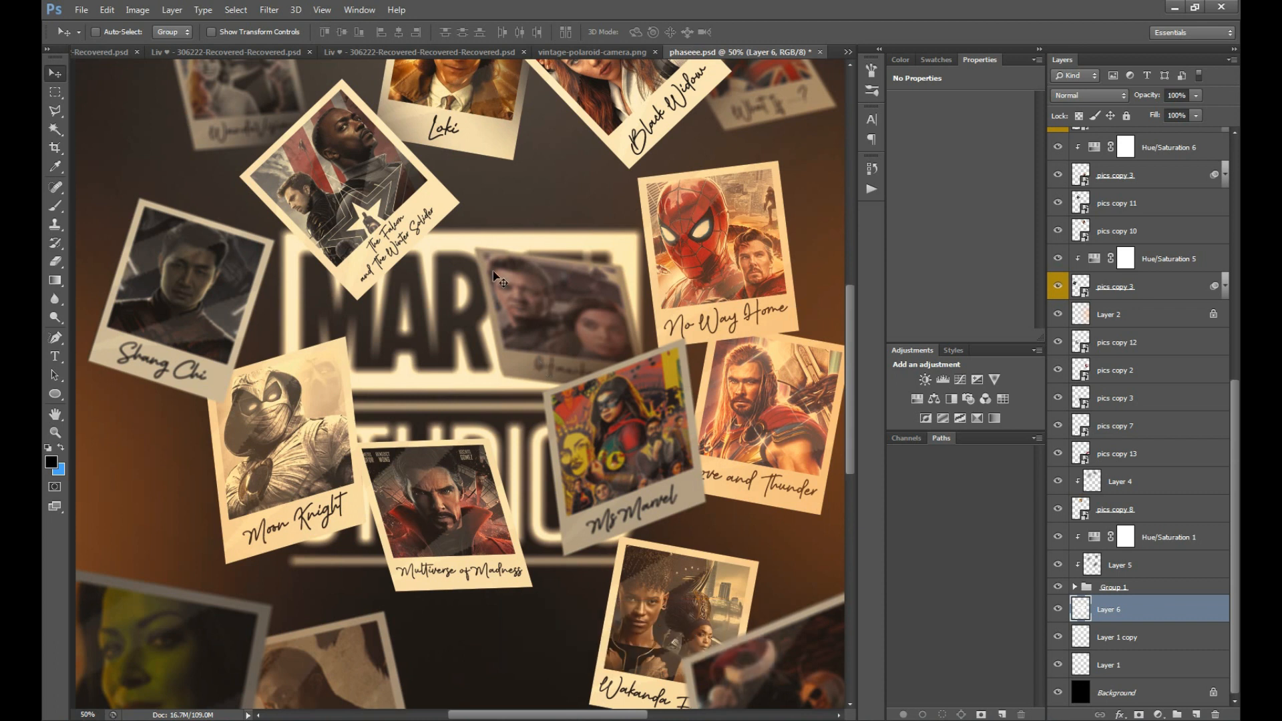
key("shift+alt+w")
key("ctrl+u")
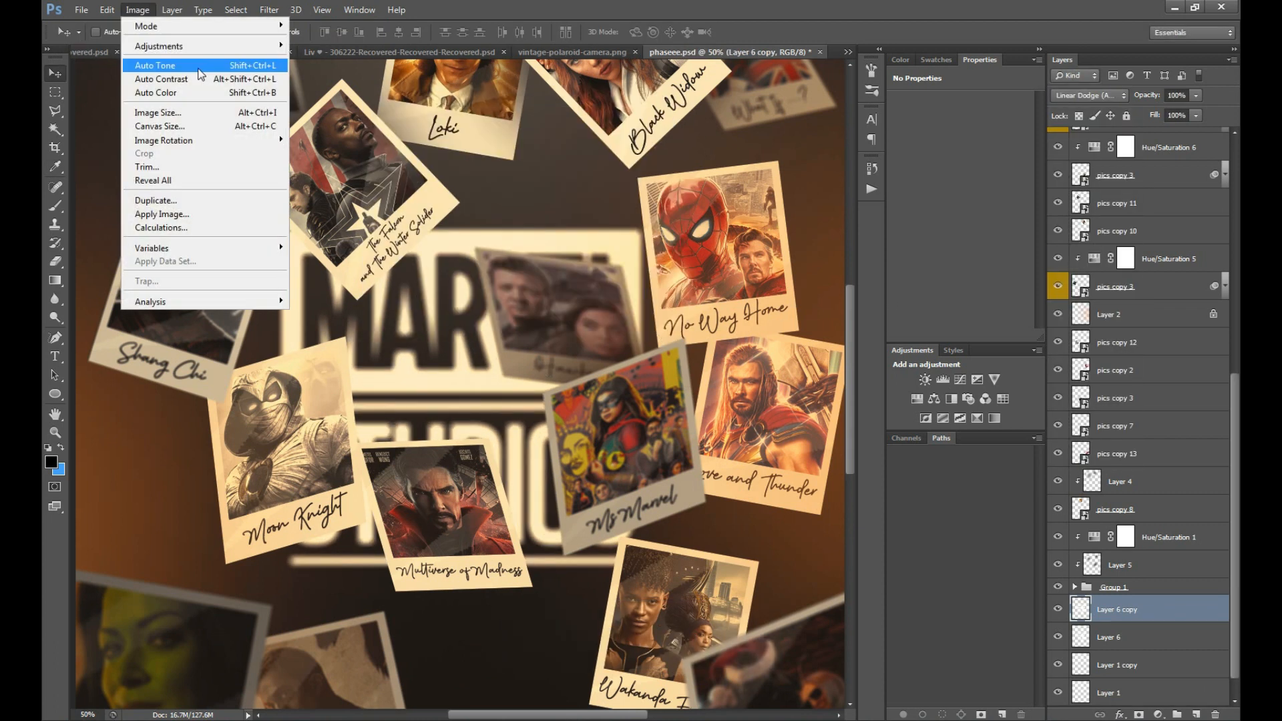
left_click(401, 130)
left_click_drag(538, 235, 572, 233)
left_click_drag(526, 101, 790, 143)
left_click_drag(726, 299, 740, 299)
left_click(904, 161)
key("ctrl+z")
key("ctrl+z")
Step: Duplicate Layer 6 copy and try a Gaussian Blur on the new duplicate
key("ctrl+j")
left_click(268, 10)
mouse_move(287, 145)
left_click(486, 254)
left_click_drag(454, 314, 559, 247)
key("Return")
key("ctrl+z")
Step: Tint the duplicated logo layer pinkish red with Hue/Saturation and apply a wide Gaussian Blur to Layer 6 copy 2
key("ctrl+u")
left_click_drag(759, 266, 811, 265)
key("Return")
left_click_drag(682, 260, 697, 196)
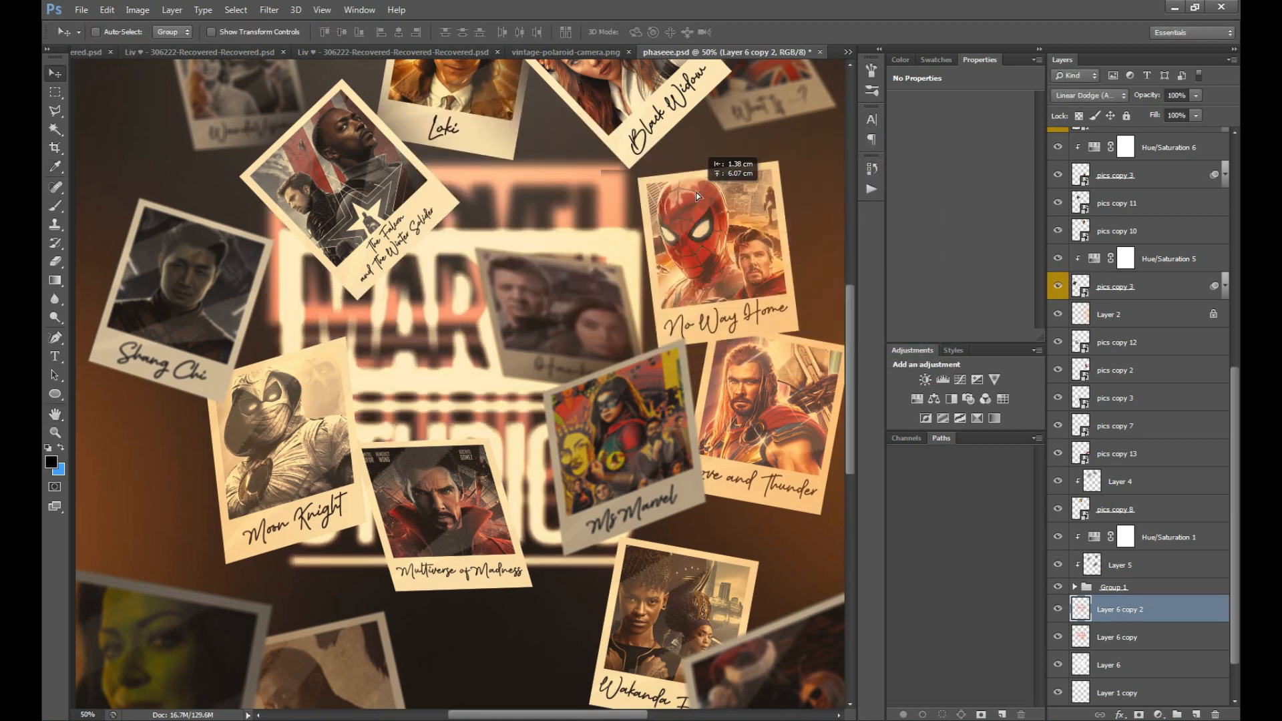
left_click(269, 9)
mouse_move(287, 152)
left_click(503, 231)
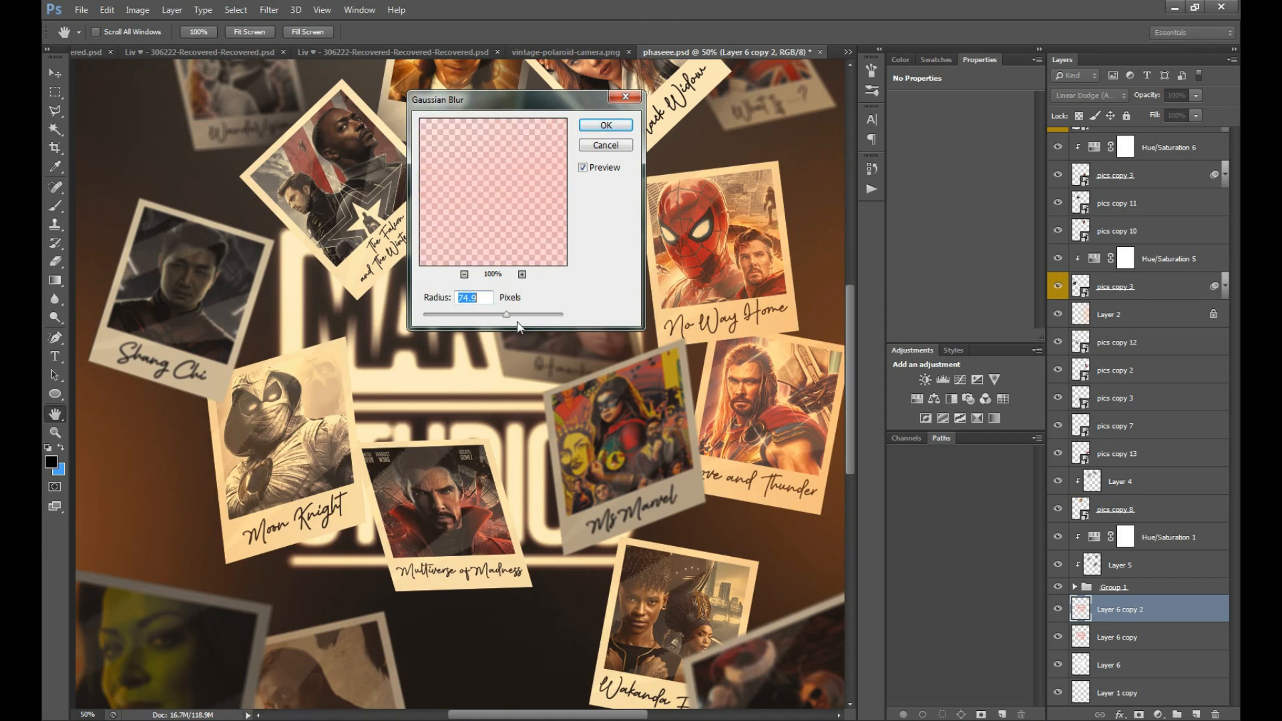
left_click_drag(462, 314, 500, 315)
key("Return")
Step: Duplicate the blurred logo glow as Layer 6 copy 3 and adjust the duplicate with Hue/Saturation
key("ctrl+j")
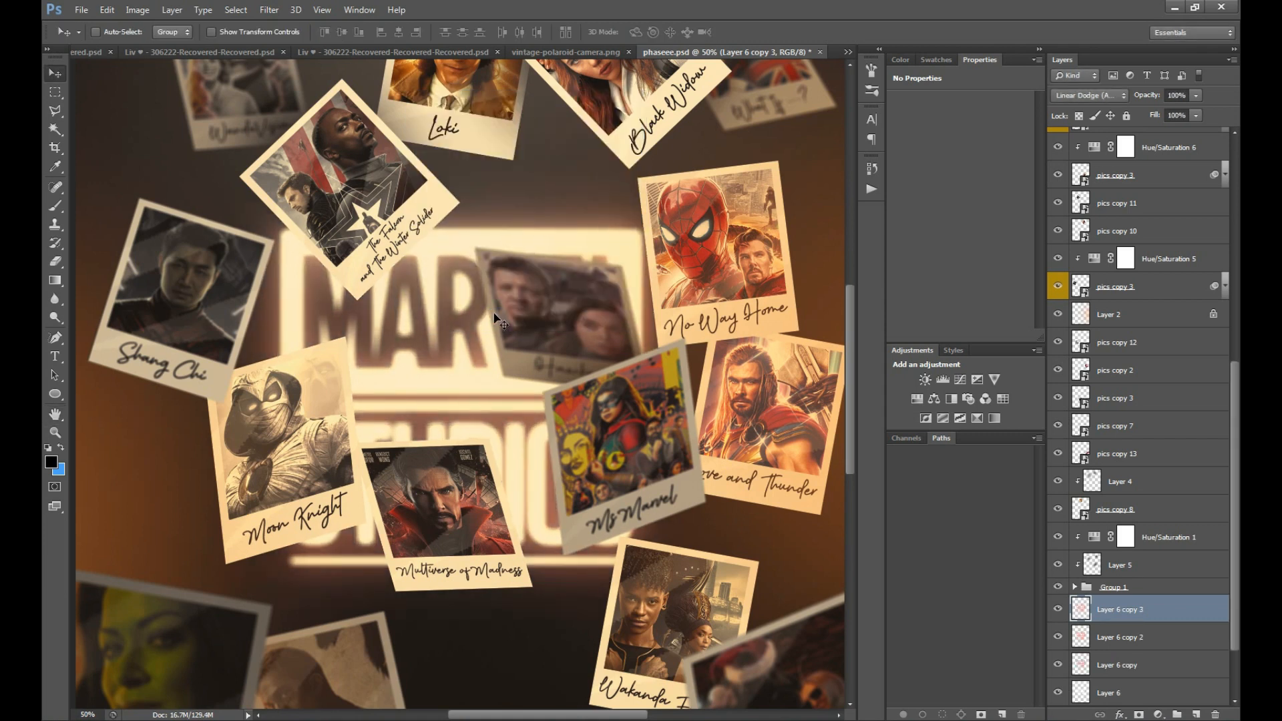
key("ctrl+u")
left_click_drag(757, 298, 743, 303)
key("Return")
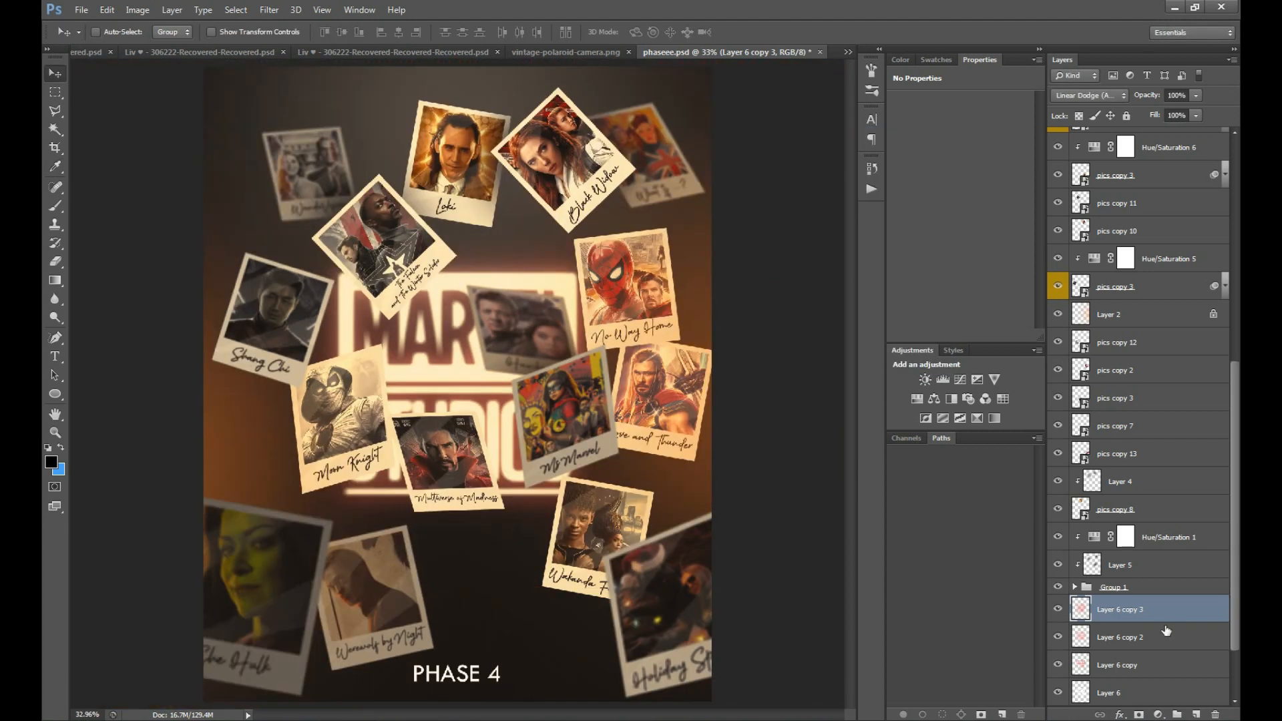
Step: Paint a soft red glow behind the logo on the empty Layer 6 copy 4 with a 1600 px brush
left_click(52, 462)
left_click(988, 180)
left_click(1161, 160)
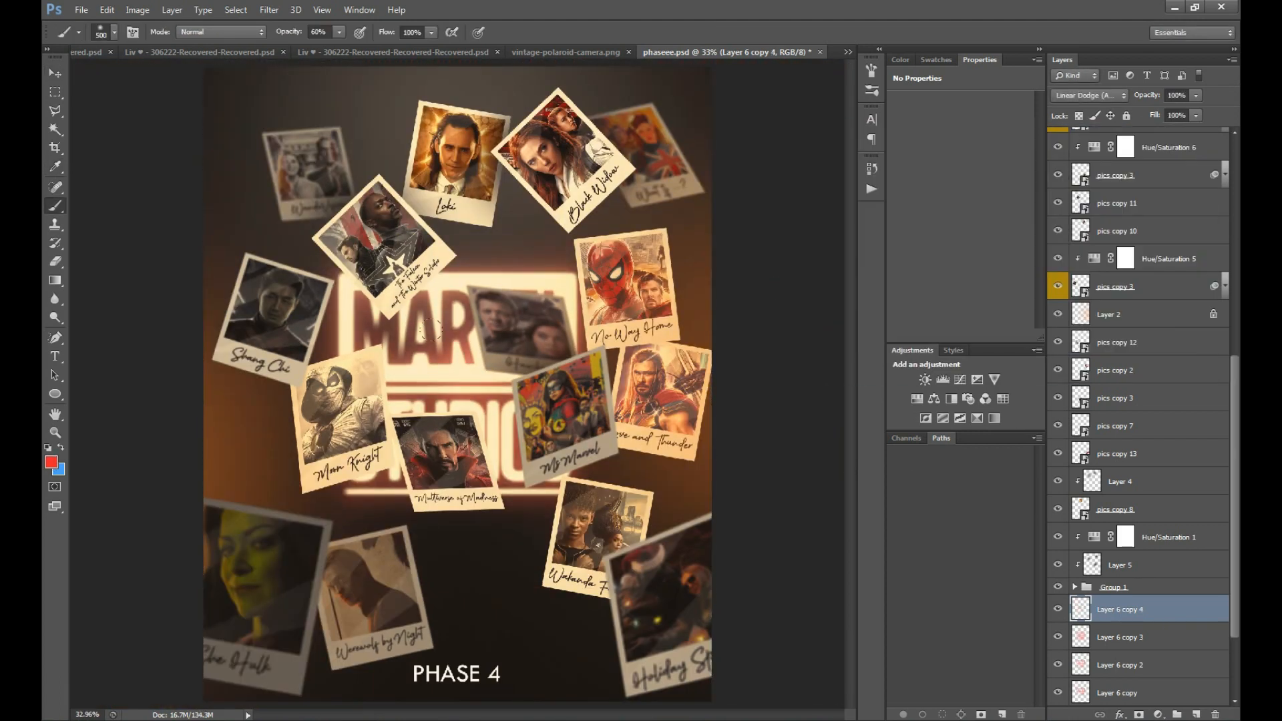
key("]")
key("]")
key("]")
key("]")
key("]")
key("]")
key("]")
key("]")
left_click(429, 370)
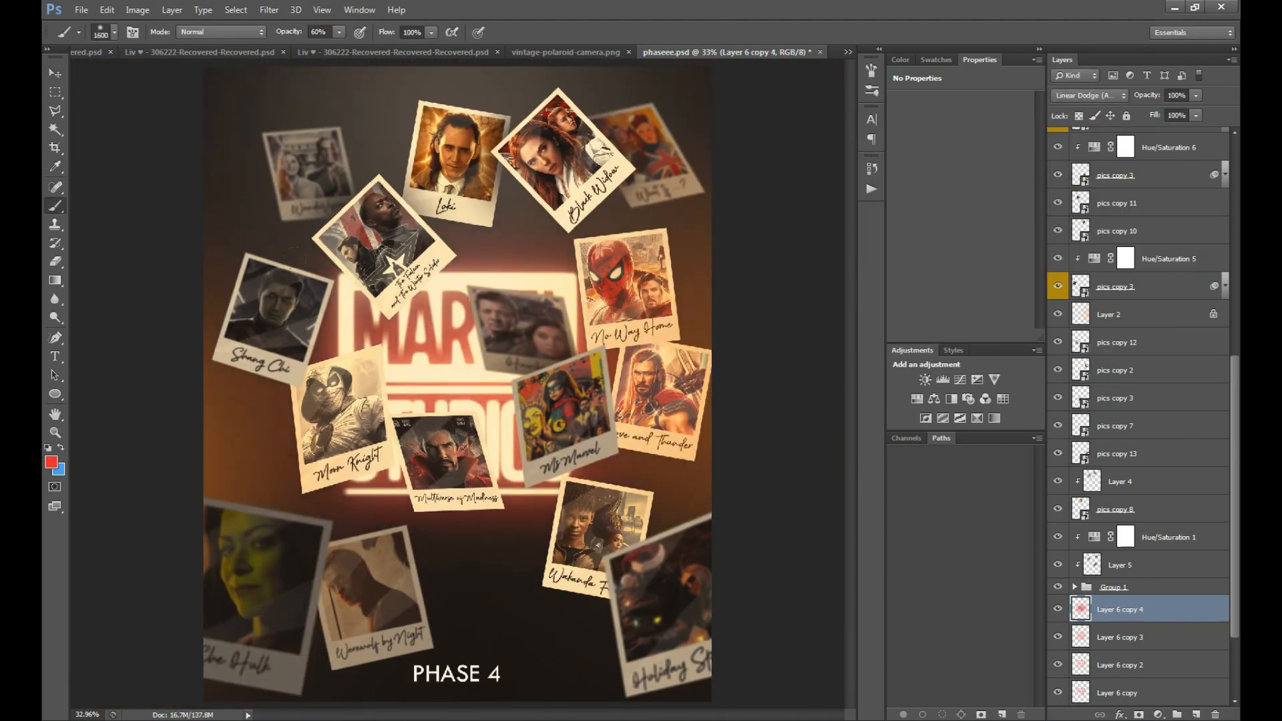
left_click(428, 371)
left_click(460, 454)
Step: Shift the hue of the Layer 2 glow toward red with Hue/Saturation
key("v")
left_click(1129, 321)
key("ctrl+u")
mouse_move(757, 233)
left_mouse_down()
mouse_move(771, 232)
mouse_move(739, 235)
left_mouse_up()
left_click(913, 181)
scroll(1091, 228, "up", 5)
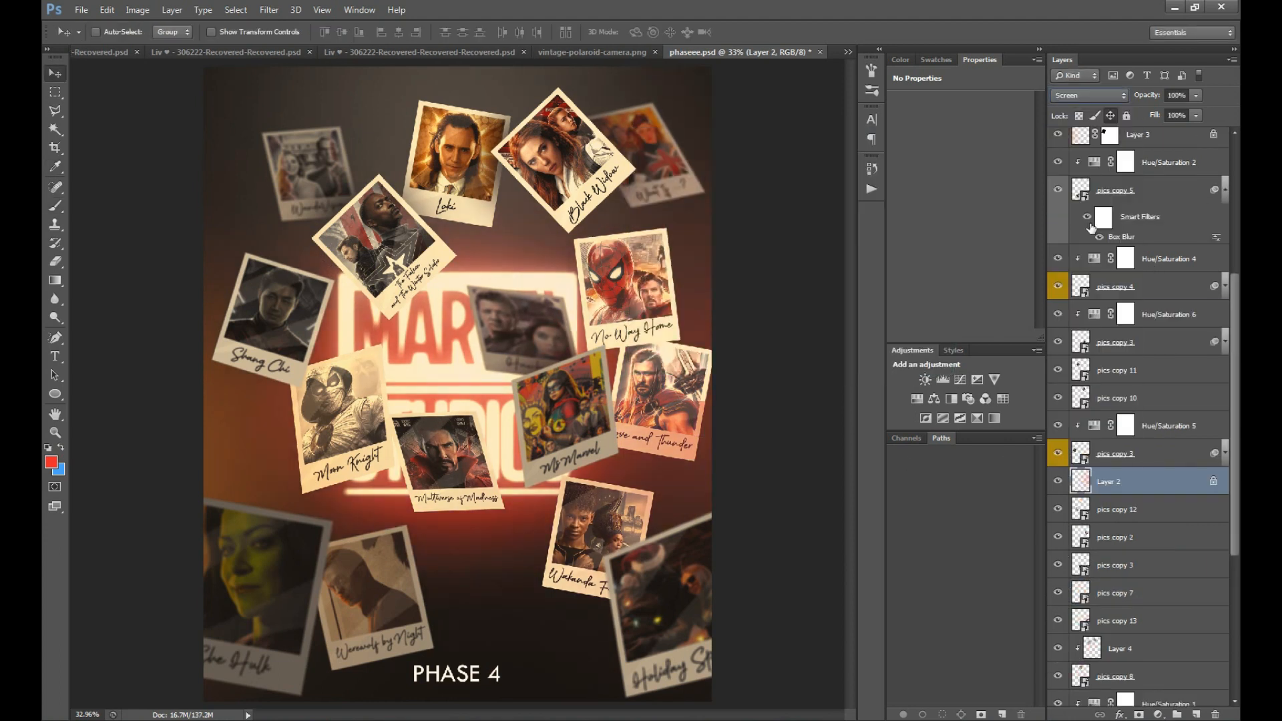
Step: Try Linear Dodge (Add), Multiply and Normal blending on Layer 2 and return it to Screen
left_click(1100, 95)
left_click(1081, 247)
left_click(1102, 97)
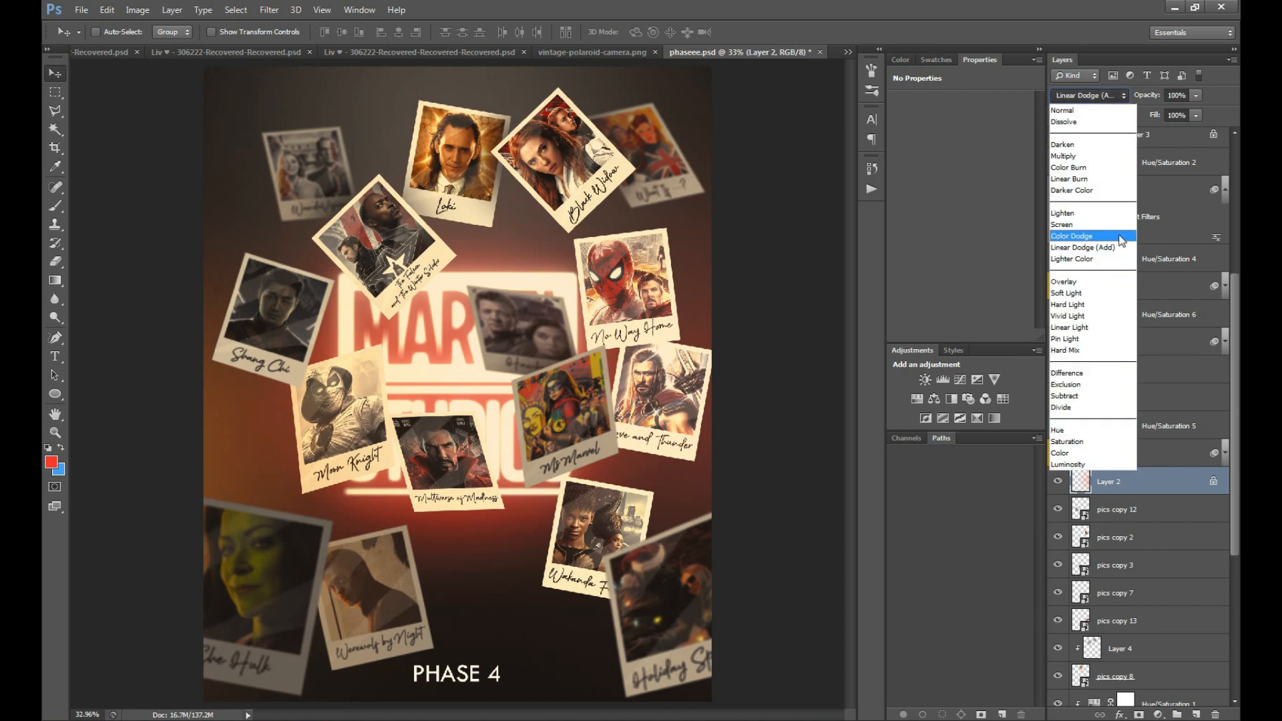
left_click(1084, 156)
left_click(1088, 95)
left_click(1092, 110)
left_click(1095, 96)
left_click(1102, 224)
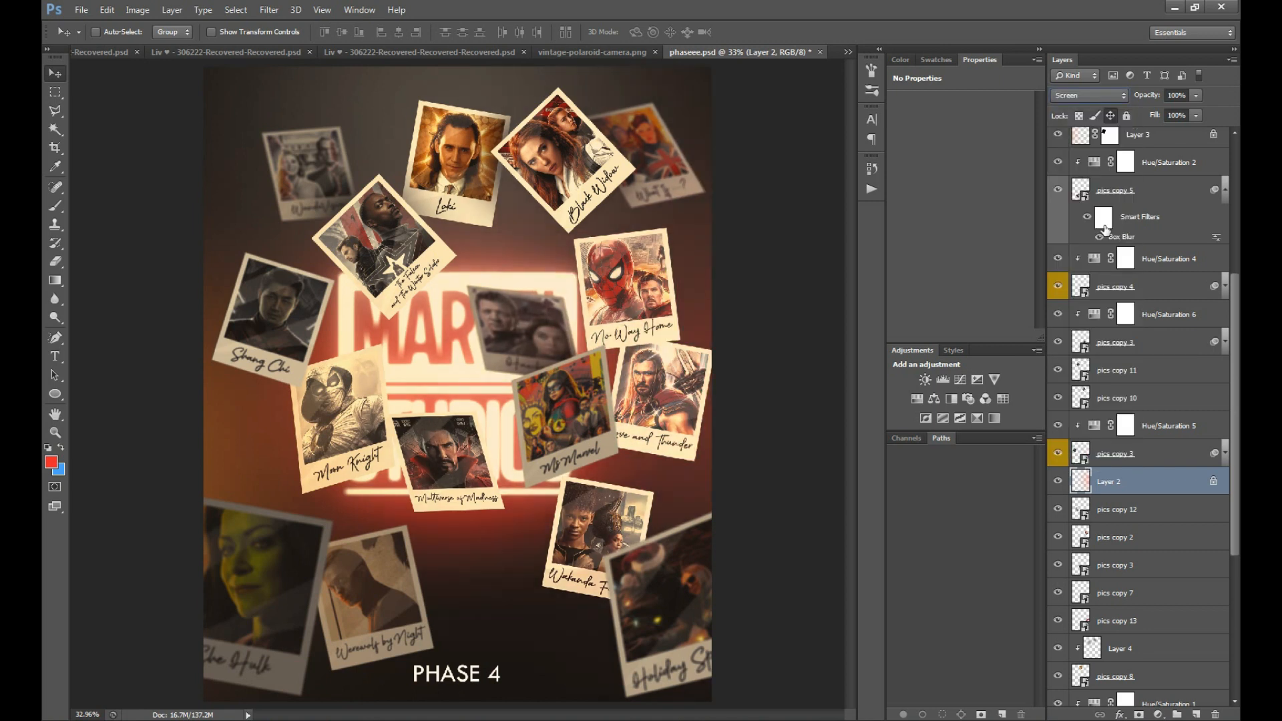
Step: Hide the glow layers Layer 2 and Layer 3
key("z")
left_click(681, 370)
left_click(1057, 480)
scroll(1065, 219, "up", 2)
left_click(1057, 245)
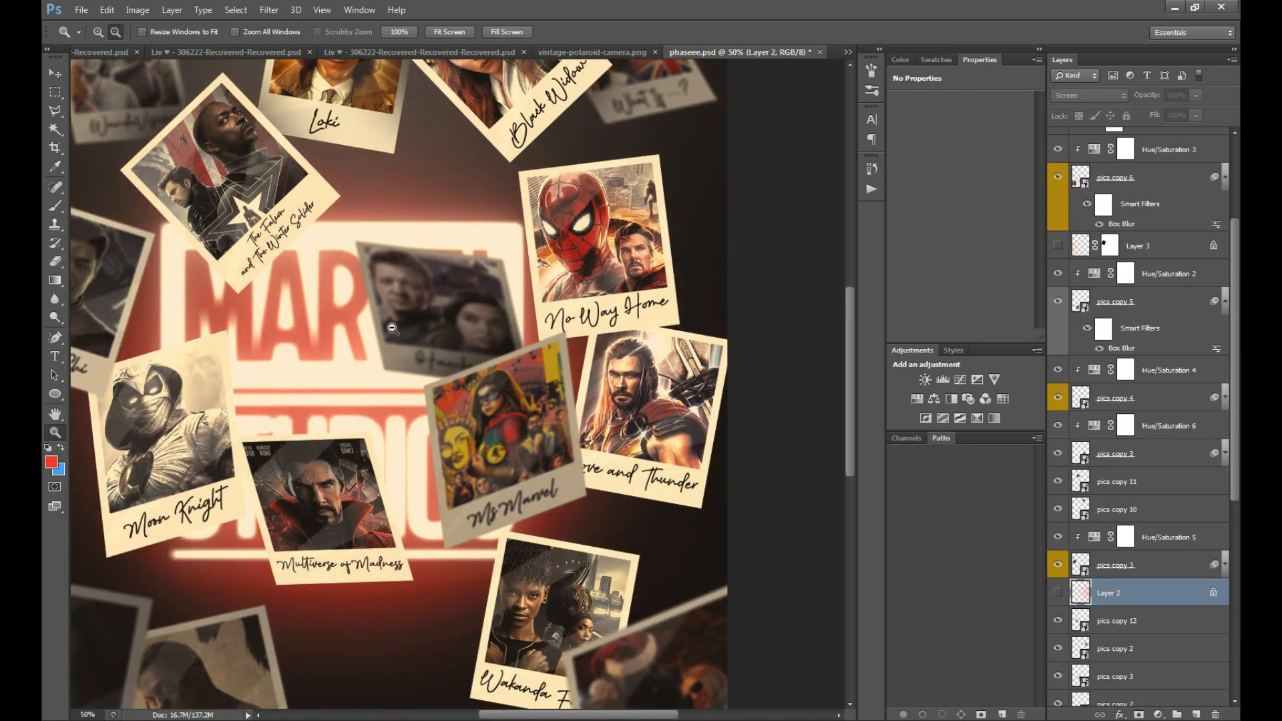
left_click(393, 329, "alt")
left_click(439, 361, "alt")
key("v")
Step: Copy the wooden plank texture from the other open document into phaseee.psd directly above the Background layer
scroll(1128, 582, "down", 6)
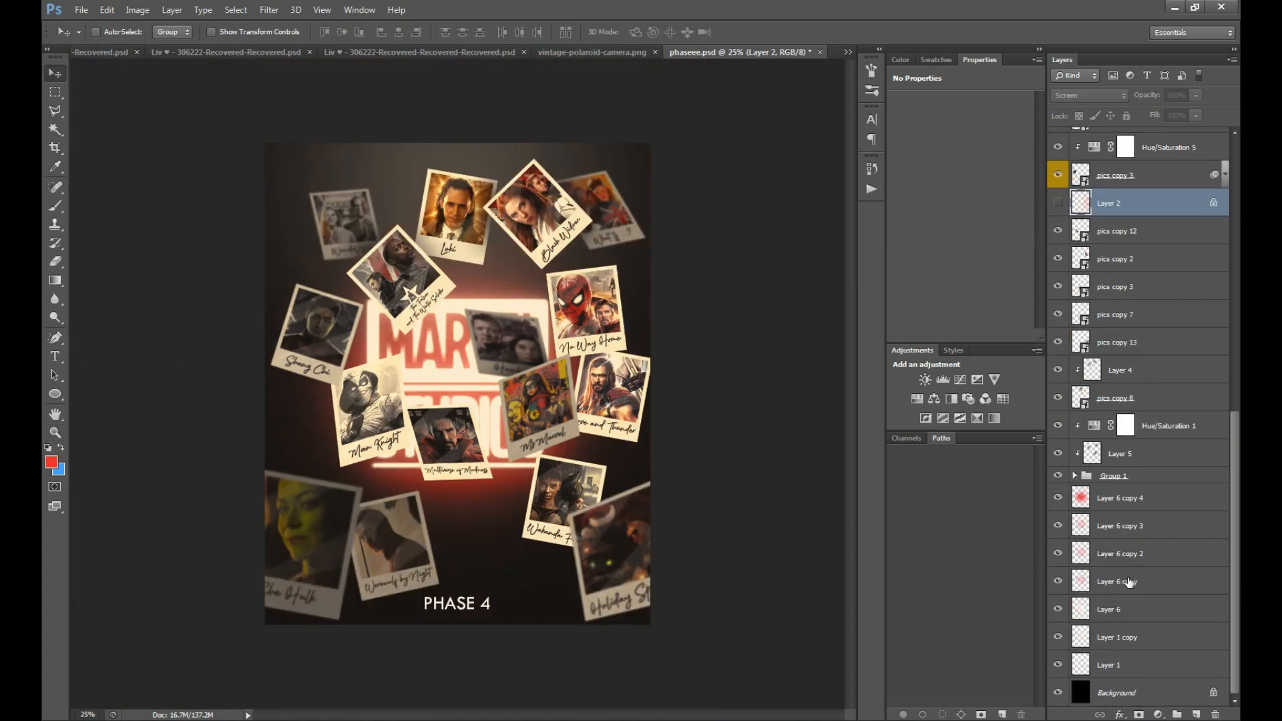
left_click(1102, 688)
left_click(541, 53)
left_click(520, 53)
left_click(778, 54)
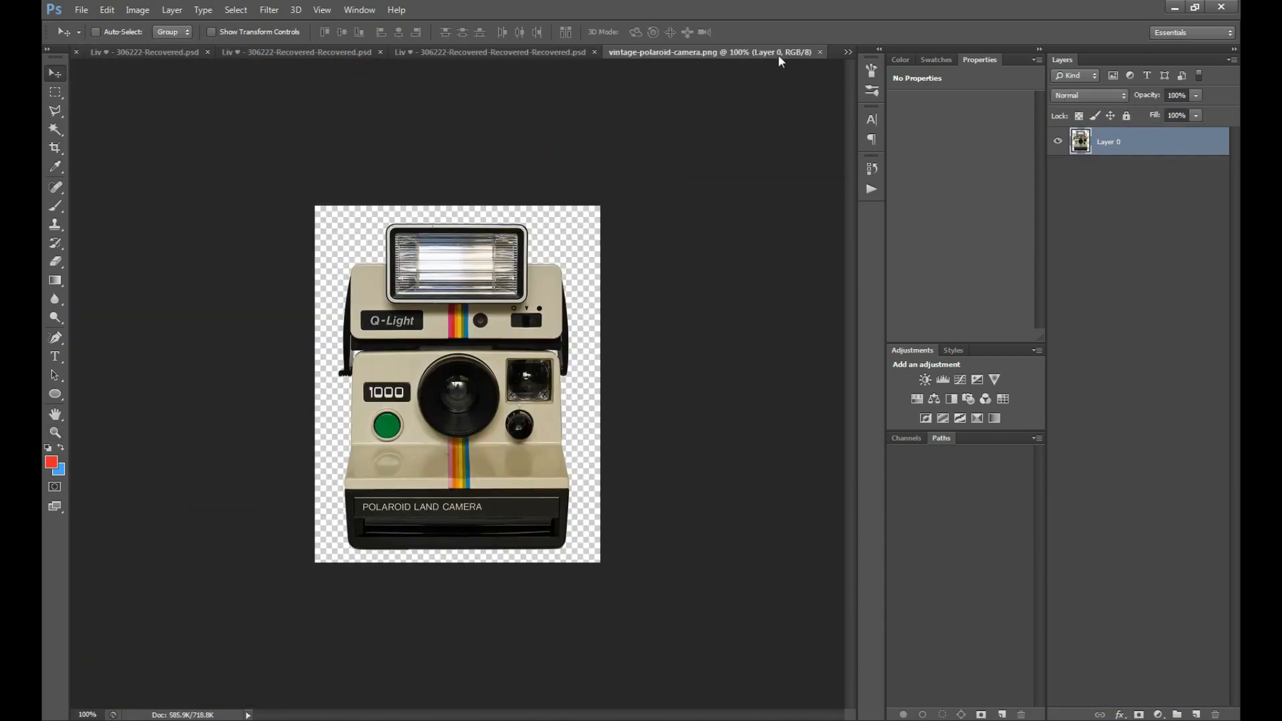
left_click(847, 52)
left_click(895, 139)
left_click(642, 651)
left_click_drag(1108, 665, 709, 309)
left_click(611, 58)
left_click_drag(643, 276, 432, 326)
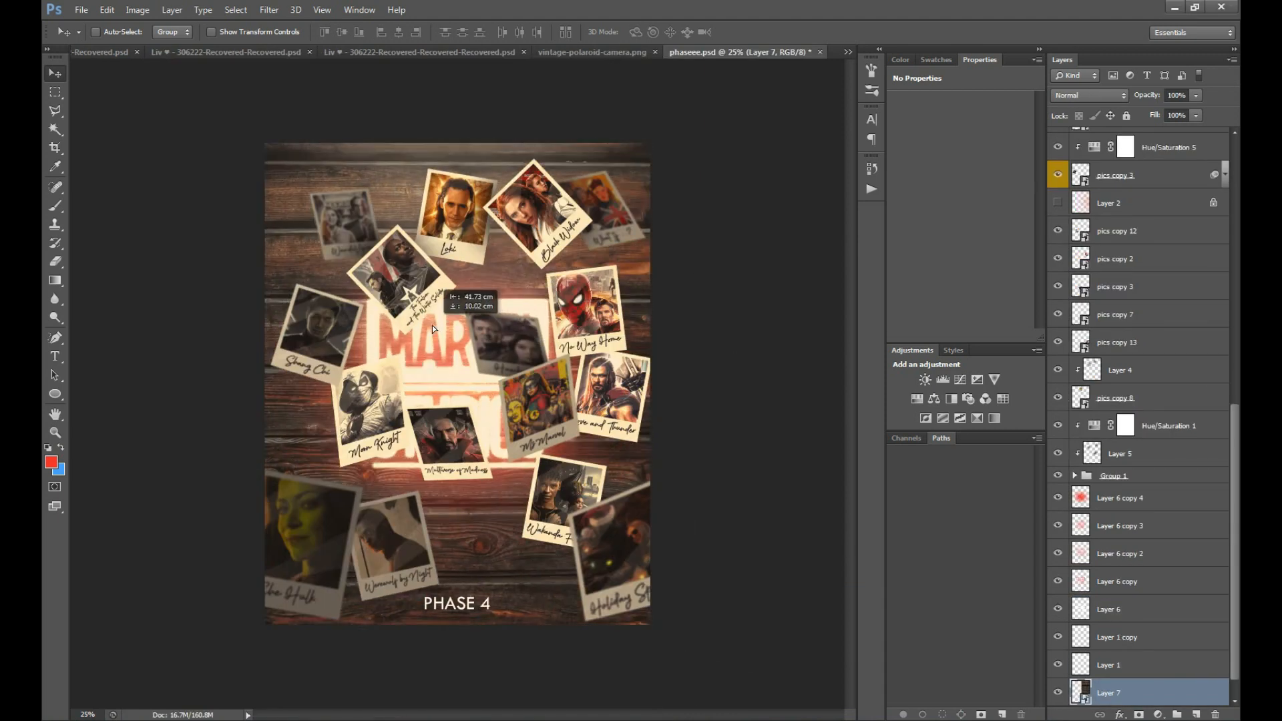
Step: Scale the wood texture on Layer 7 to 52.20% and rasterize the layer
key("ctrl+t")
left_click_drag(669, 644, 586, 533)
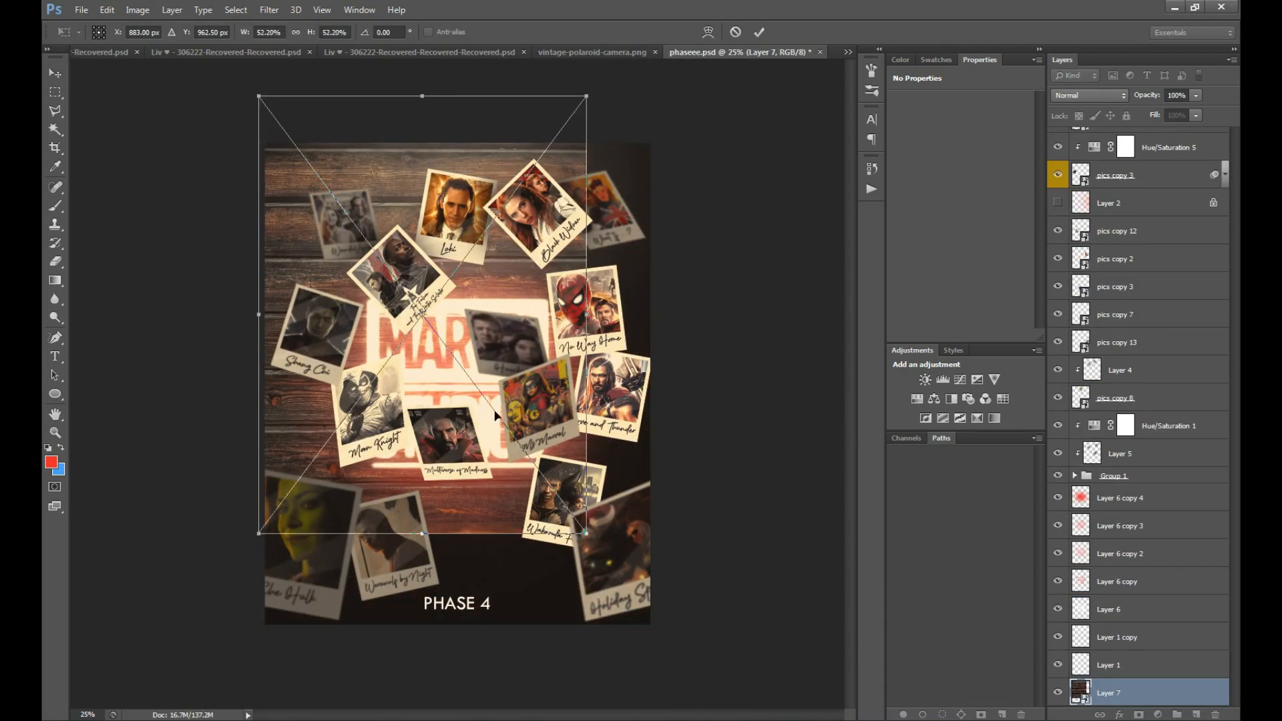
key("Return")
key("b")
left_click(494, 347)
key("Return")
key("v")
Step: Duplicate the wood texture, flip the copy and position it to cover the rest of the canvas
left_click_drag(475, 314, 639, 314, "alt")
key("ctrl+t")
right_click(530, 362)
left_click(595, 572)
key("Return")
left_click_drag(598, 576, 548, 502)
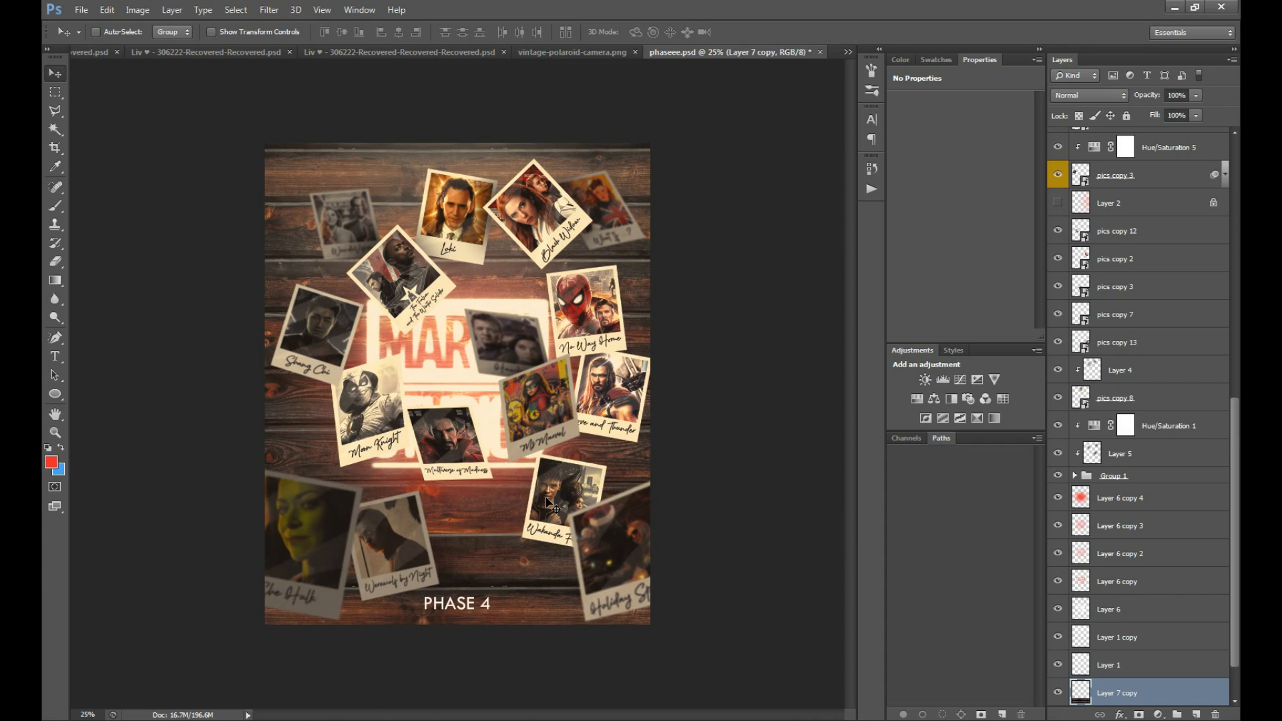
Step: Merge the two wood texture layers, and scale down and centre the result on the canvas
key("ctrl+0")
key("ctrl+e")
key("ctrl+t")
key("ctrl+minus")
key("ctrl+minus")
key("ctrl+minus")
key("ctrl+minus")
key("ctrl+minus")
left_click_drag(369, 528, 433, 473)
key("Return")
key("ctrl+a")
left_click(398, 32)
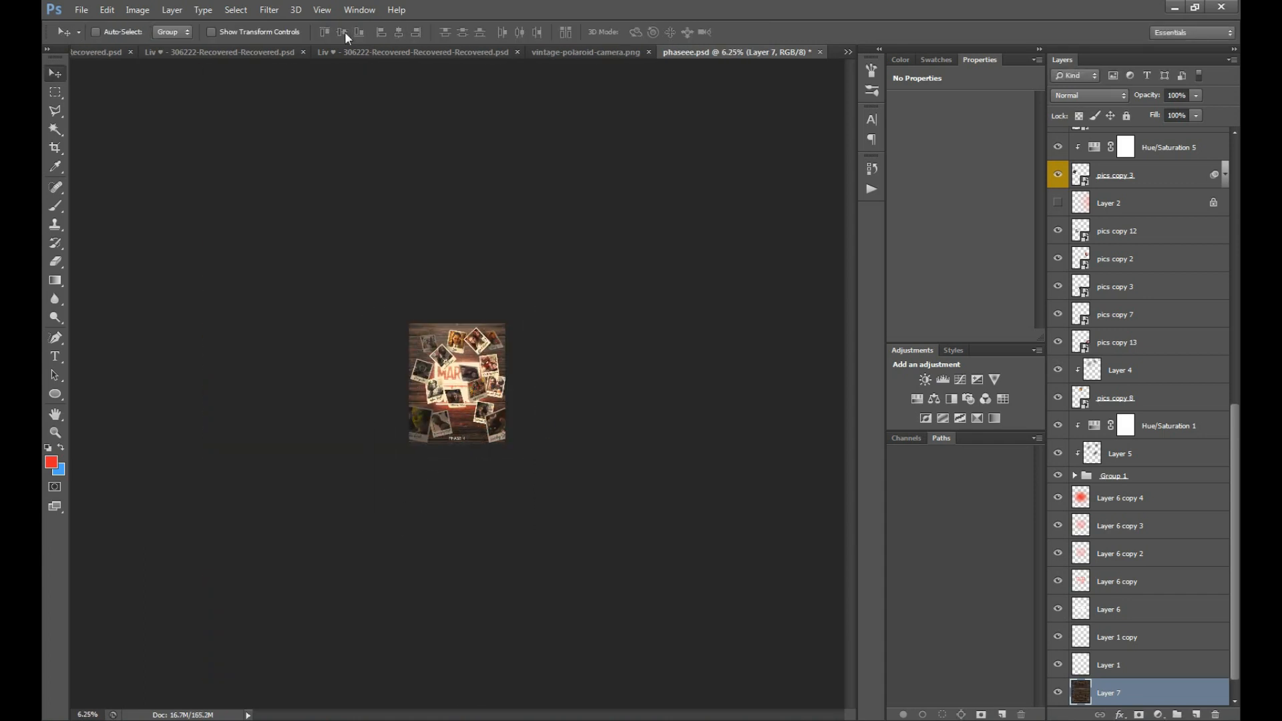
key("ctrl+0")
Step: Apply the Paint Daubs filter with sharpness 0 and the Simple brush type to the wood texture
left_click(270, 10)
left_click(293, 65)
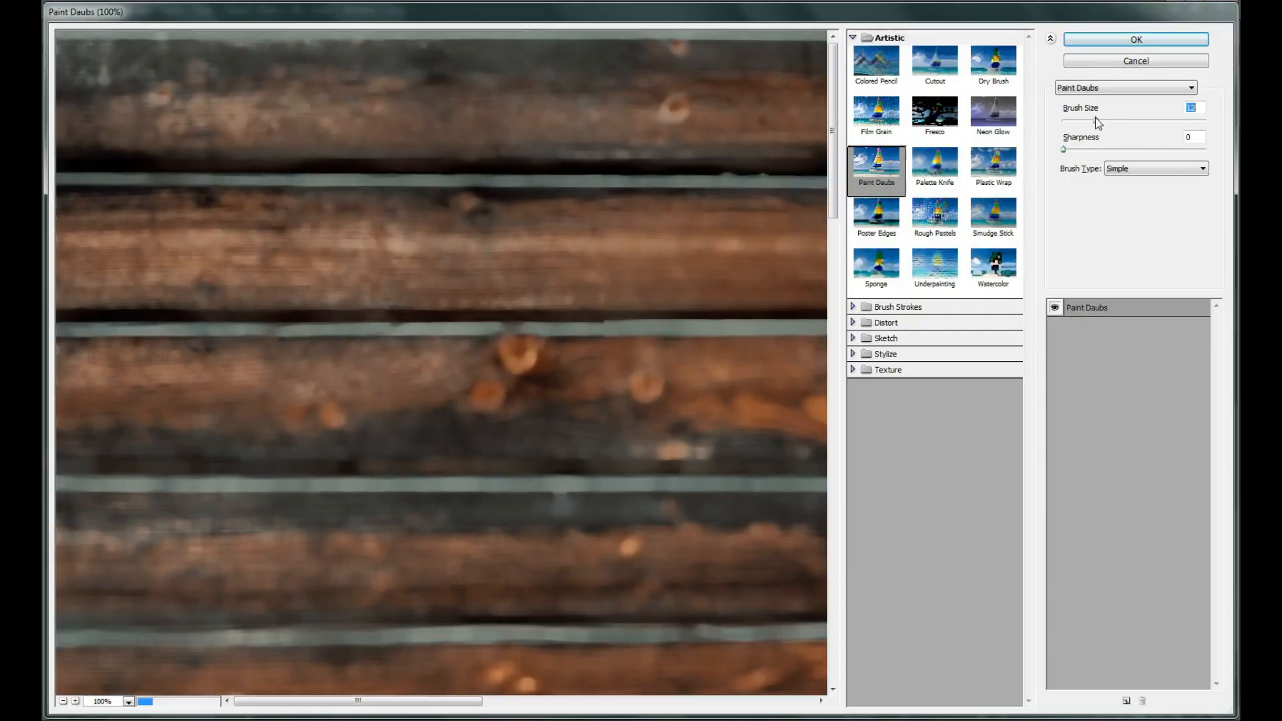
left_click(1131, 40)
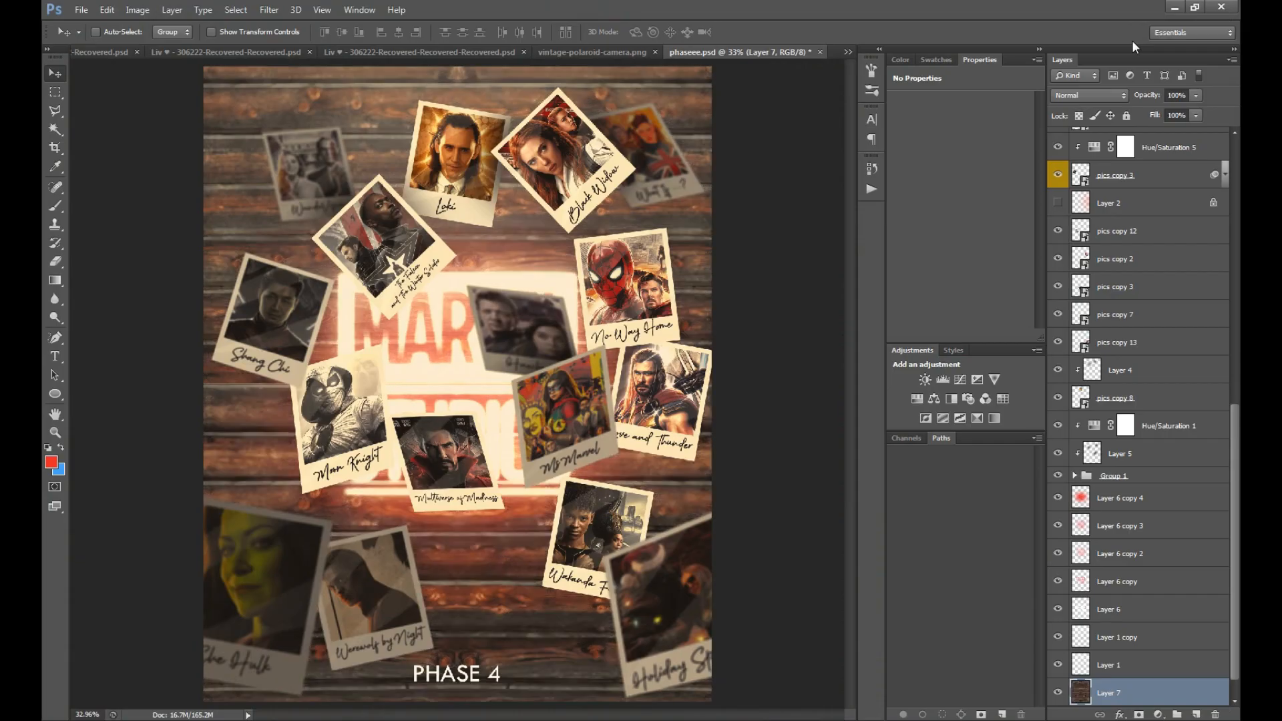
key("ctrl+plus")
key("ctrl+plus")
key("ctrl+minus")
key("ctrl+minus")
key("ctrl+minus")
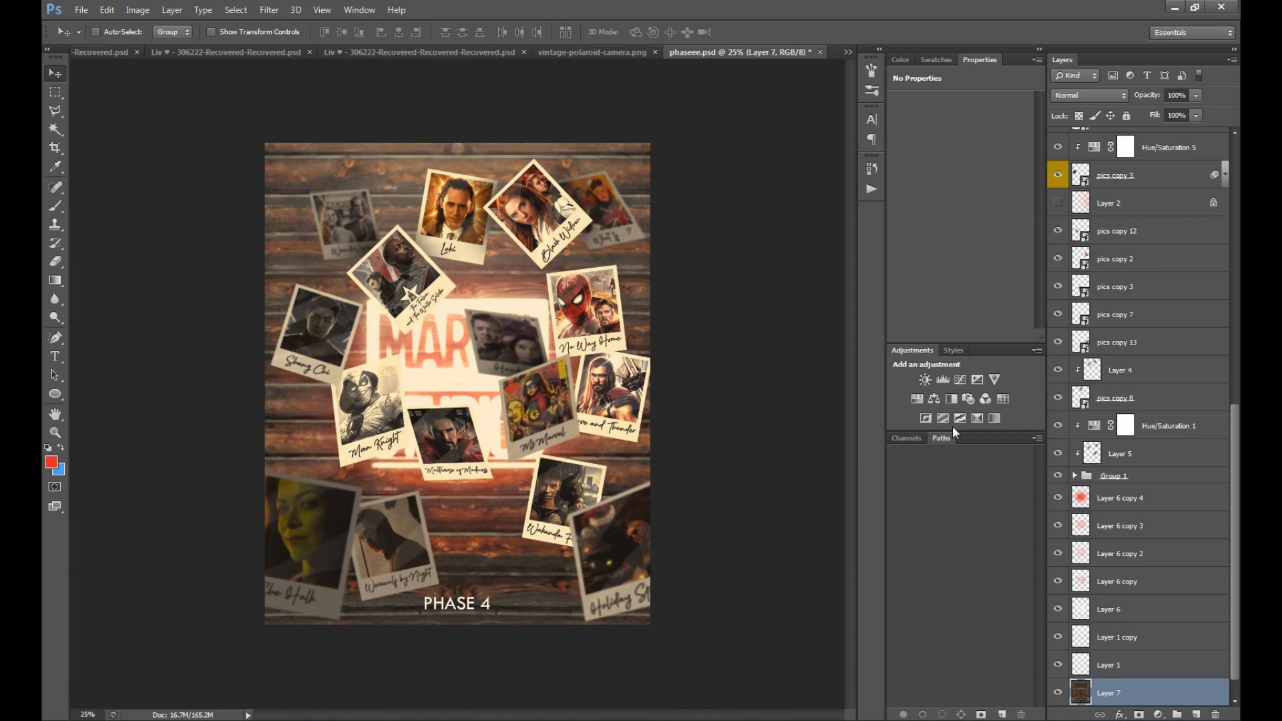
Step: Darken the wood texture with an Exposure adjustment of -2.81 and mask the effect out around the logo
left_click(977, 379)
left_click_drag(938, 142, 932, 143)
key("d")
key("b")
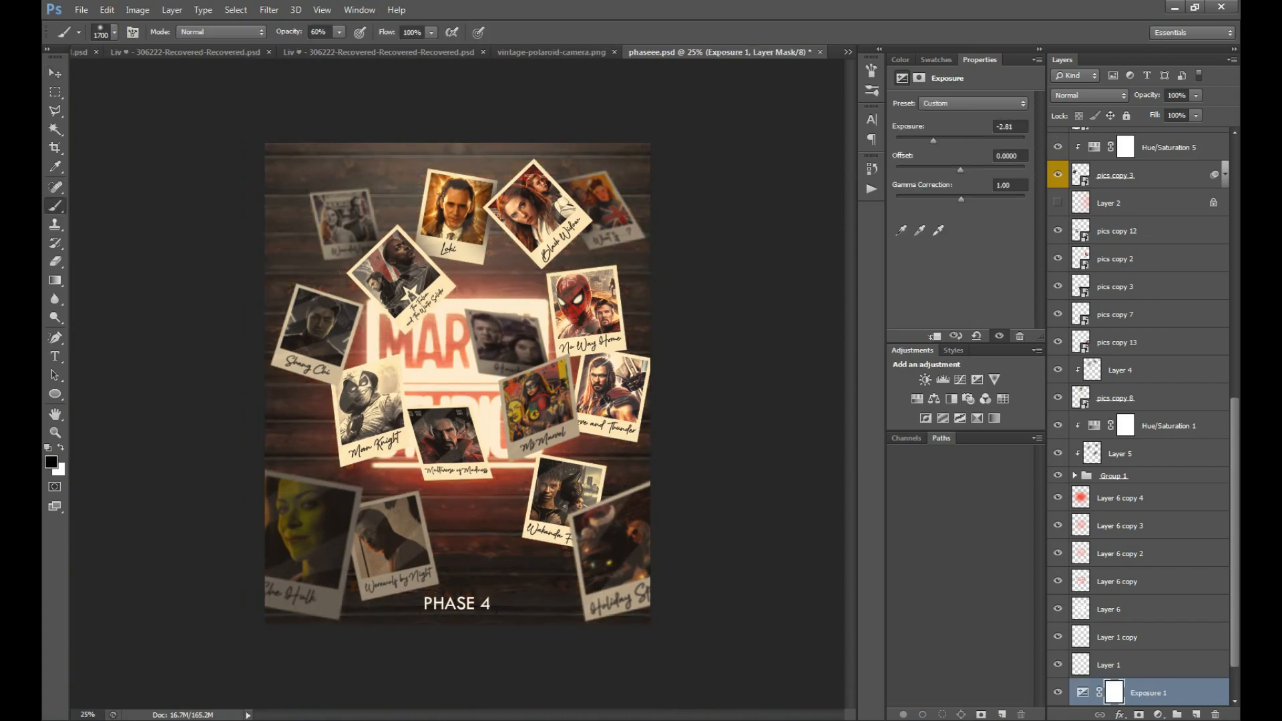
key("z")
key("ctrl+plus")
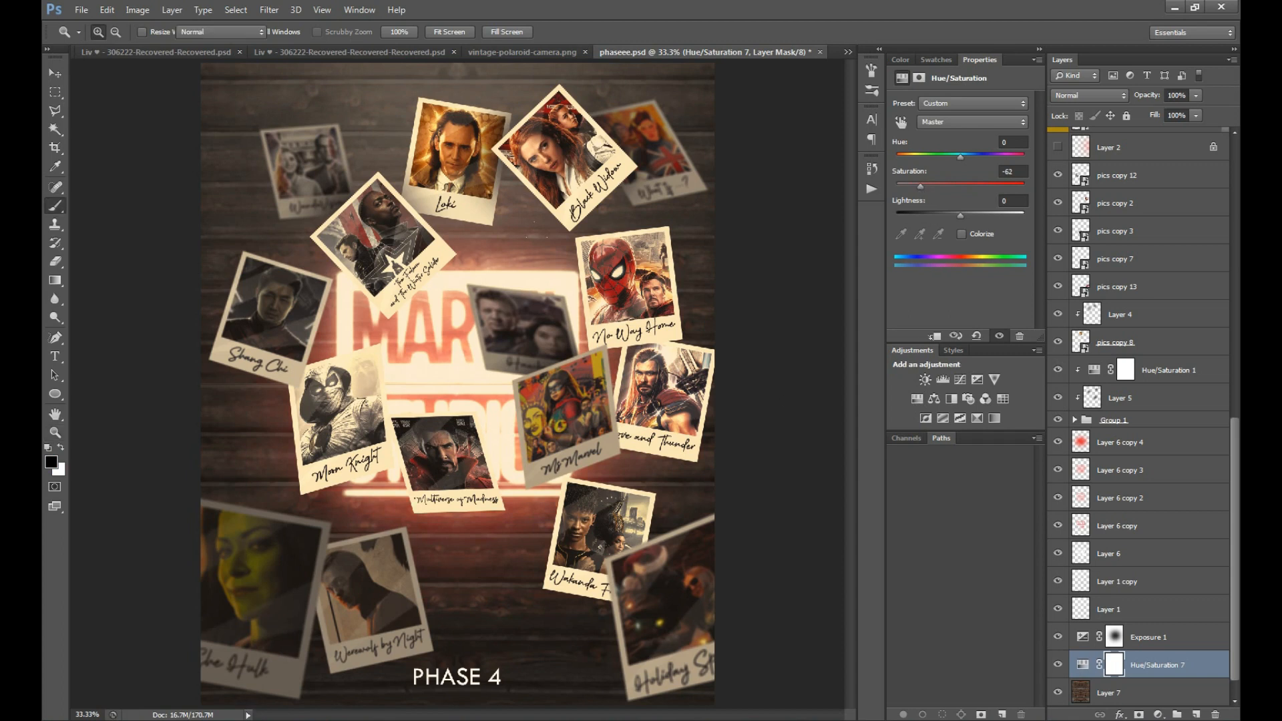
Step: Add a Color Balance adjustment with midtones Cyan-Red at +66 and turn its mask black
left_click(934, 399)
left_click_drag(941, 137, 963, 139)
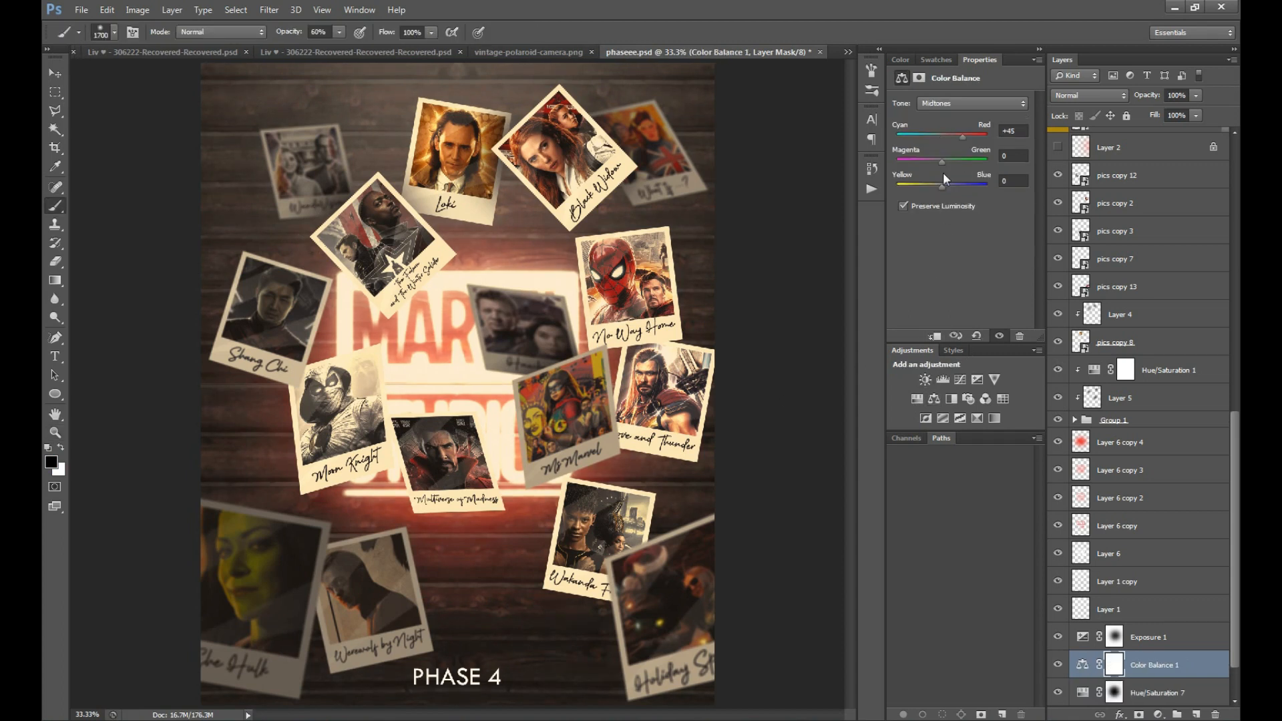
key("ctrl+0")
key("v")
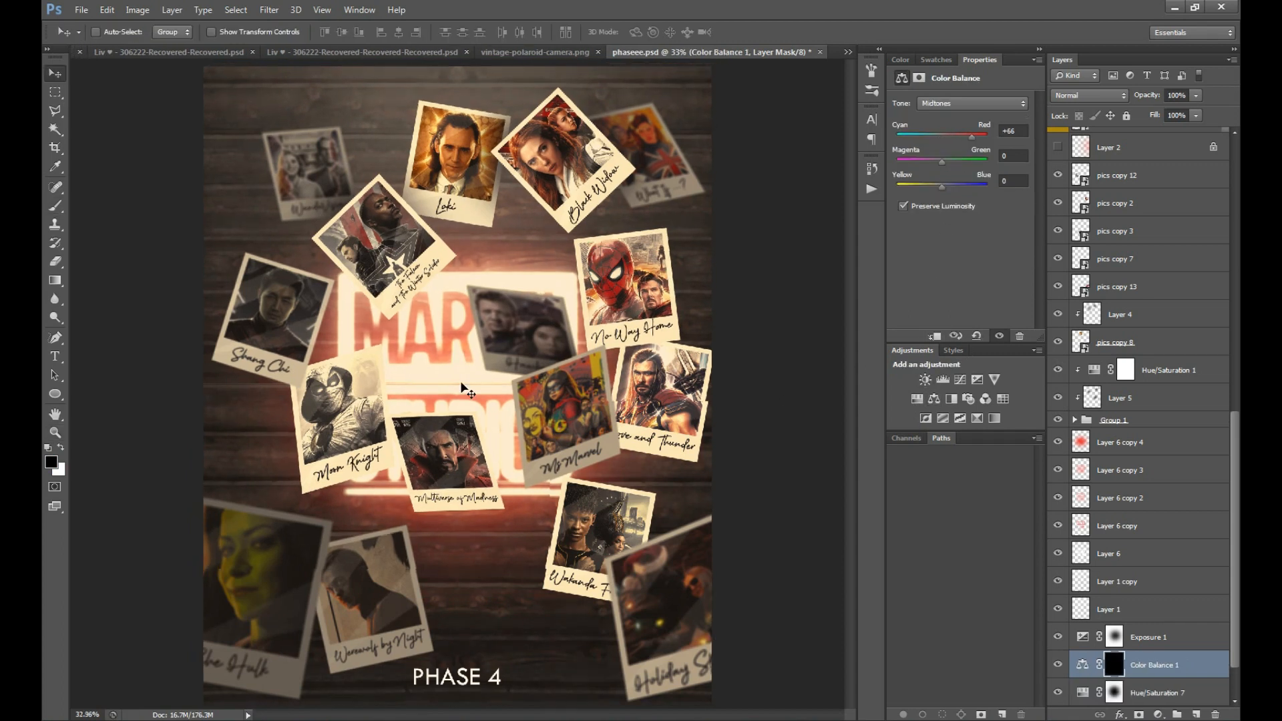
Step: Hide Layer 1, the layer directly above the Exposure adjustment
scroll(1056, 554, "down", 3)
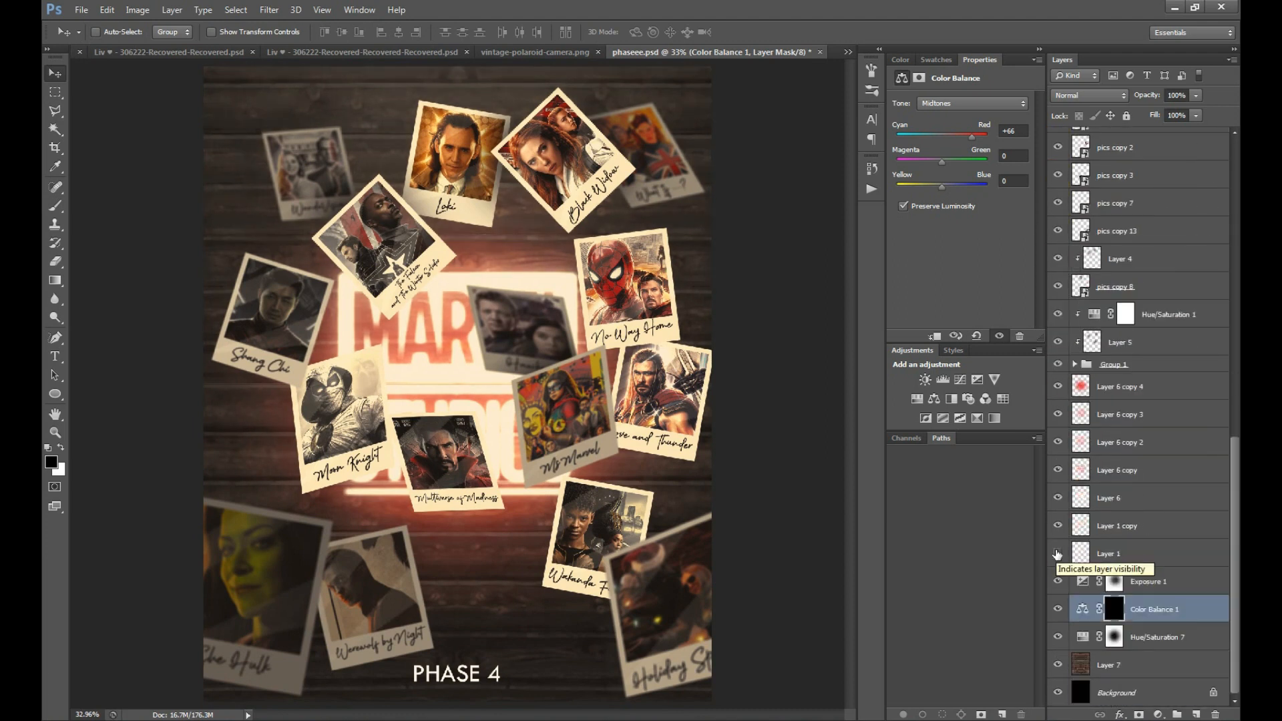
left_click(1056, 554)
key("z")
key("ctrl+minus")
left_click(485, 351)
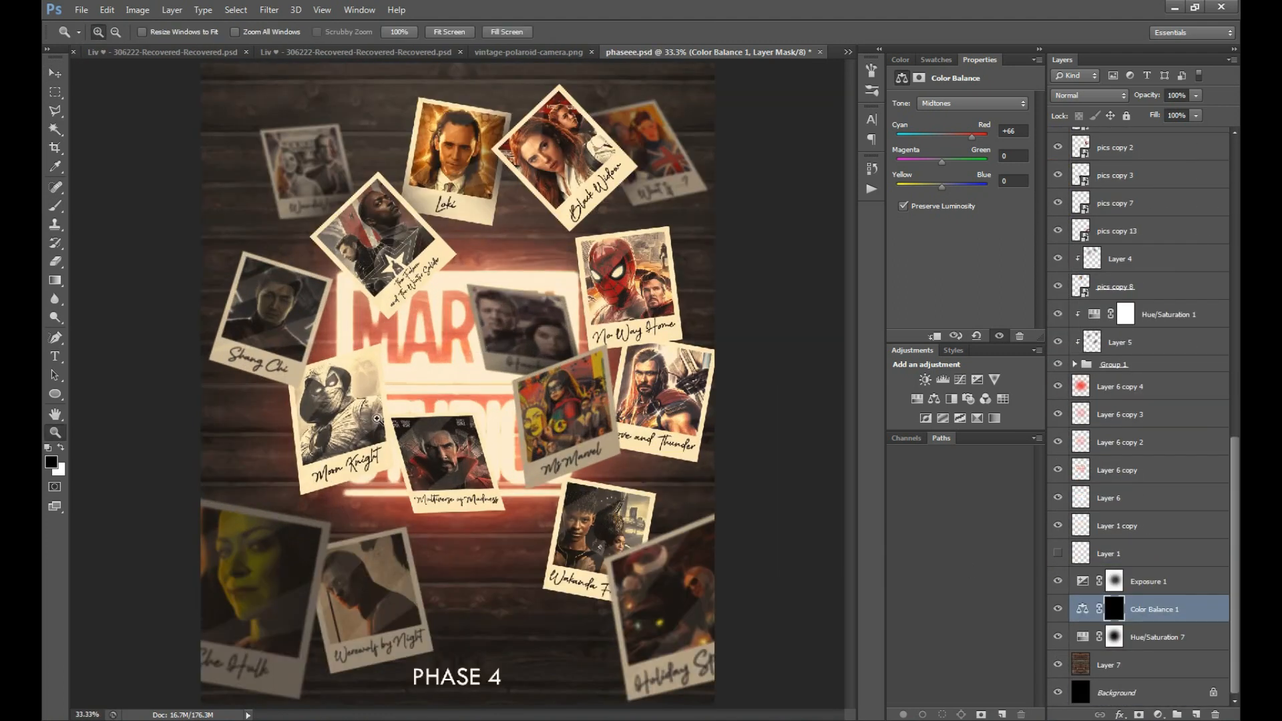
Step: Move the Multiverse of Madness polaroid down and right, beside the Wakanda Forever polaroid
key("v")
left_click(489, 400, "ctrl")
left_click_drag(489, 401, 548, 446)
Step: Select the Hawkeye polaroid inside Group 1 and move it up, clear of the MARVEL lettering
left_click(532, 352, "ctrl")
left_click(1119, 367)
left_click_drag(626, 314, 702, 217)
key("ctrl+z")
left_click(1074, 364)
left_click(1121, 386)
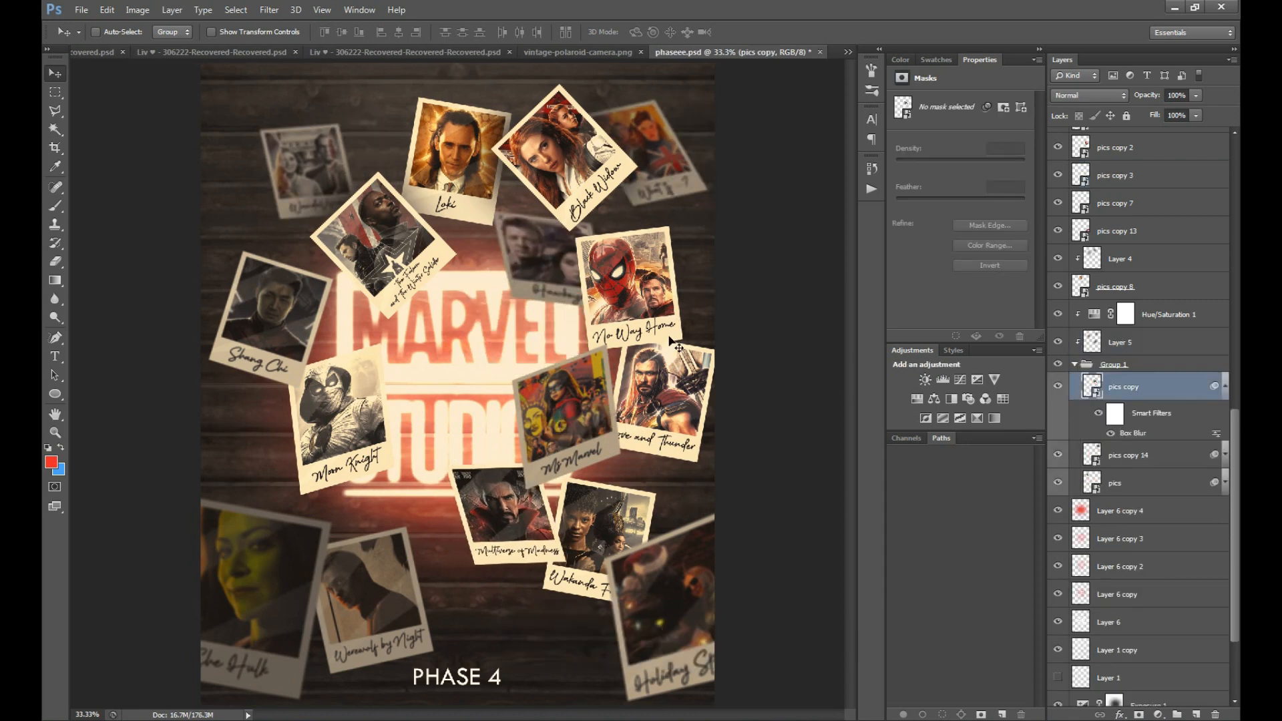
Step: Rotate the Werewolf by Night polaroid slightly and move it closer to the She Hulk polaroid
left_click(361, 599)
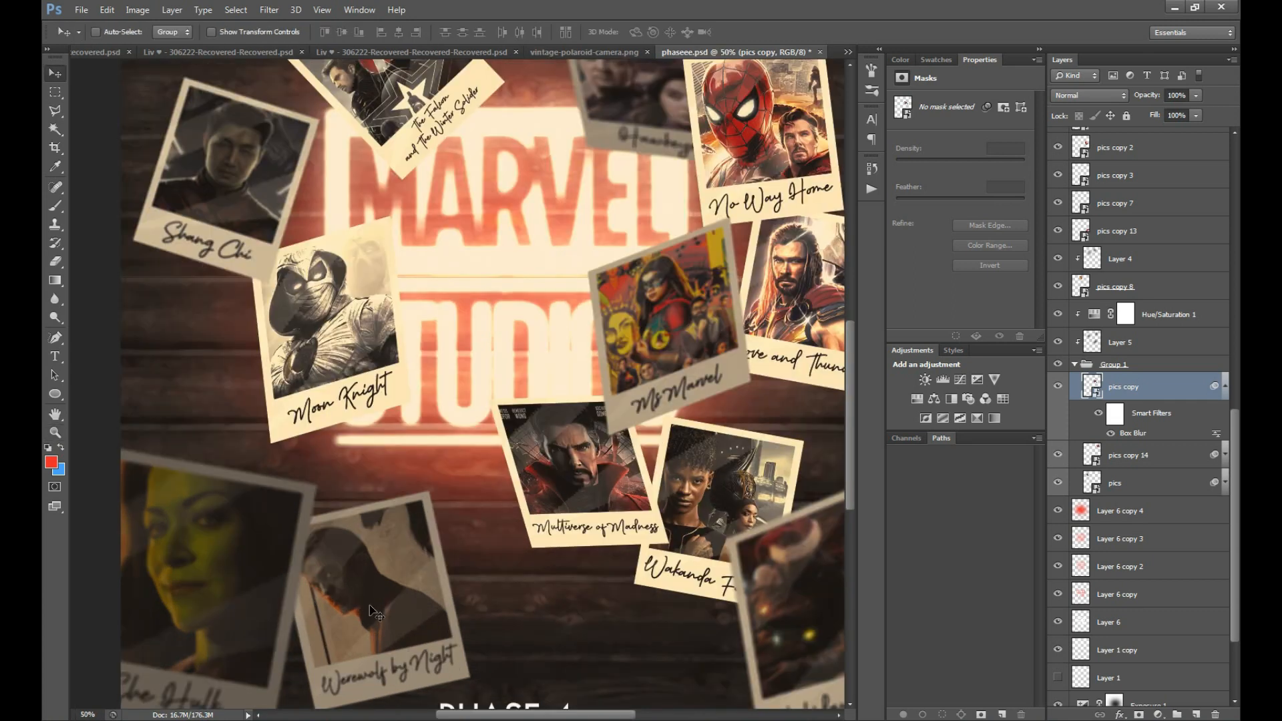
left_click(360, 599, "ctrl")
key("ctrl+t")
key("Return")
left_click_drag(275, 460, 279, 466)
left_click_drag(470, 491, 471, 478)
key("Return")
key("ctrl+0")
left_click_drag(412, 604, 383, 592)
key("v")
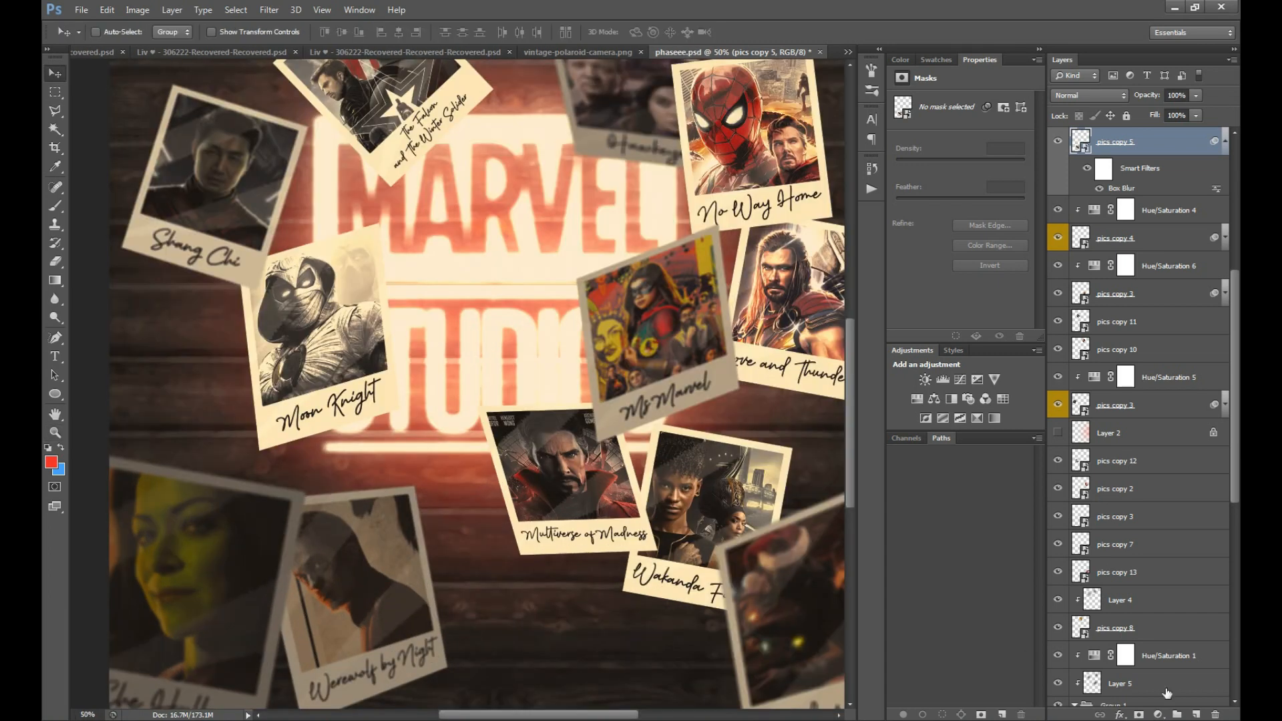
Step: Add a red glow to the Werewolf by Night polaroid on a new clipped layer set to Screen blending
left_click(1195, 714)
key("ctrl+alt+g")
key("b")
left_click(507, 334)
key("v")
left_click(1075, 95)
left_click(1073, 221)
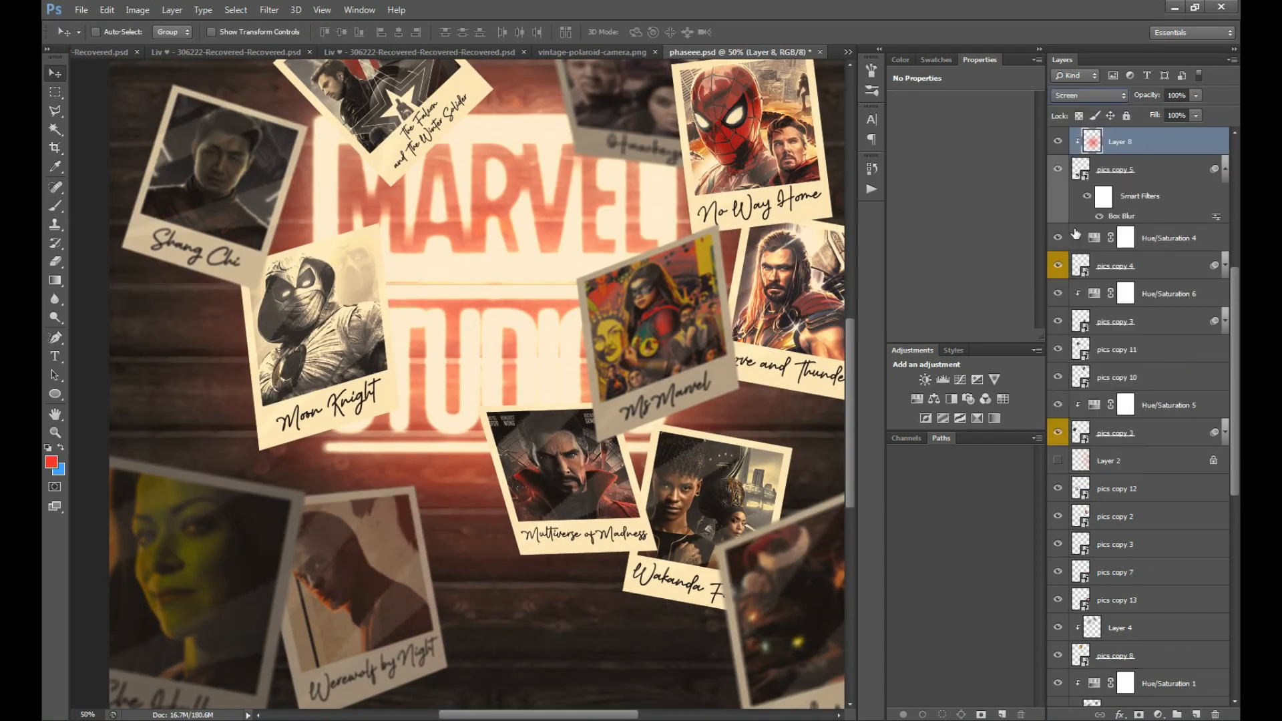
Step: Hide the clipped shading layers Layer 4 and Layer 5
key("z")
left_click(506, 395, "alt")
left_click(507, 395, "alt")
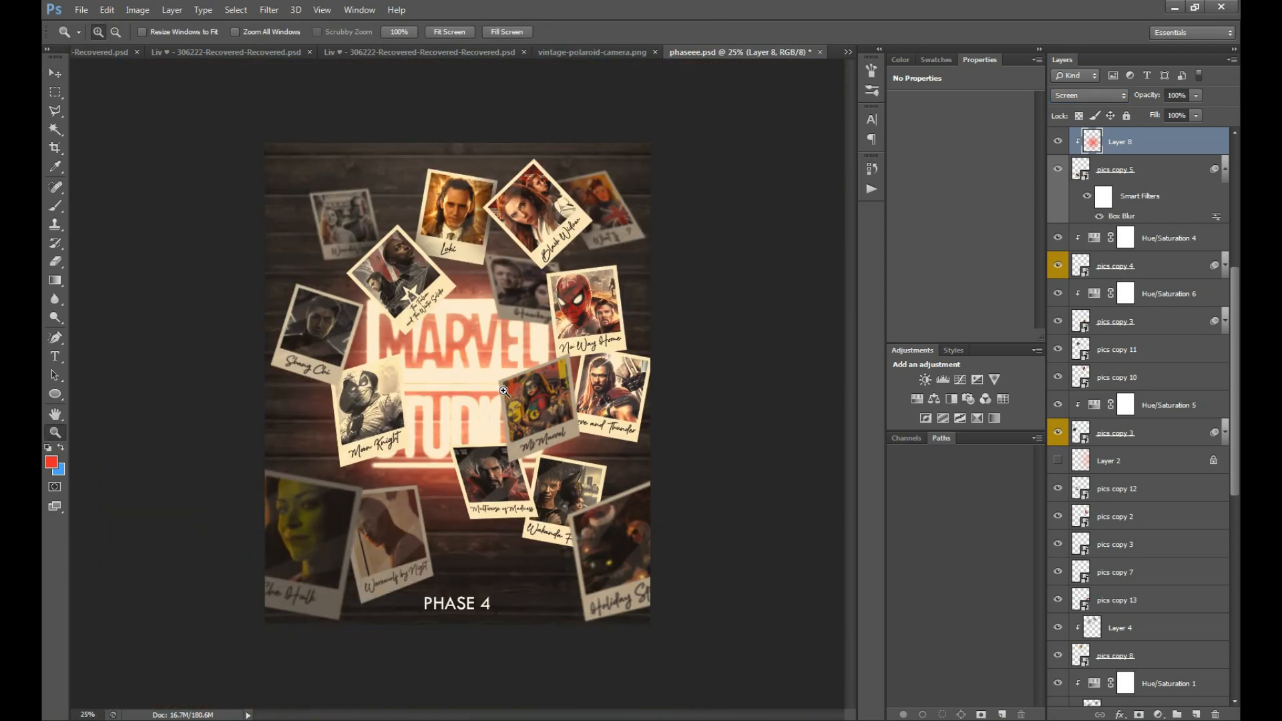
key("v")
scroll(1160, 533, "down", 2)
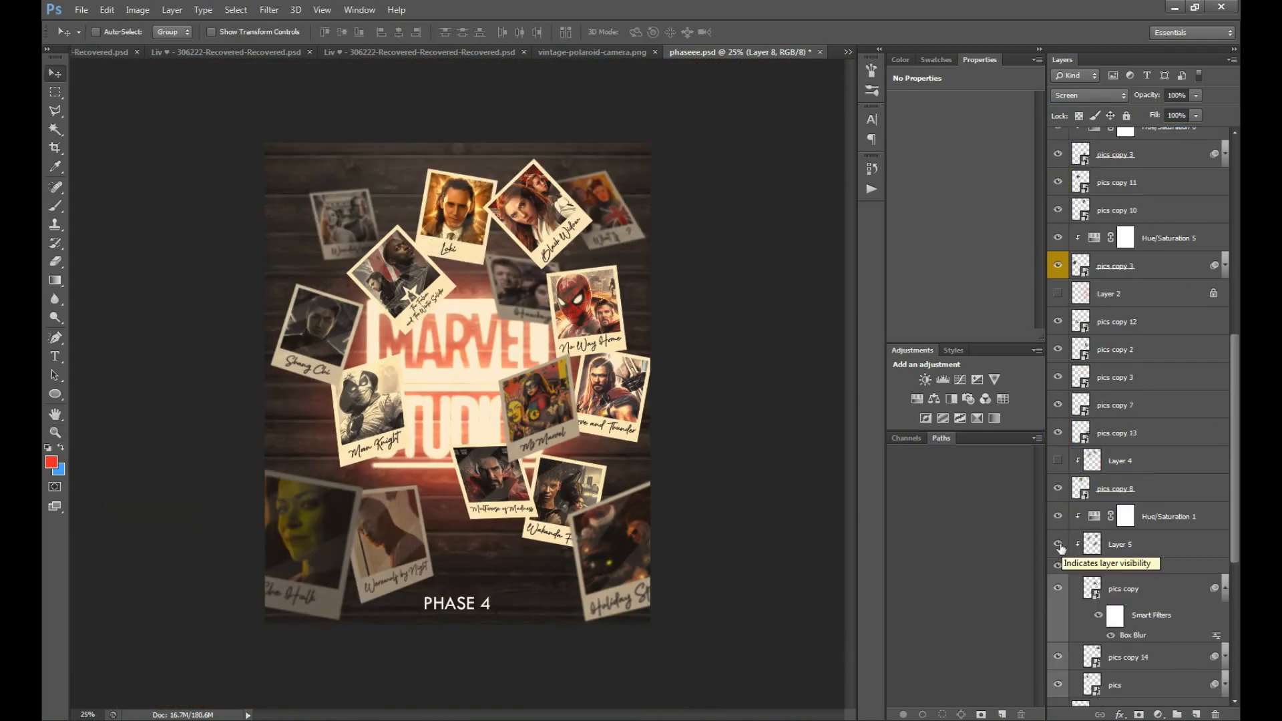
Step: Create a new empty layer directly above the Hue/Saturation 3 adjustment
key("z")
left_click_drag(400, 274, 532, 460)
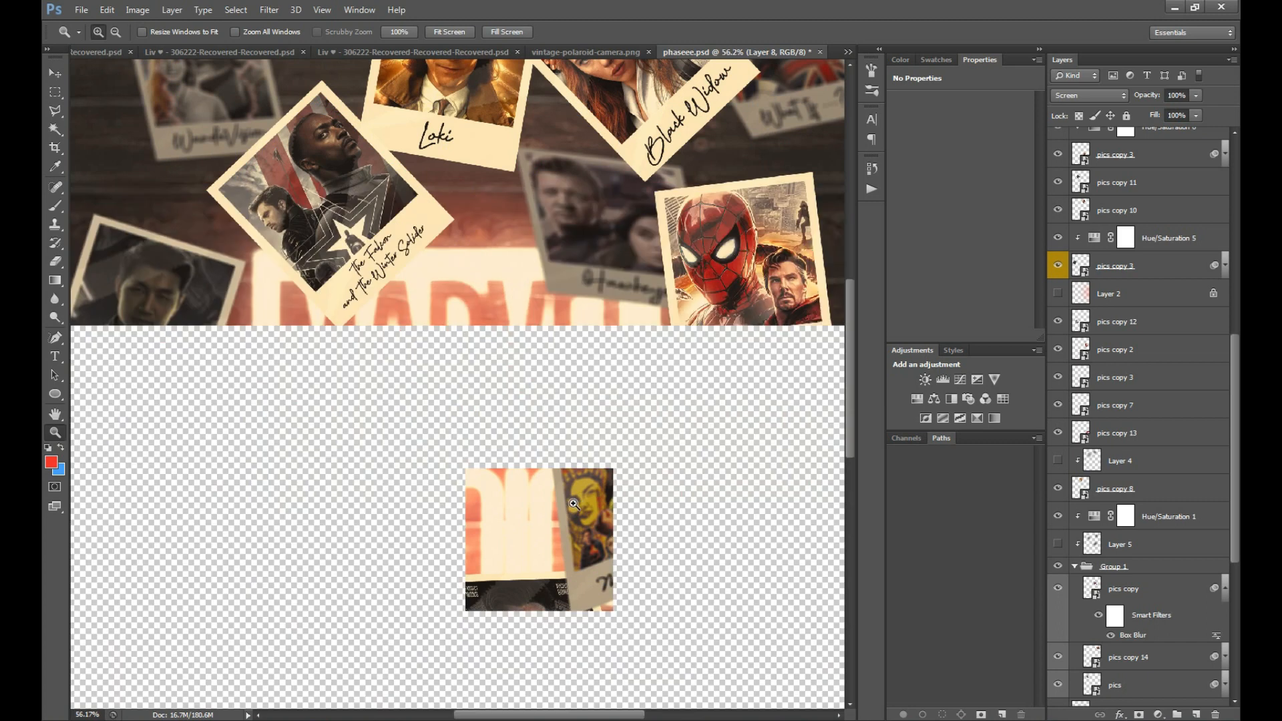
scroll(1184, 371, "up", 5)
left_click(1156, 337)
key("ctrl+shift+alt+n")
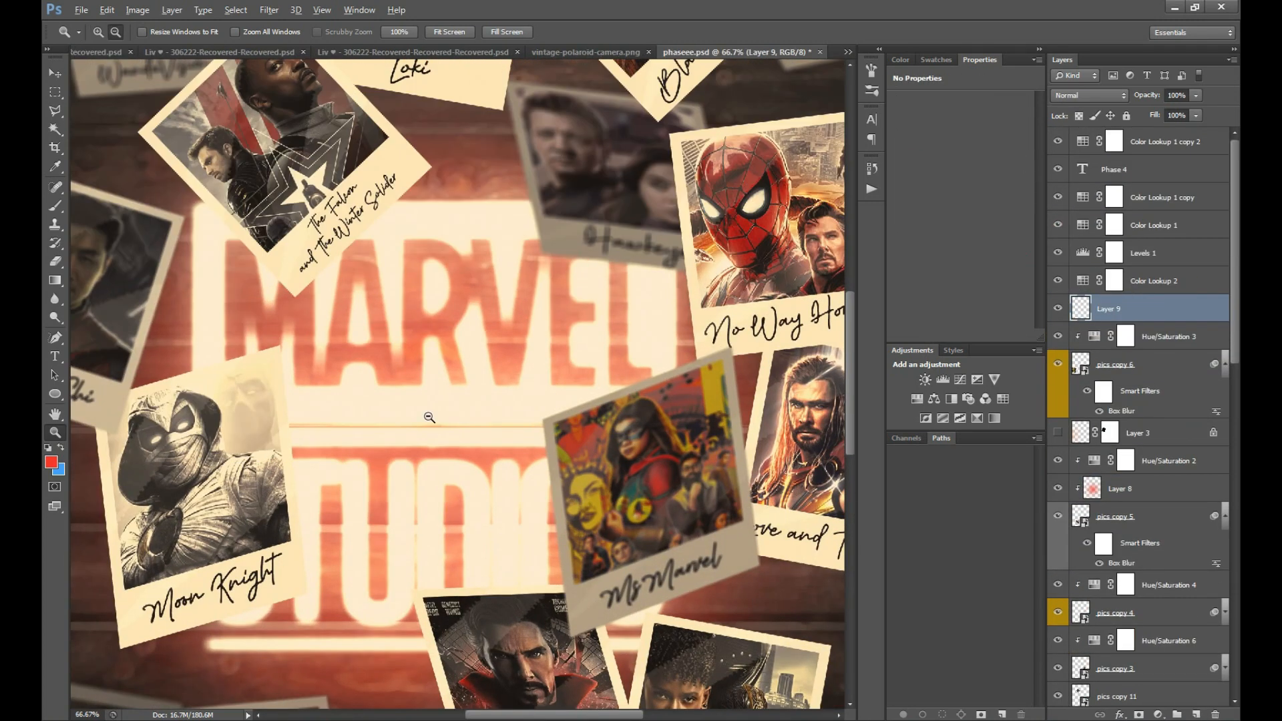
Step: Paint a large soft red glow over the centre of the Marvel Studios logo on Layer 9 and set its blending to Screen
left_click(429, 418, "alt")
left_click(429, 417, "alt")
key("b")
left_click(459, 371)
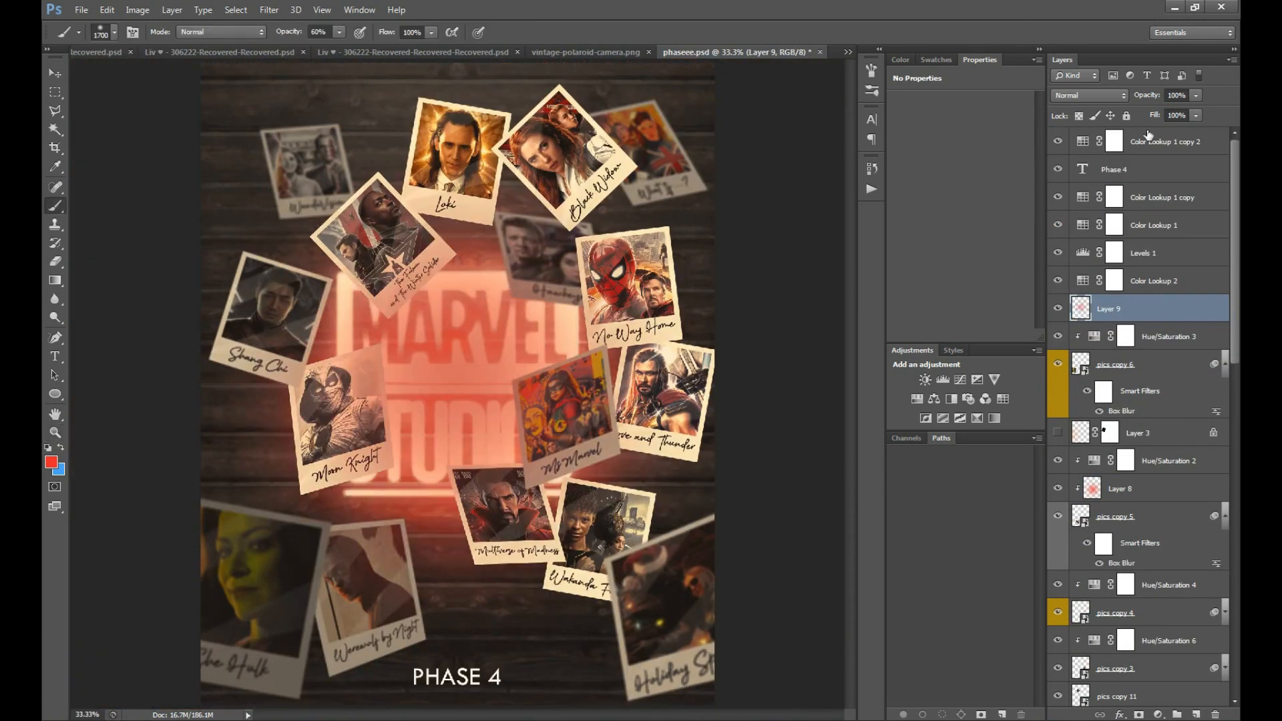
left_click(1089, 94)
left_click(1088, 227)
Step: Select the She Hulk polaroid and move it higher so that it overlaps the lower edge of the Moon Knight polaroid
key("v")
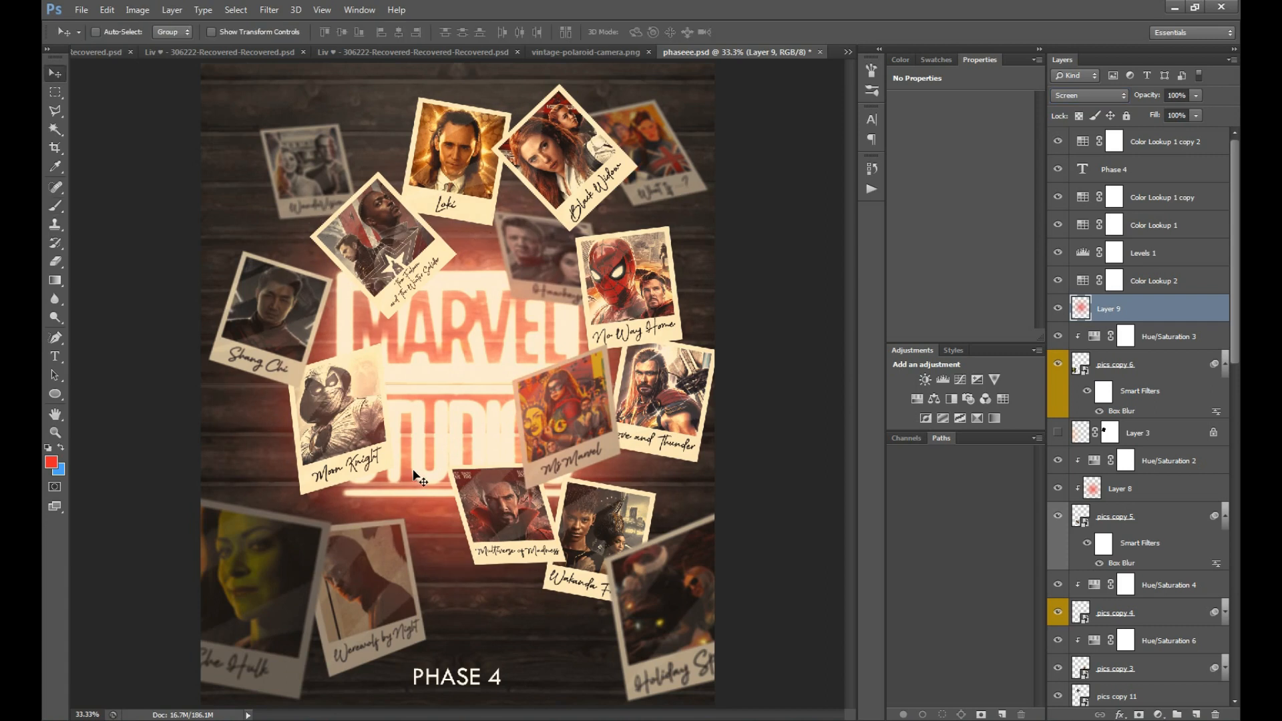
key("ctrl+minus")
left_click(336, 519, "ctrl")
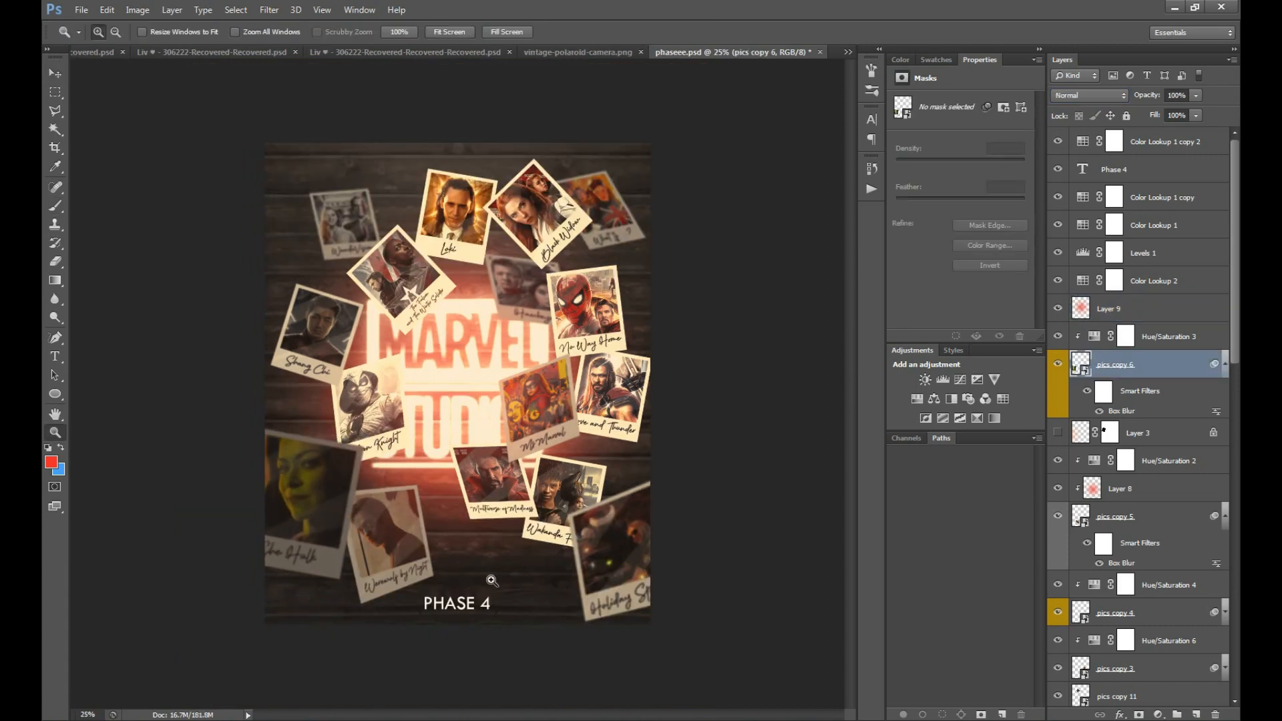
key("ctrl+plus")
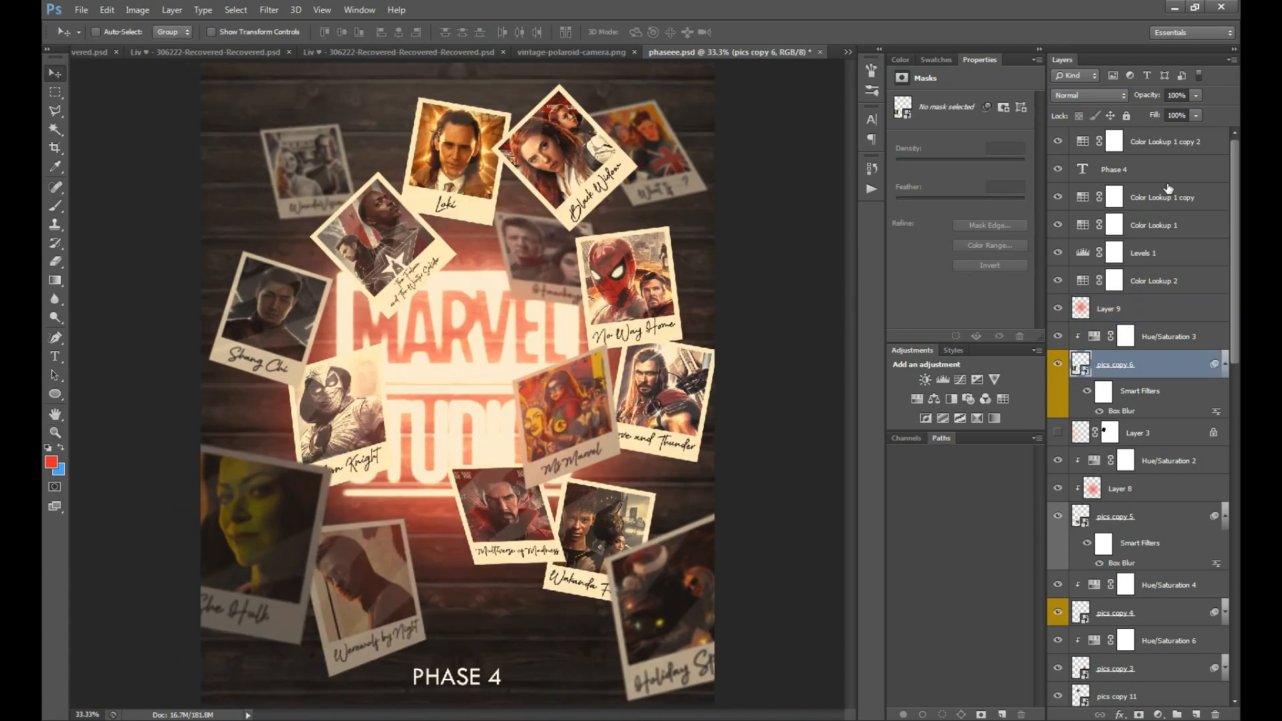
Step: Stamp all visible layers into a new merged layer above Color Lookup 1 copy 2
left_click(1171, 141)
key("ctrl+shift+alt+e")
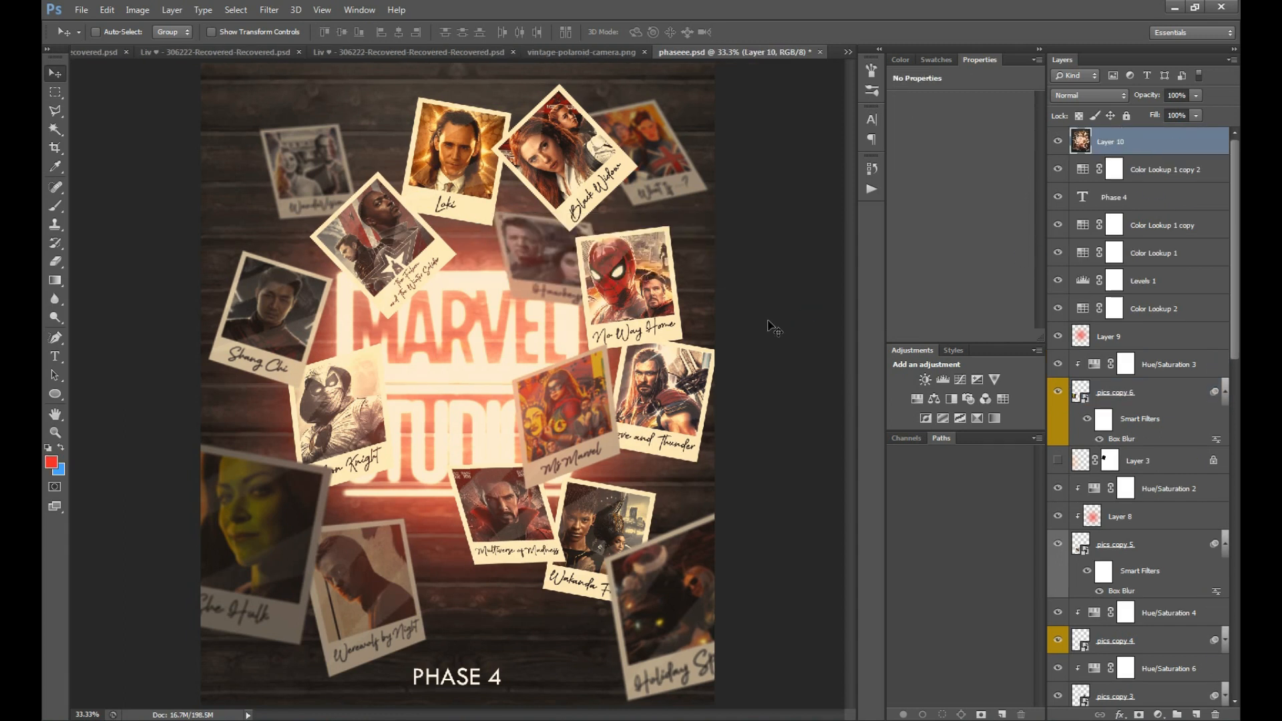
left_click(994, 418)
key("ctrl+z")
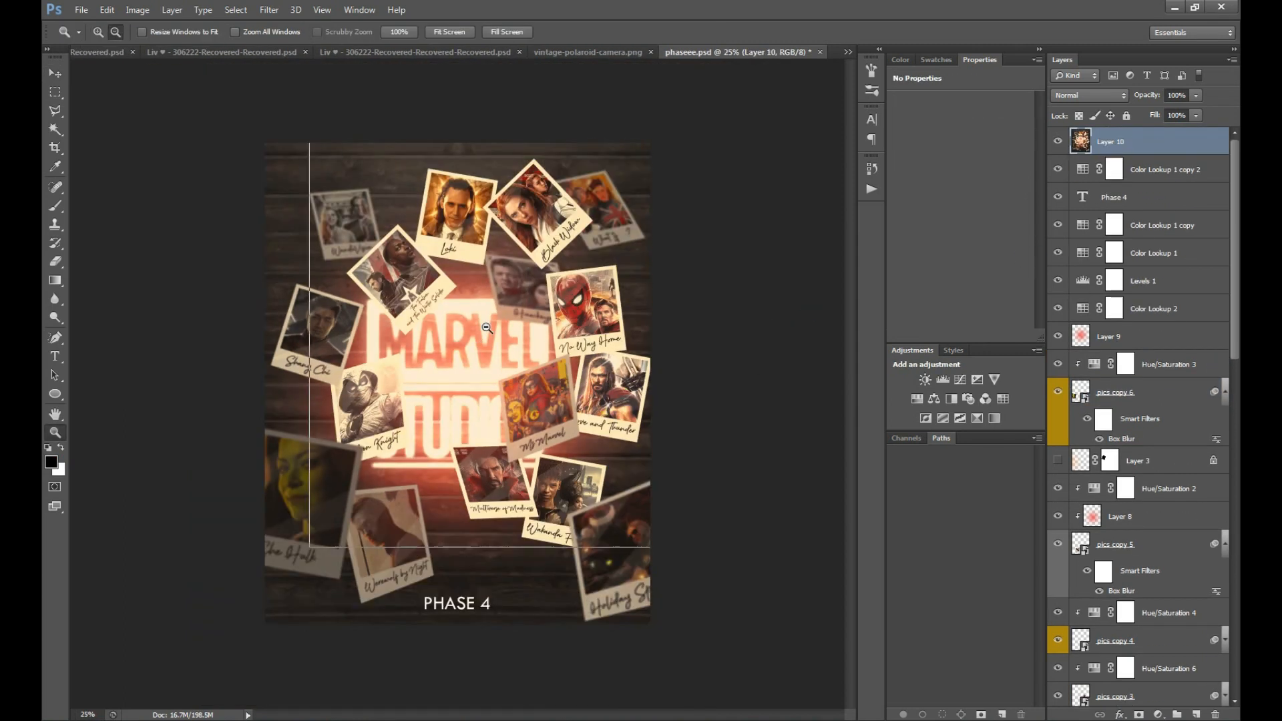
Step: Examine the finished collage up close, from the glowing logo to the Loki and Black Widow polaroids
key("z")
left_click(458, 407)
left_click(430, 349)
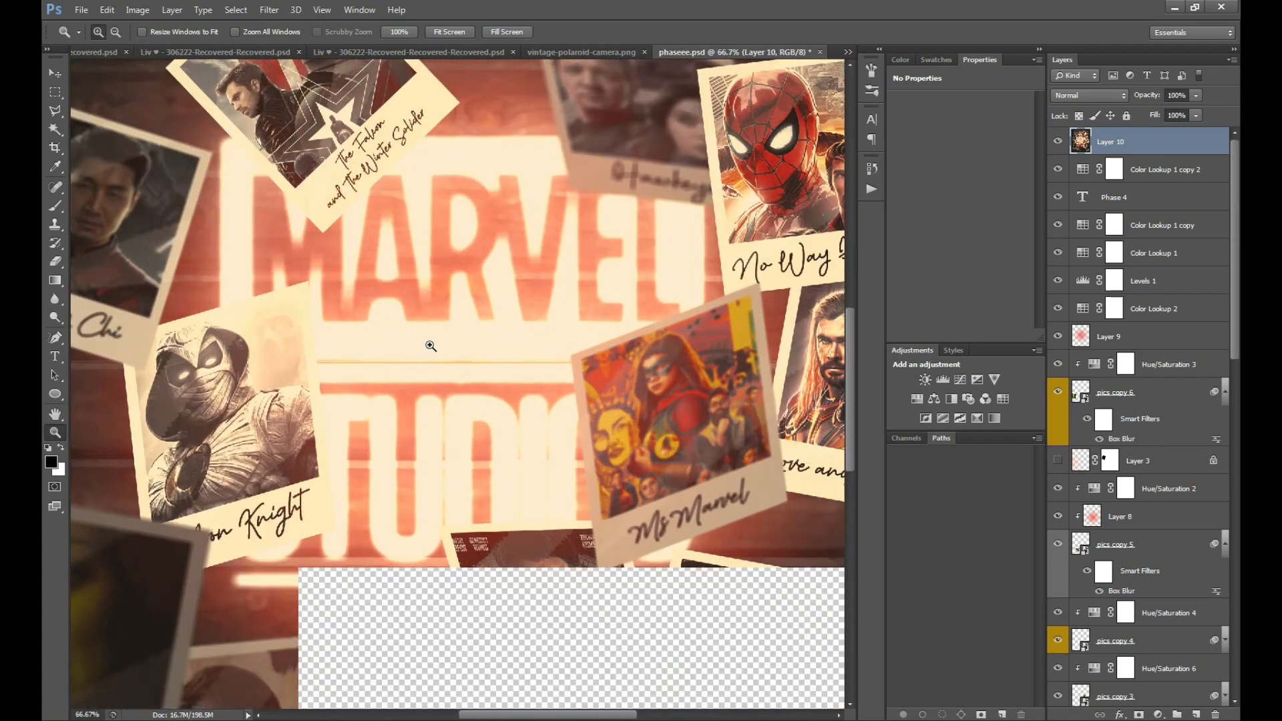
left_click(431, 349)
key("v")
left_click_drag(354, 289, 524, 395)
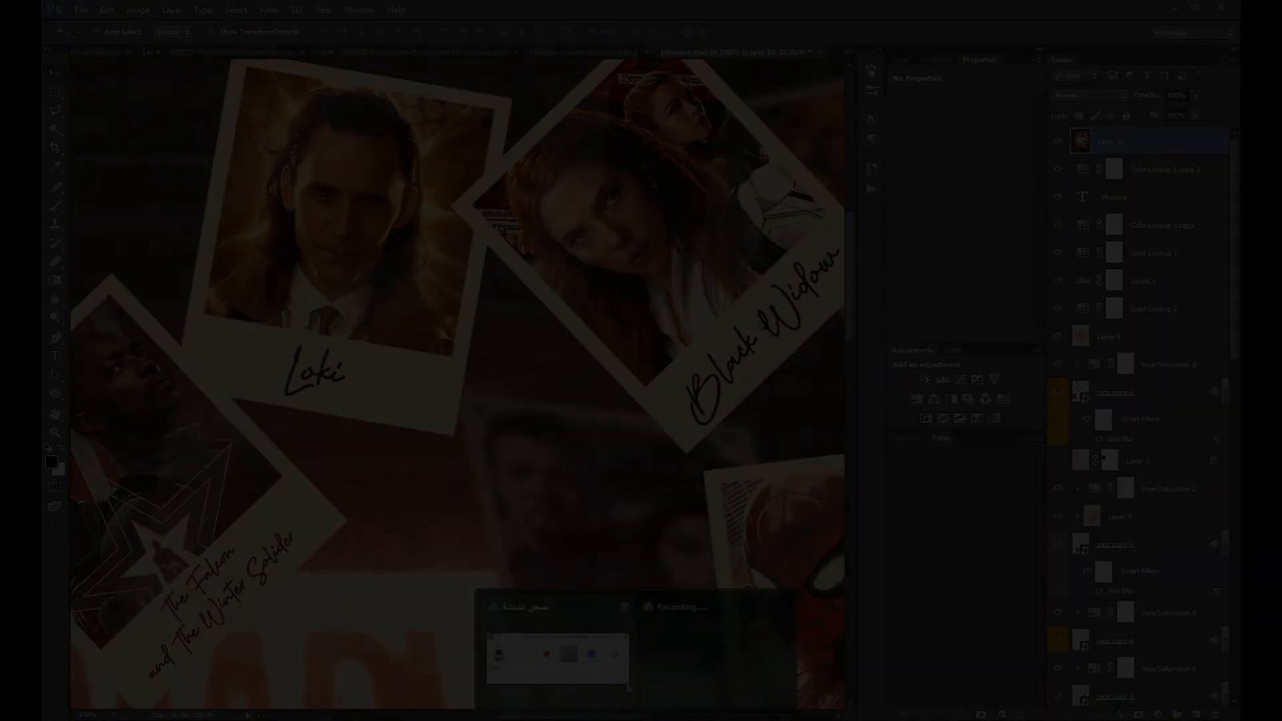